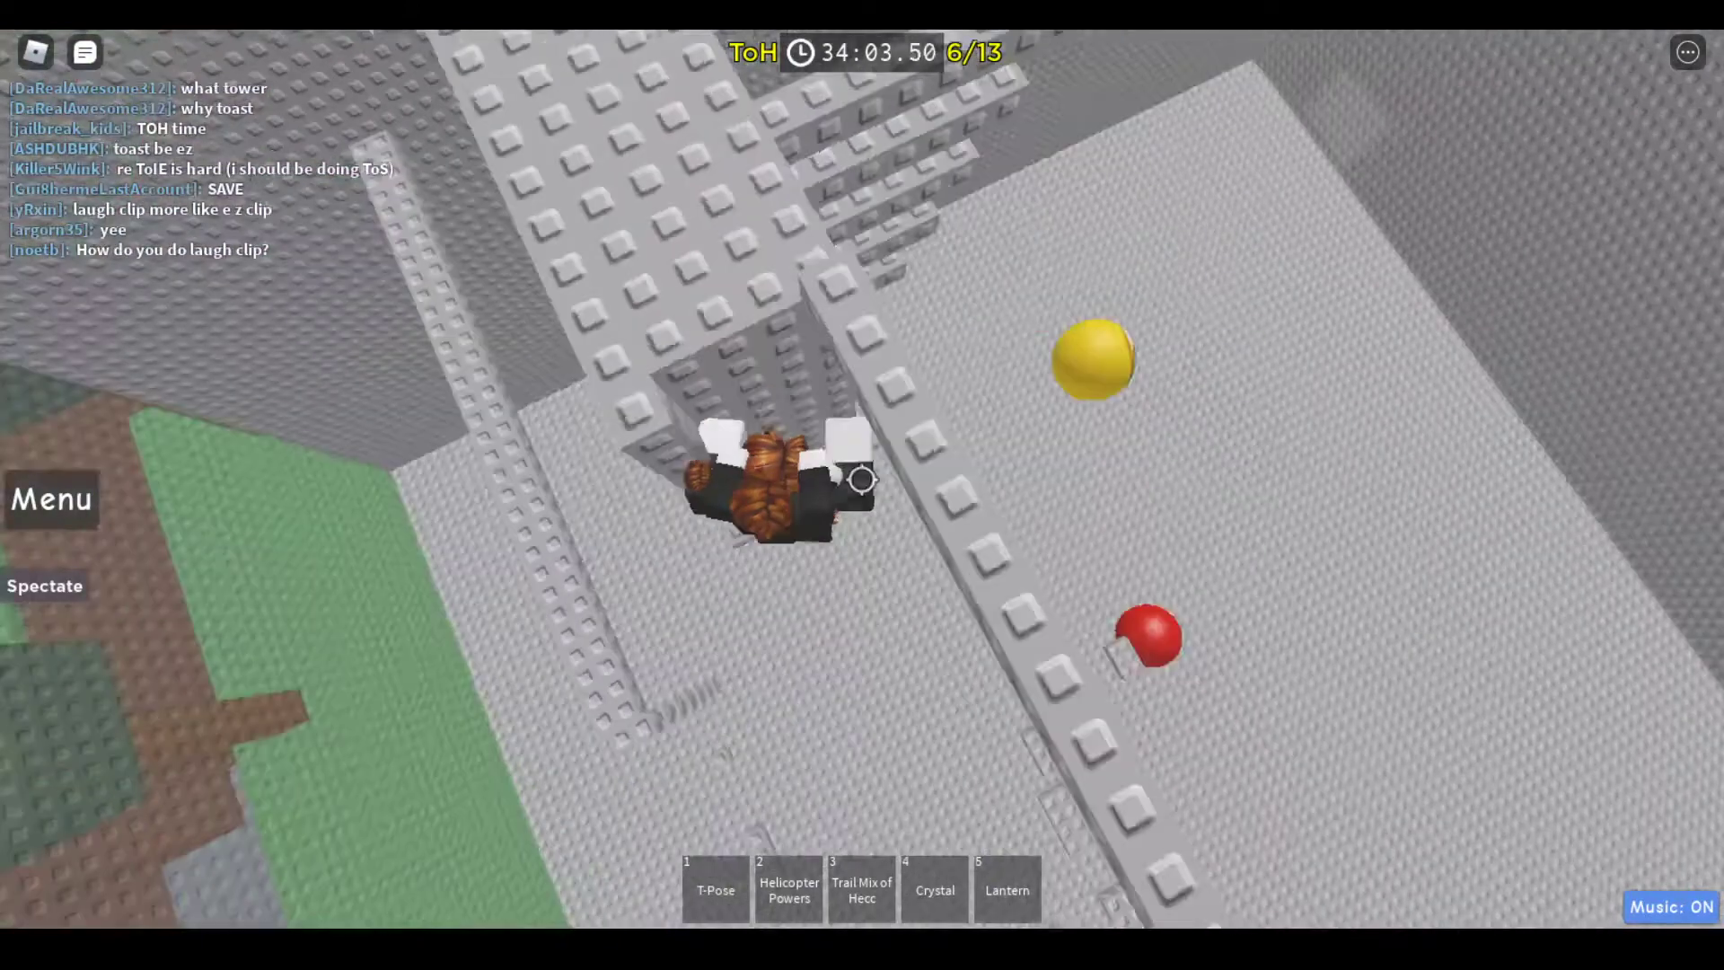
Jump up the red ramp to the grey floor, checking rankings and shift-locking the camera
key(Tab)
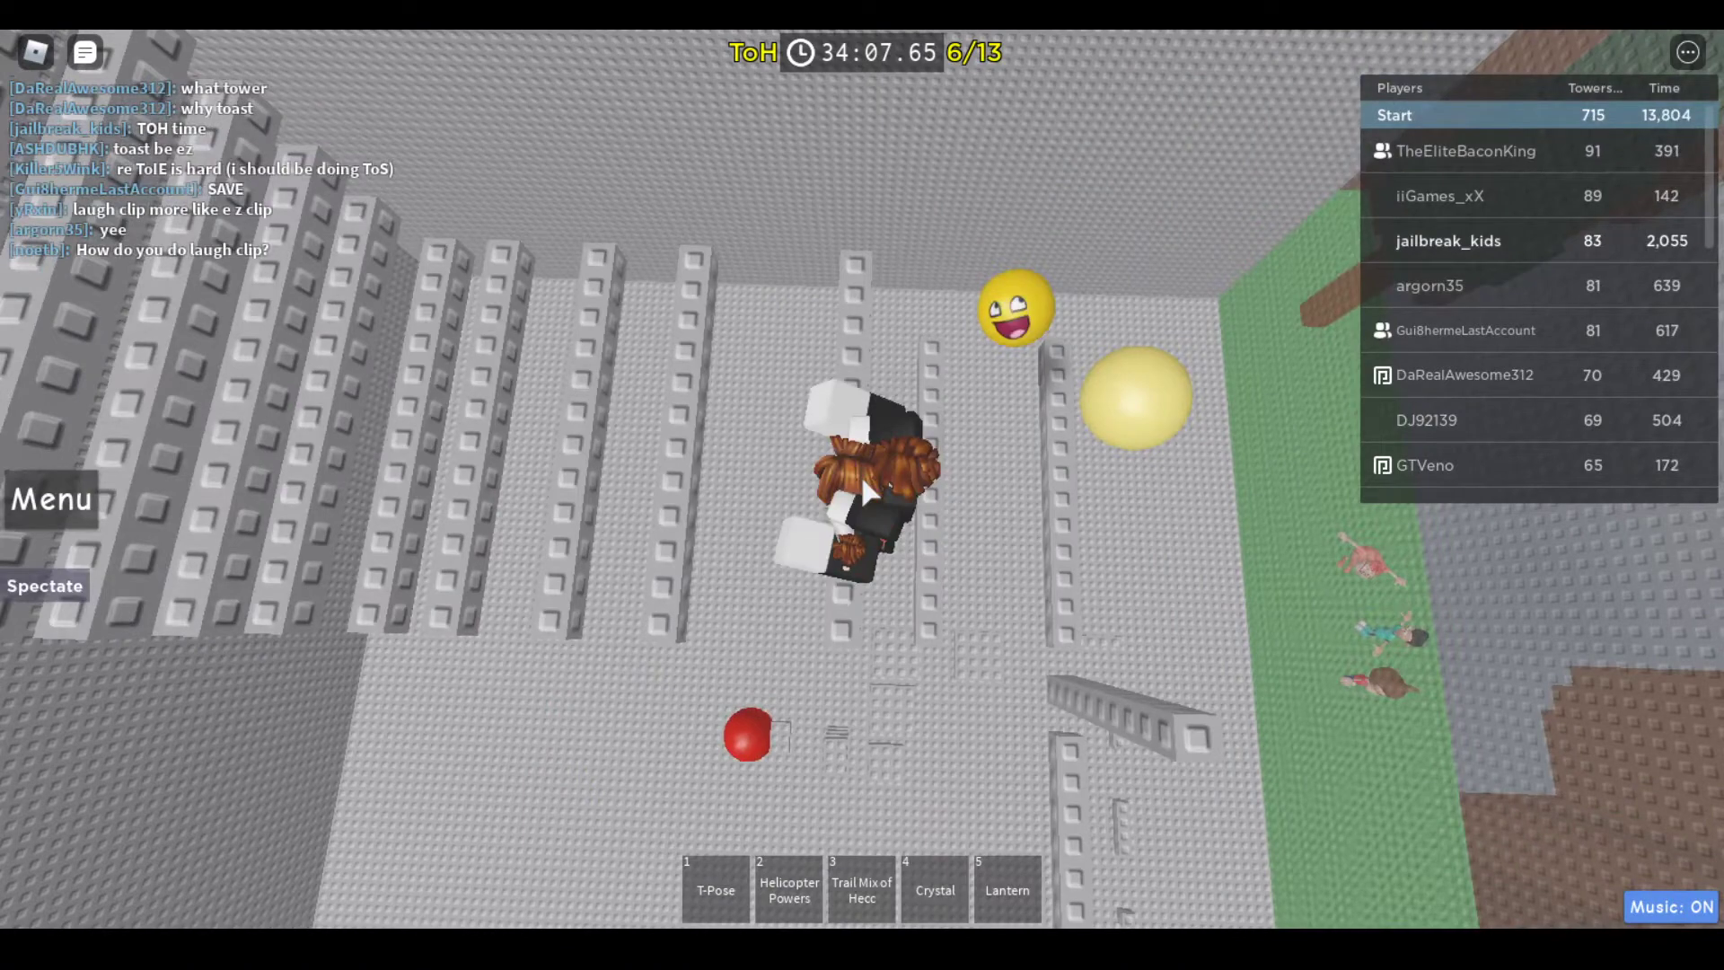
key(shift)
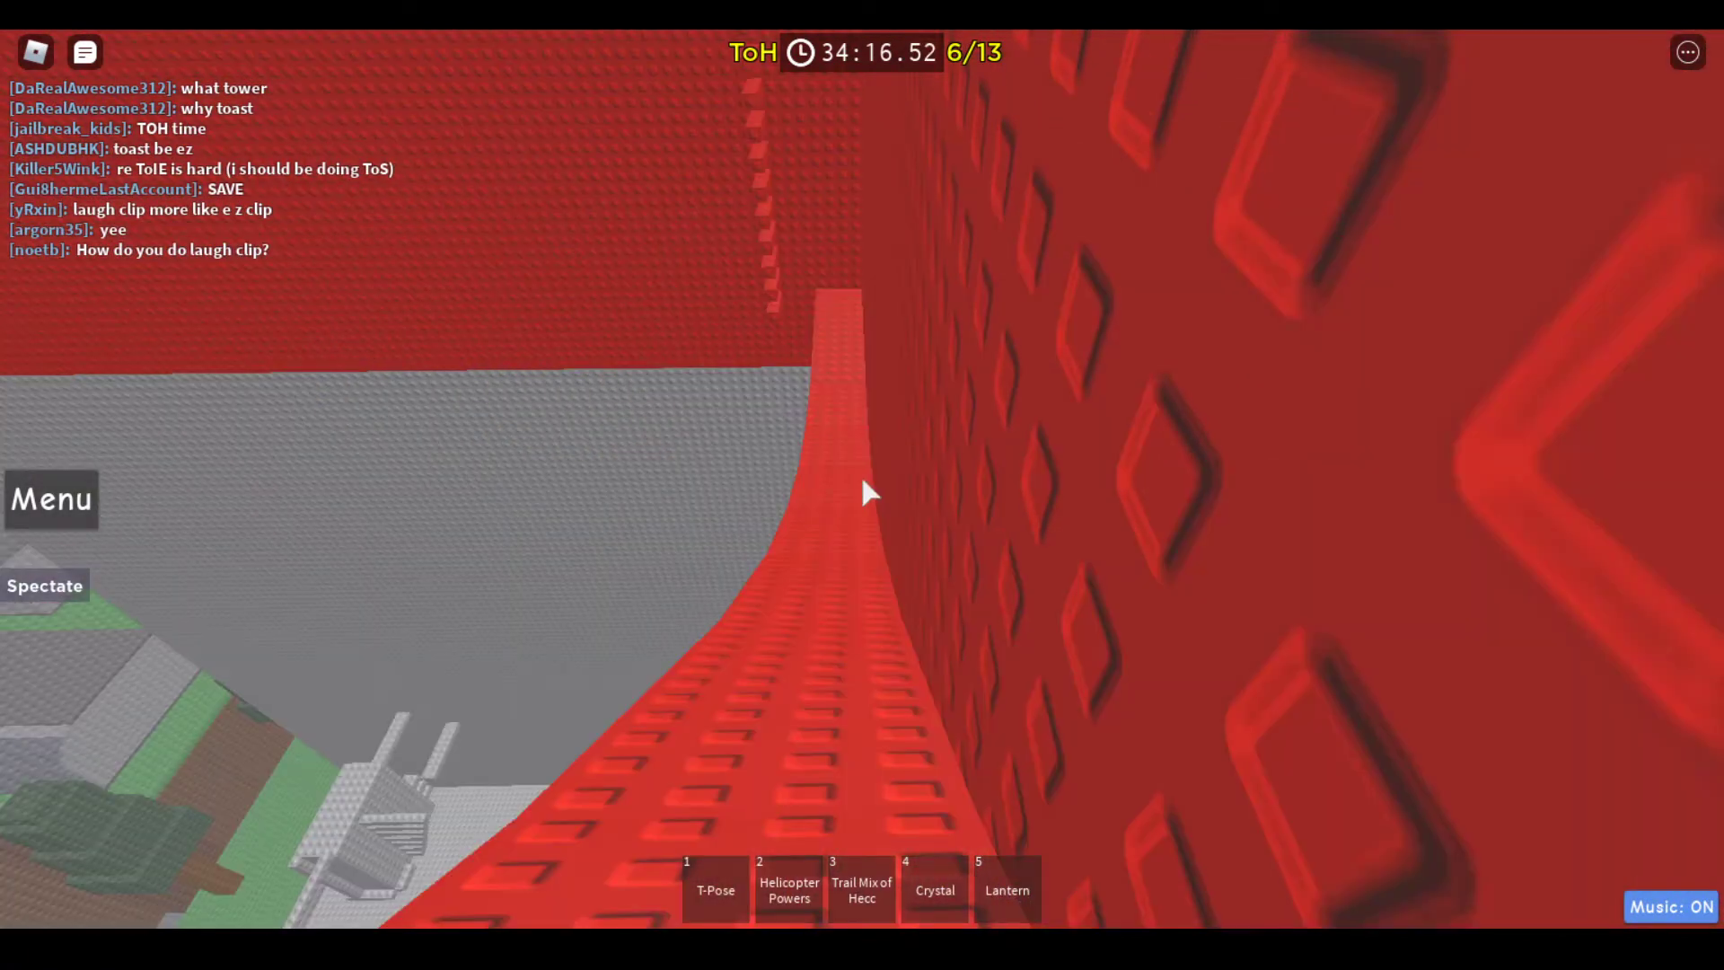
drag(861, 474, 862, 475)
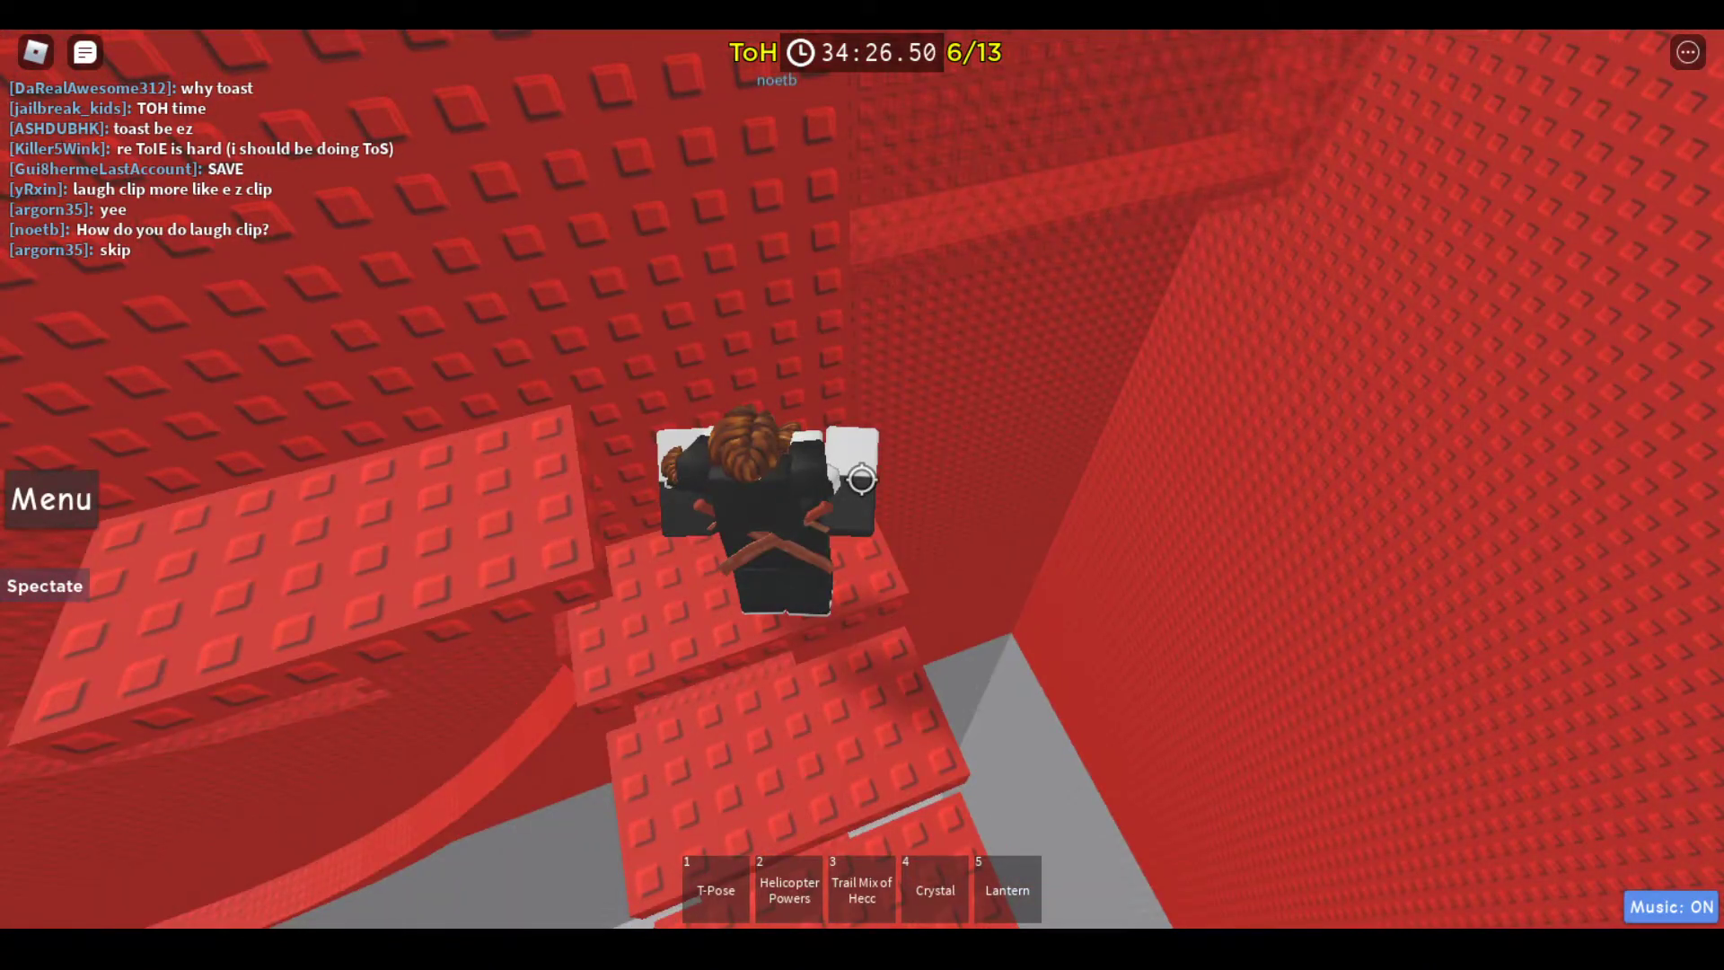
drag(862, 479, 862, 481)
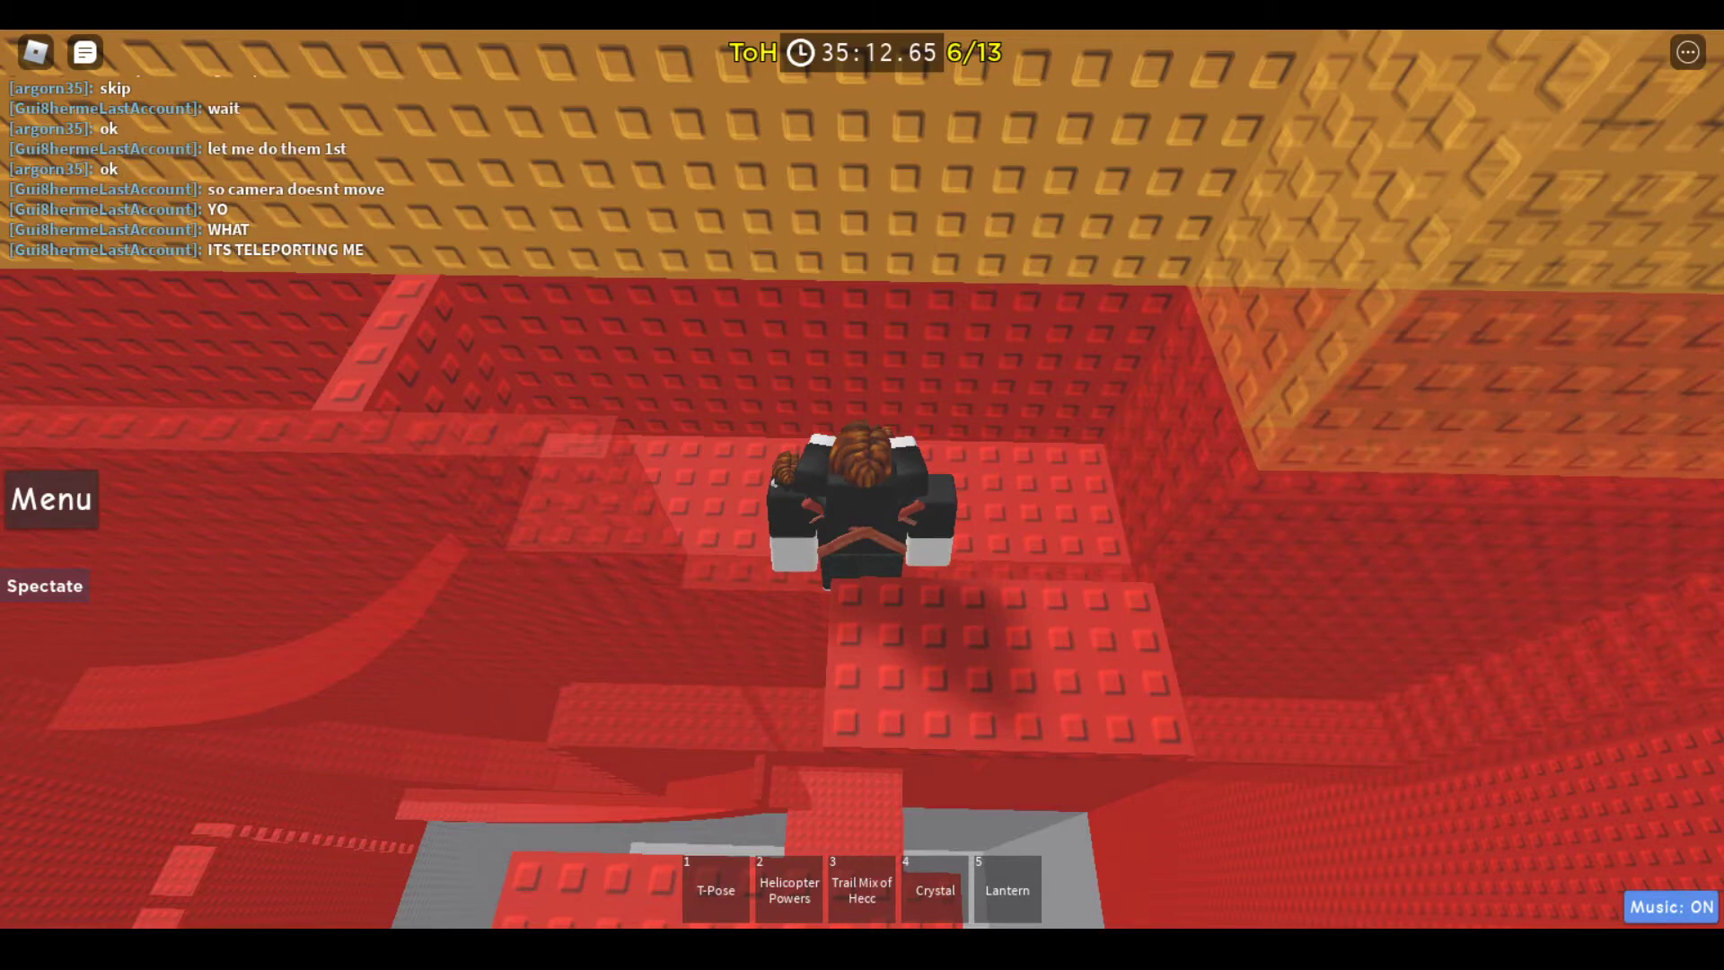
scroll(1204, 270, up, 5)
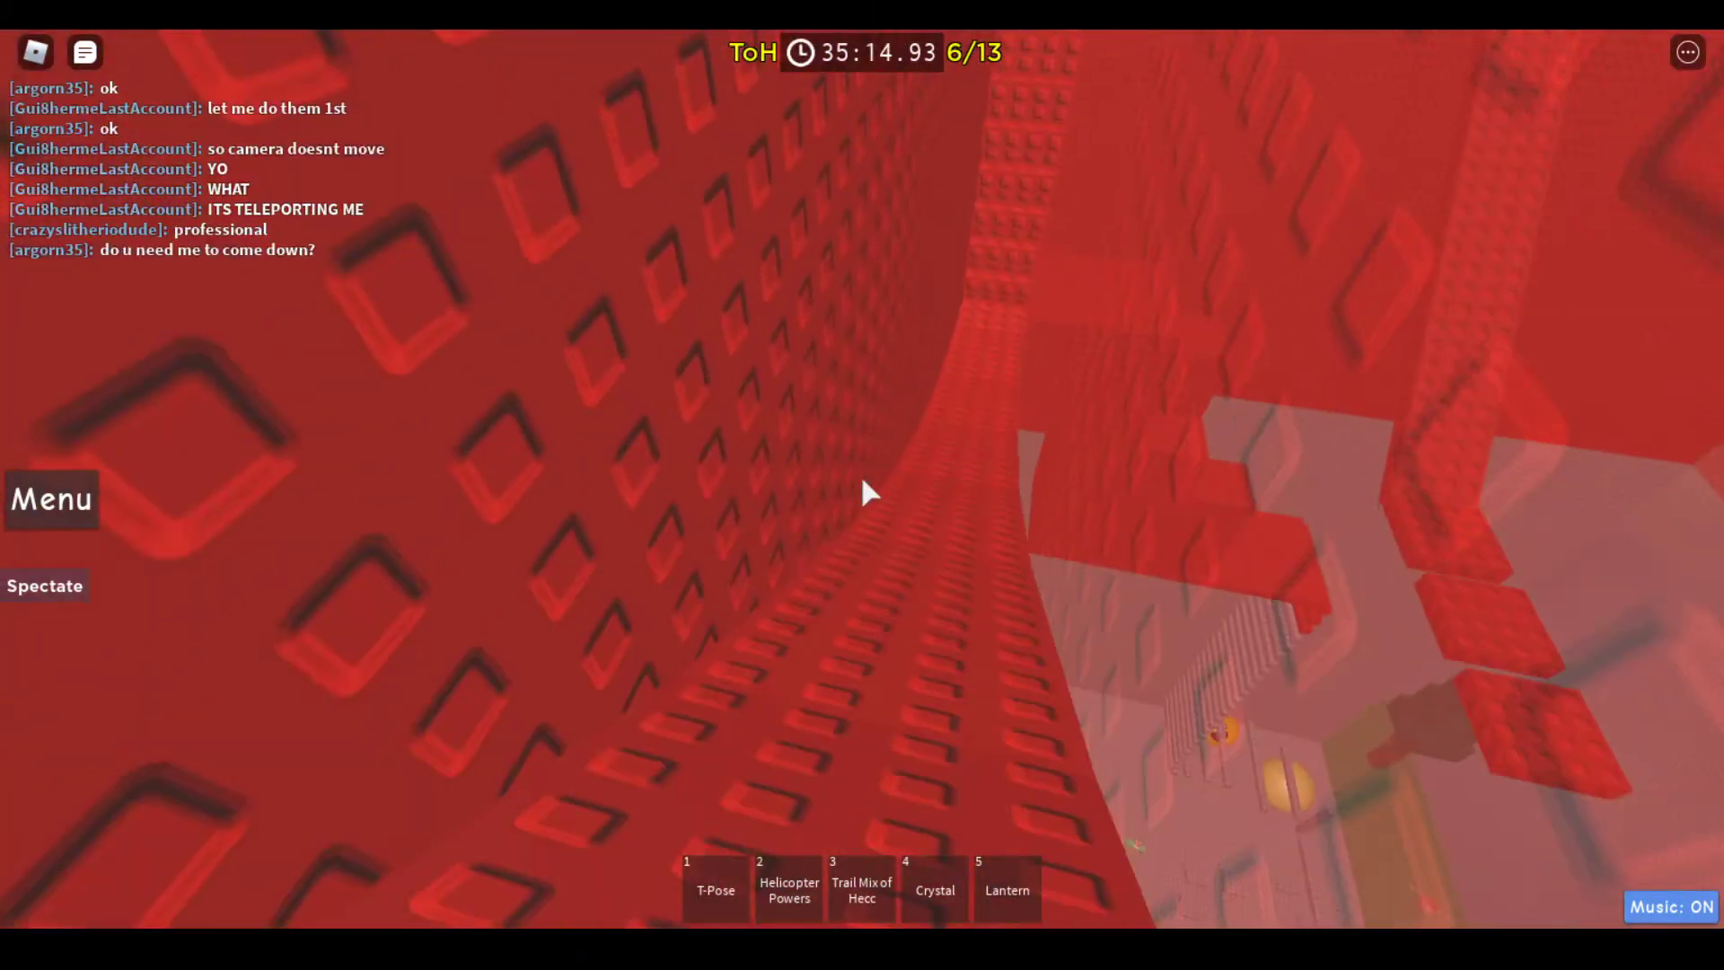
Look around the red shaft and check the tower rankings while climbing
drag(860, 475, 861, 474)
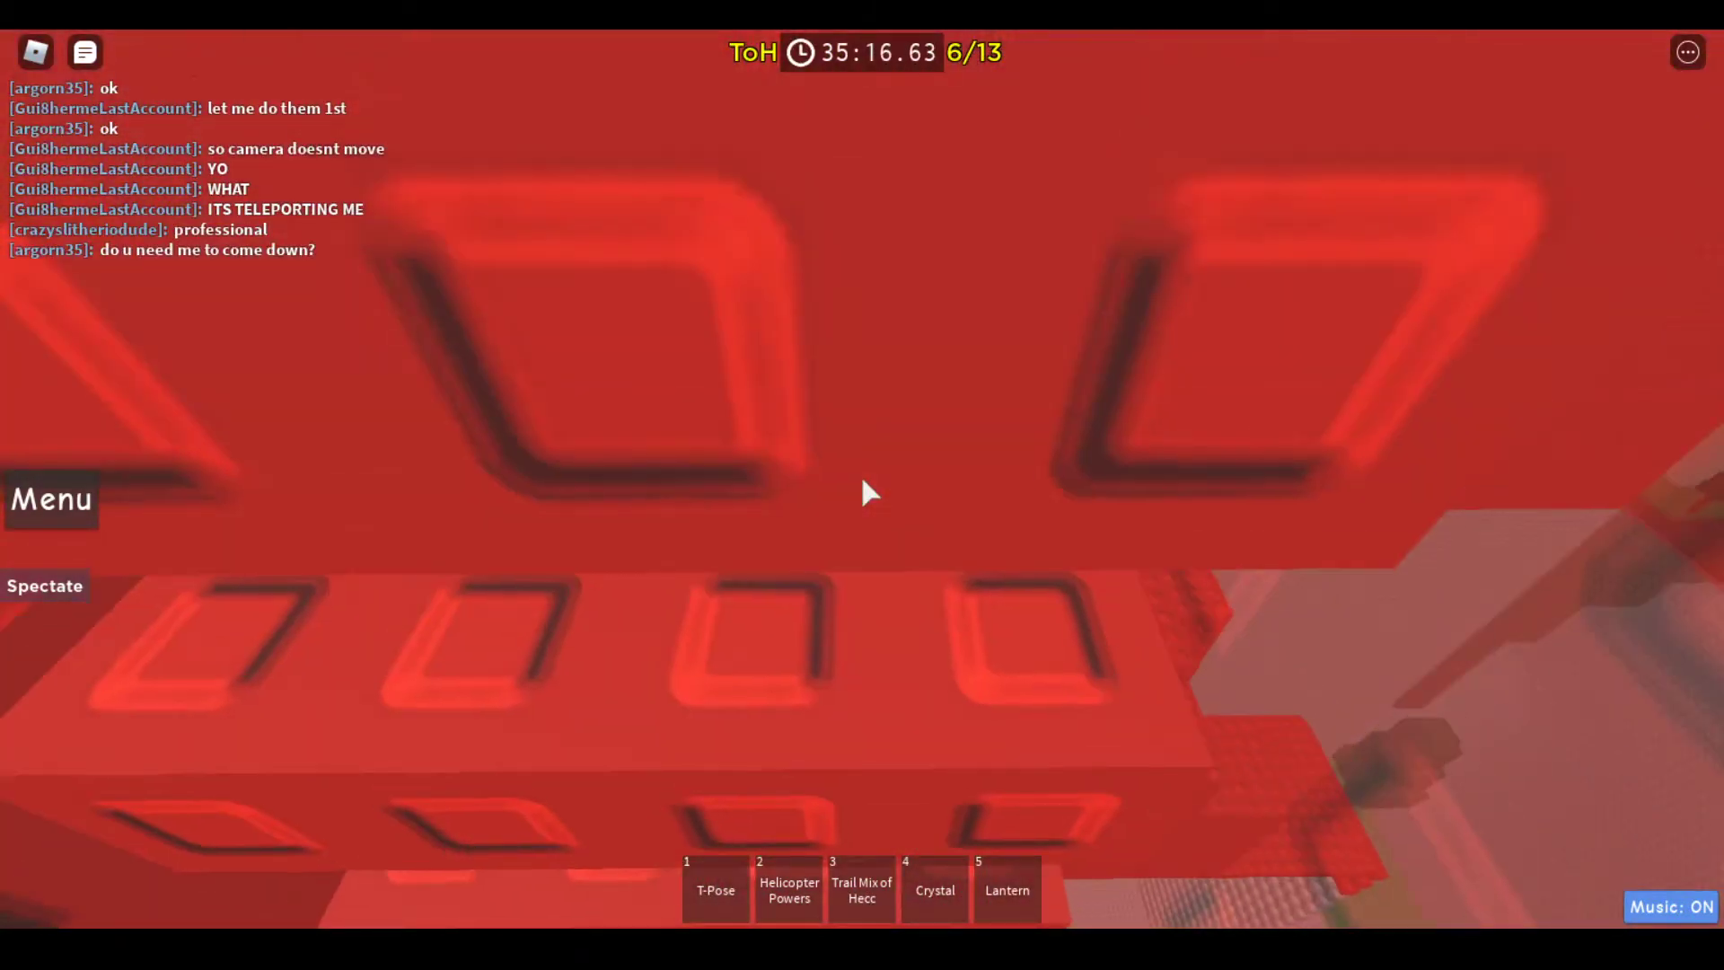
scroll(861, 474, down, 5)
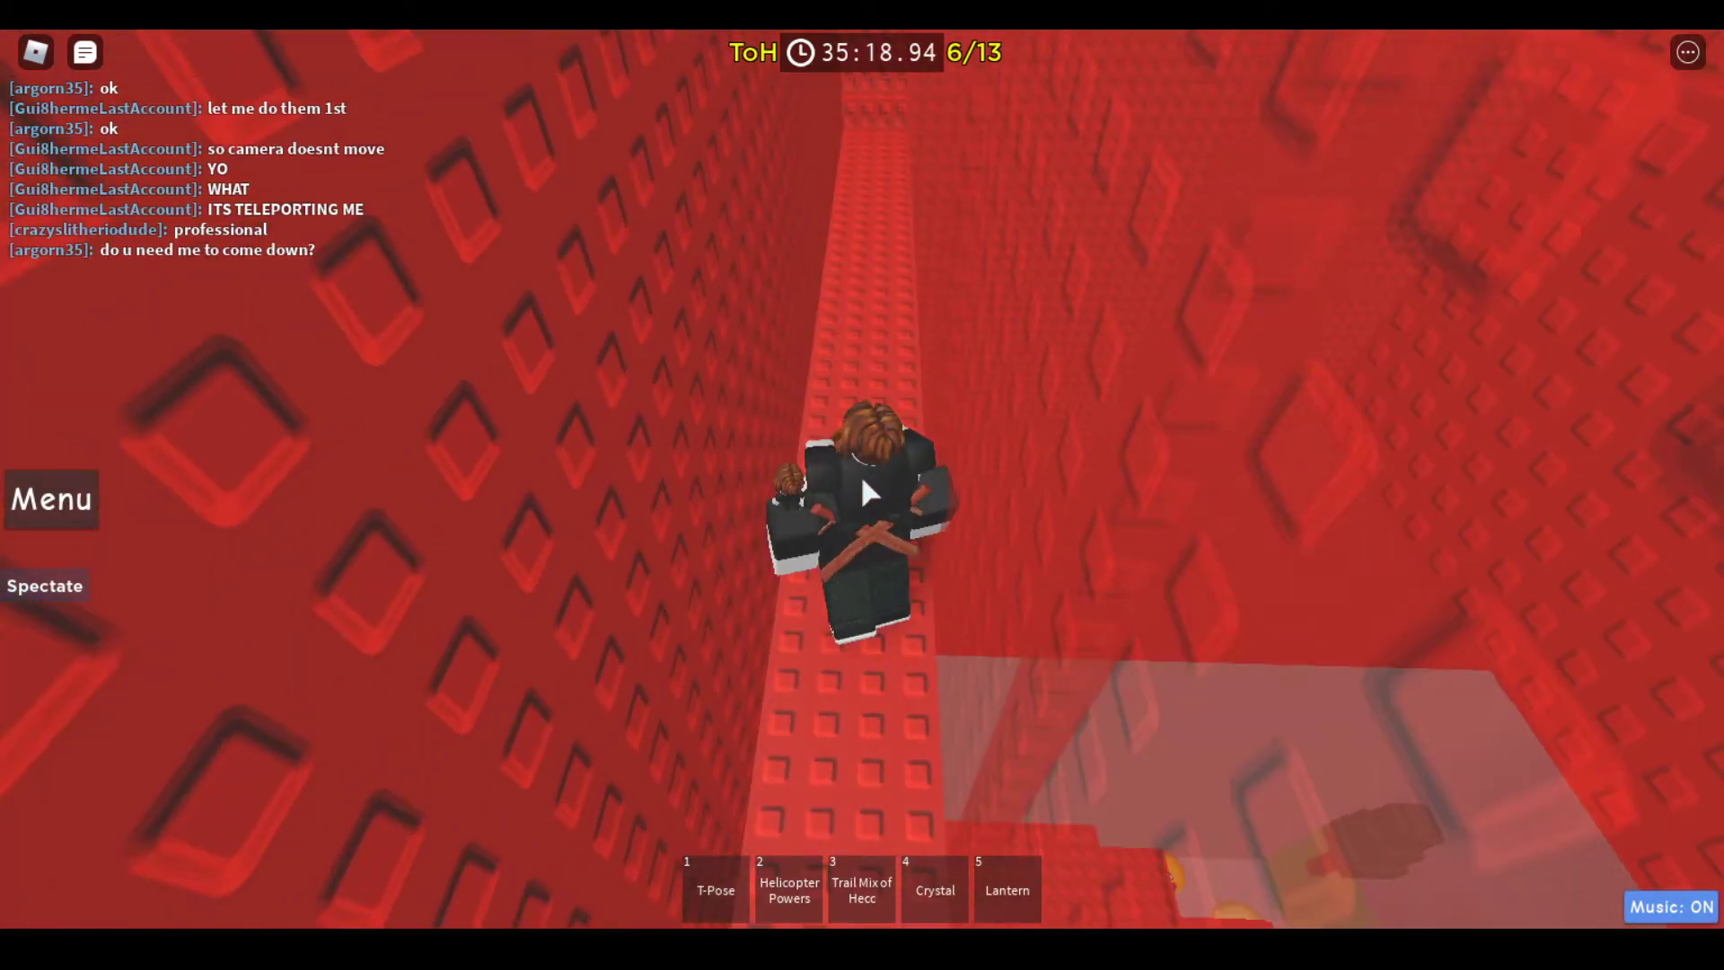
key(Tab)
key(Tab)
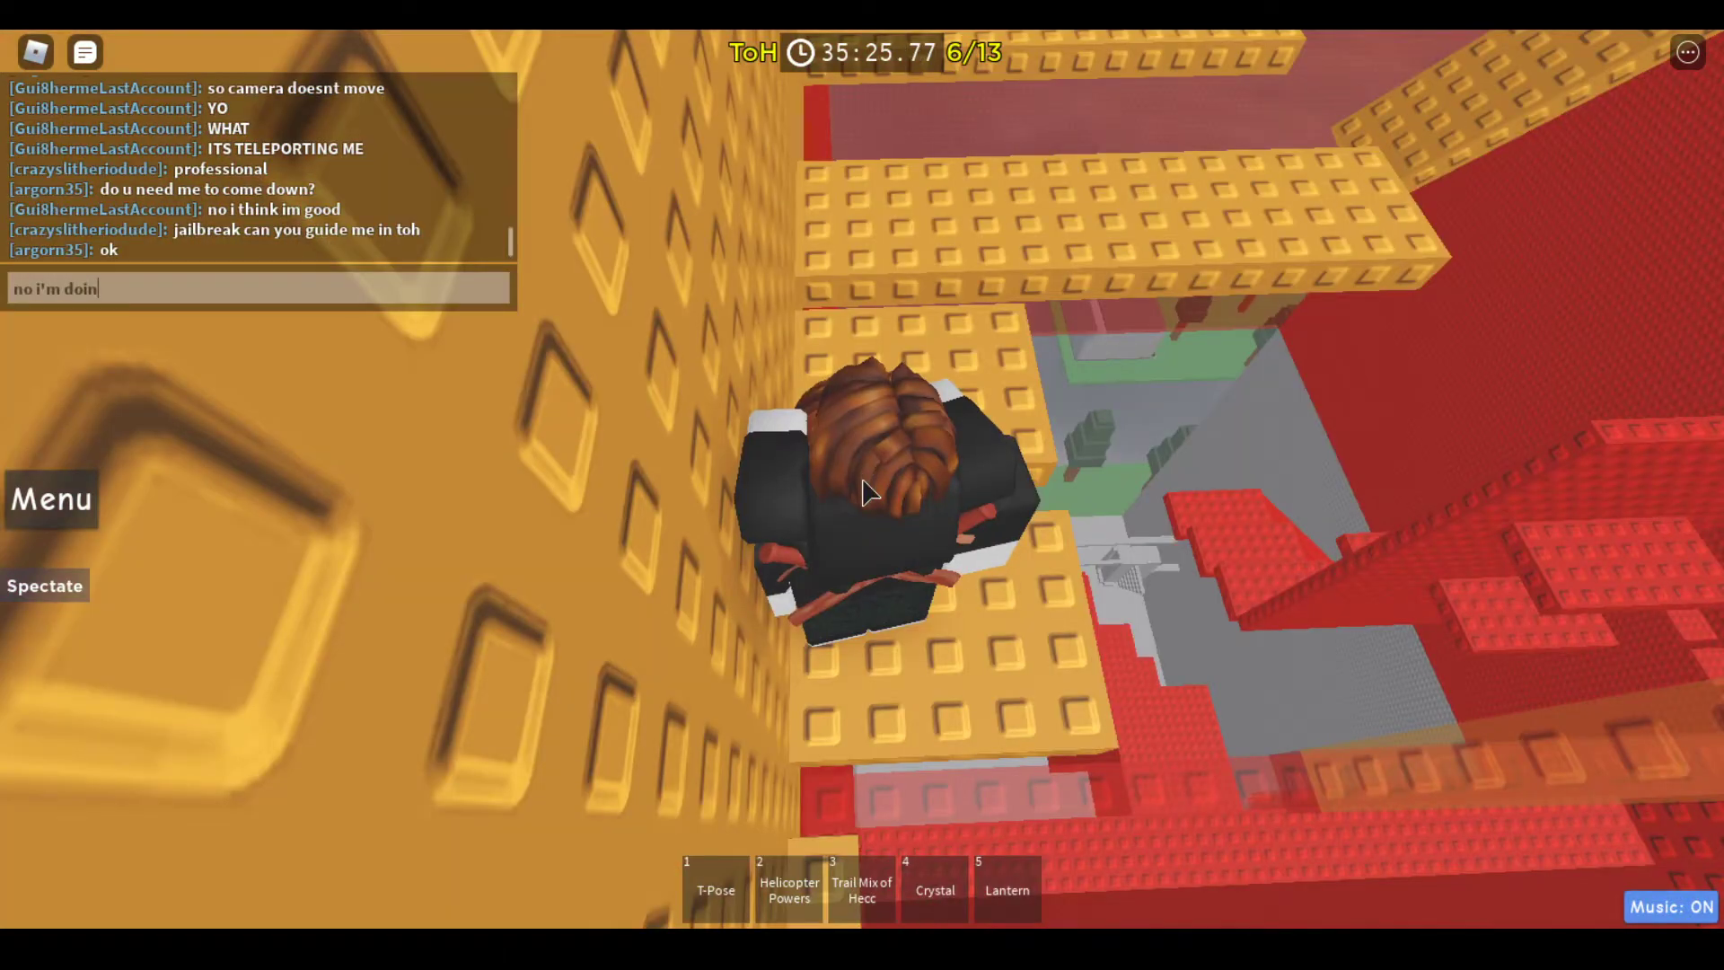
text(g tower rush i)
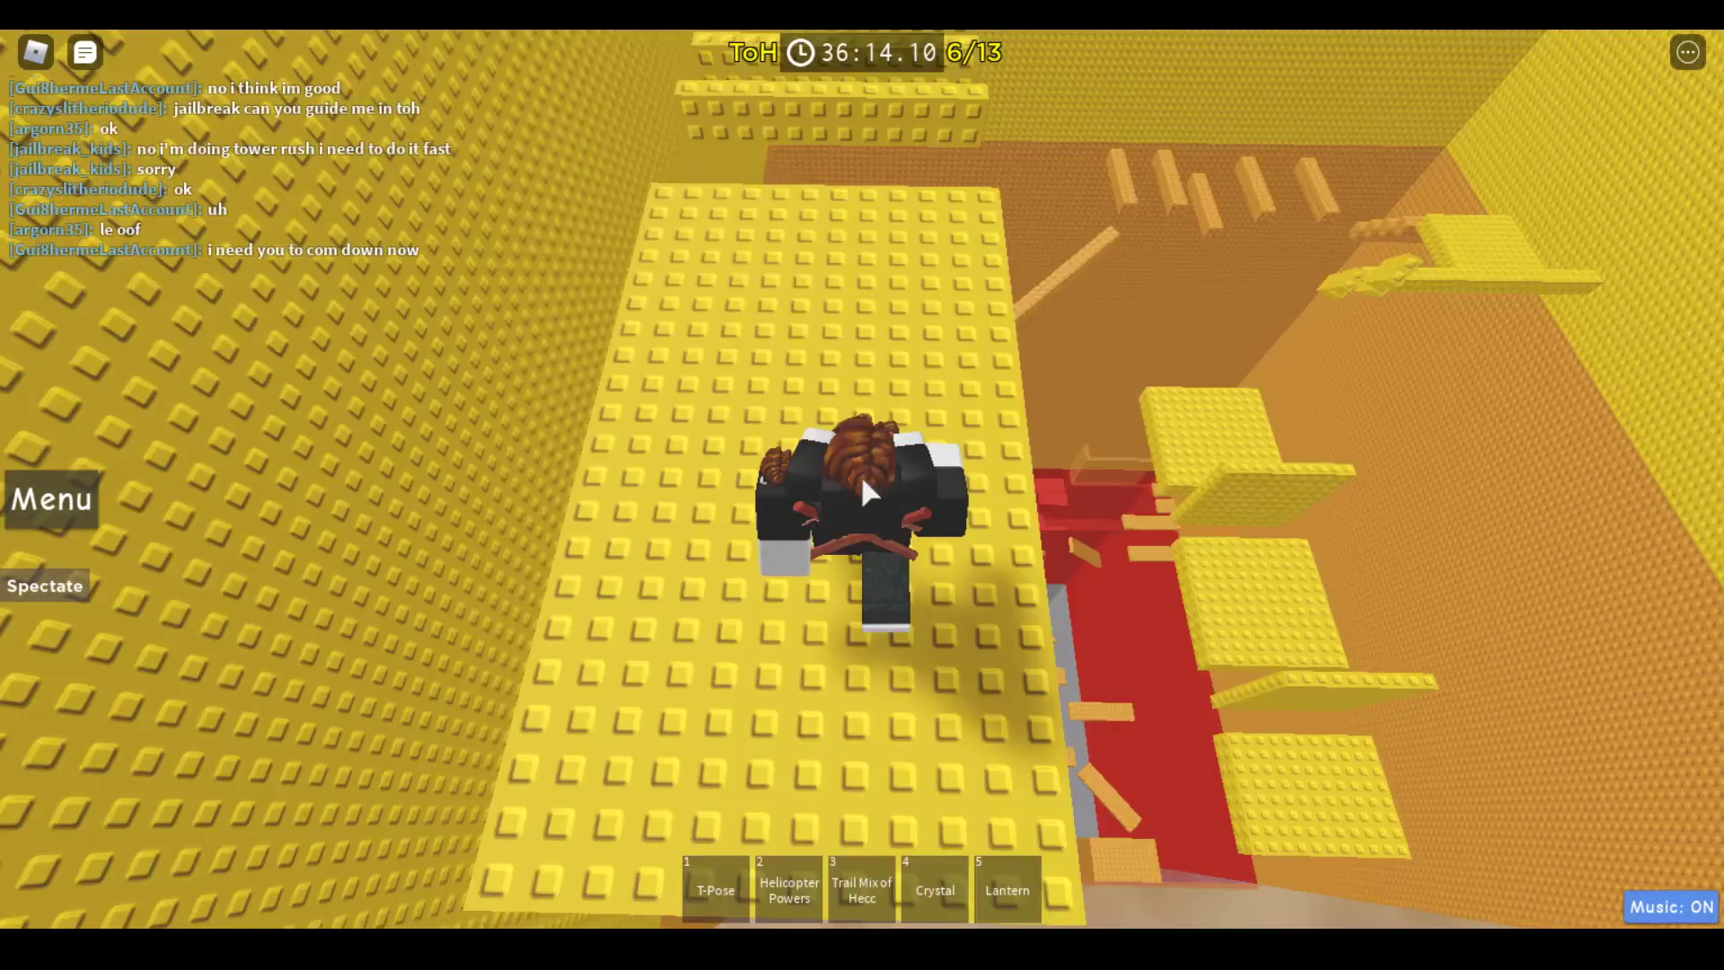
Jump from the yellow platforms up into the blue beams, orbiting the camera
drag(860, 475, 861, 474)
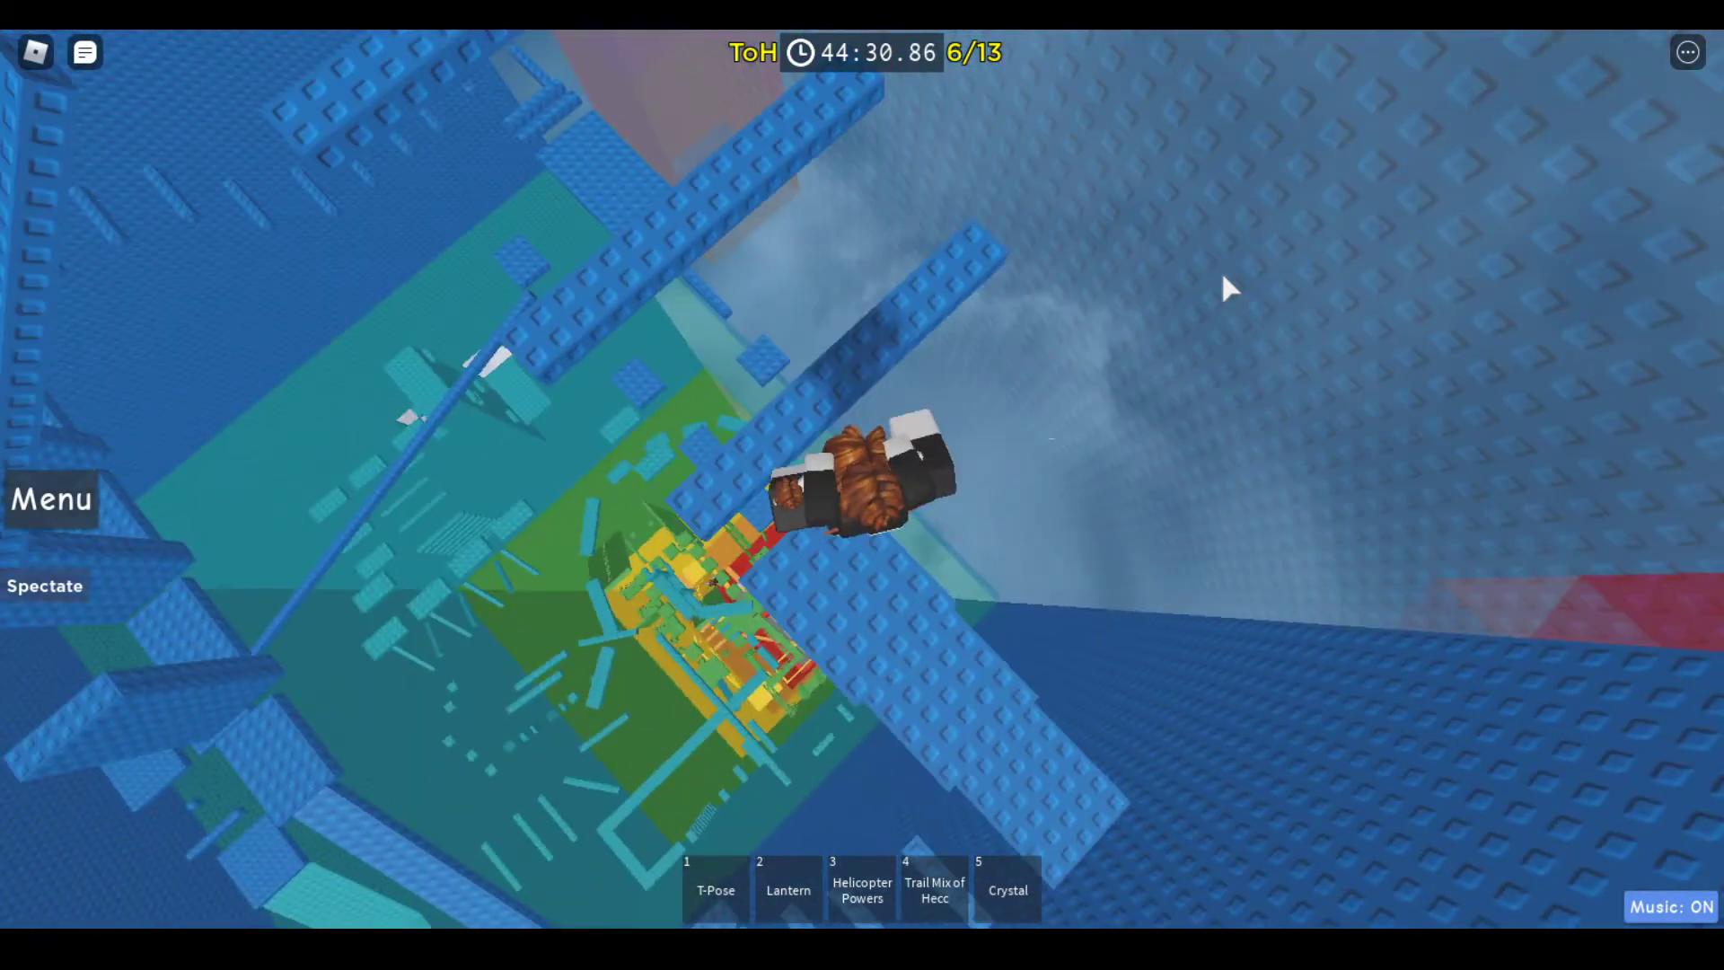
Toggle the rankings, lock the view, and track the falling character
key(Tab)
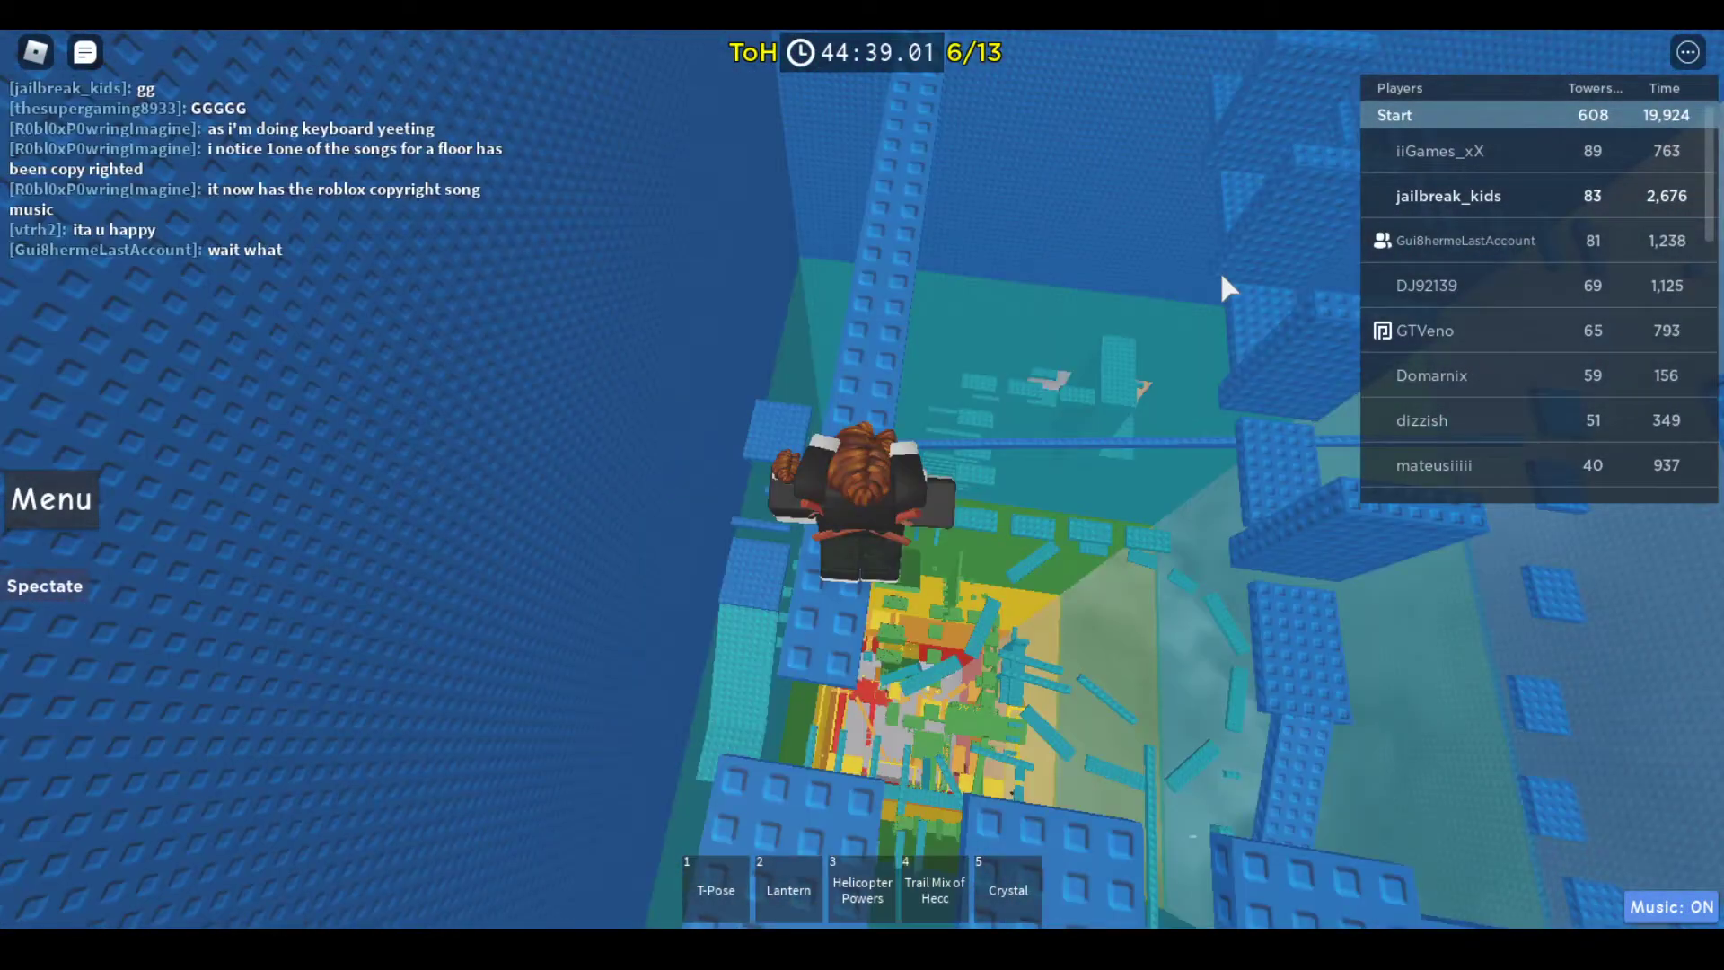
key(Tab)
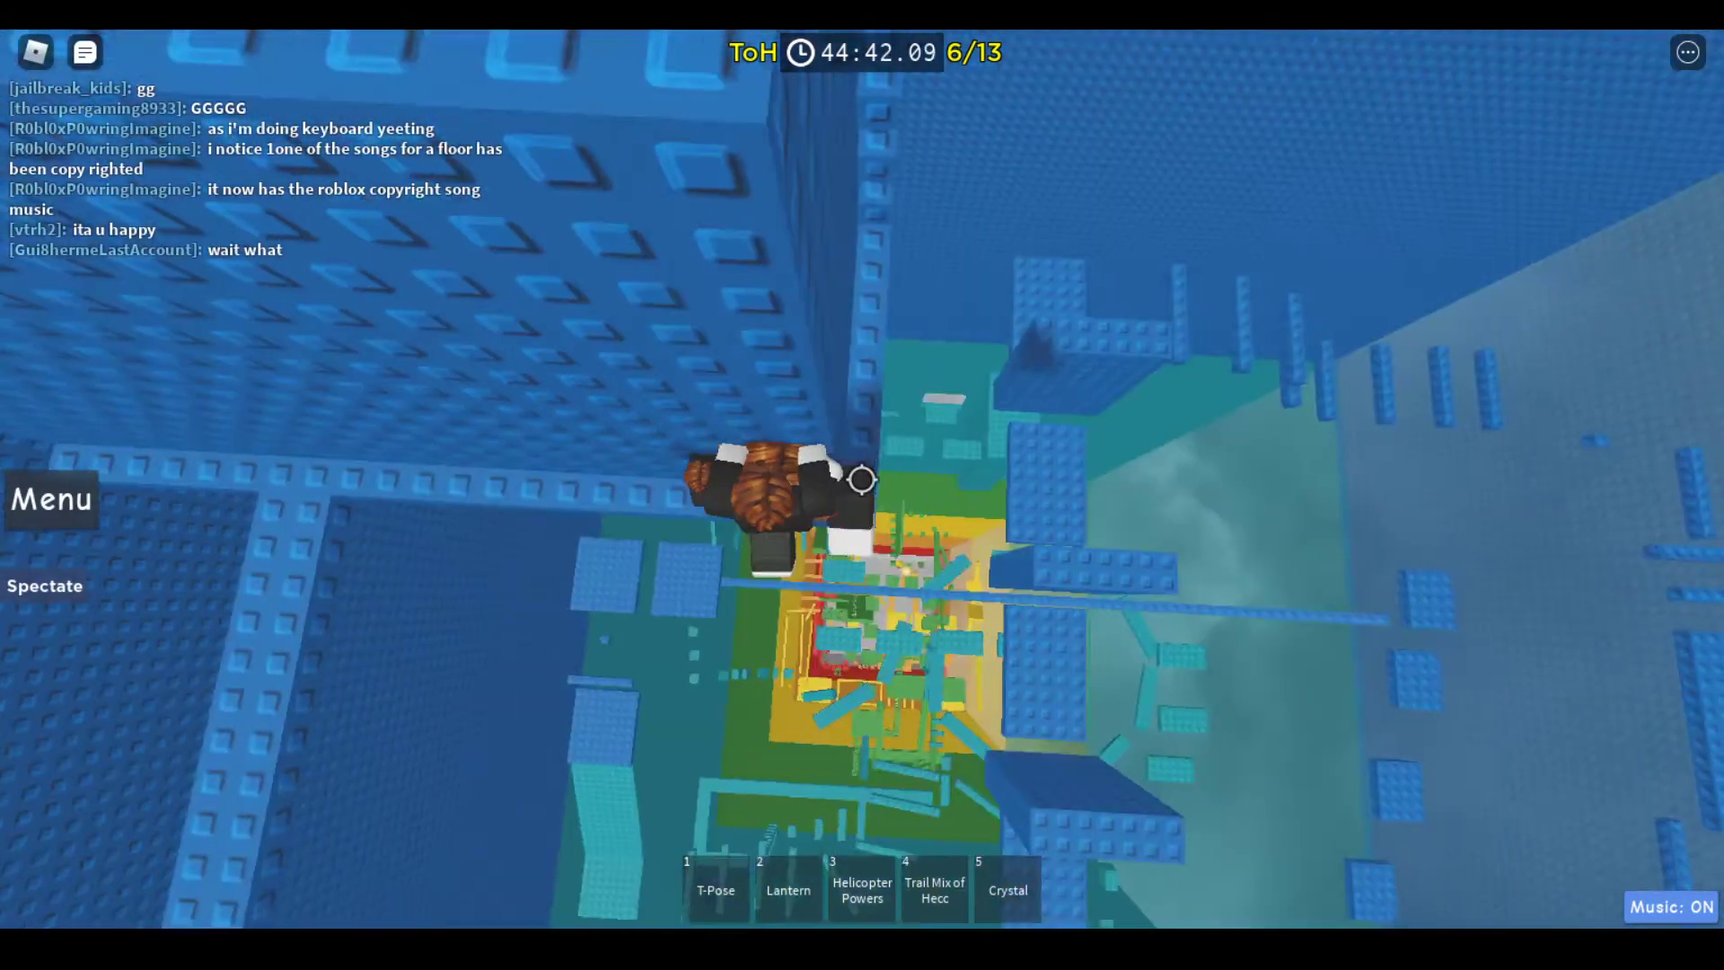
drag(861, 480, 873, 500)
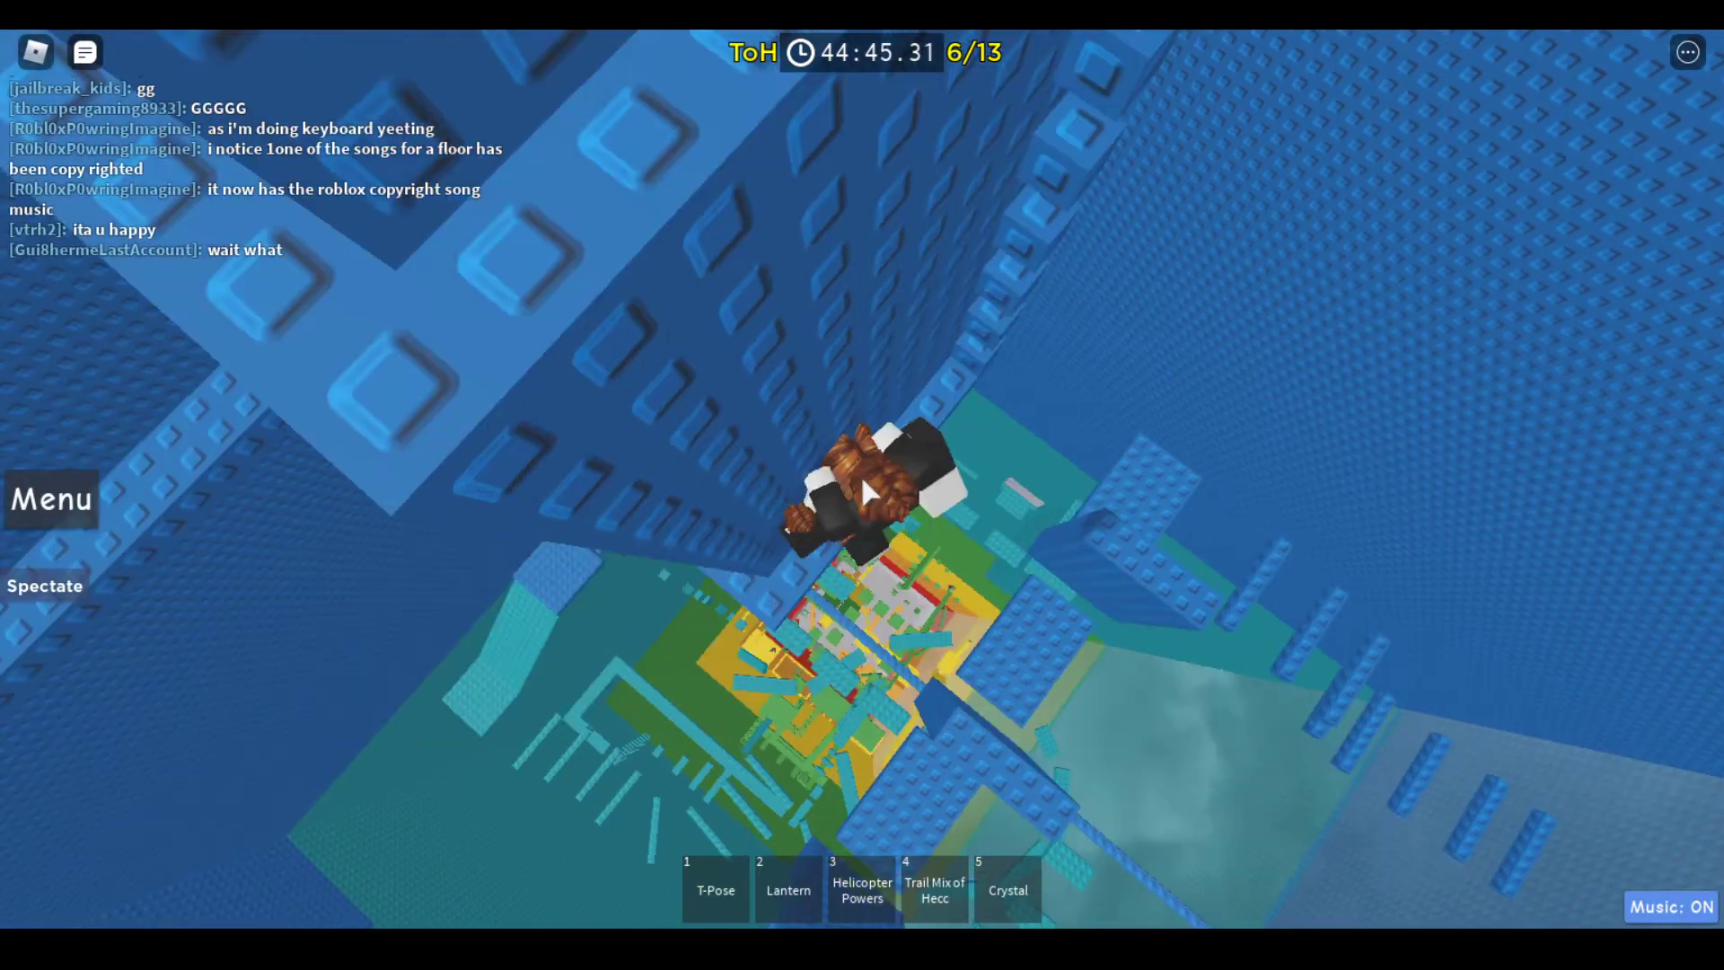
drag(867, 496, 858, 470)
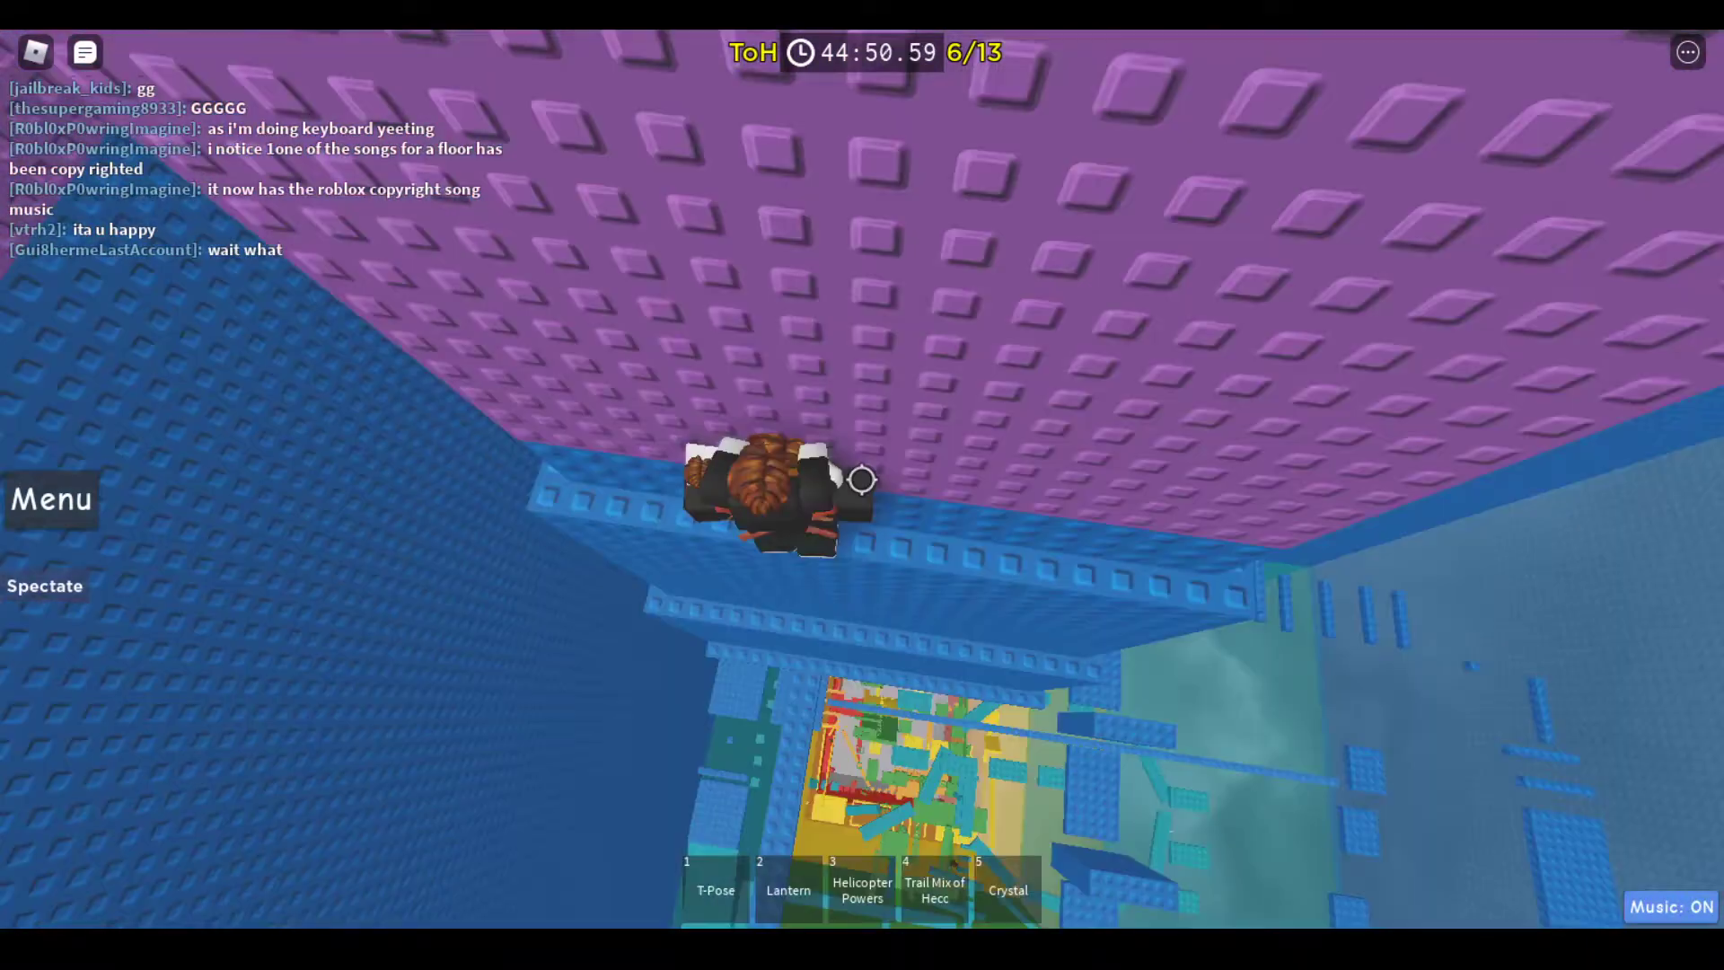
scroll(862, 480, up, 5)
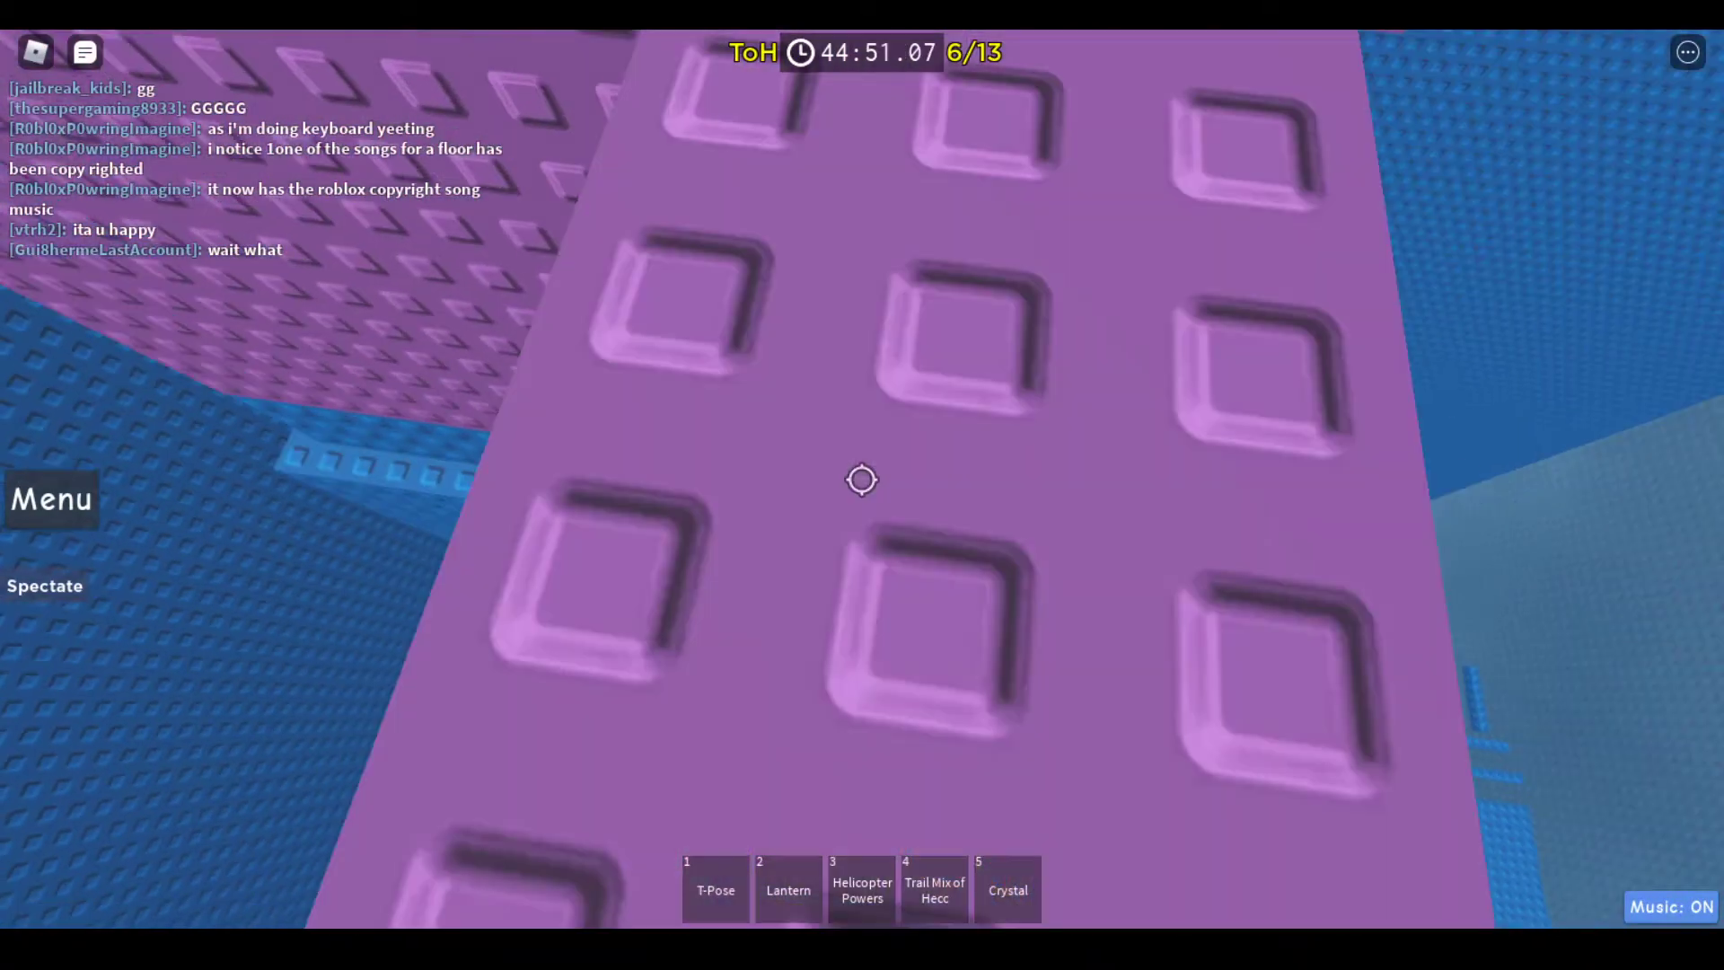
scroll(863, 481, down, 5)
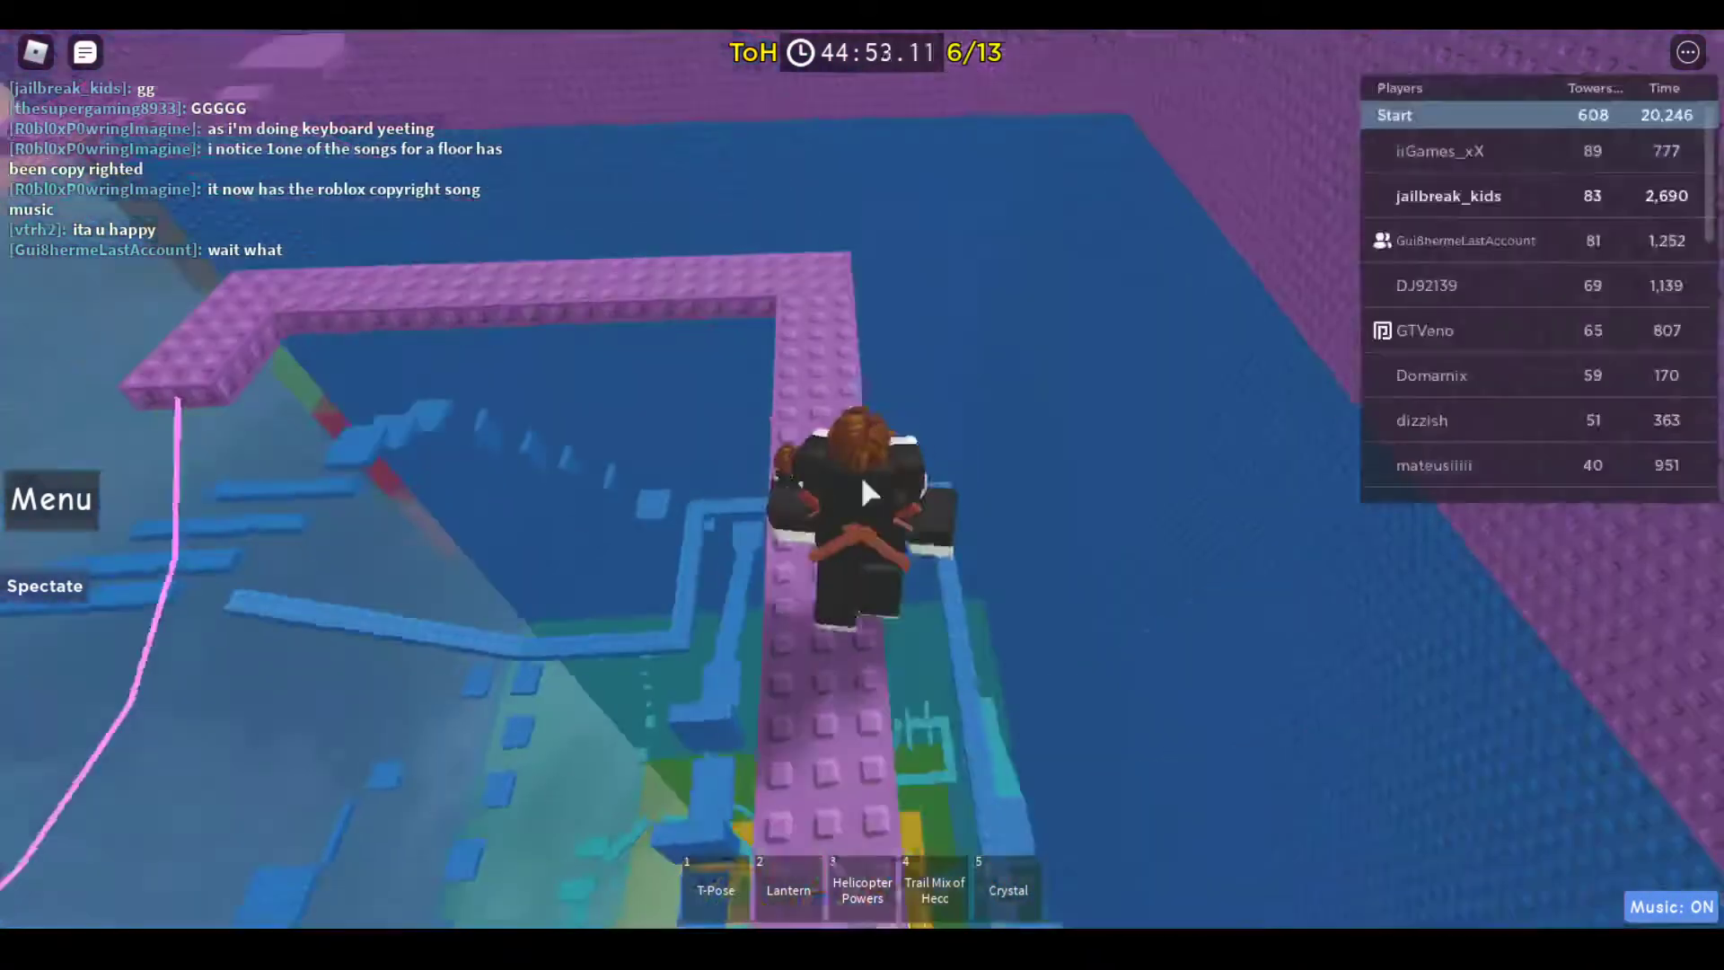
scroll(861, 474, up, 4)
Cross the purple walkway and tower top into the green section
drag(861, 474, 868, 496)
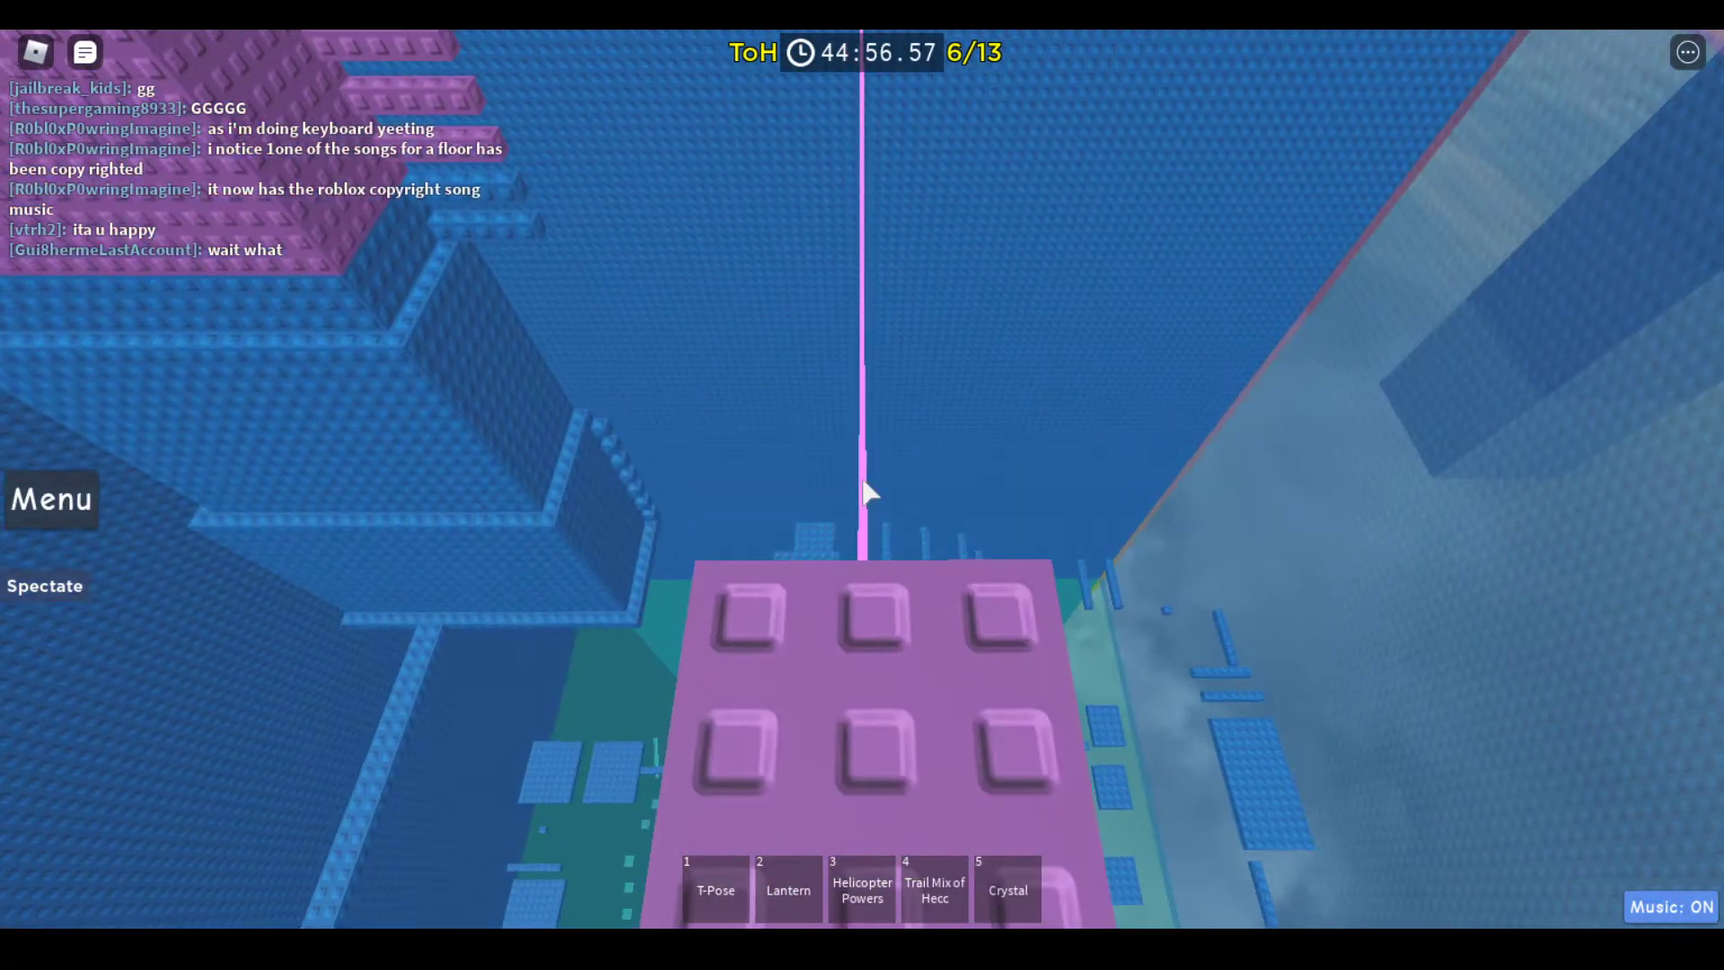
scroll(869, 497, down, 5)
scroll(859, 471, up, 5)
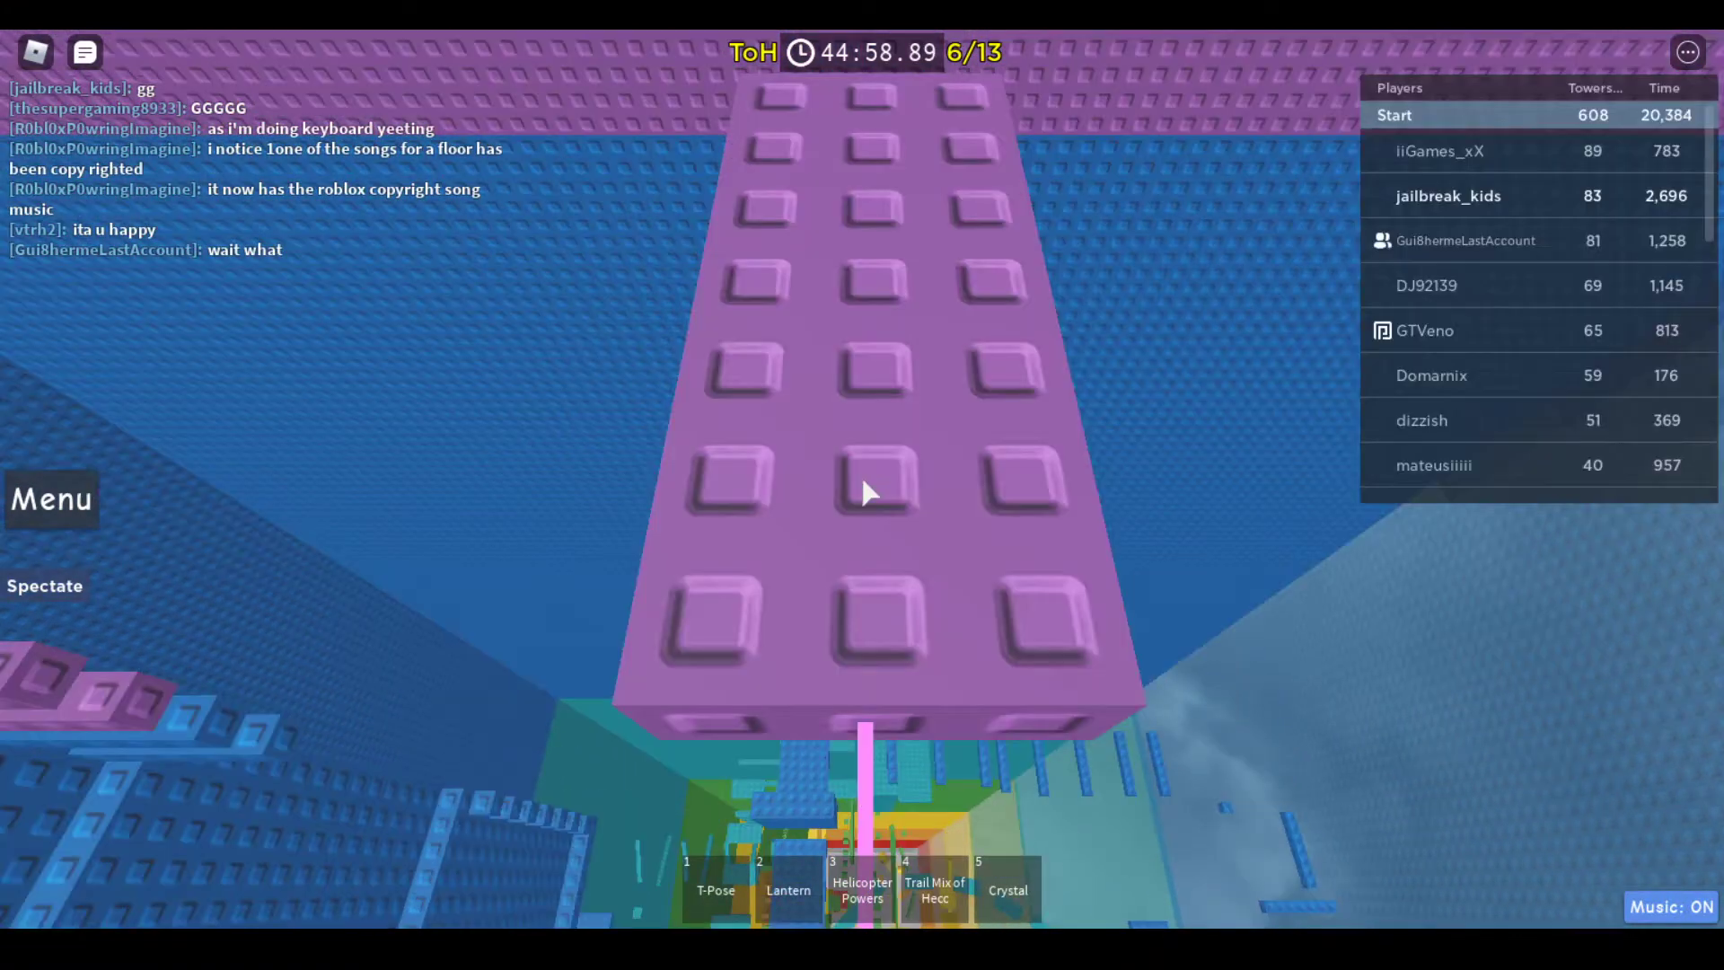
drag(859, 471, 858, 471)
key(w)
key(w)
key(w)
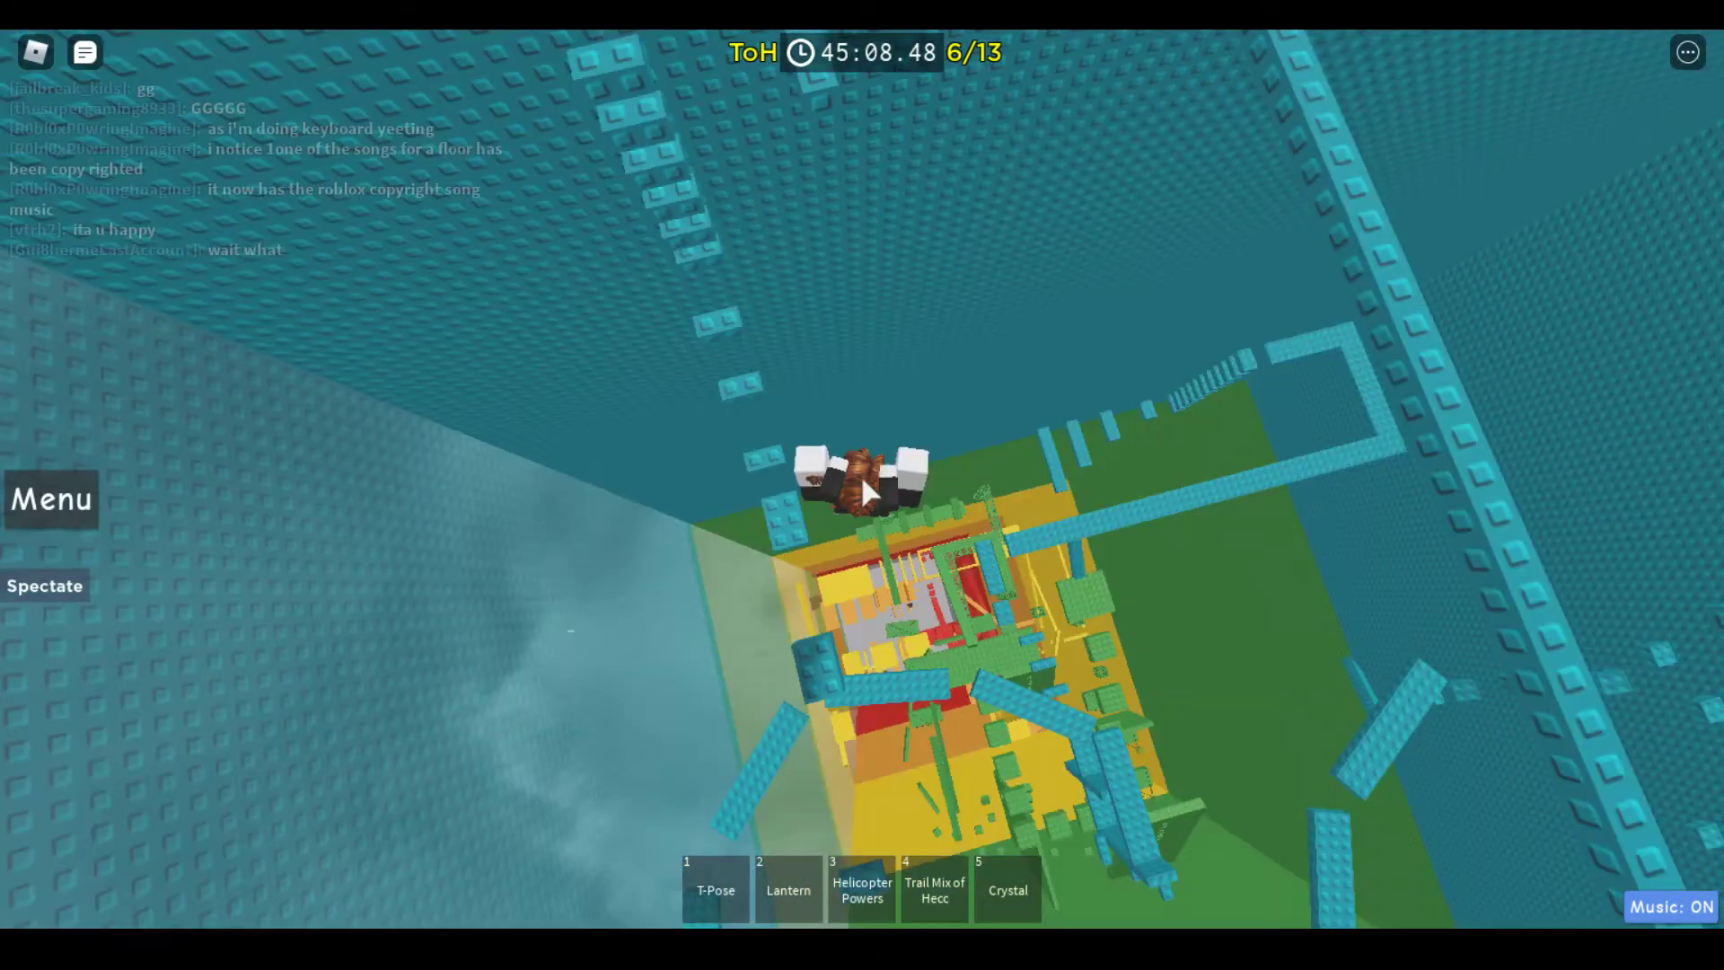
drag(861, 474, 862, 475)
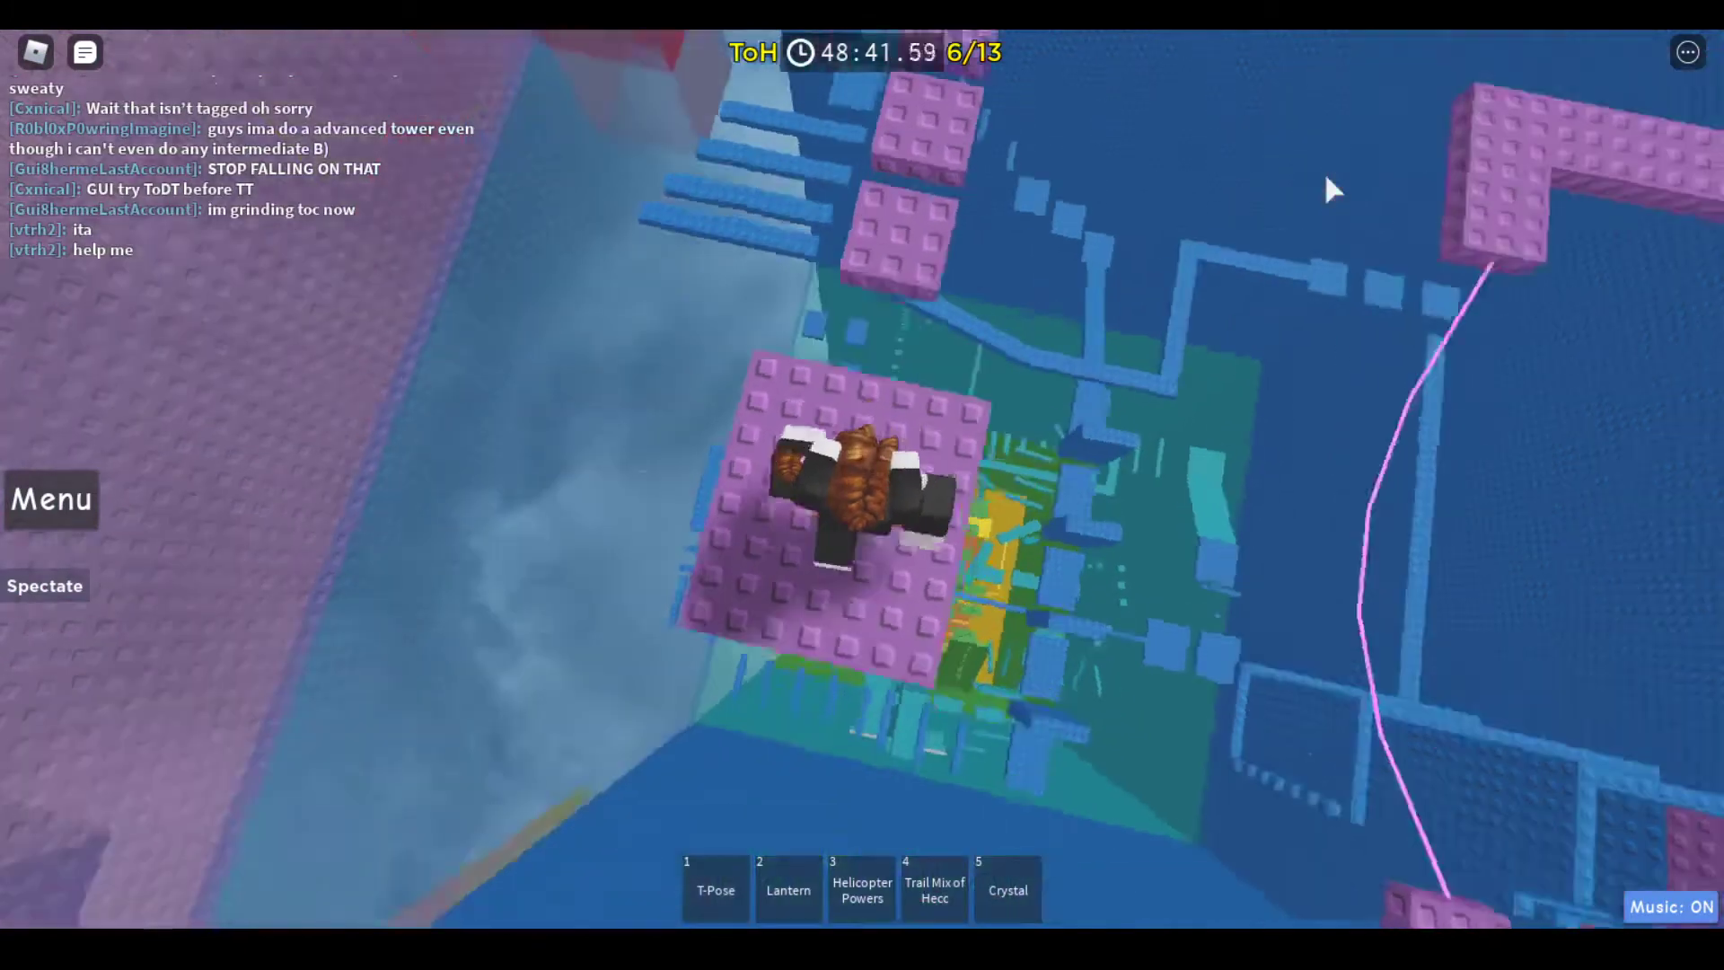
Climb the purple blocks up the purple wall, briefly showing the rankings
key(w)
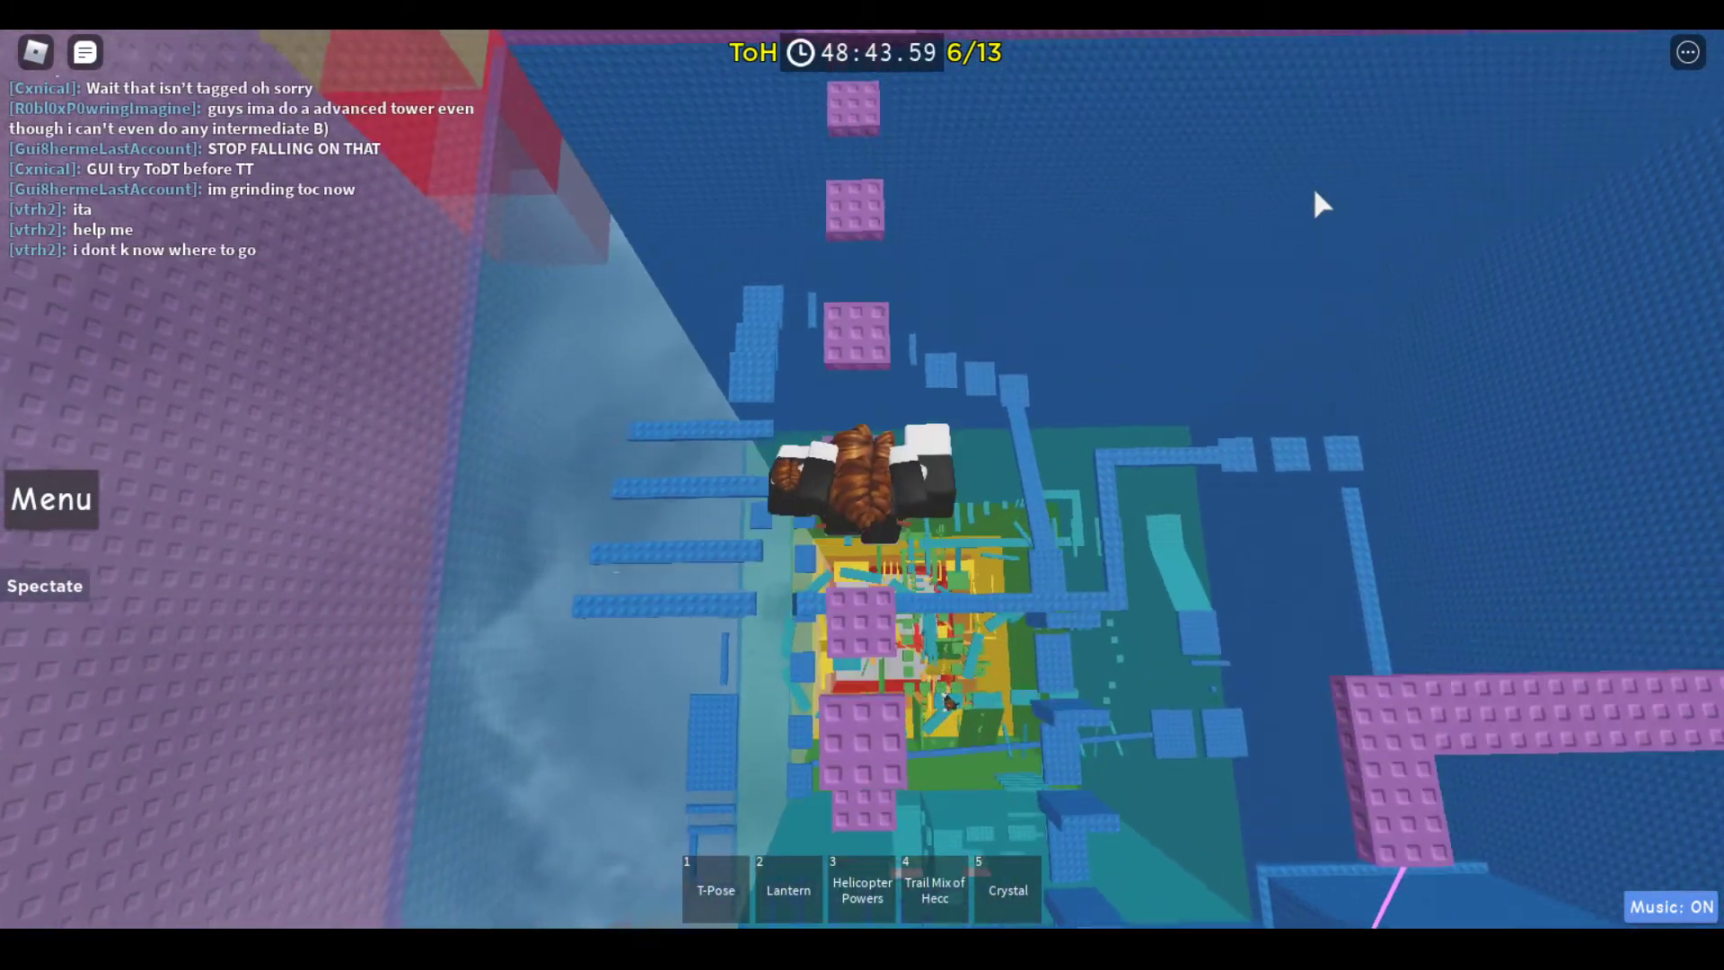
key(w)
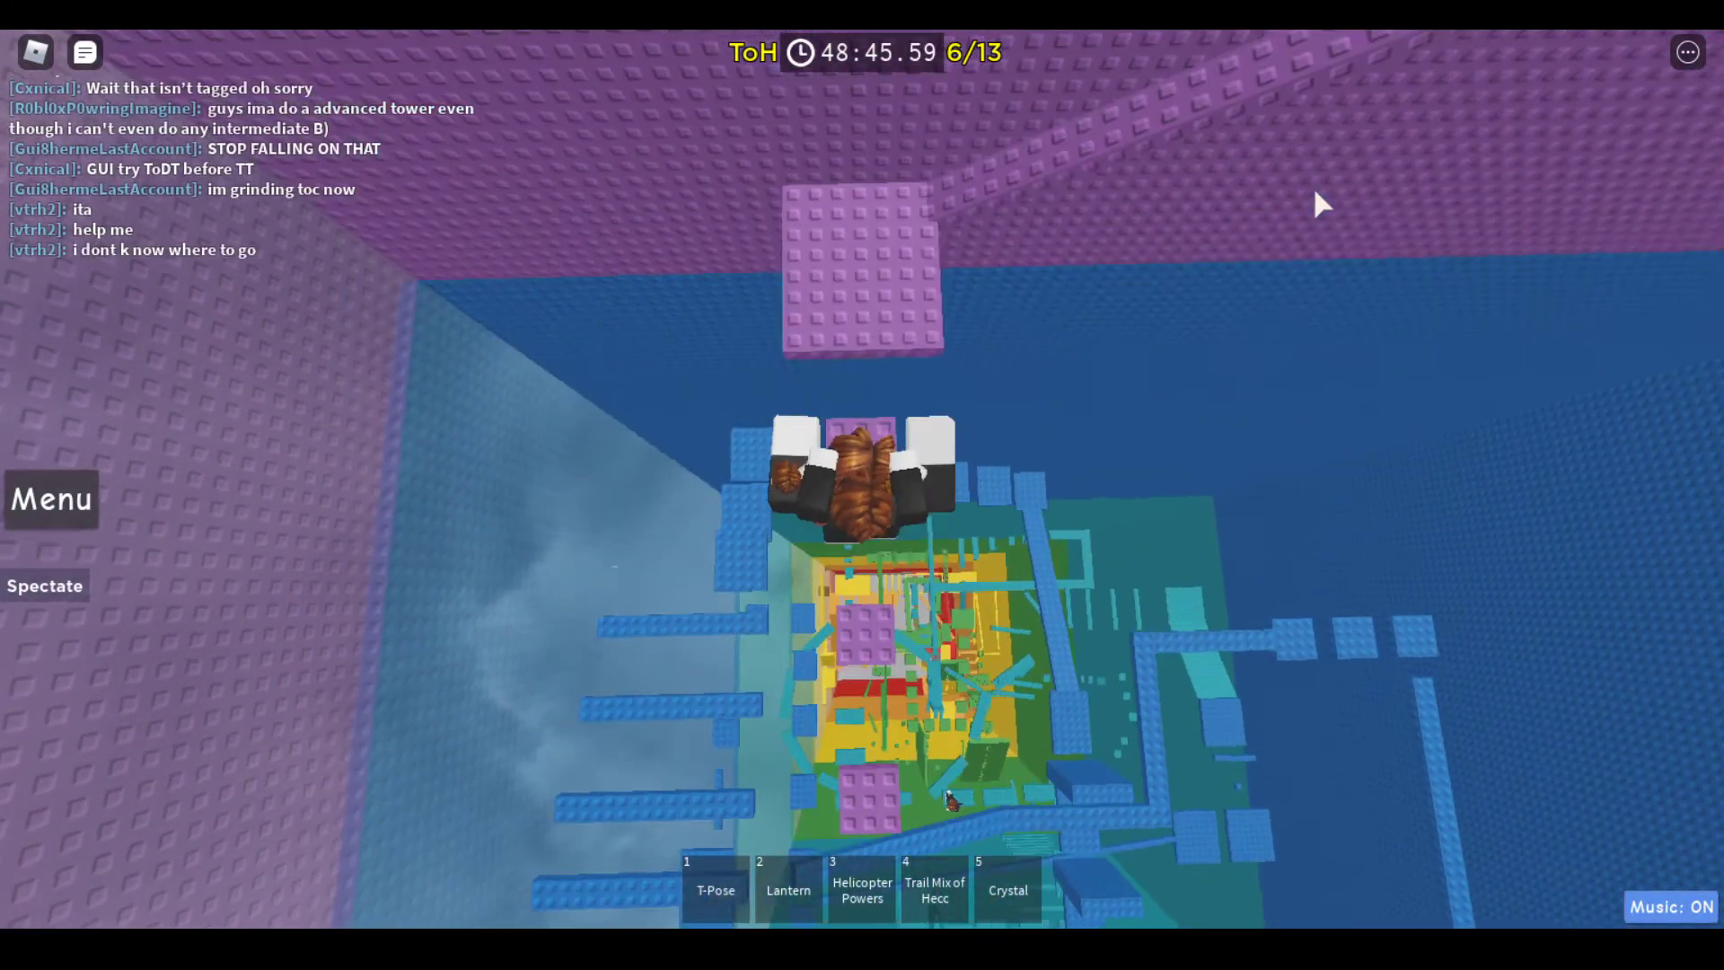
key(w)
key(Tab)
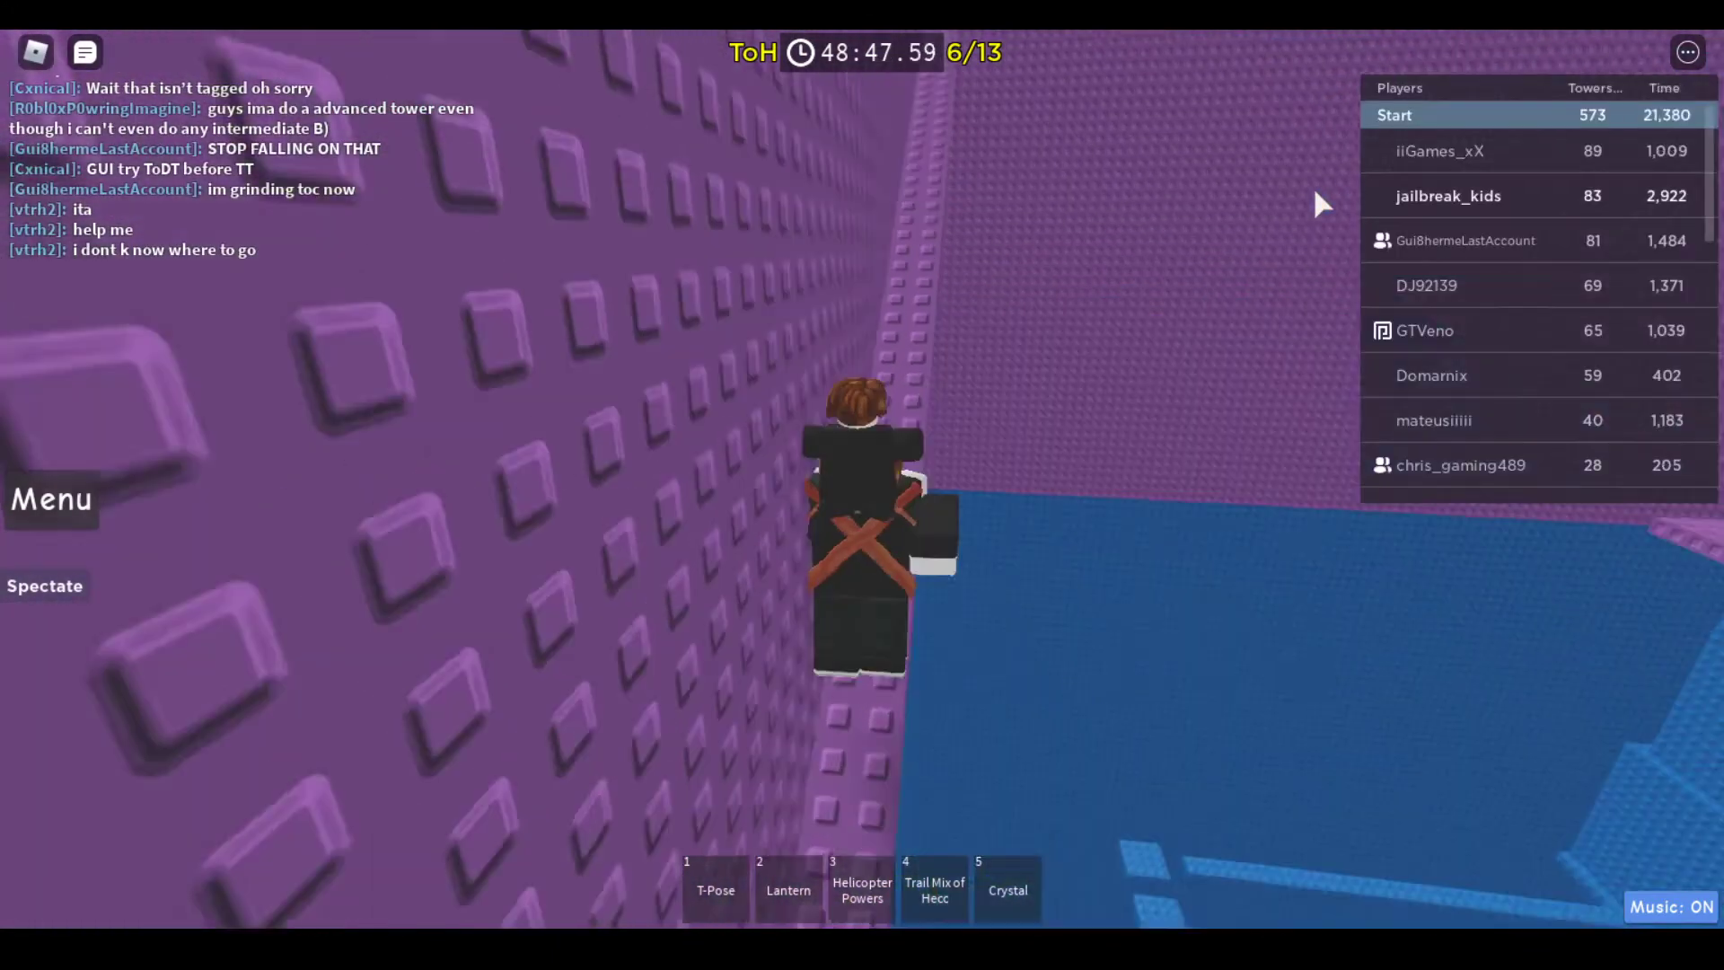
key(w)
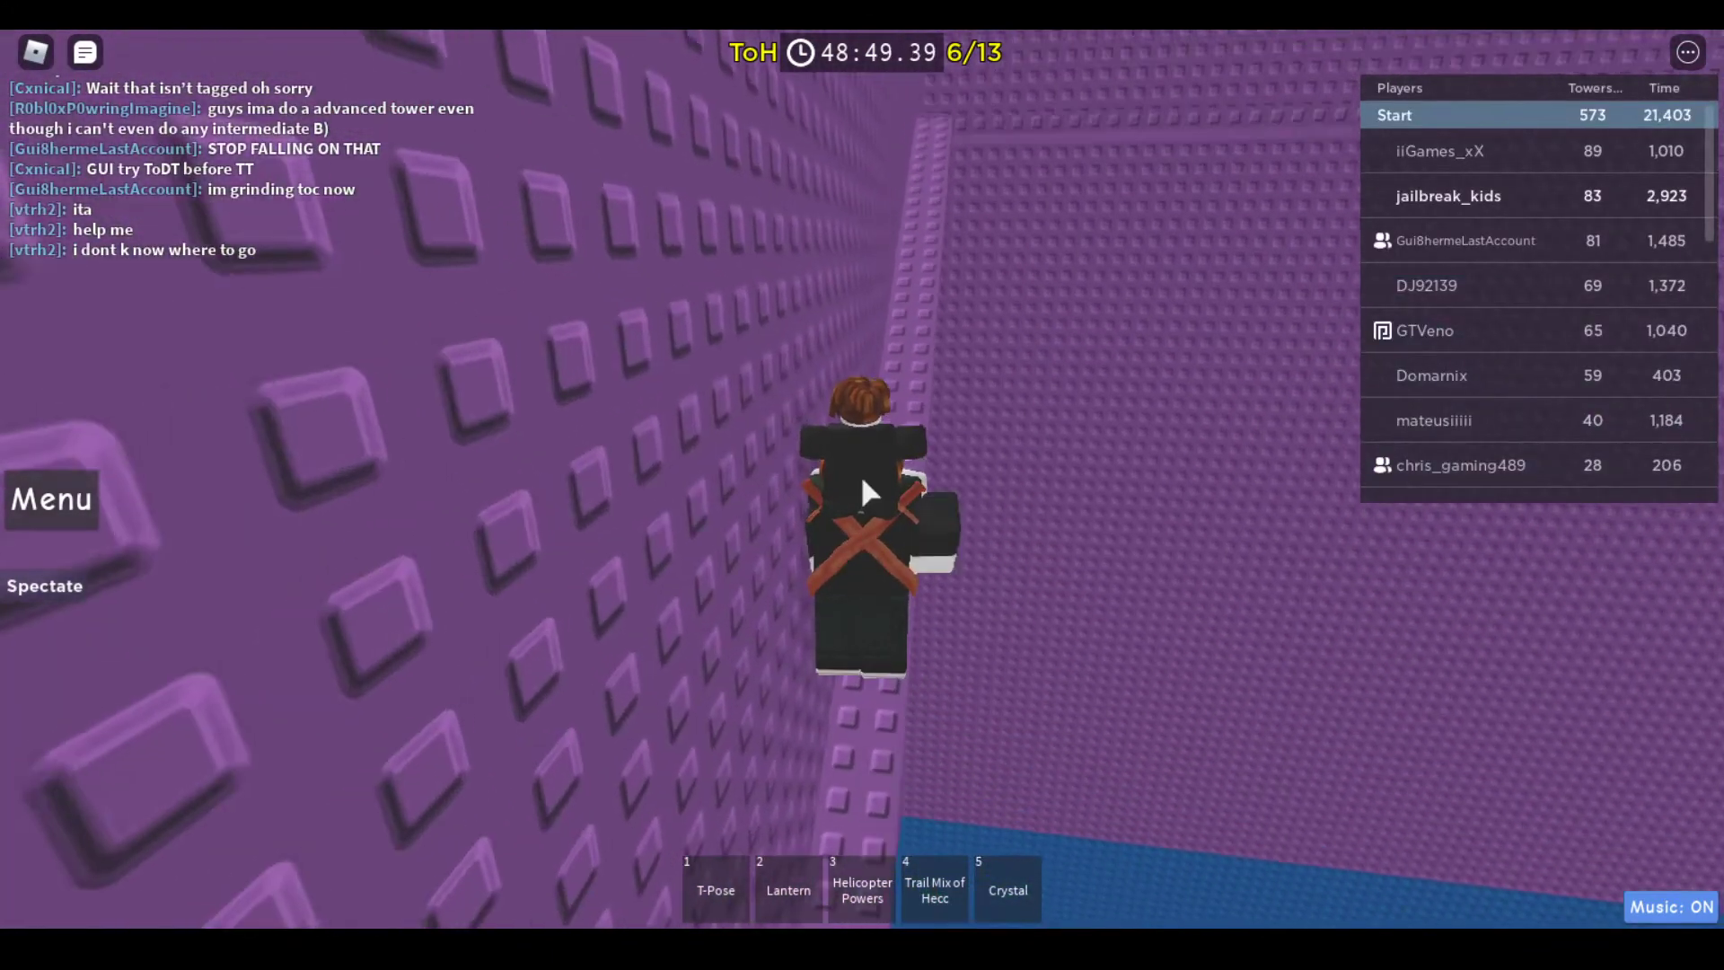
key(w)
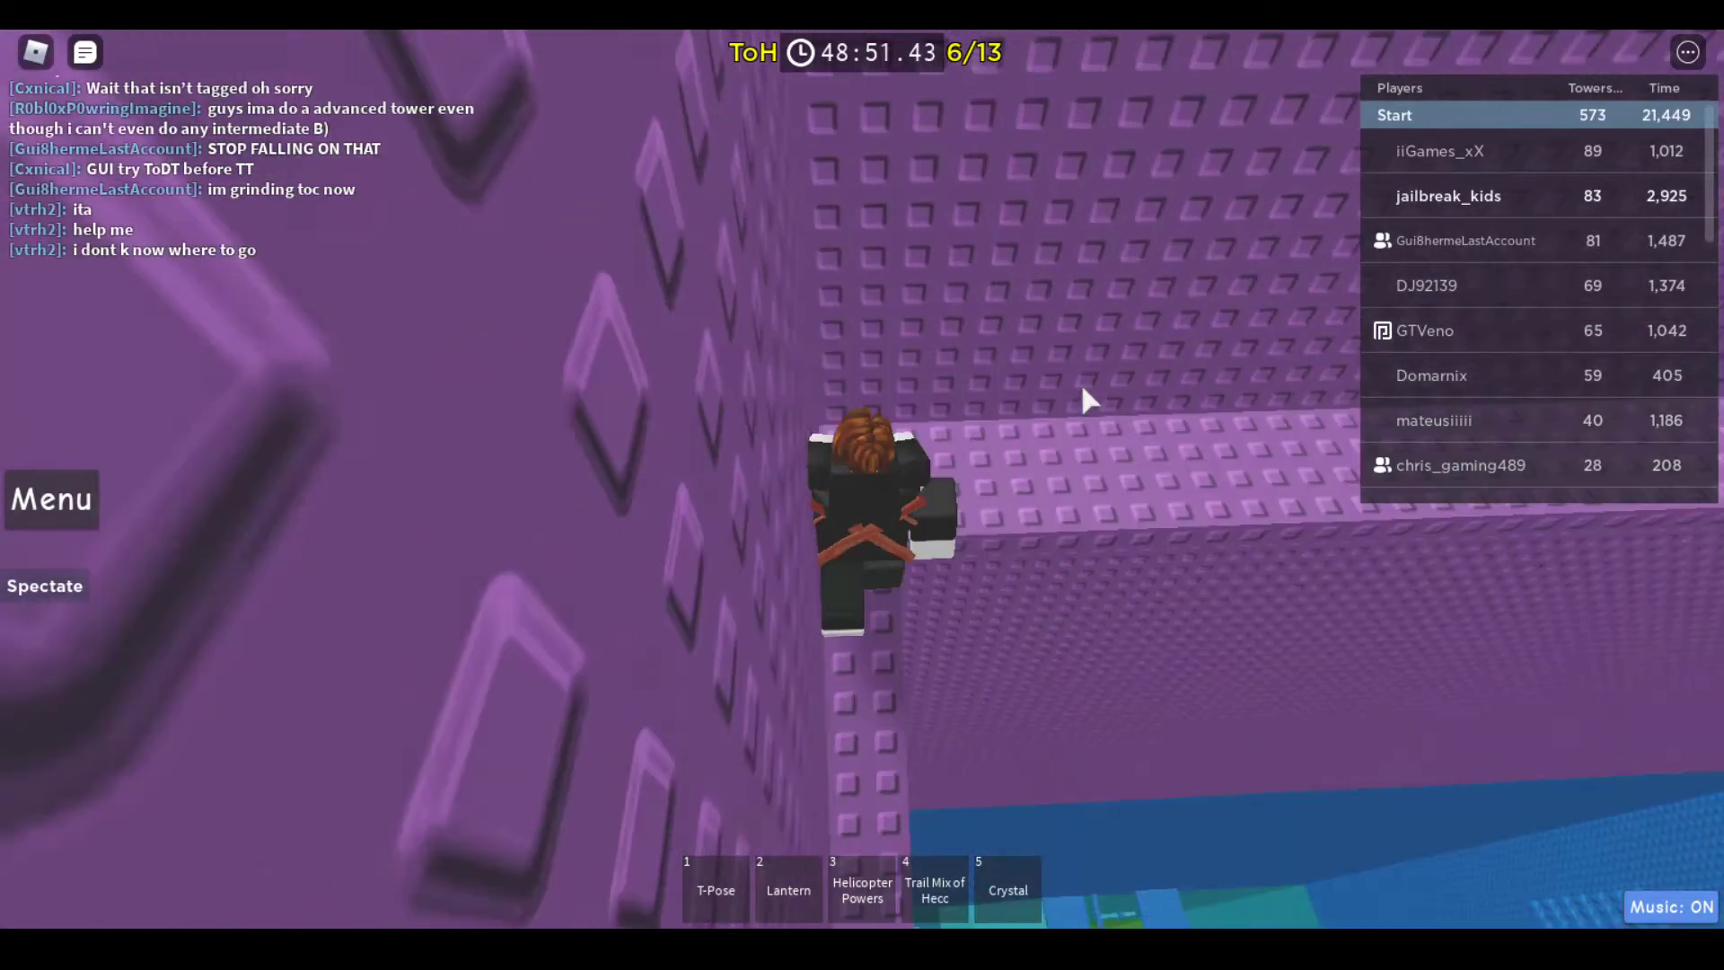
Walk the narrow purple walkway toward the blue block
key(w)
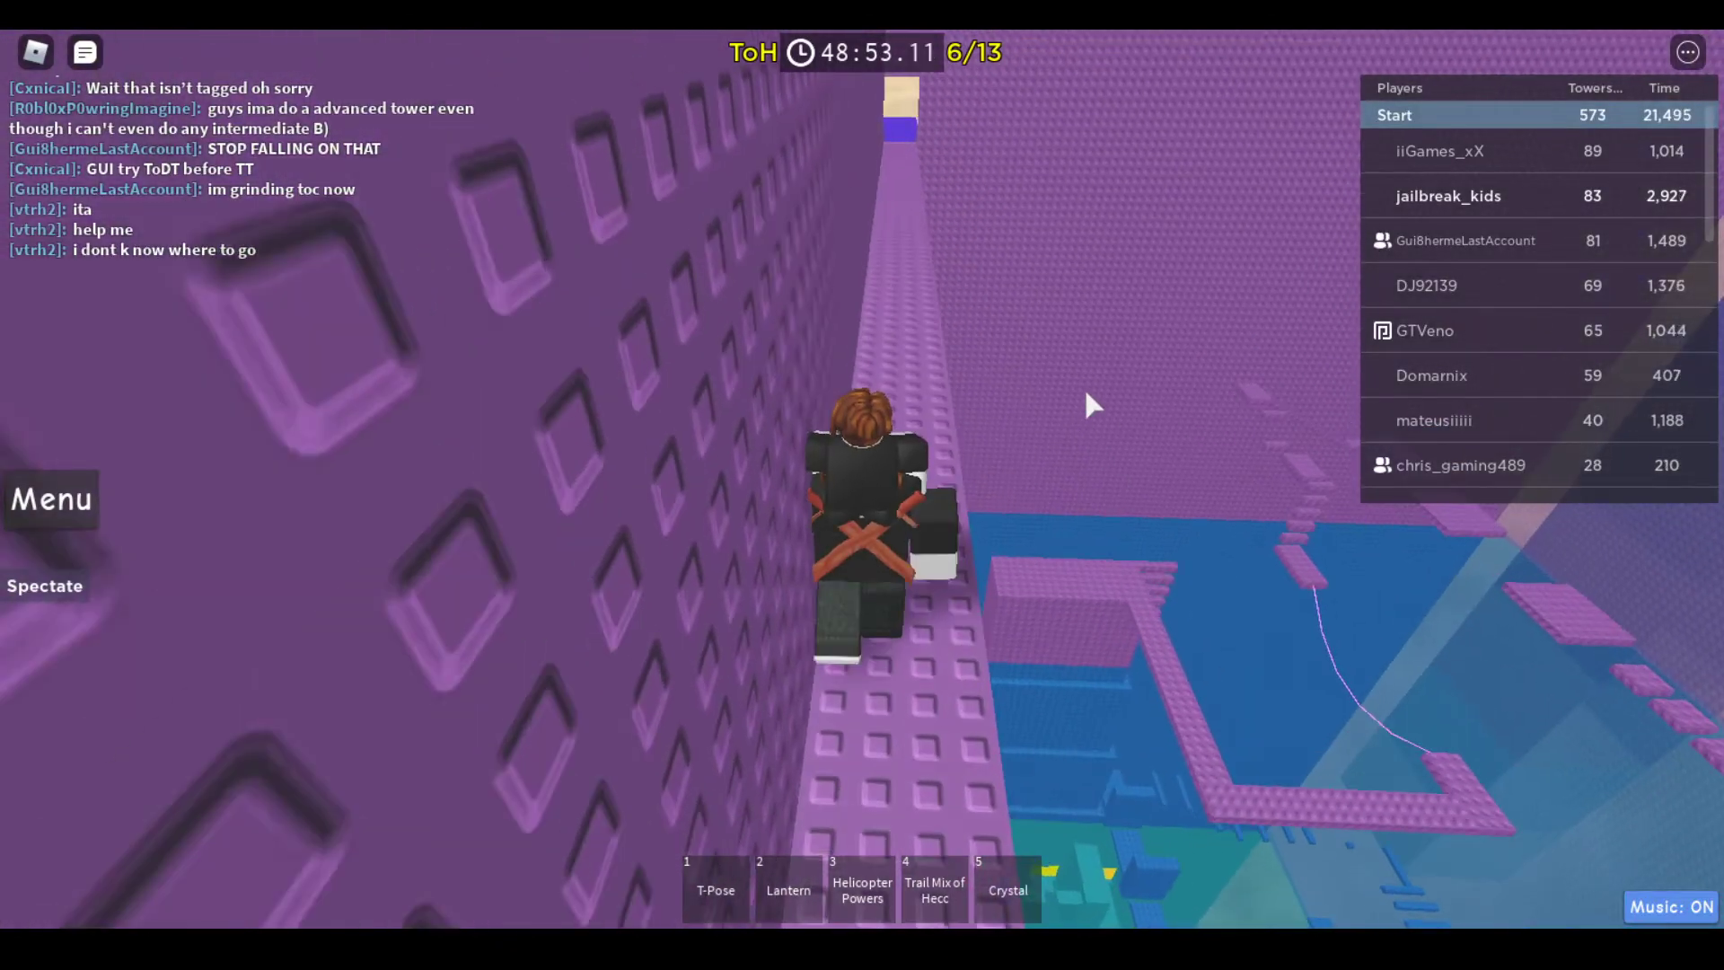
key(w)
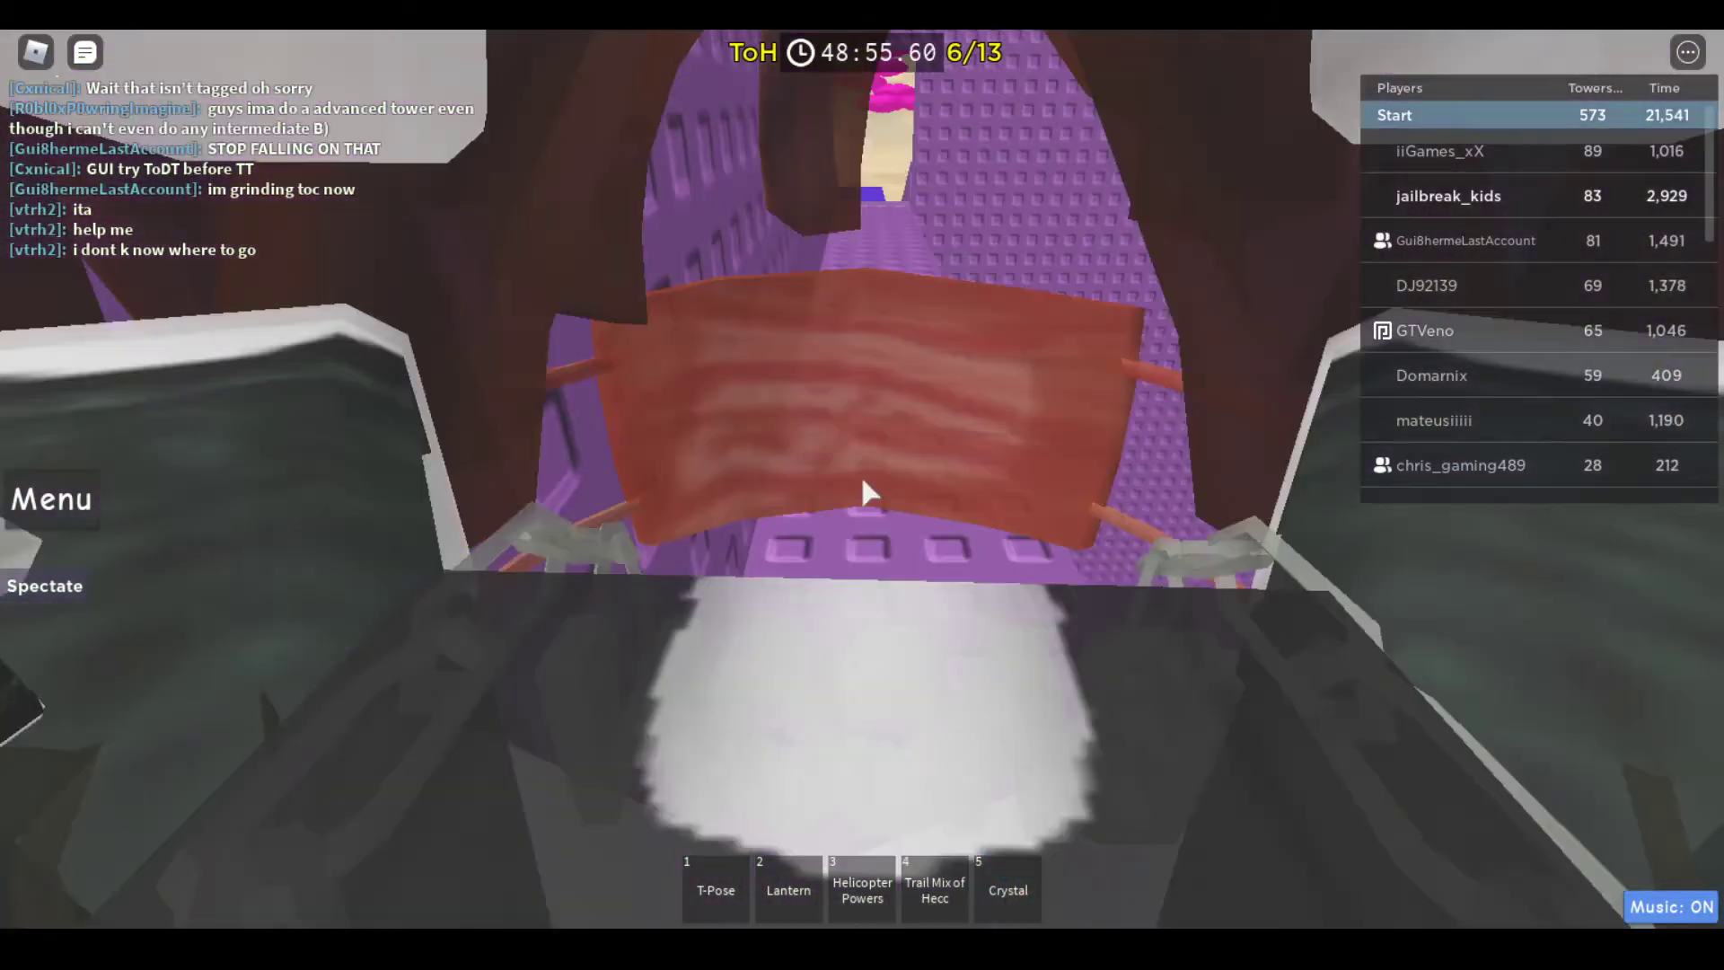
key(w)
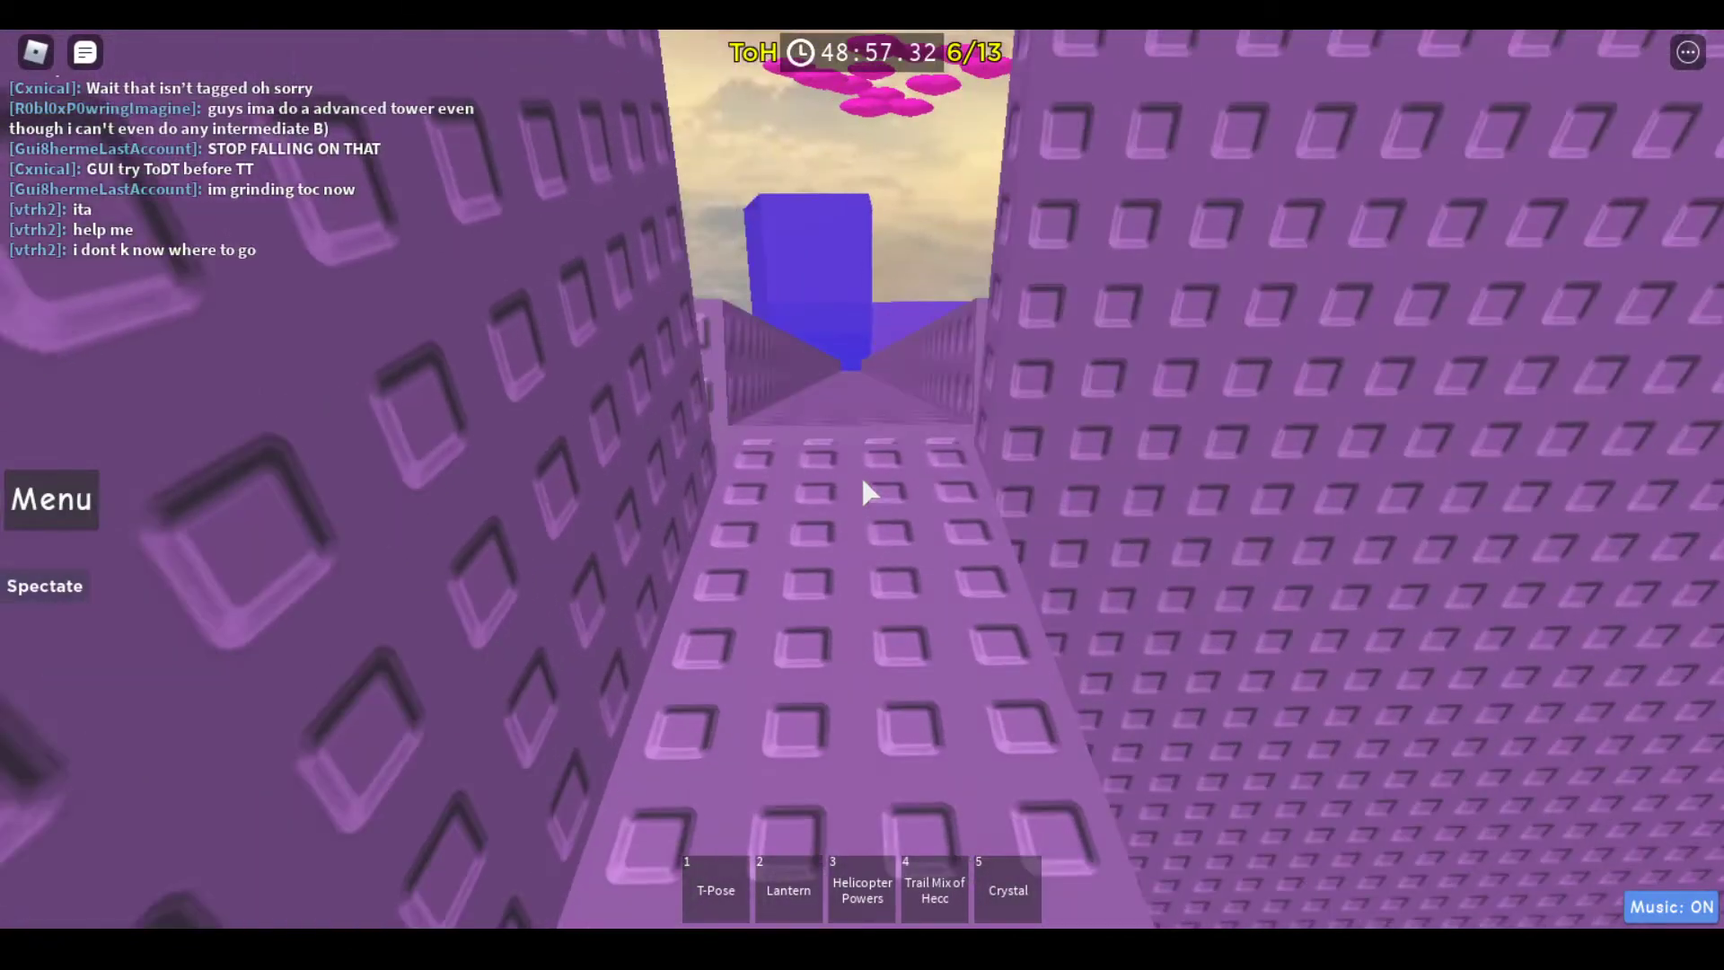
scroll(861, 474, down, 3)
key(w)
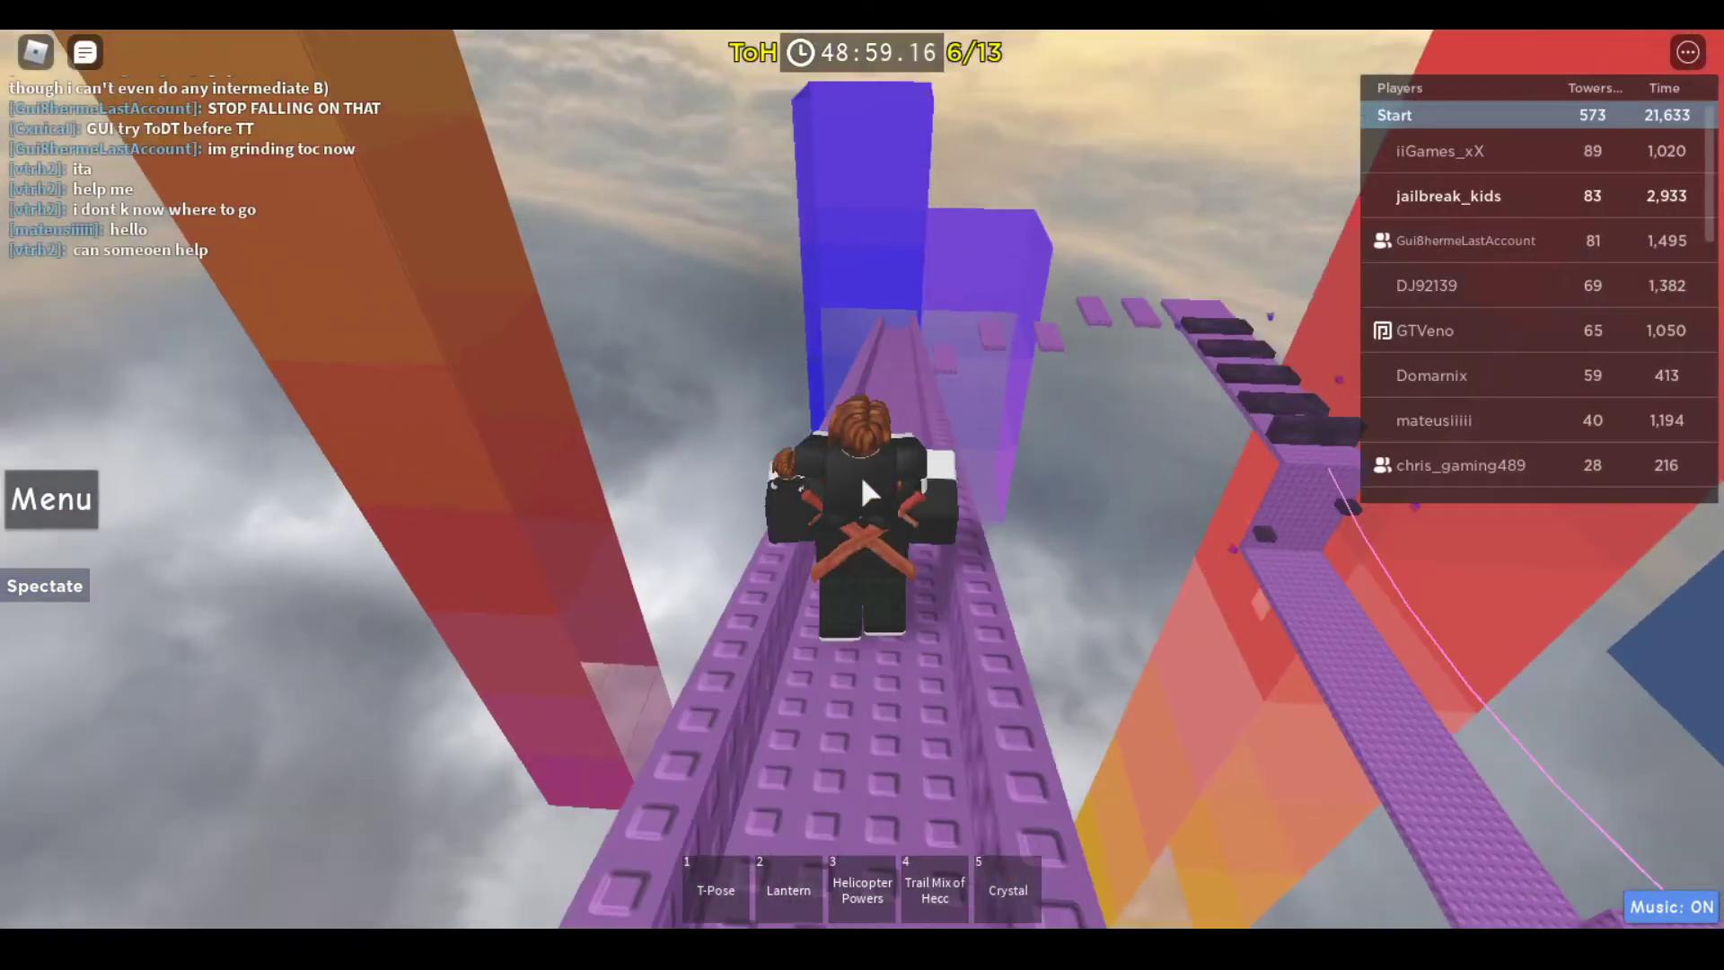
key(w)
scroll(860, 474, down, 3)
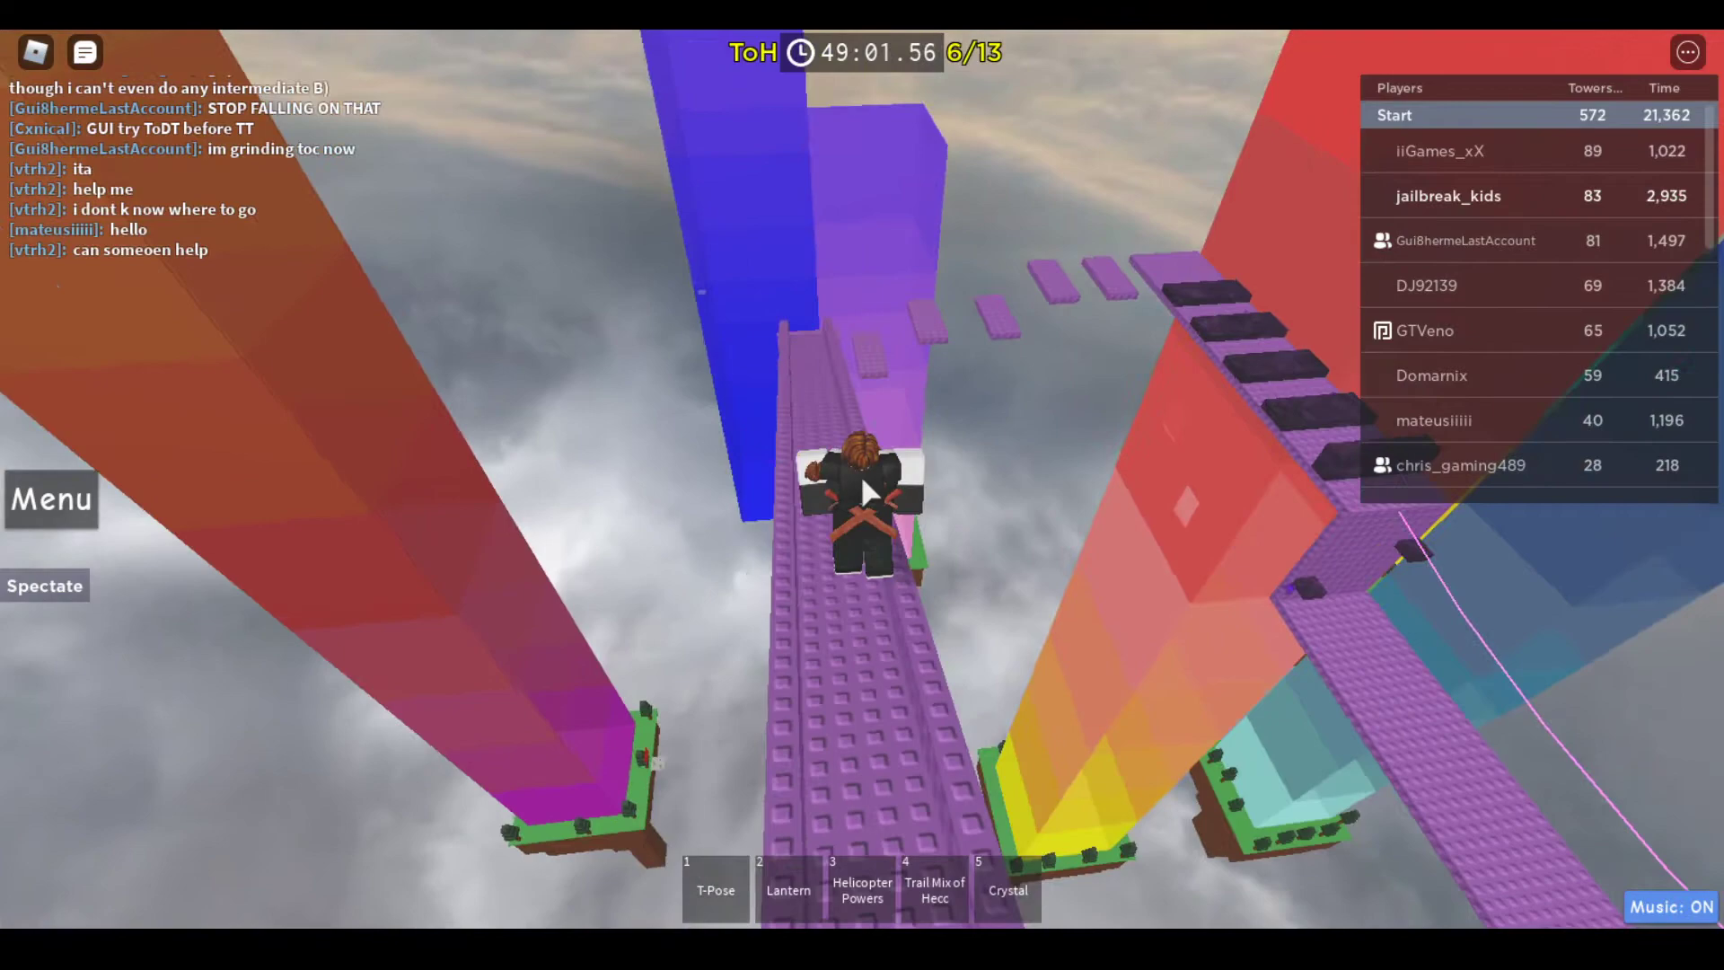
key(w)
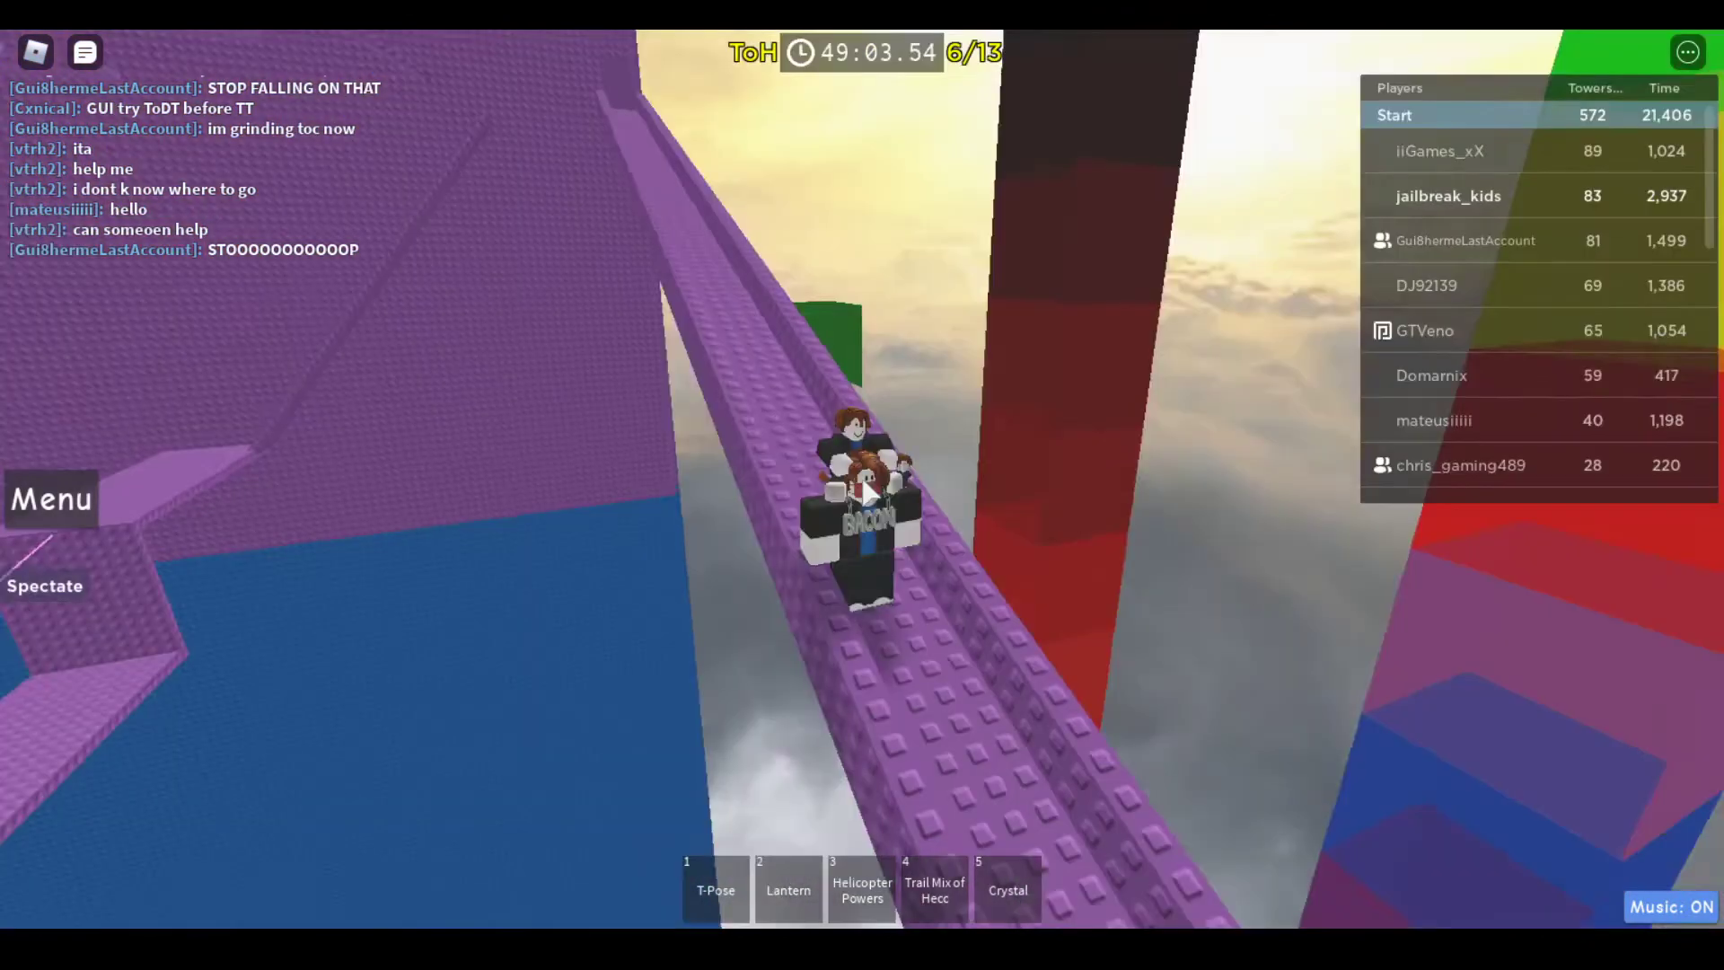
key(w)
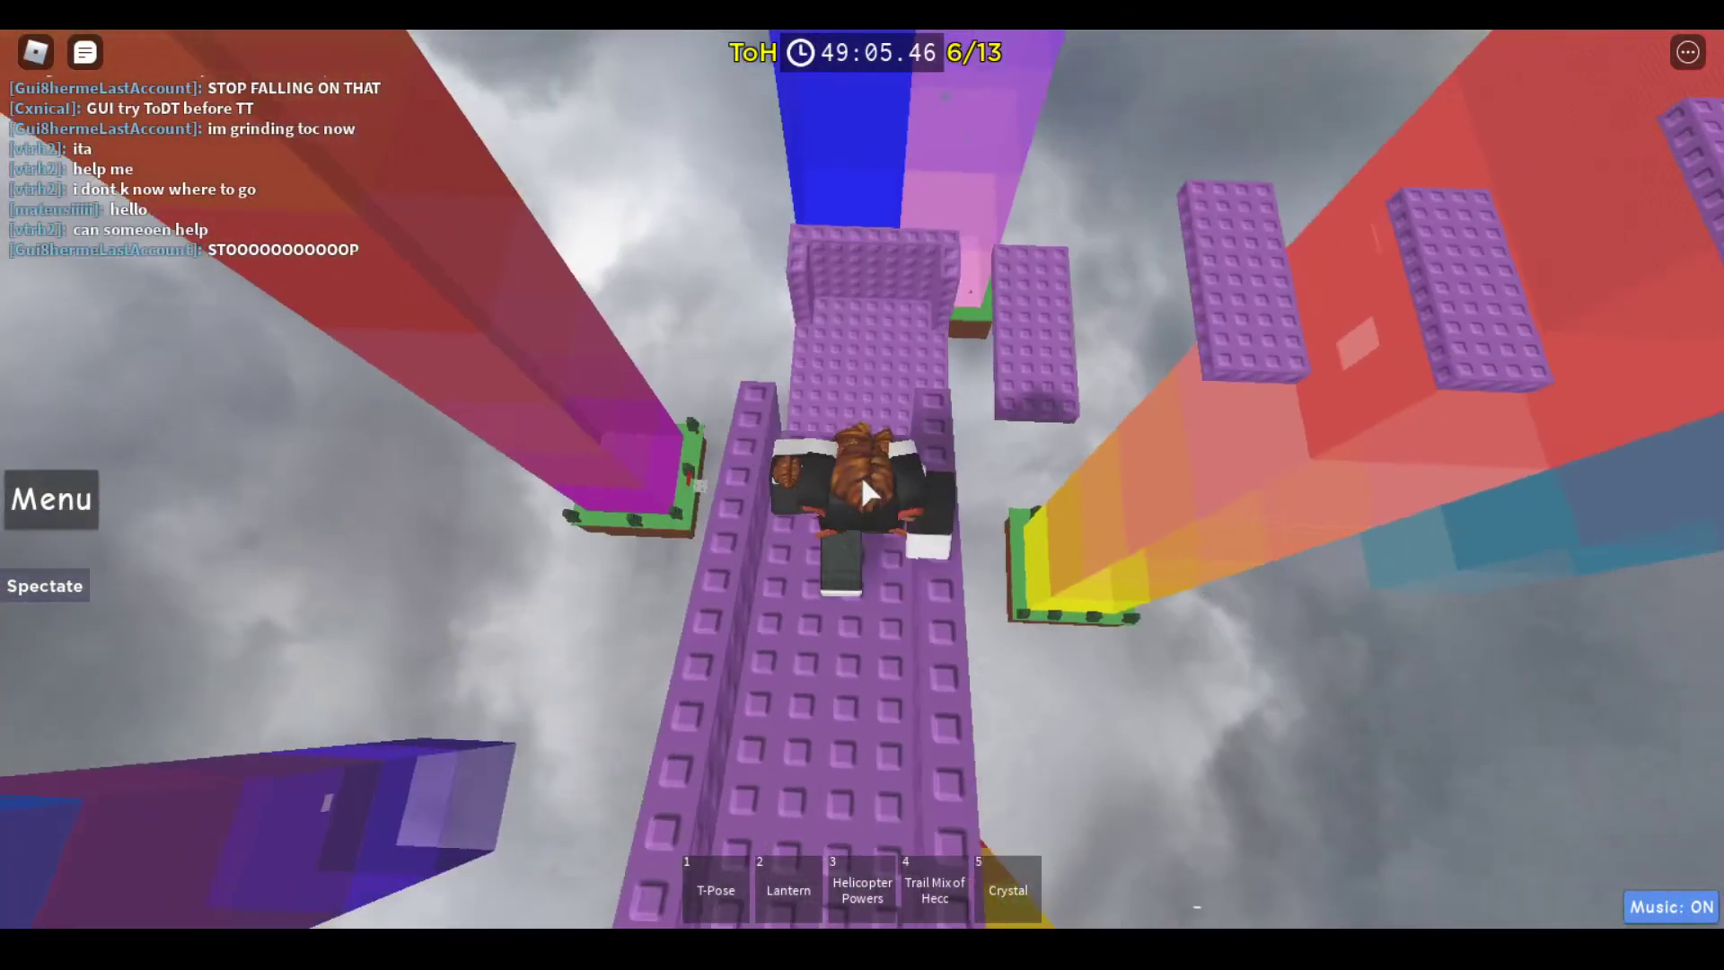
Jump the purple platform gaps onto the striped walkway and reach the tower wall
key(w)
key(space)
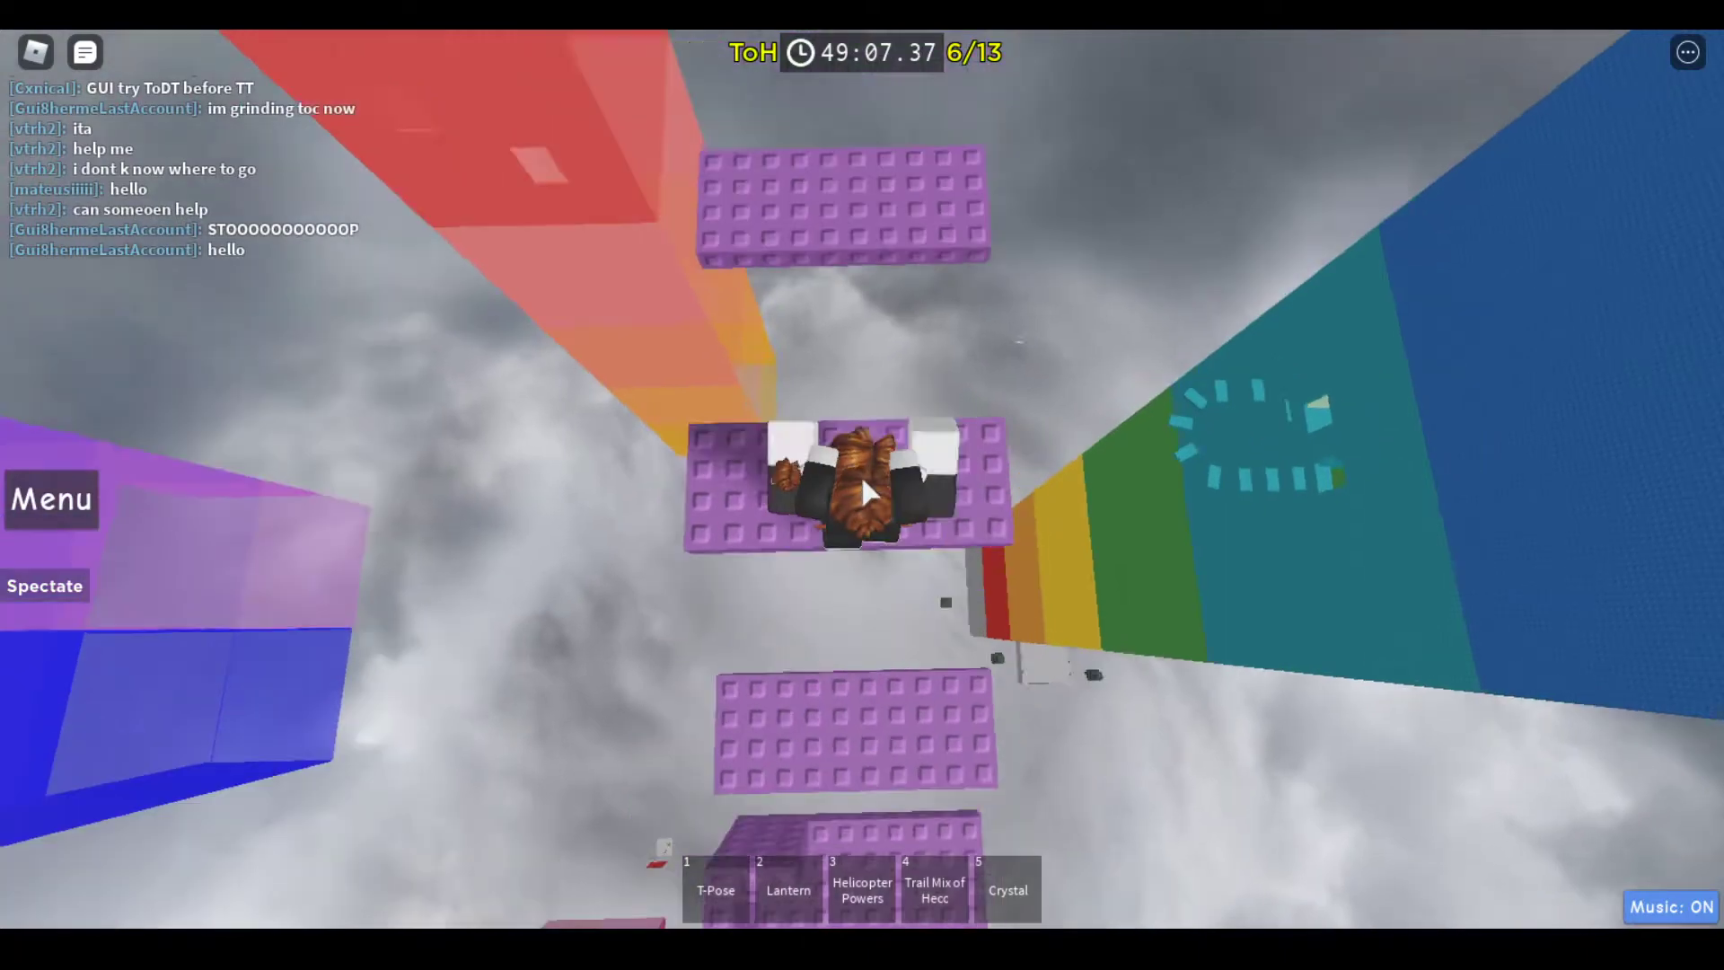
key(w)
key(space)
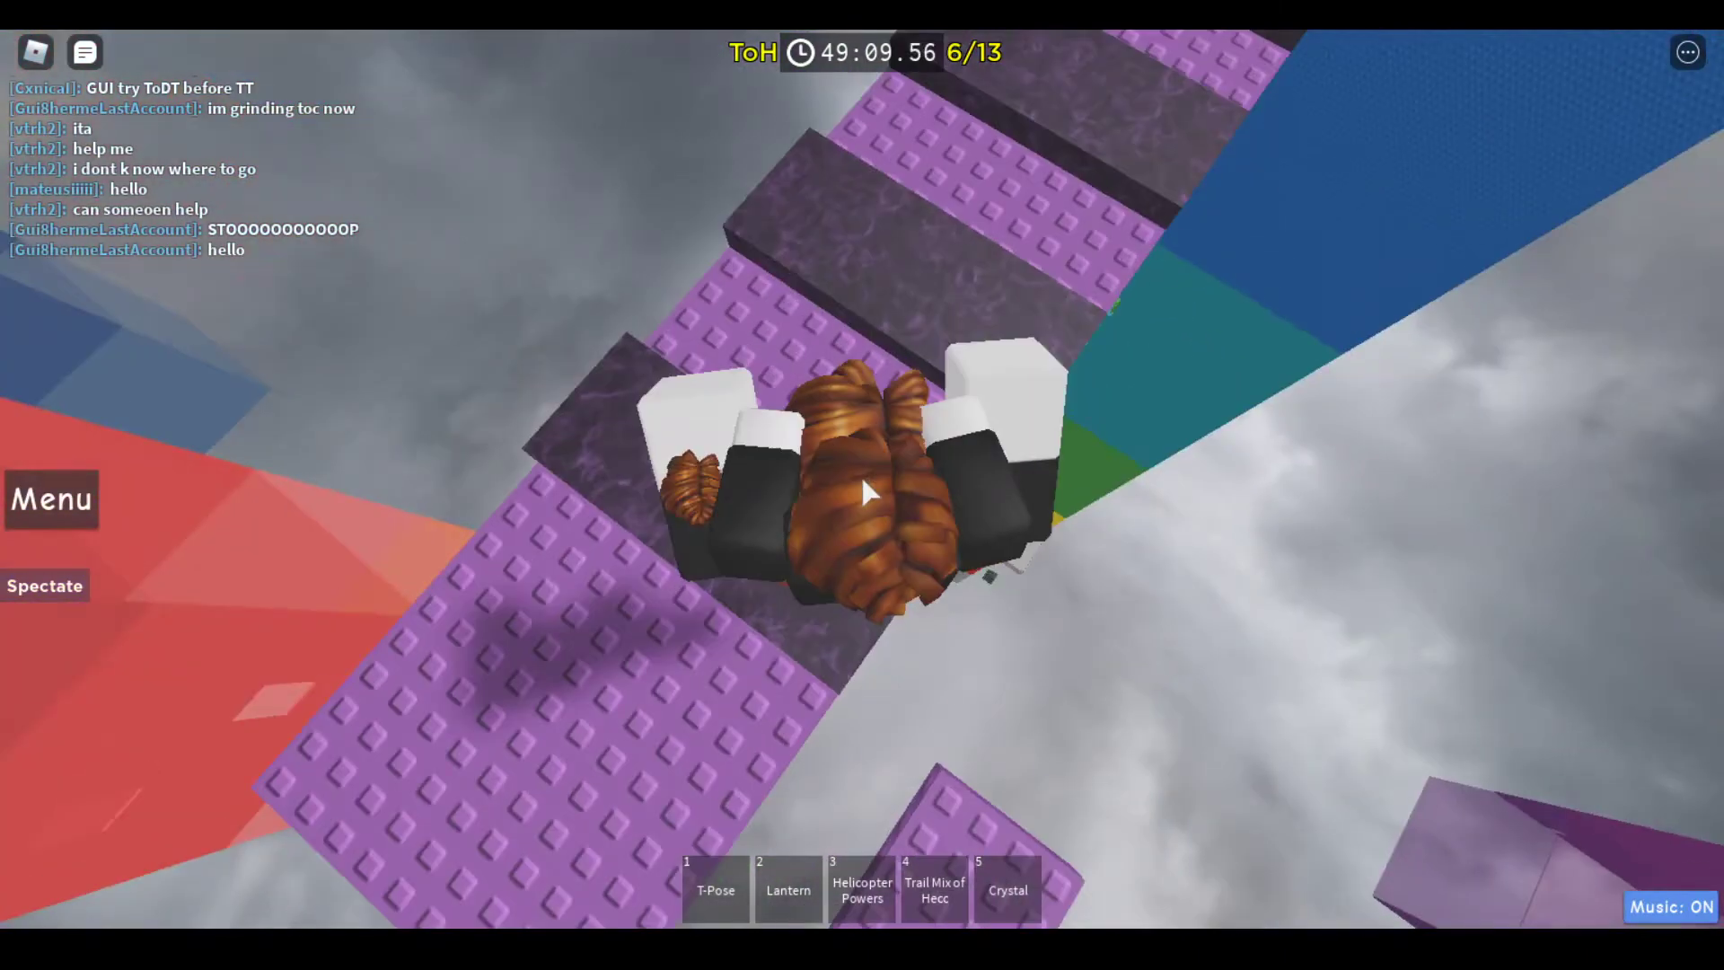
scroll(861, 474, up, 5)
key(w)
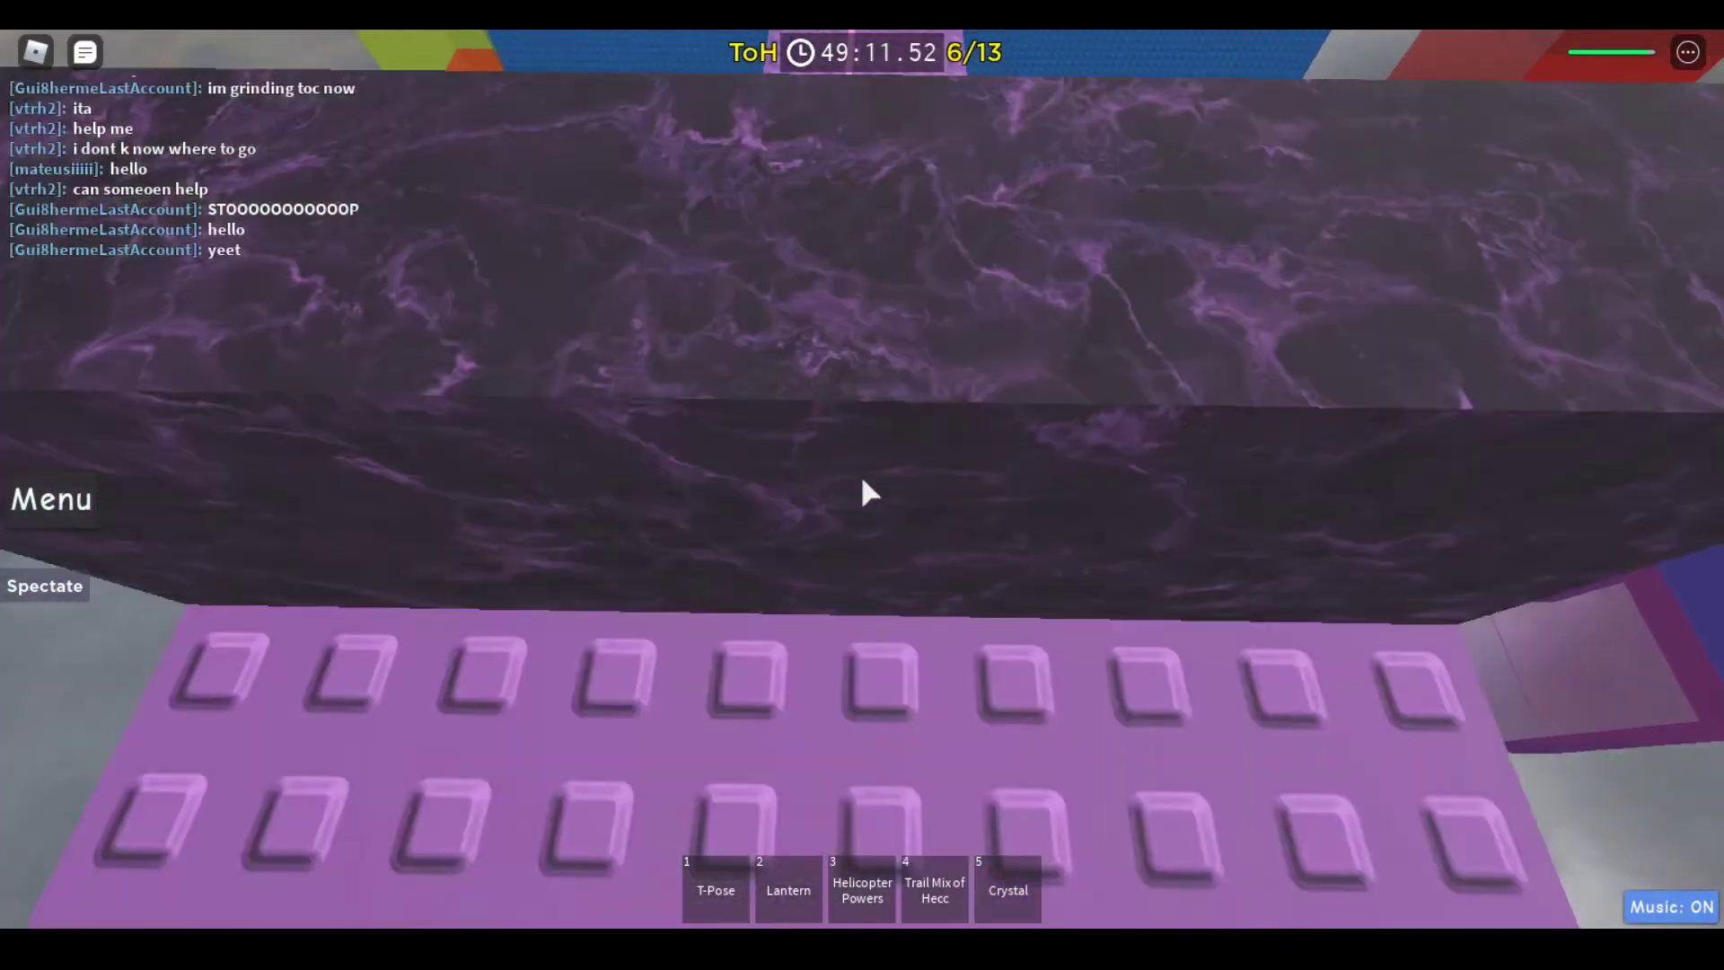
key(w)
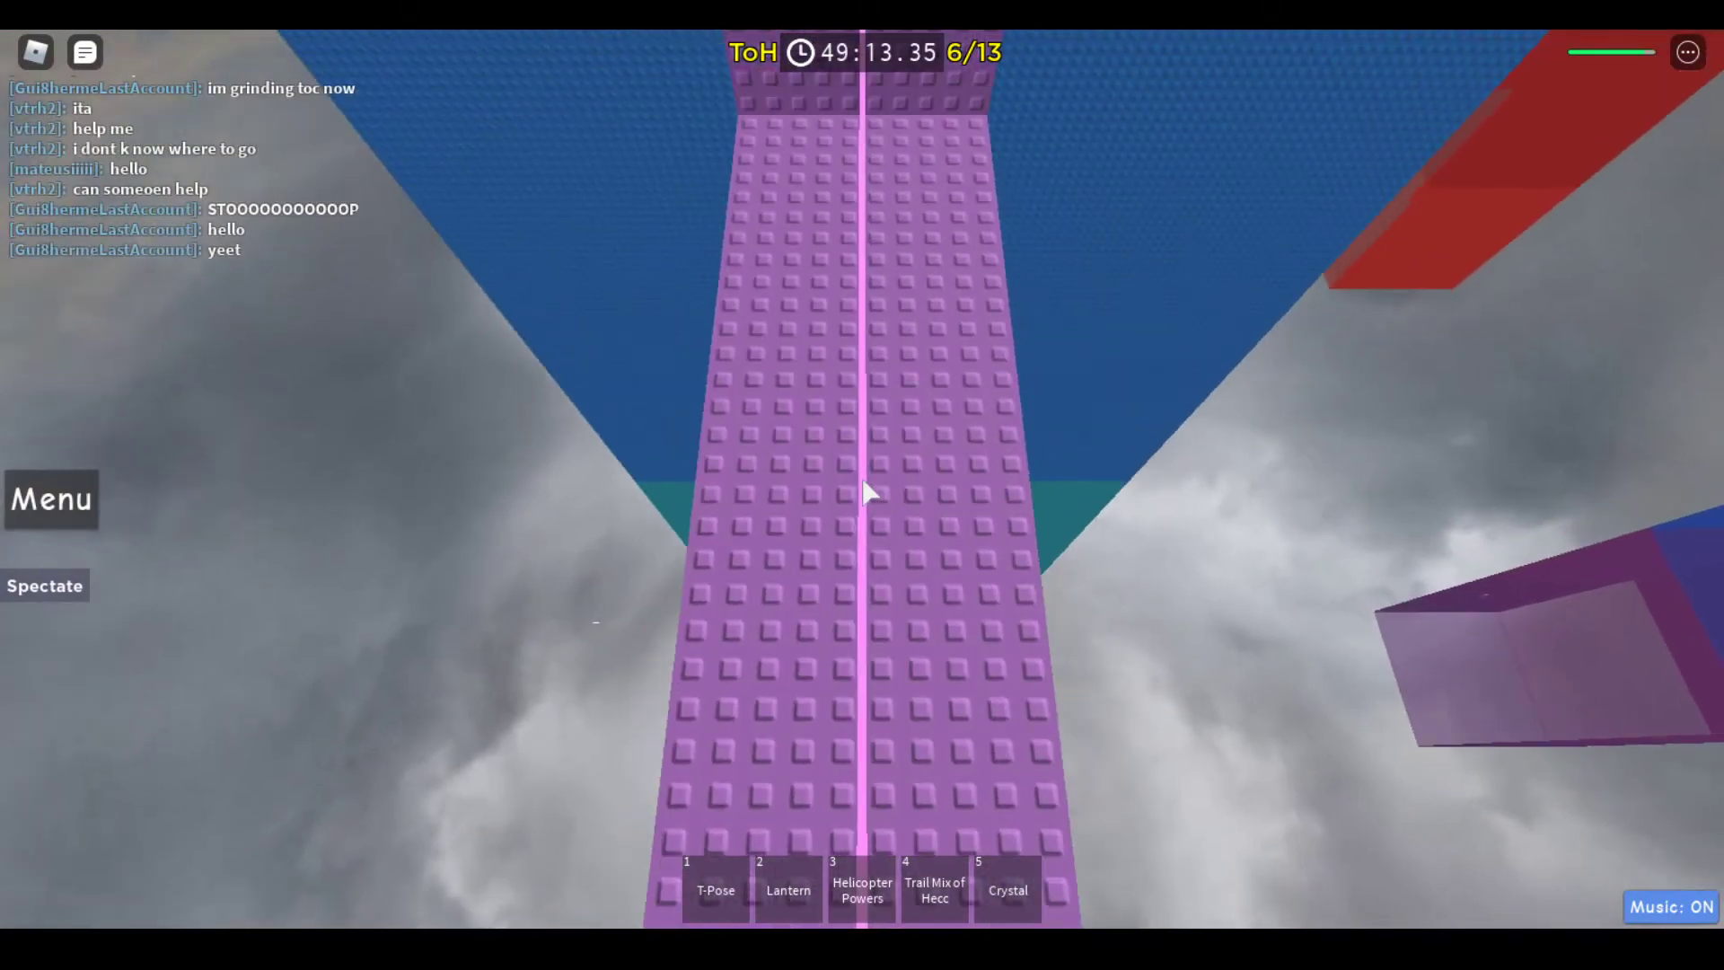
scroll(867, 493, down, 3)
Walk to the tower wall and climb onto its ledge, swinging the view
key(w)
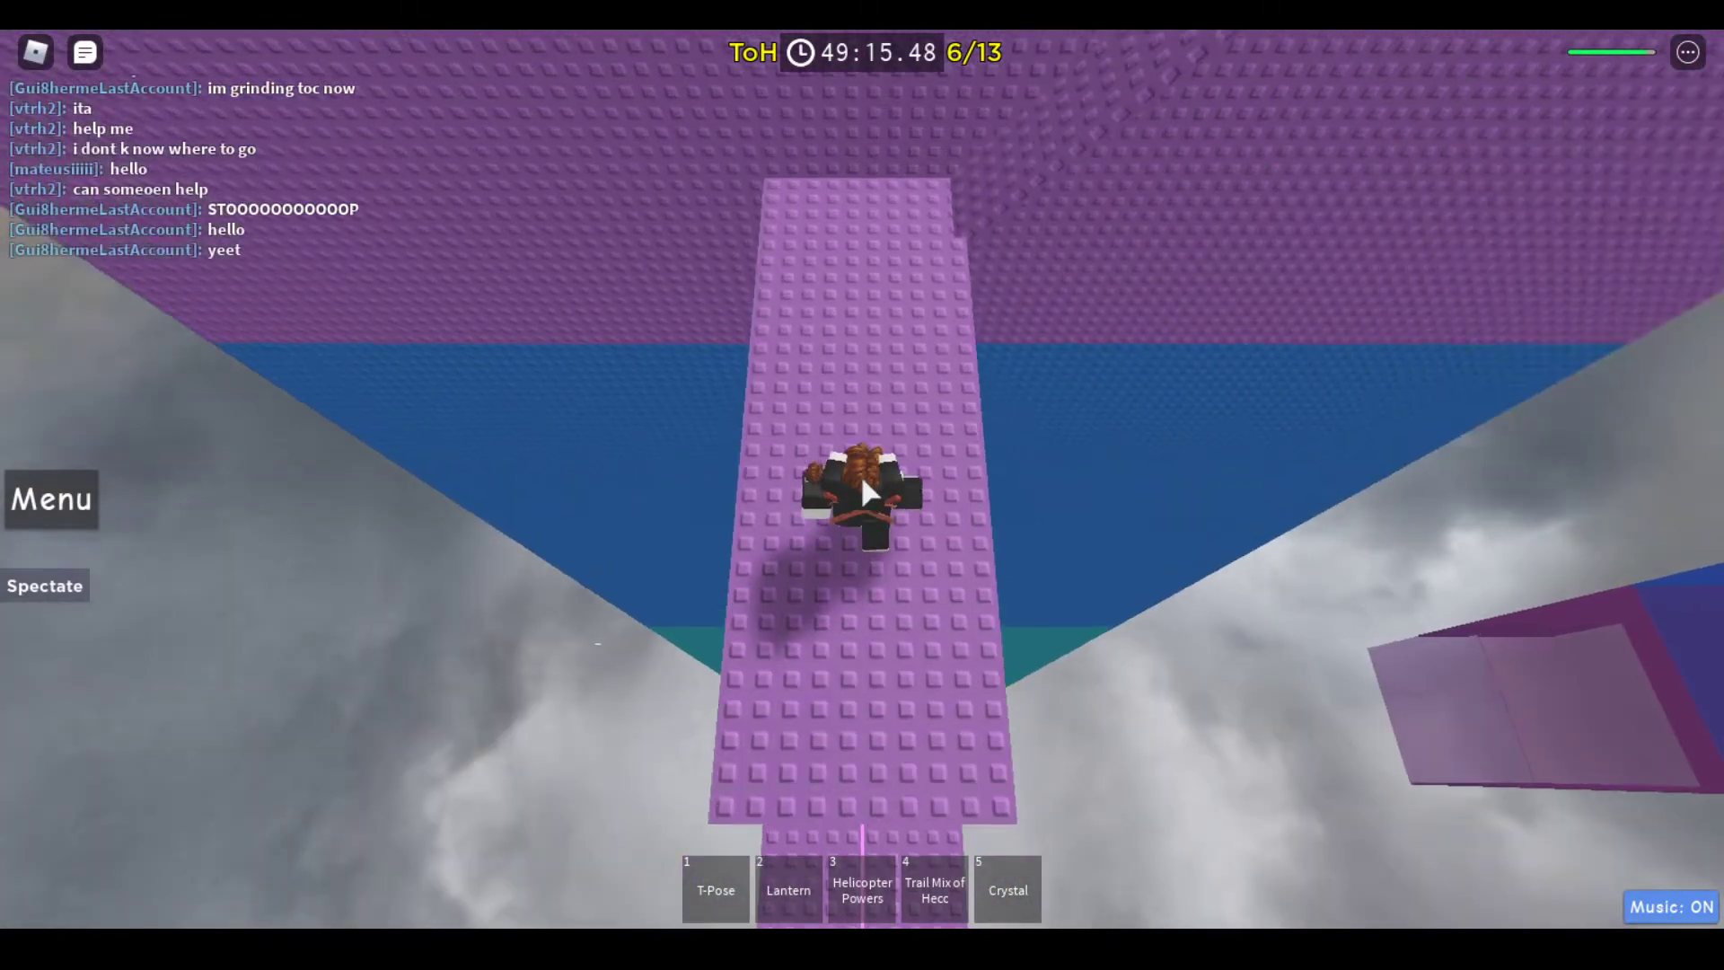
key(w)
right_click(861, 475)
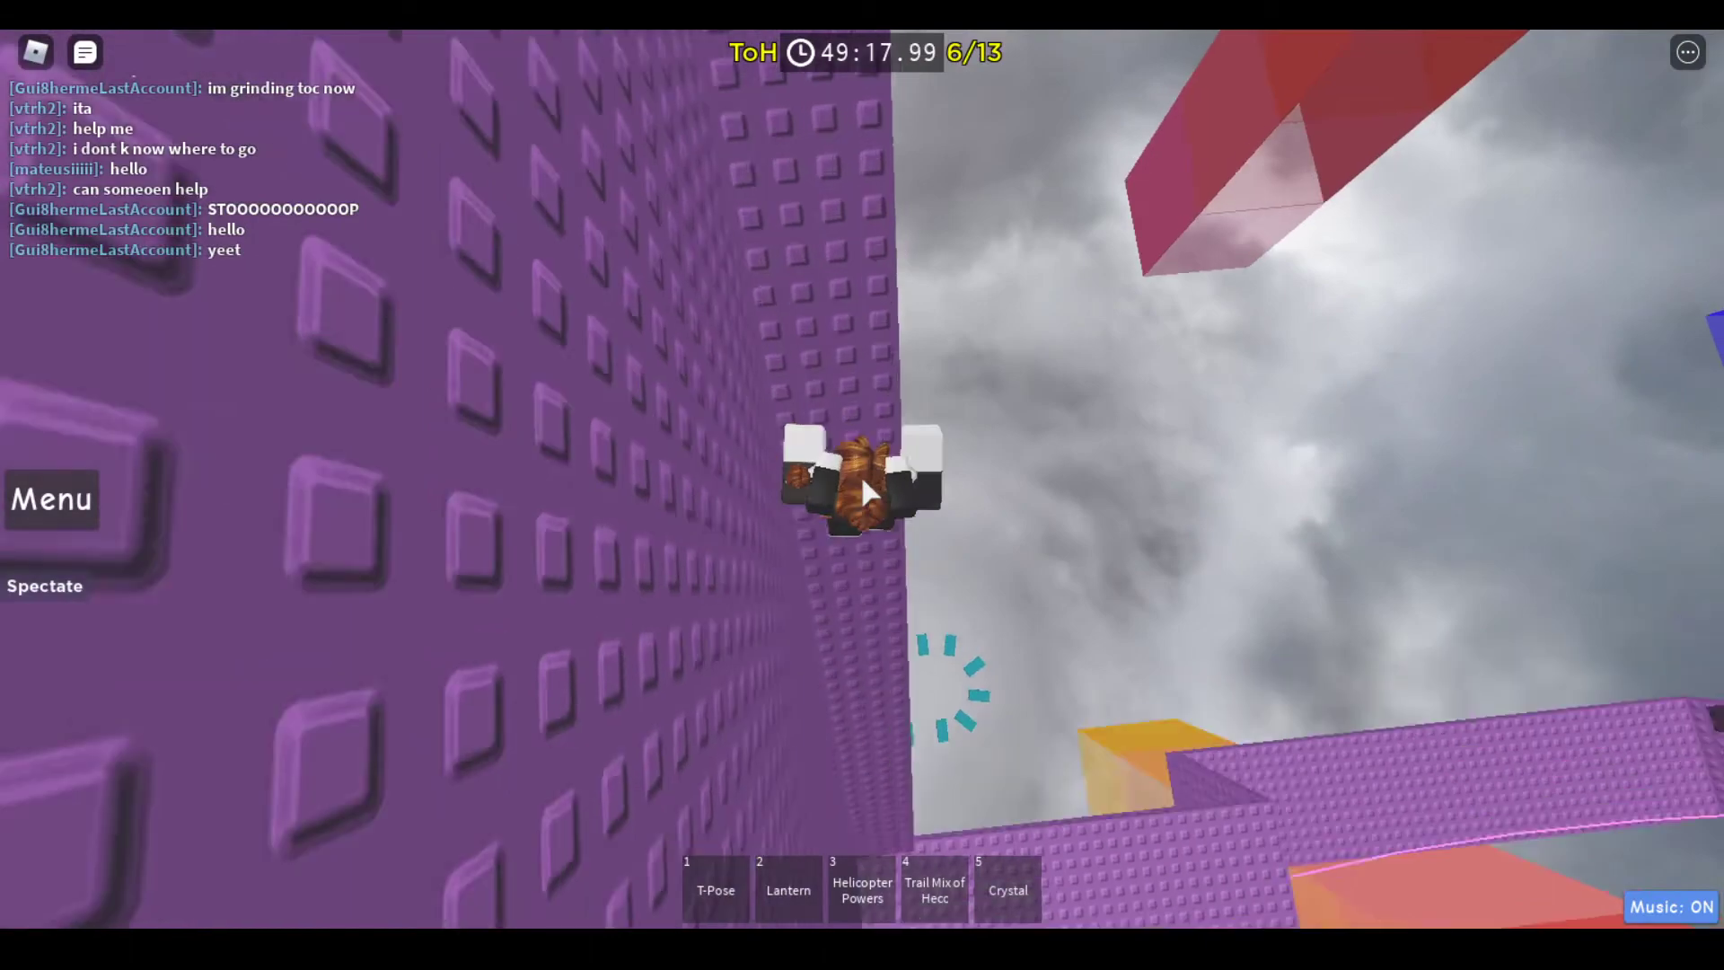
right_click(861, 474)
key(w)
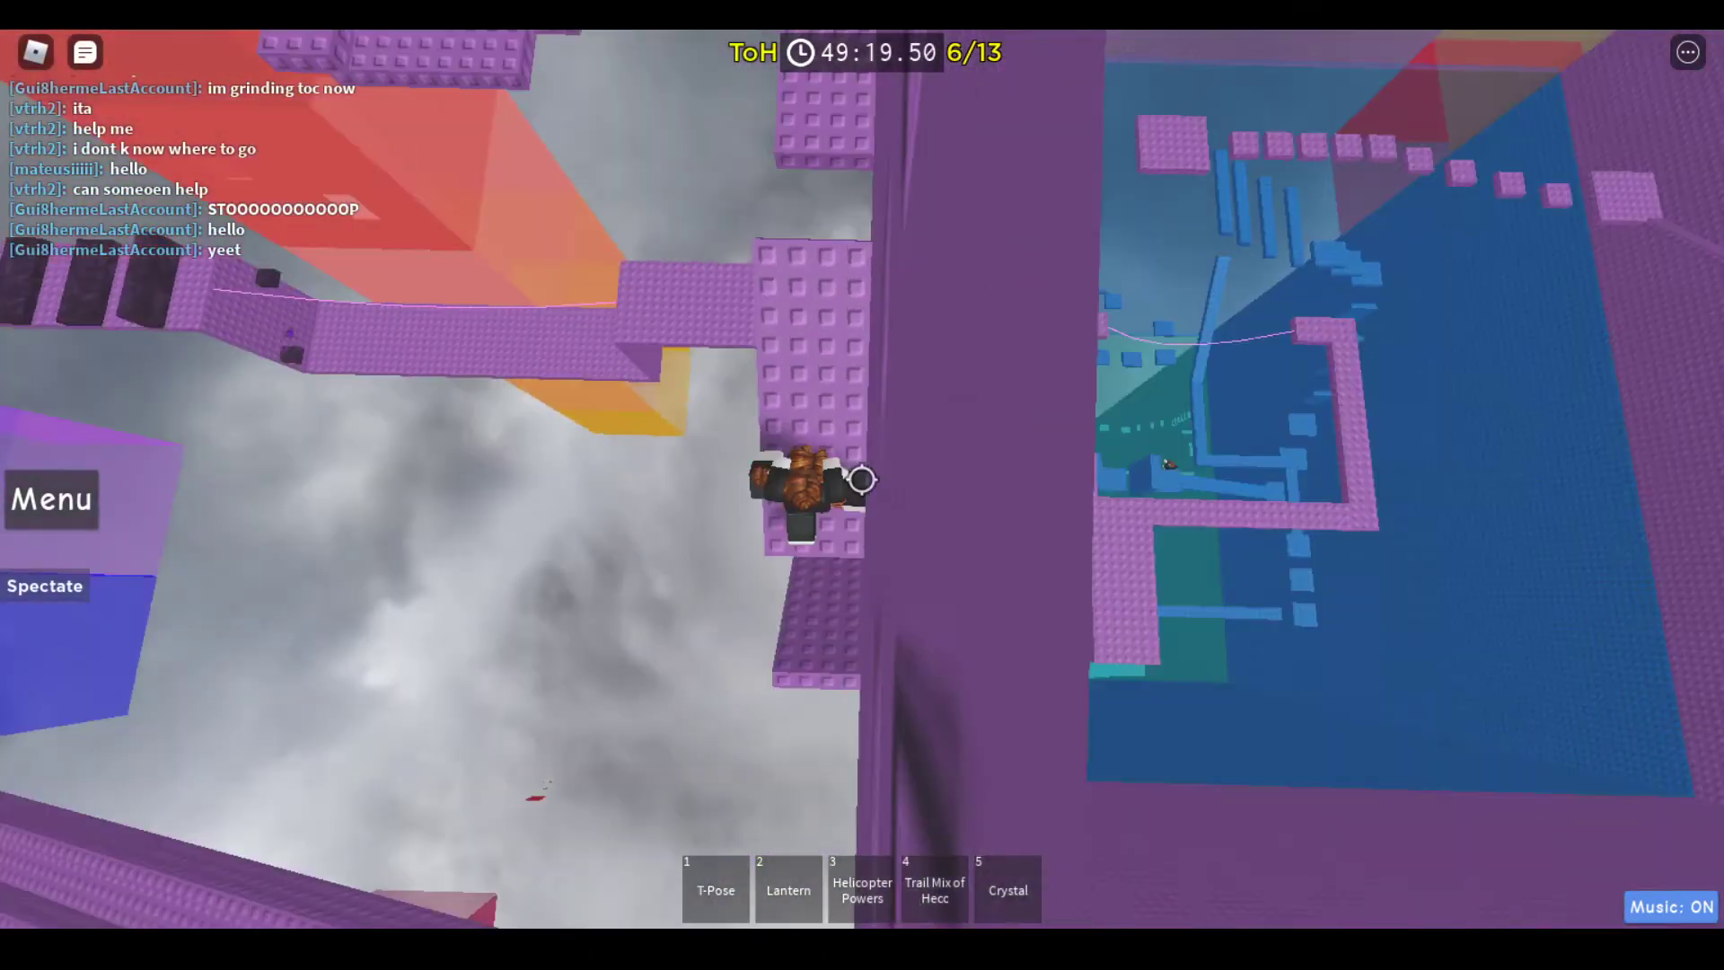
scroll(860, 475, up, 3)
key(w)
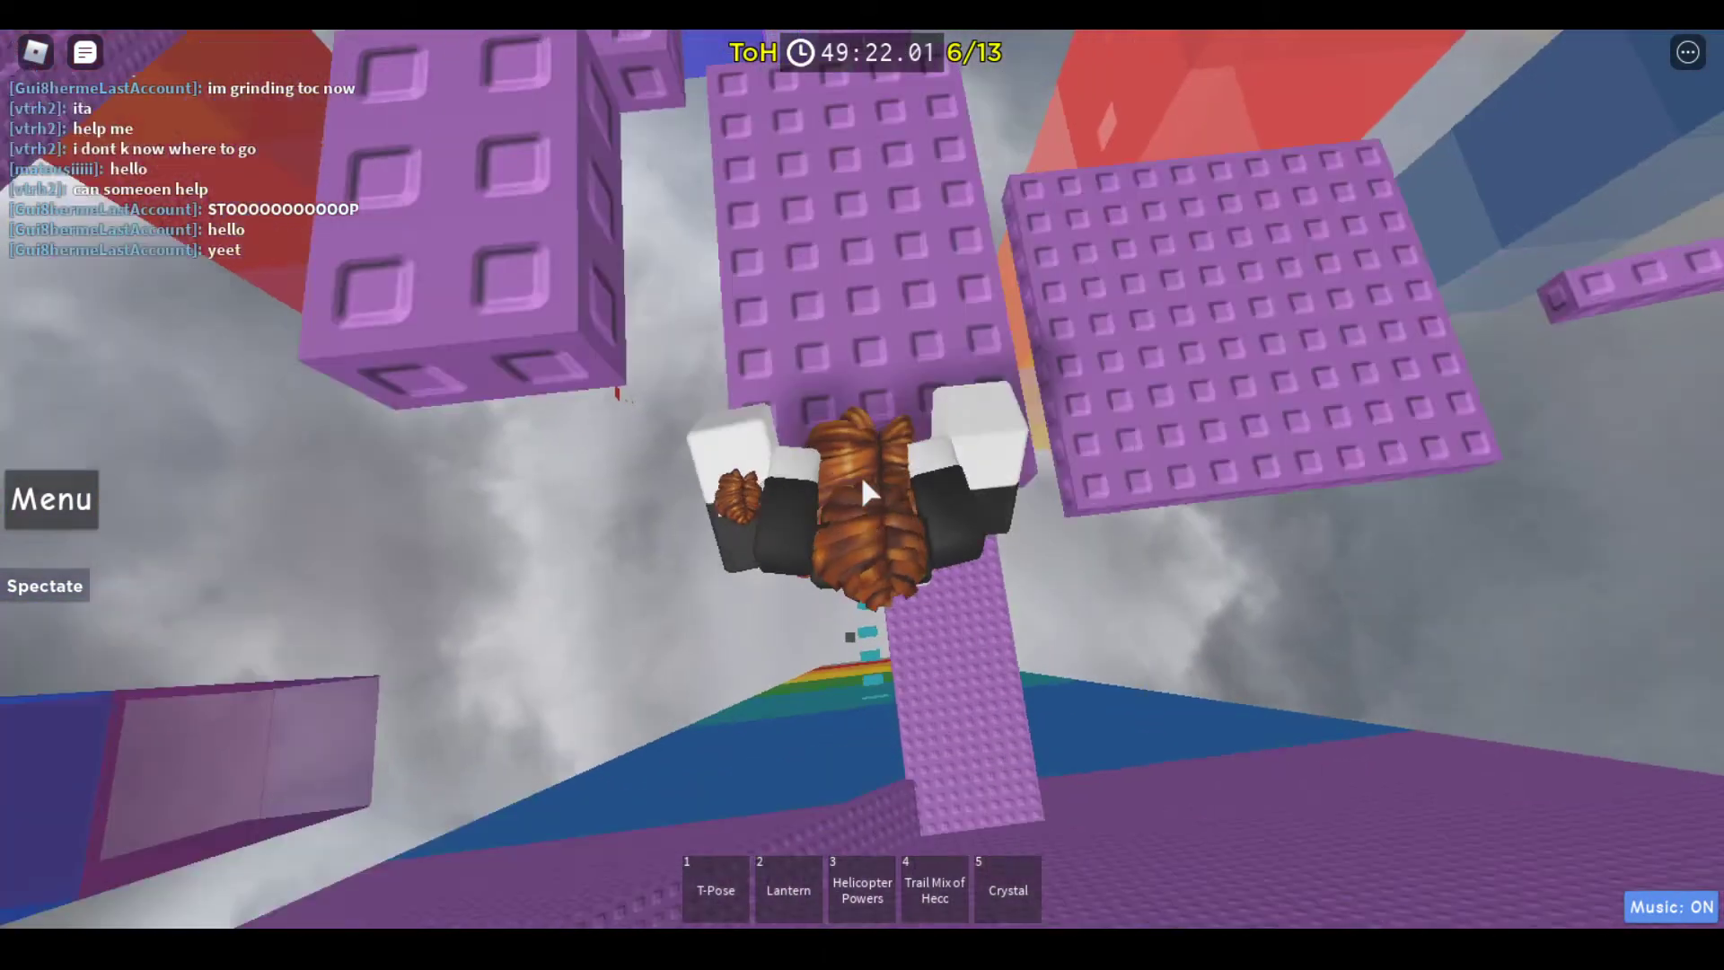
right_click(861, 474)
Move along the tower wall into the pink section and its central shaft
key(w)
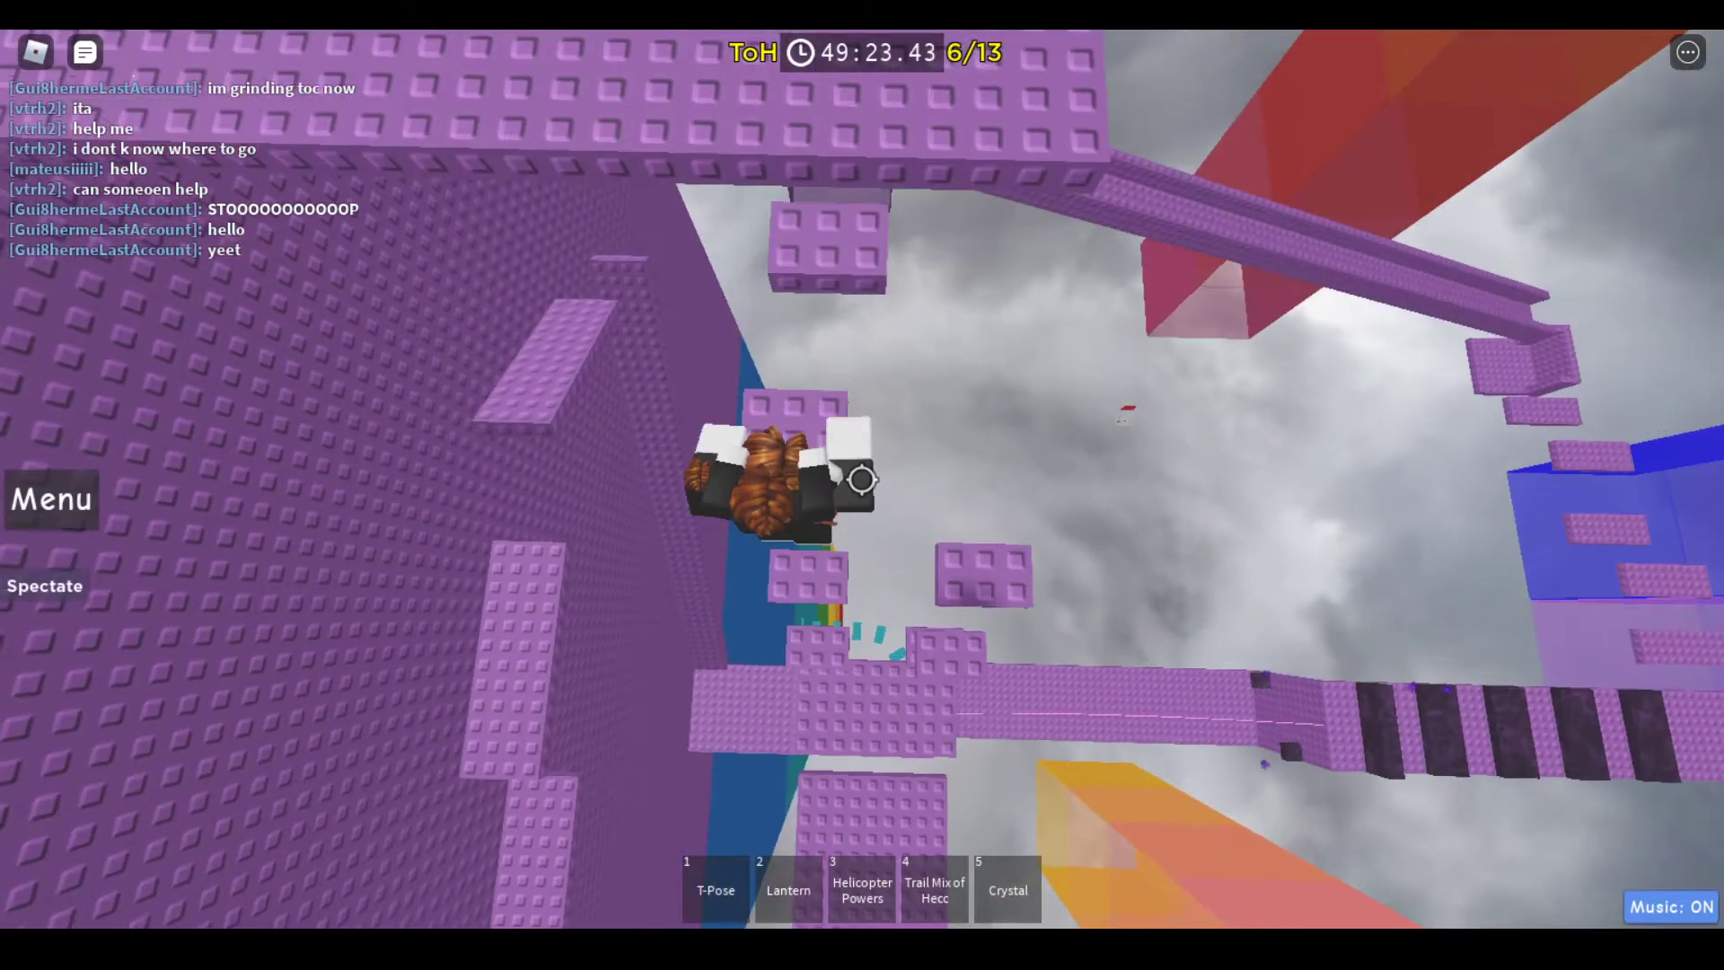
key(w)
key(Tab)
key(Tab)
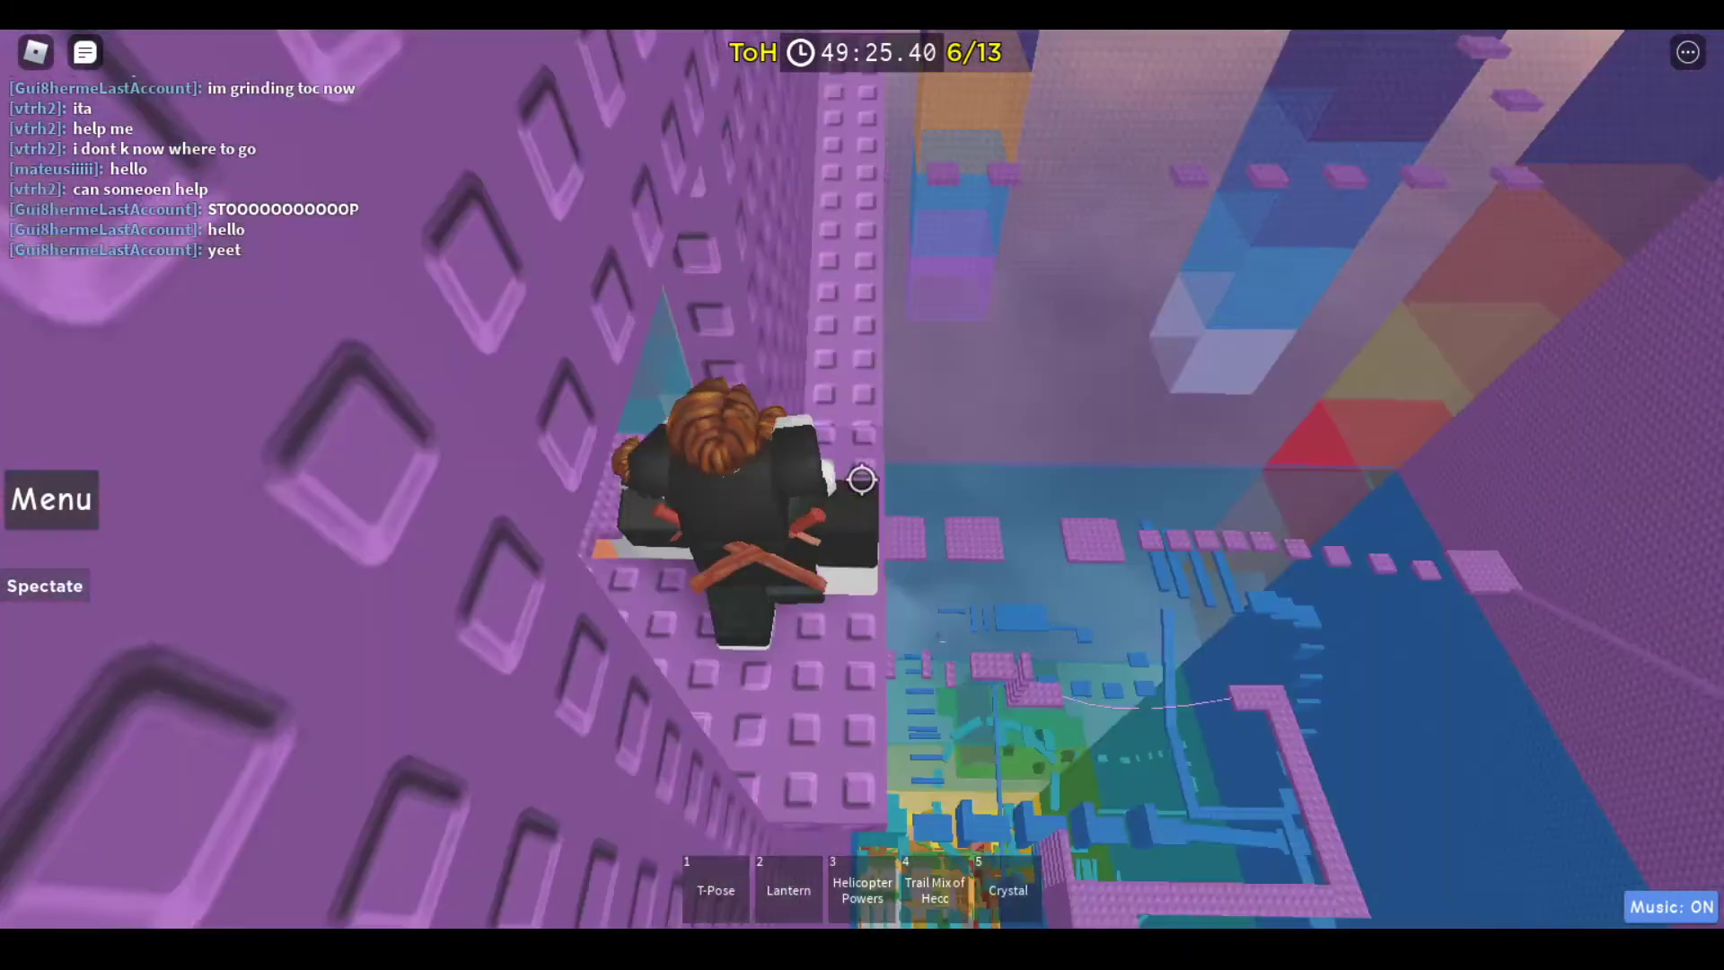
key(shift)
key(Tab)
key(w)
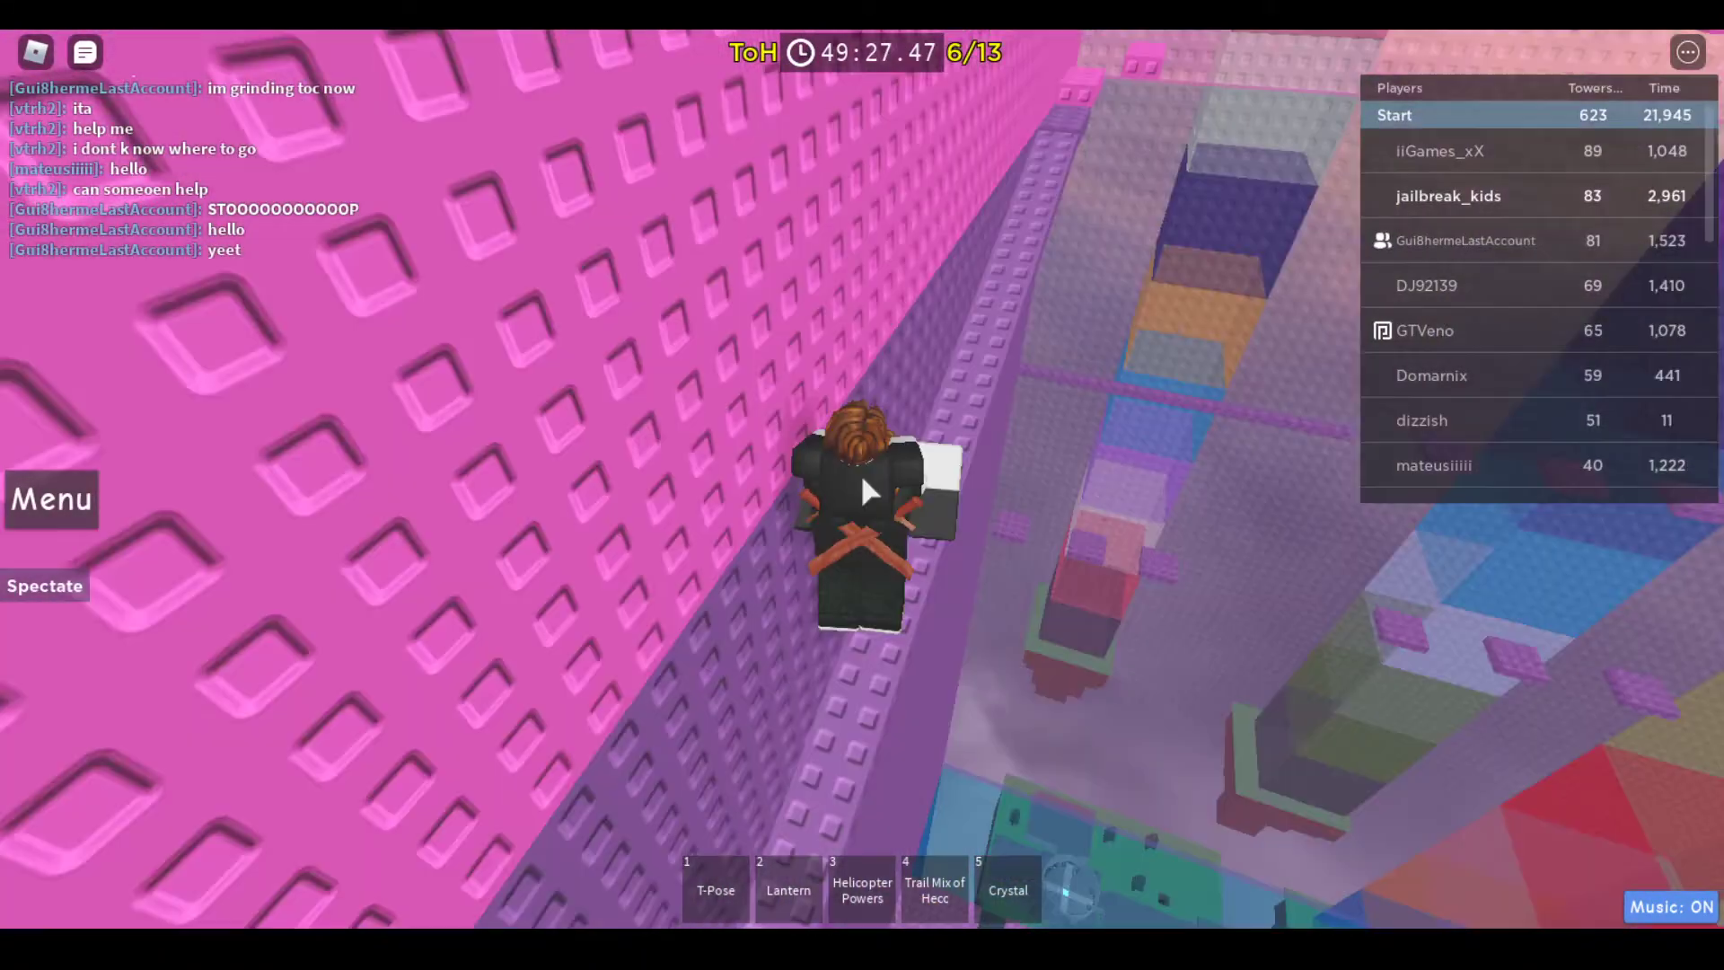
key(w)
key(Tab)
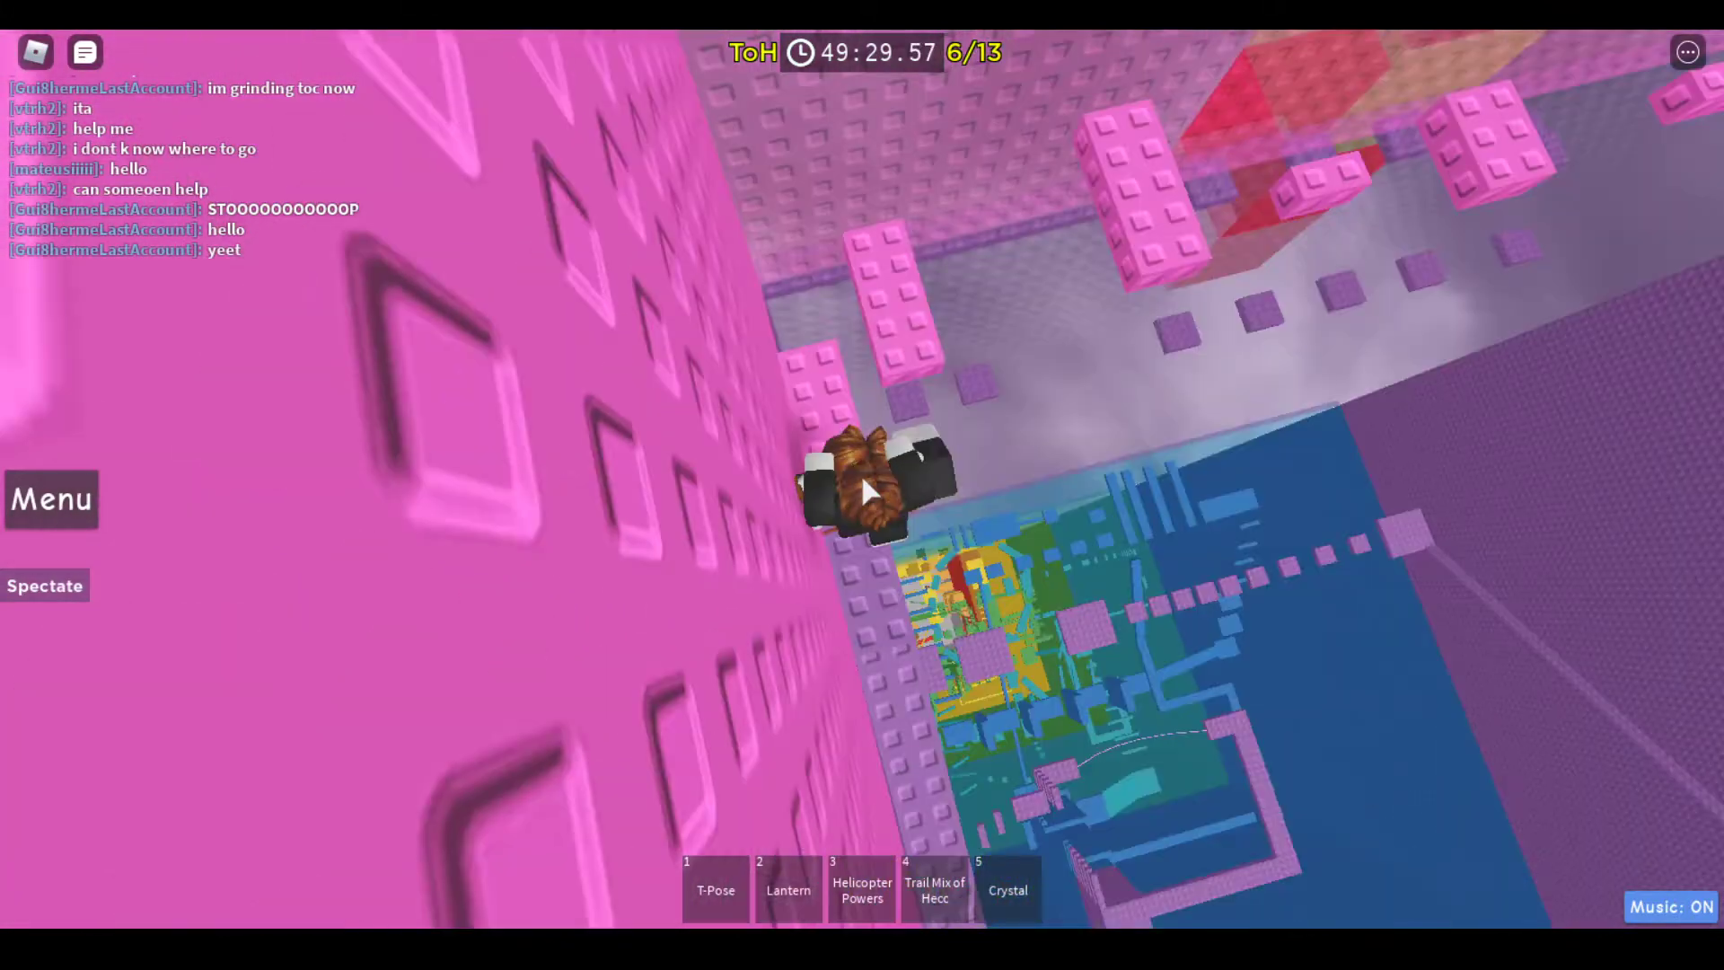
key(w)
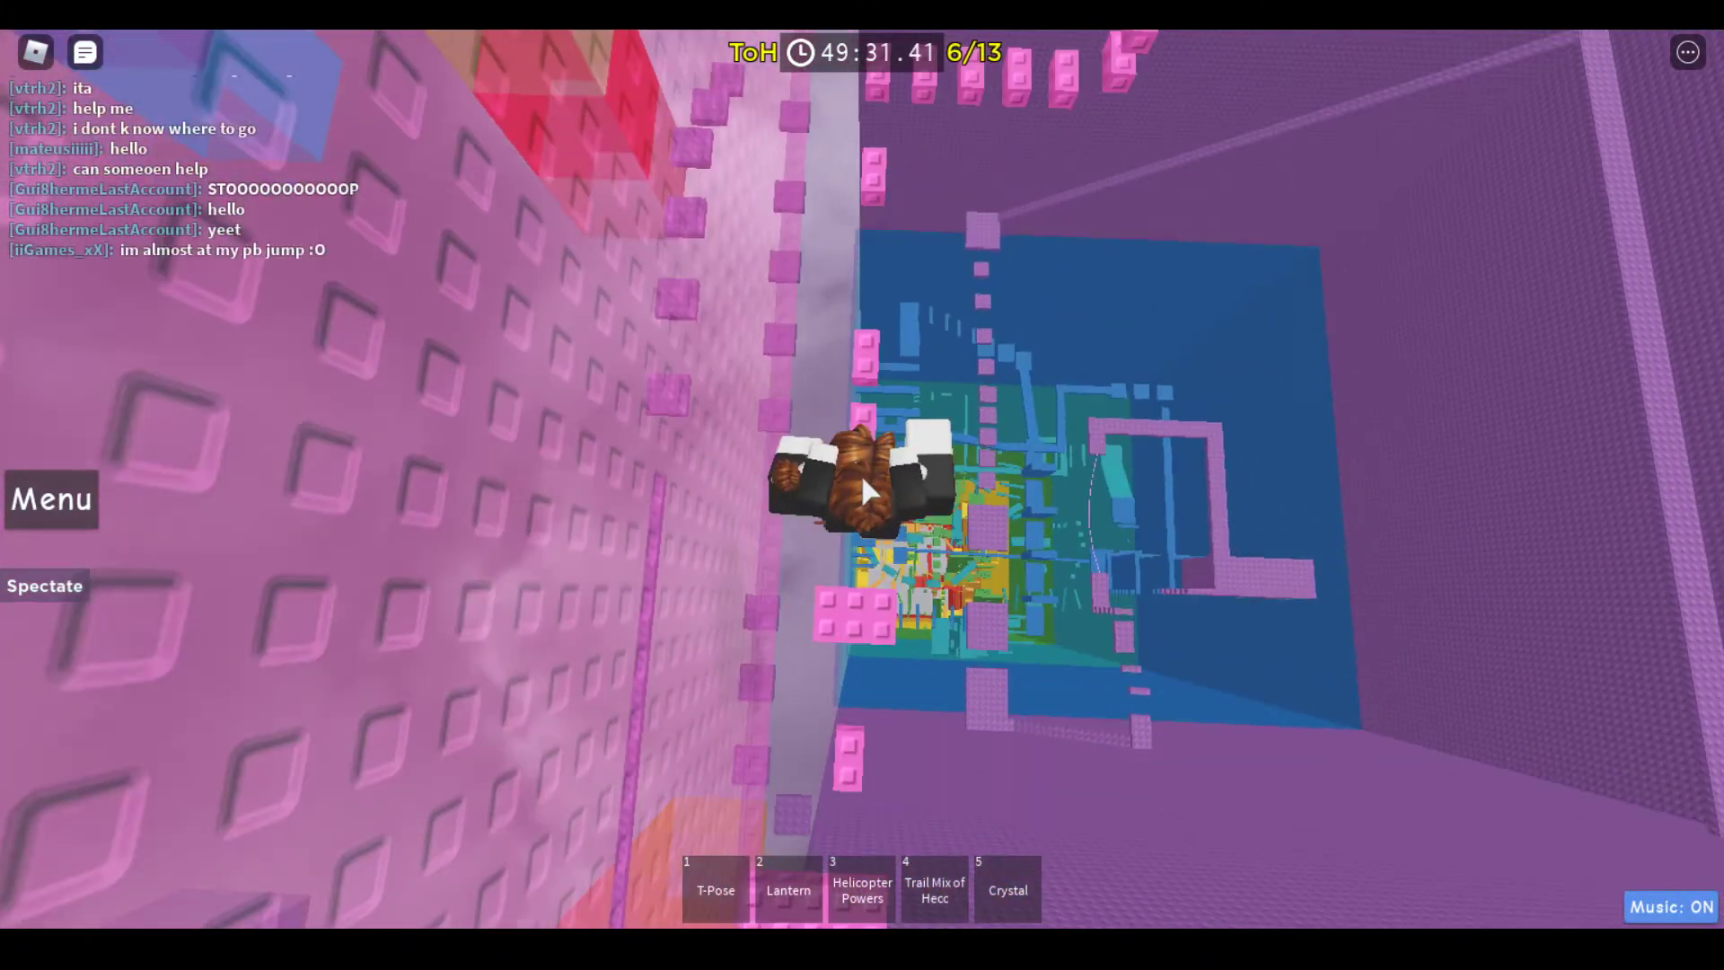
key(w)
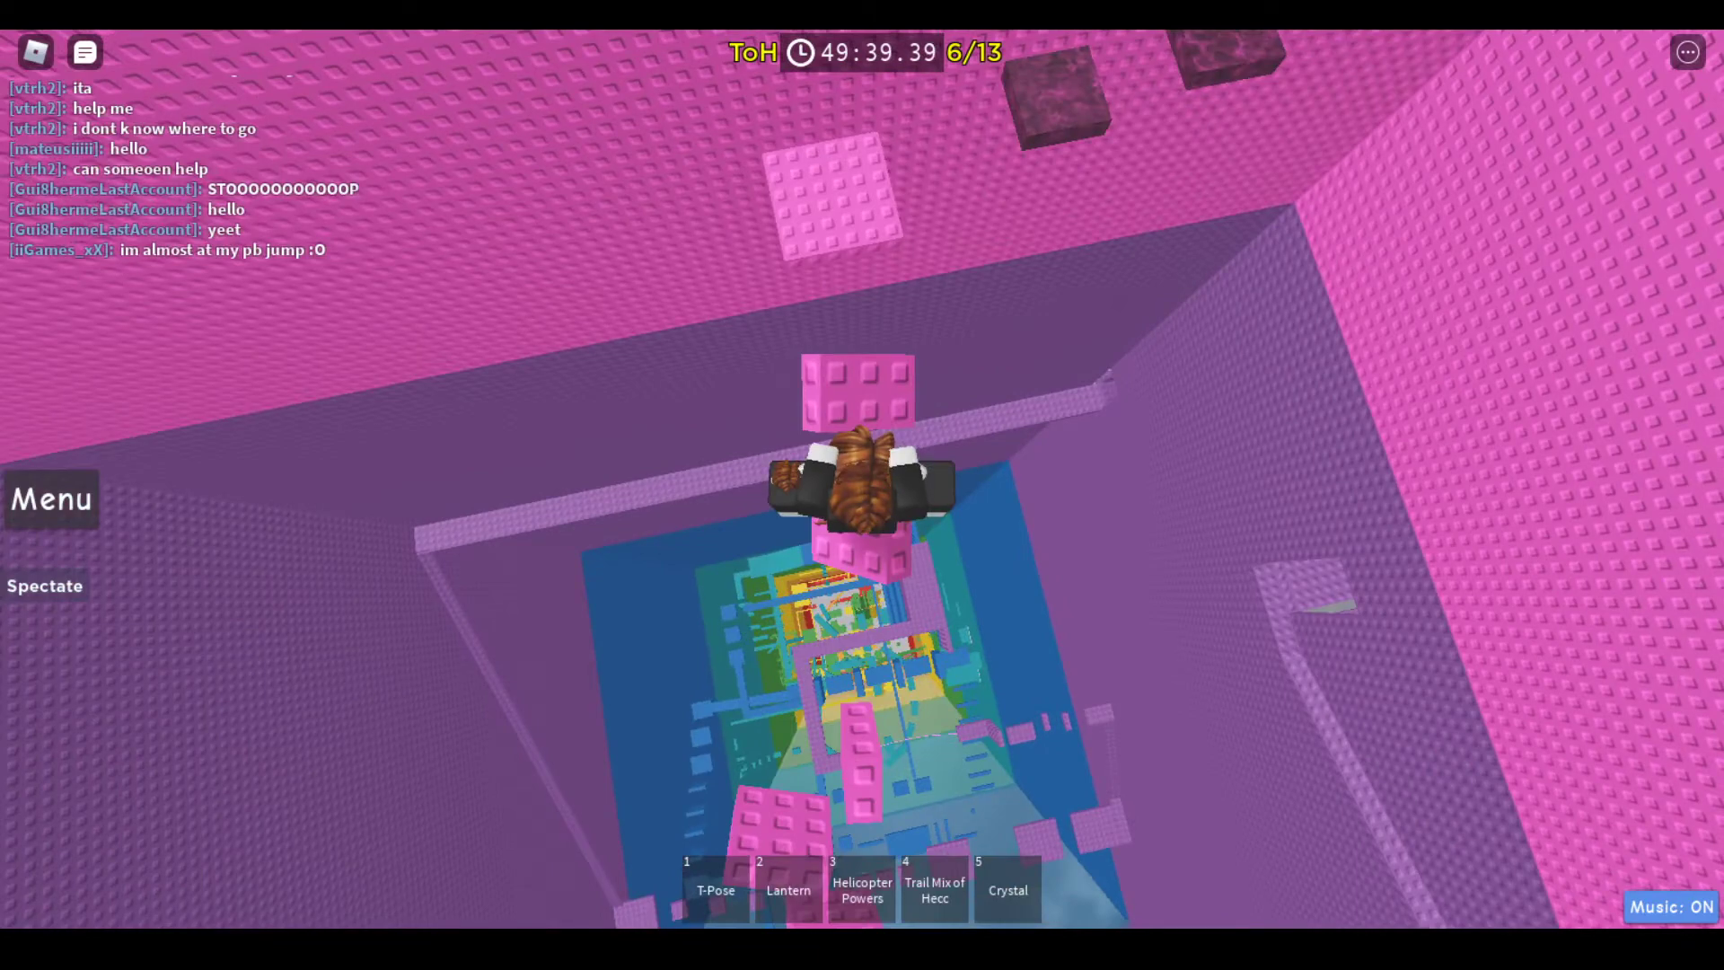
Look down the shaft while falling and put away the Trail Mix item
drag(1105, 337, 1200, 242)
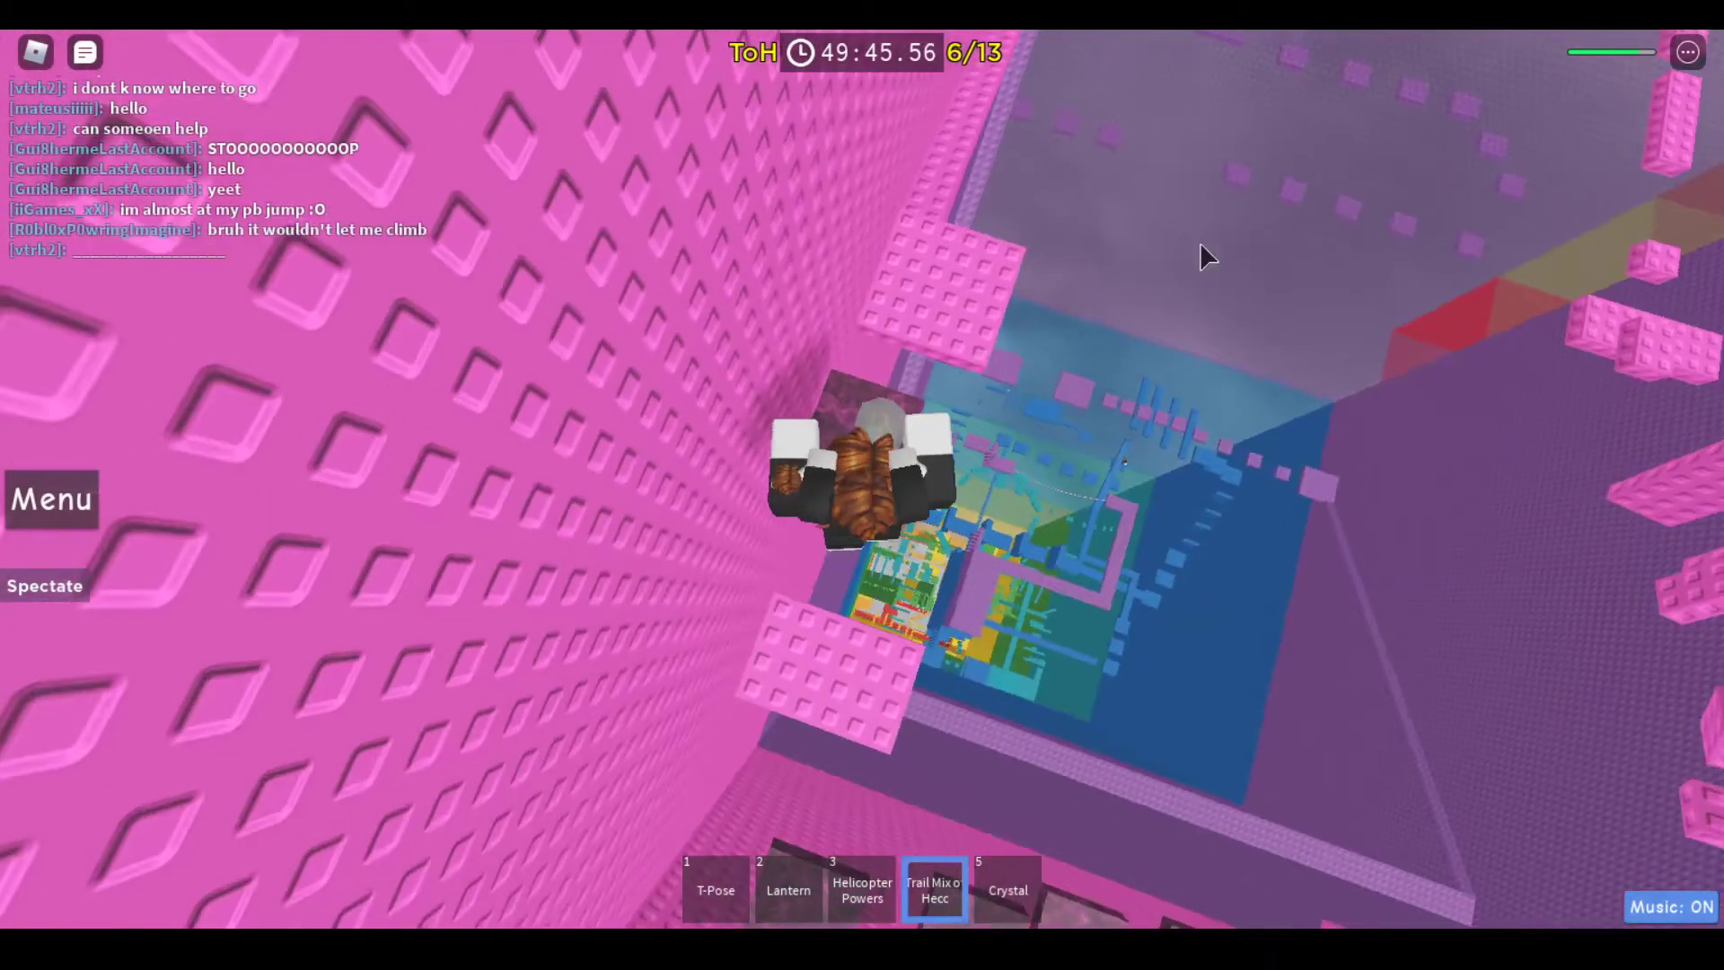
key(Tab)
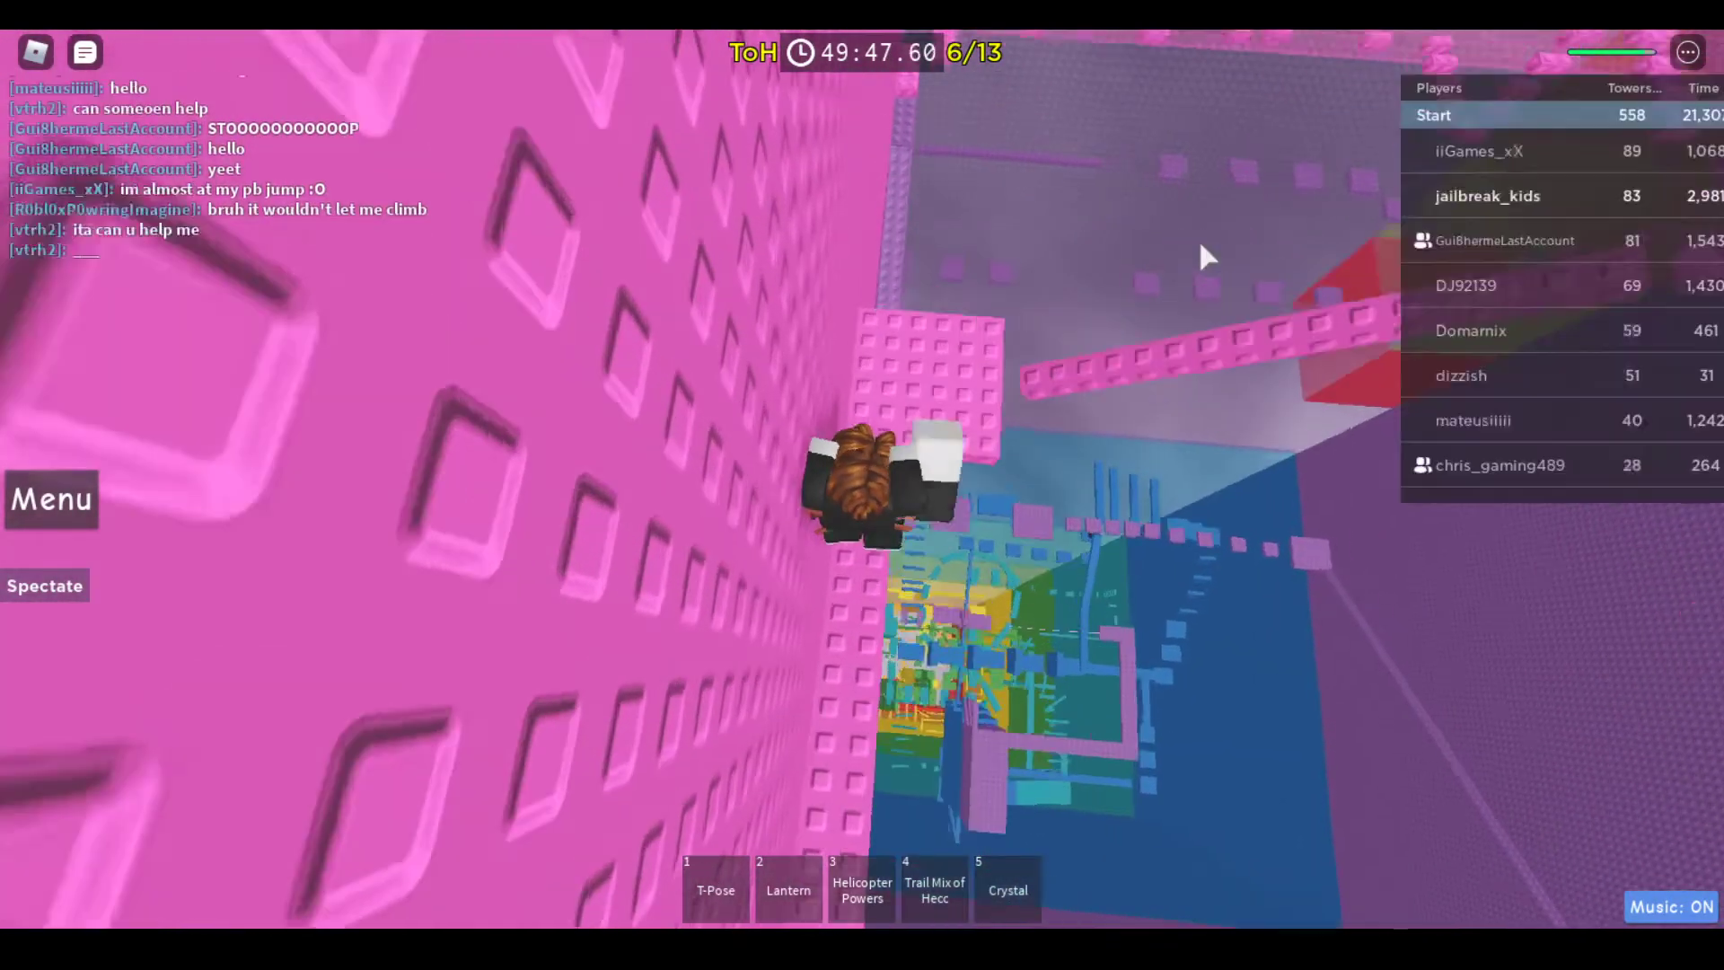
key(Tab)
drag(1198, 238, 1198, 238)
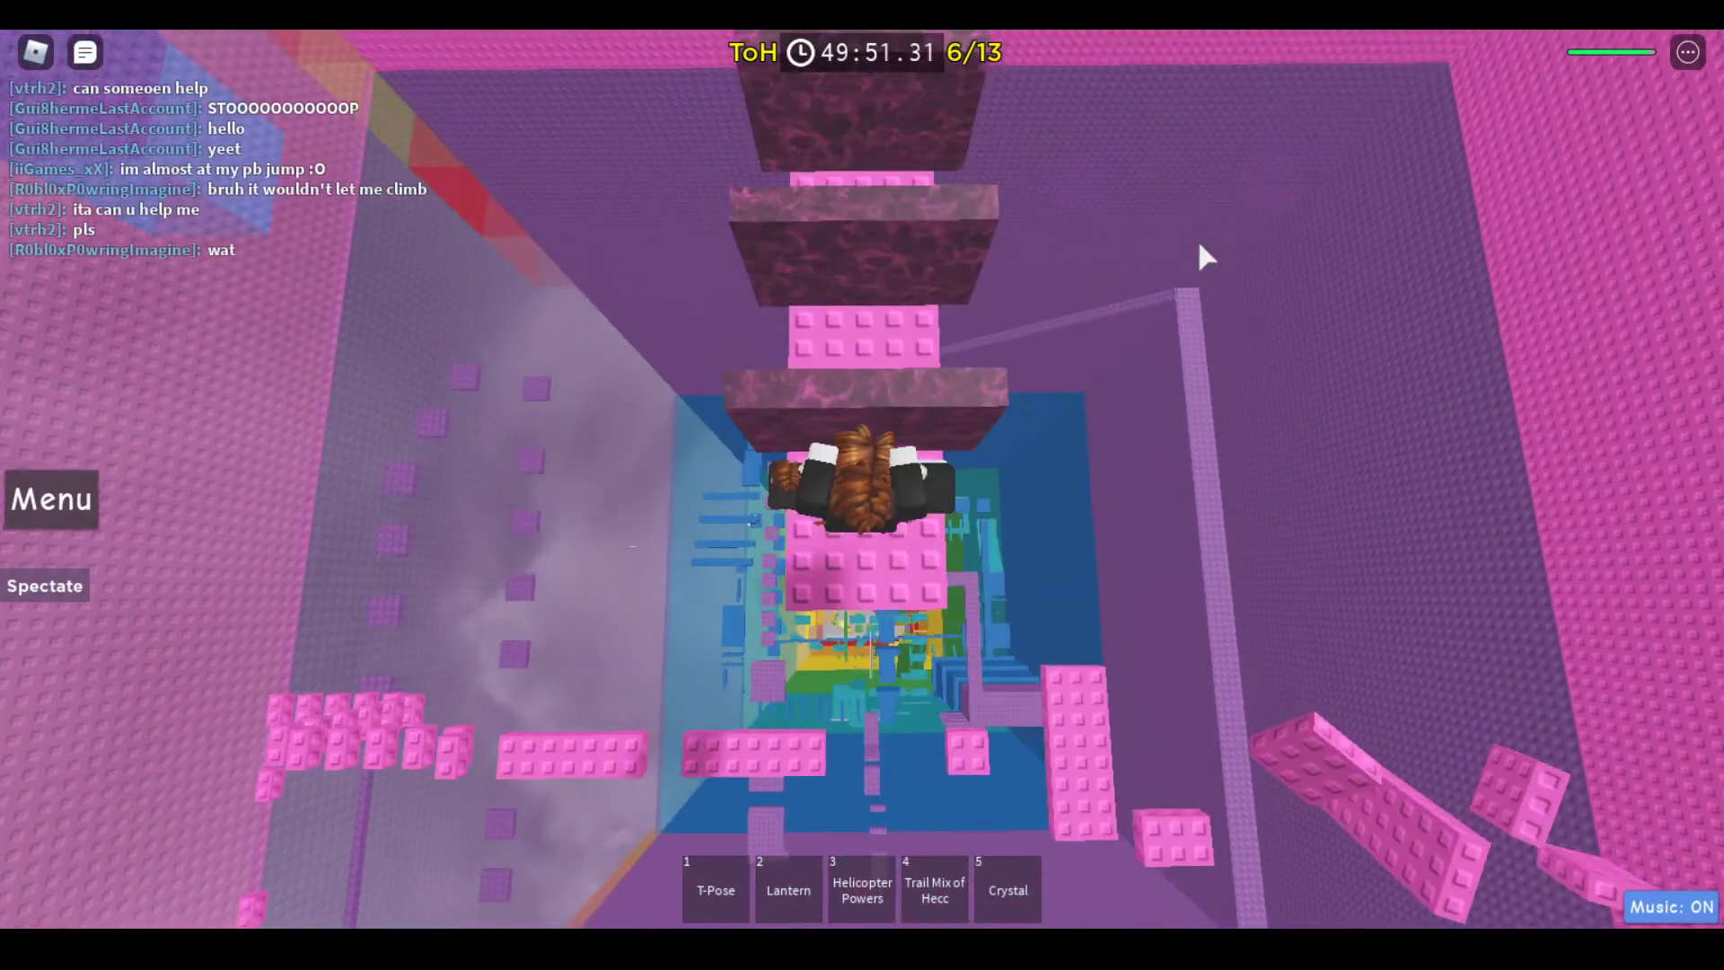
Swap between the T-Pose and Trail Mix items while dropping past the pink pillar
key(1)
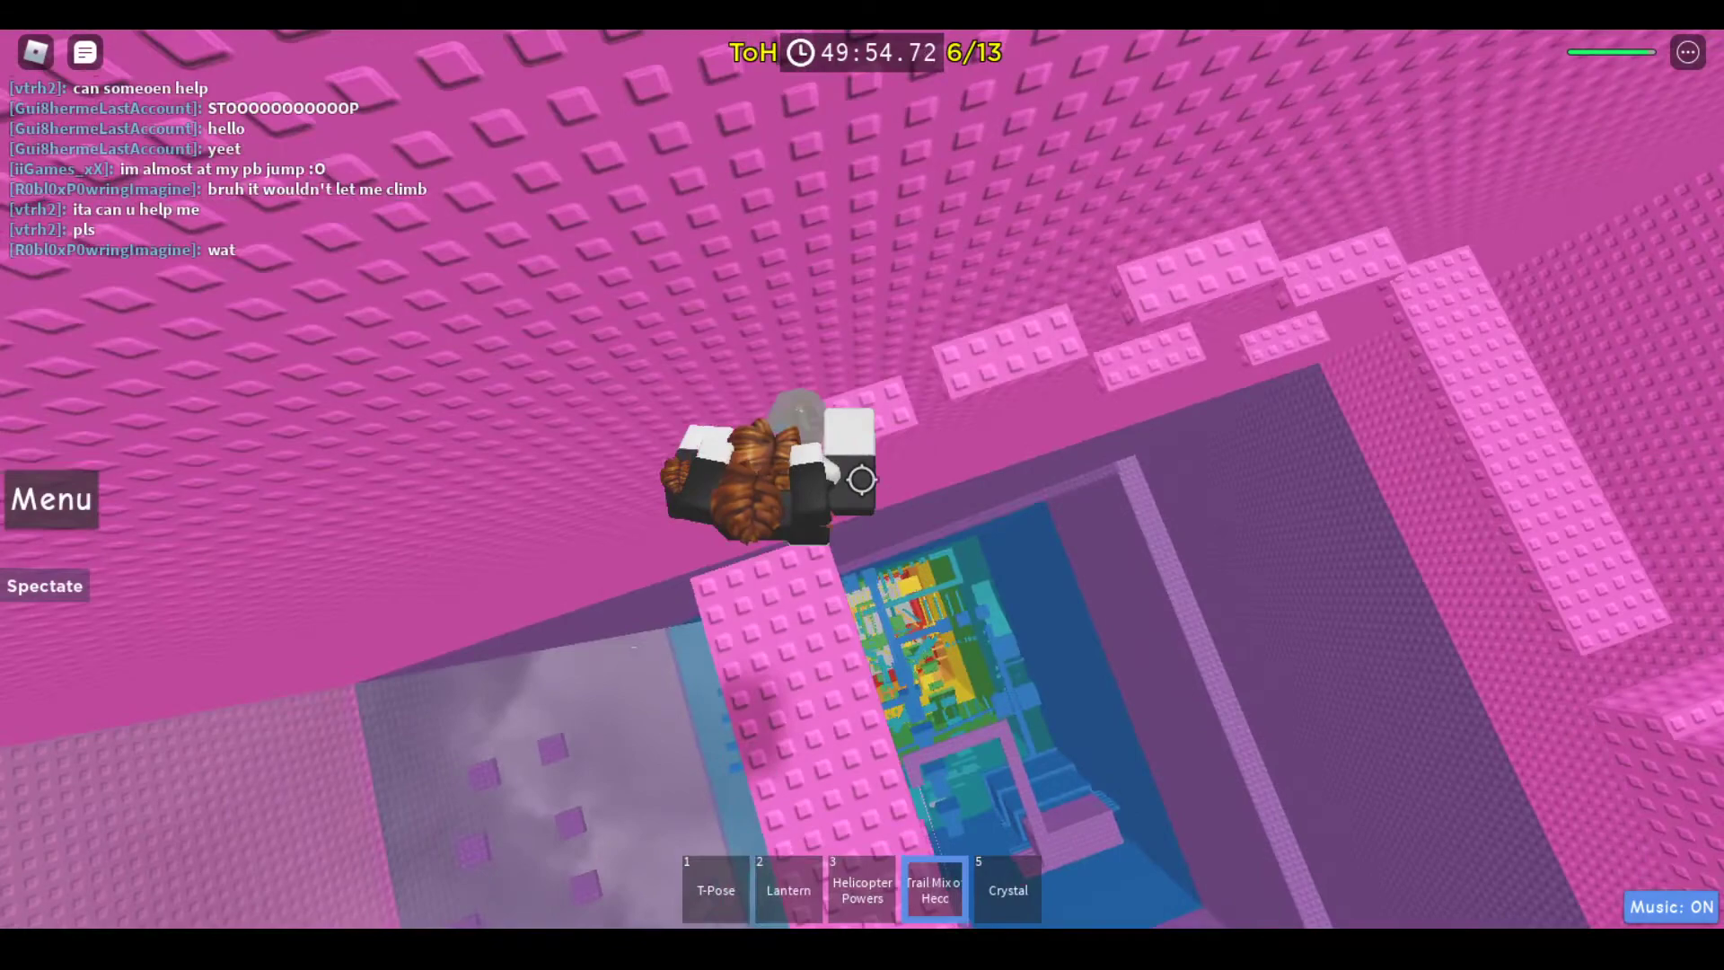
key(4)
key(4)
drag(860, 480, 861, 476)
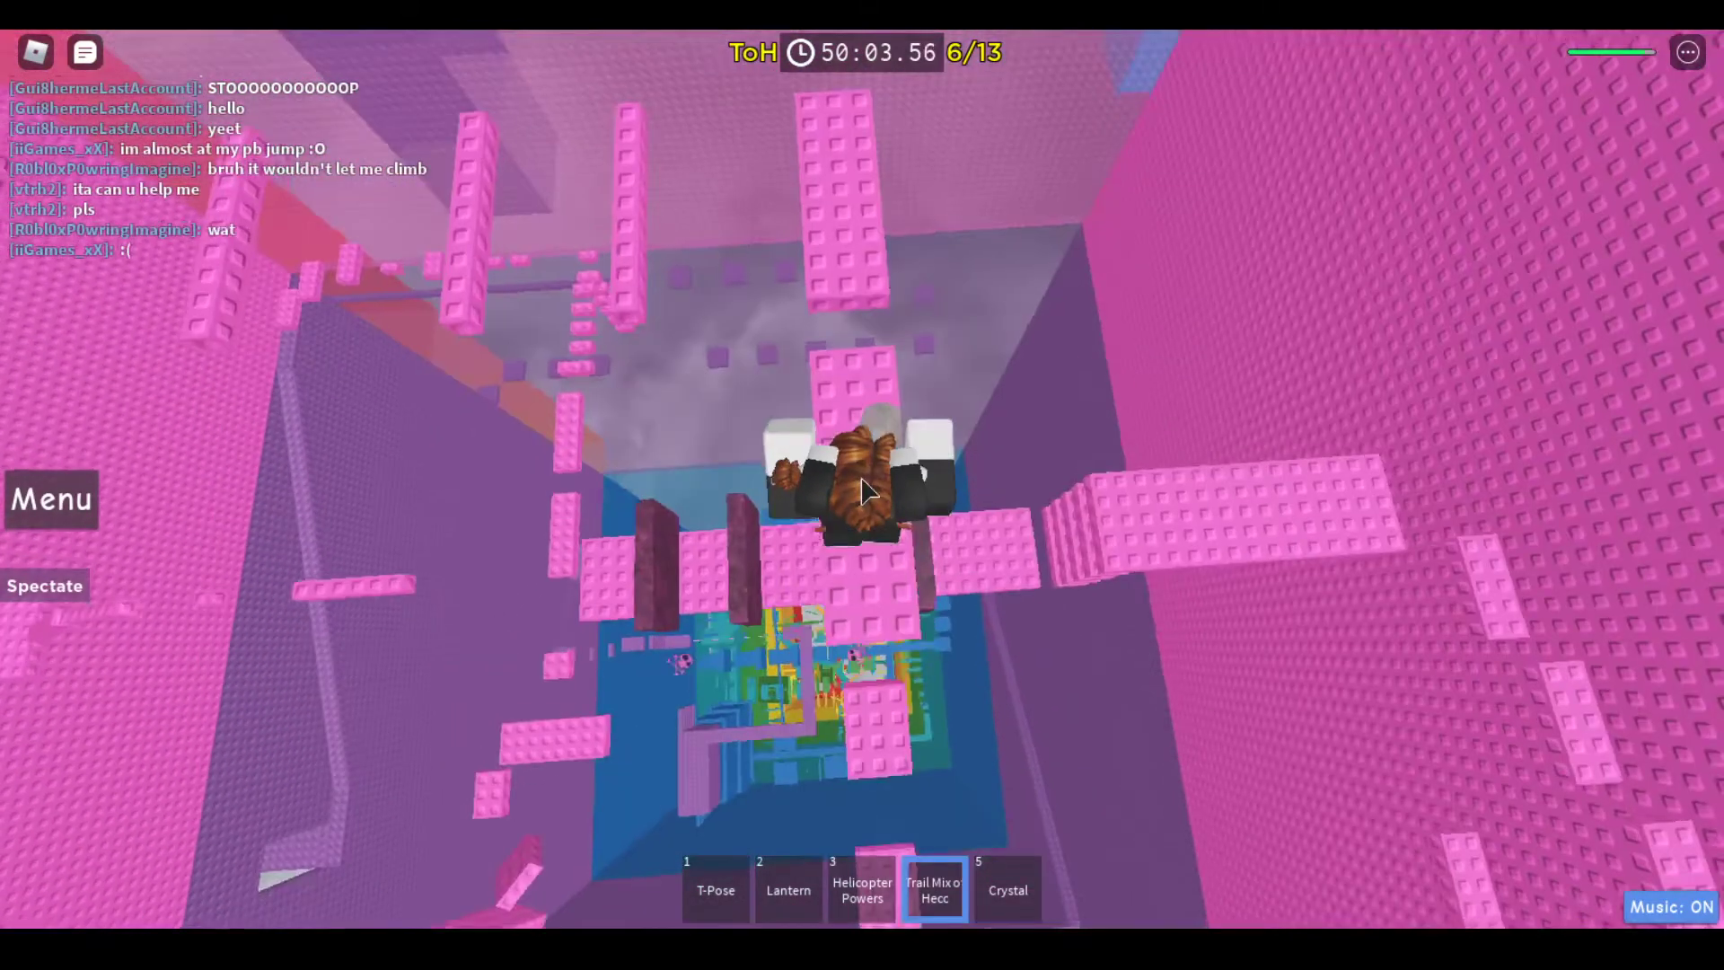
key(4)
key(4)
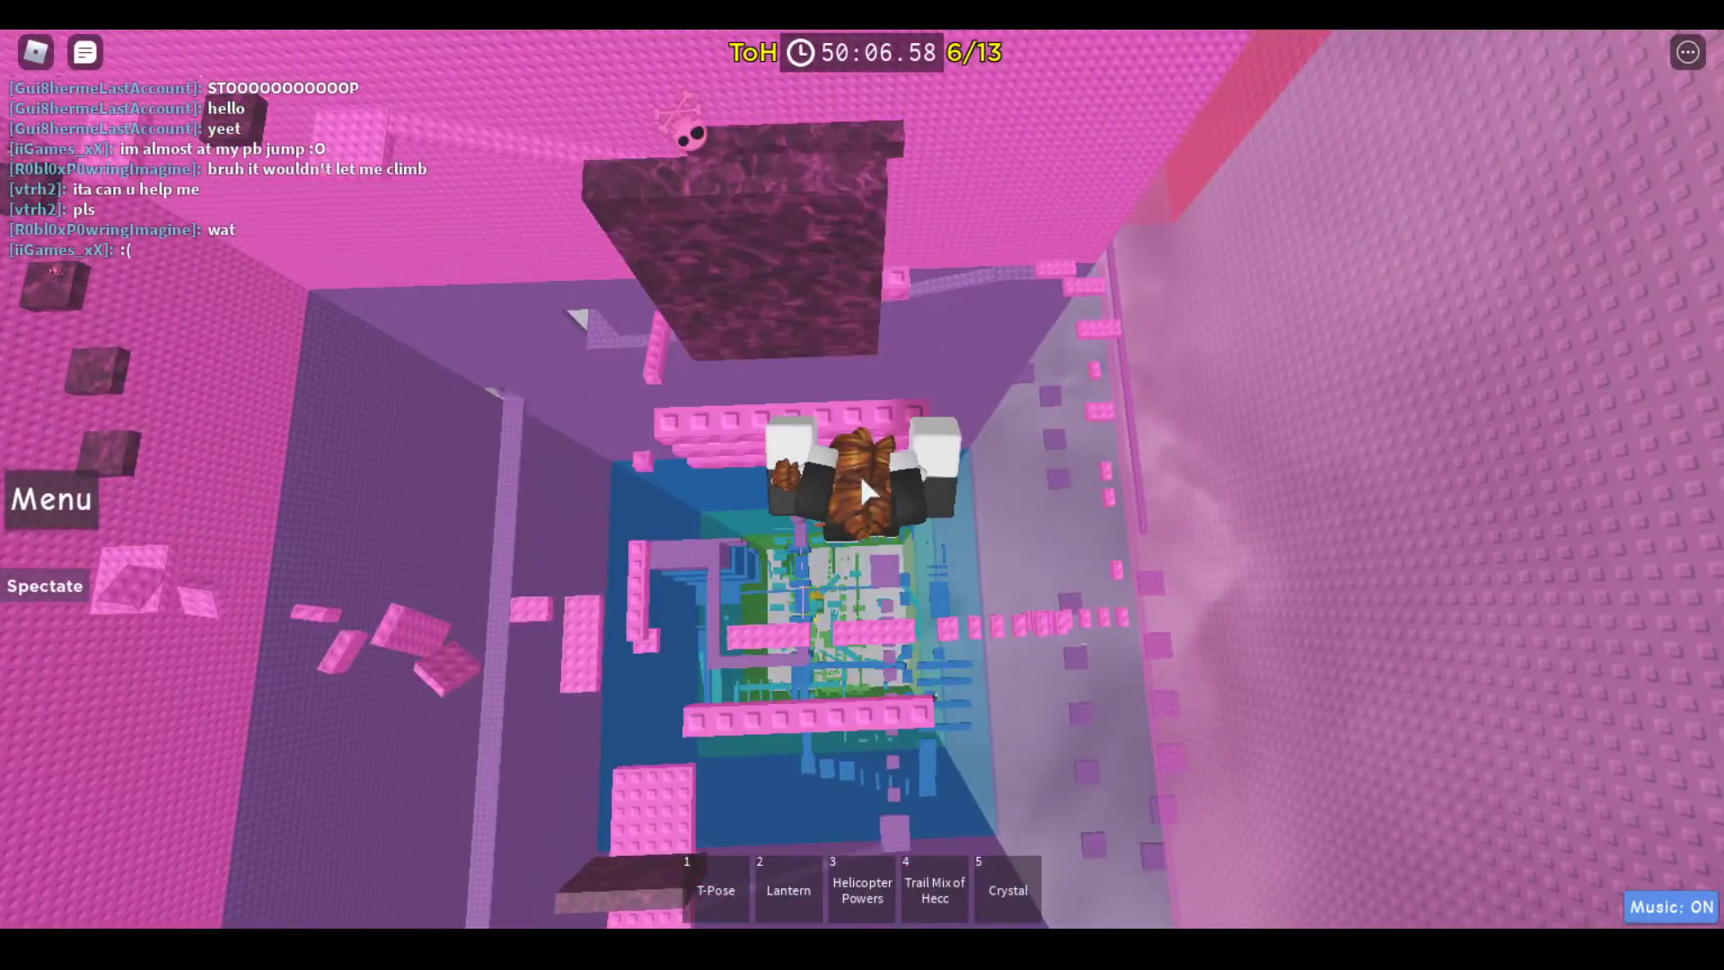
drag(859, 473, 858, 471)
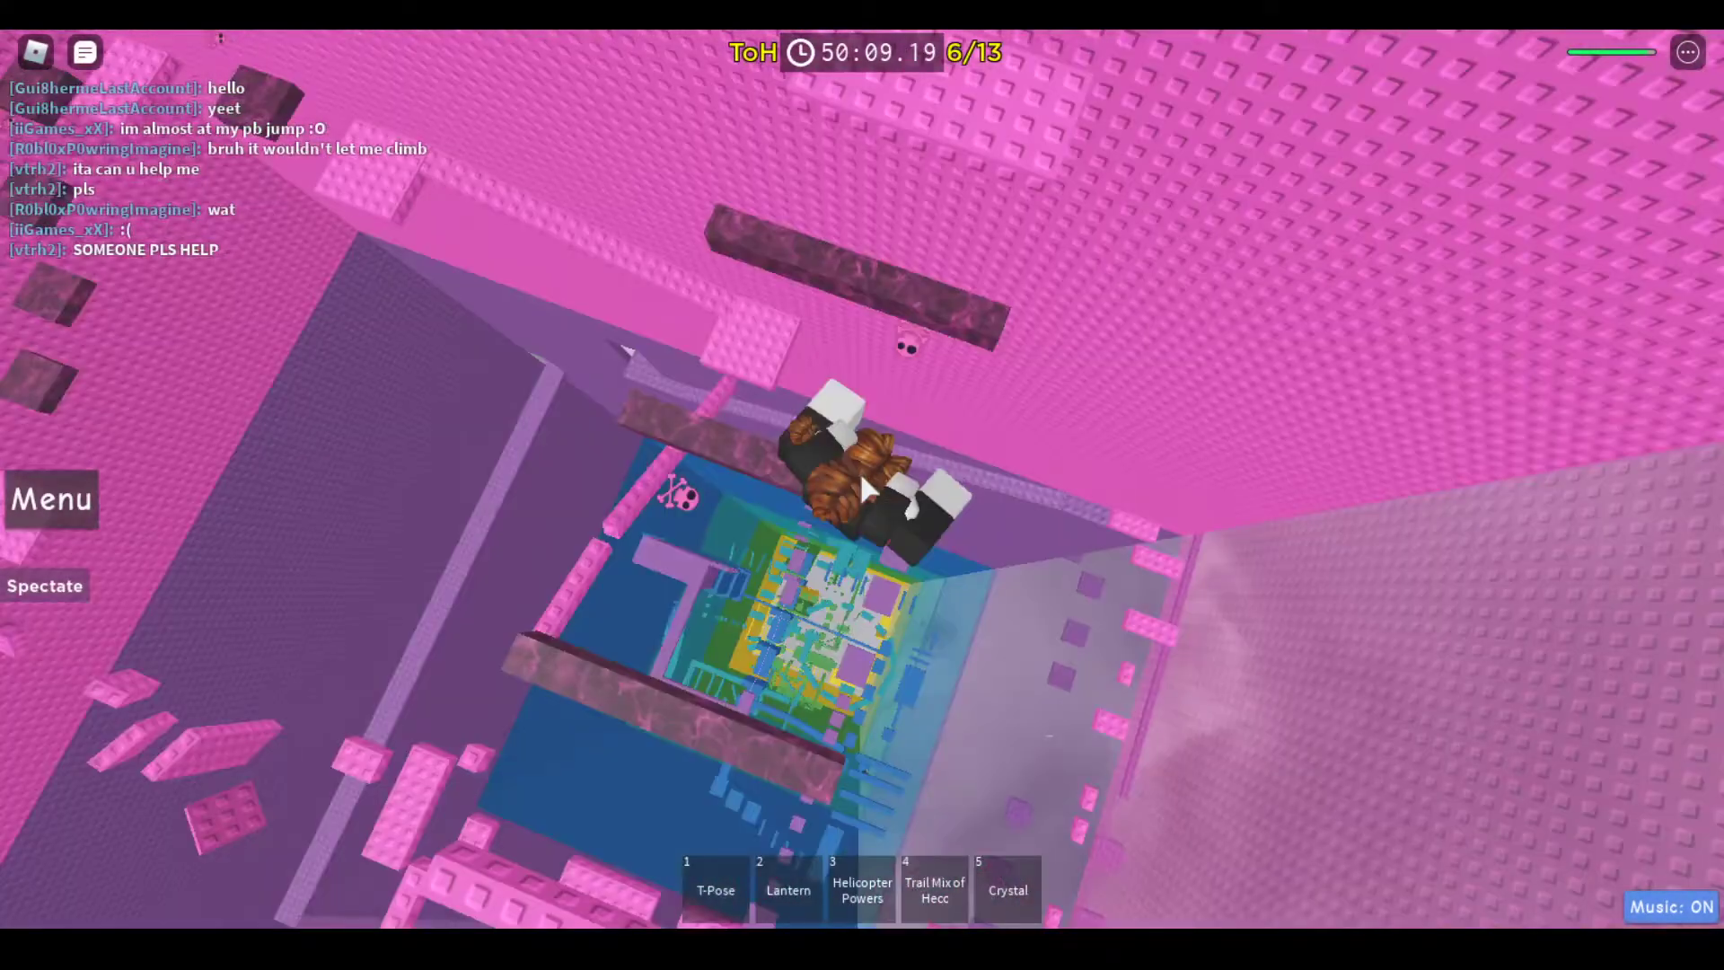
key(4)
key(4)
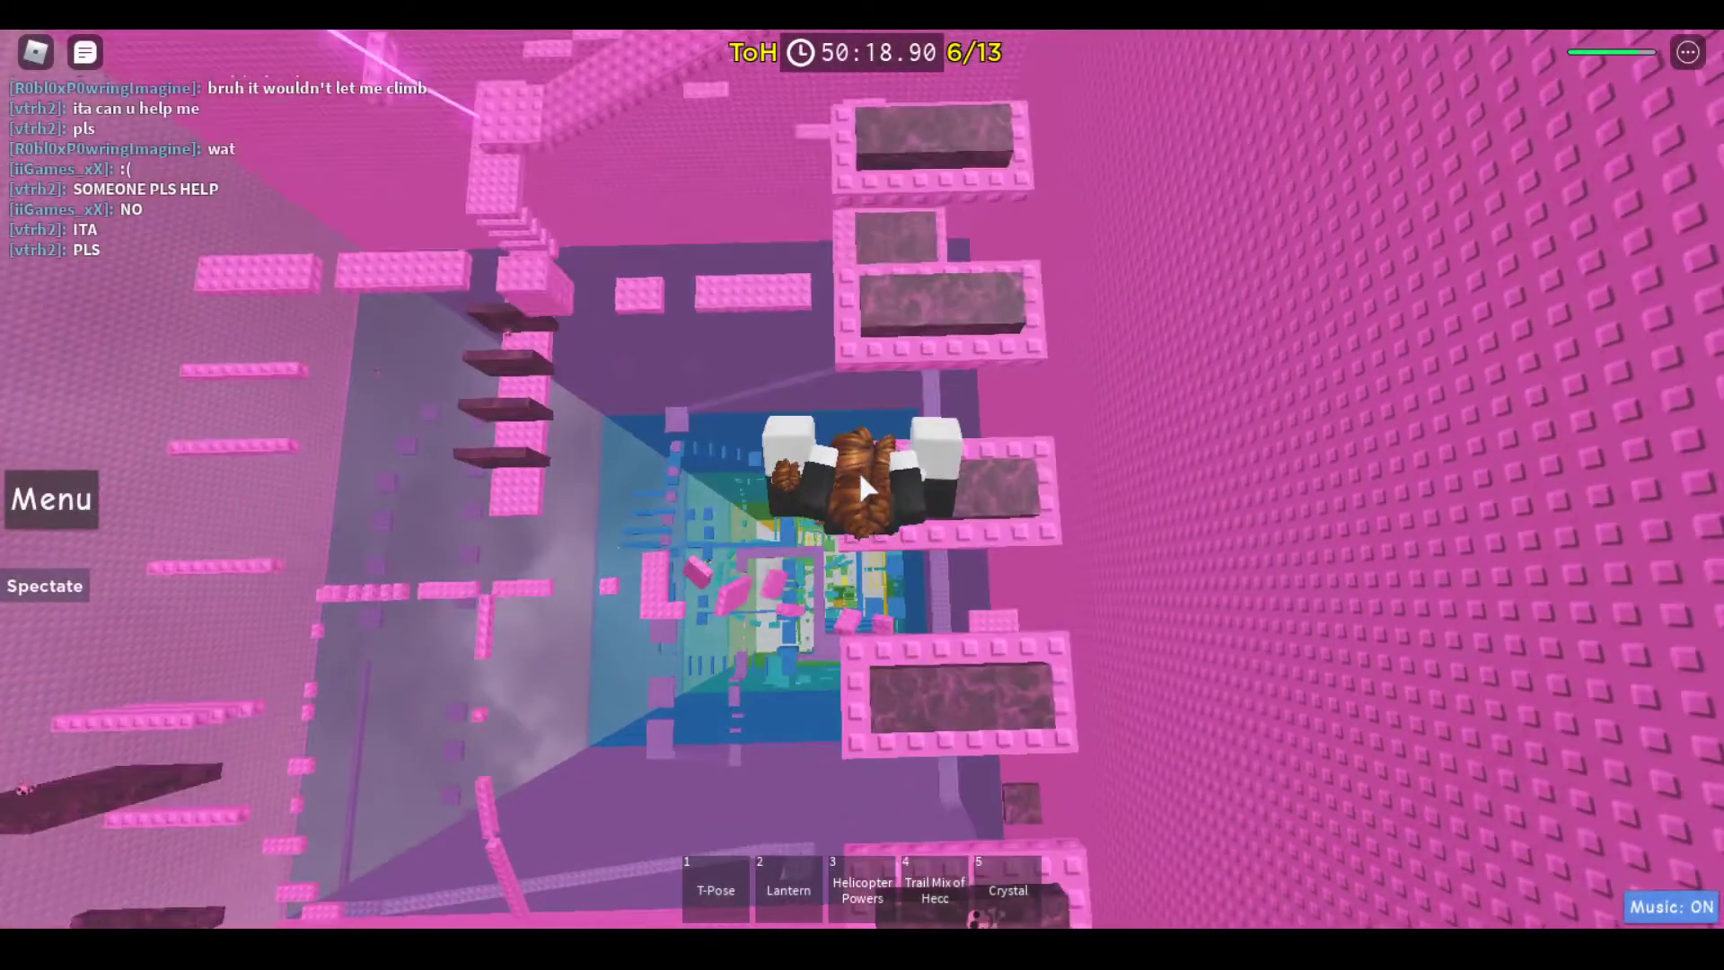
Holding Trail Mix of Hecc, cross the lava ledge and climb the pink wall
key(4)
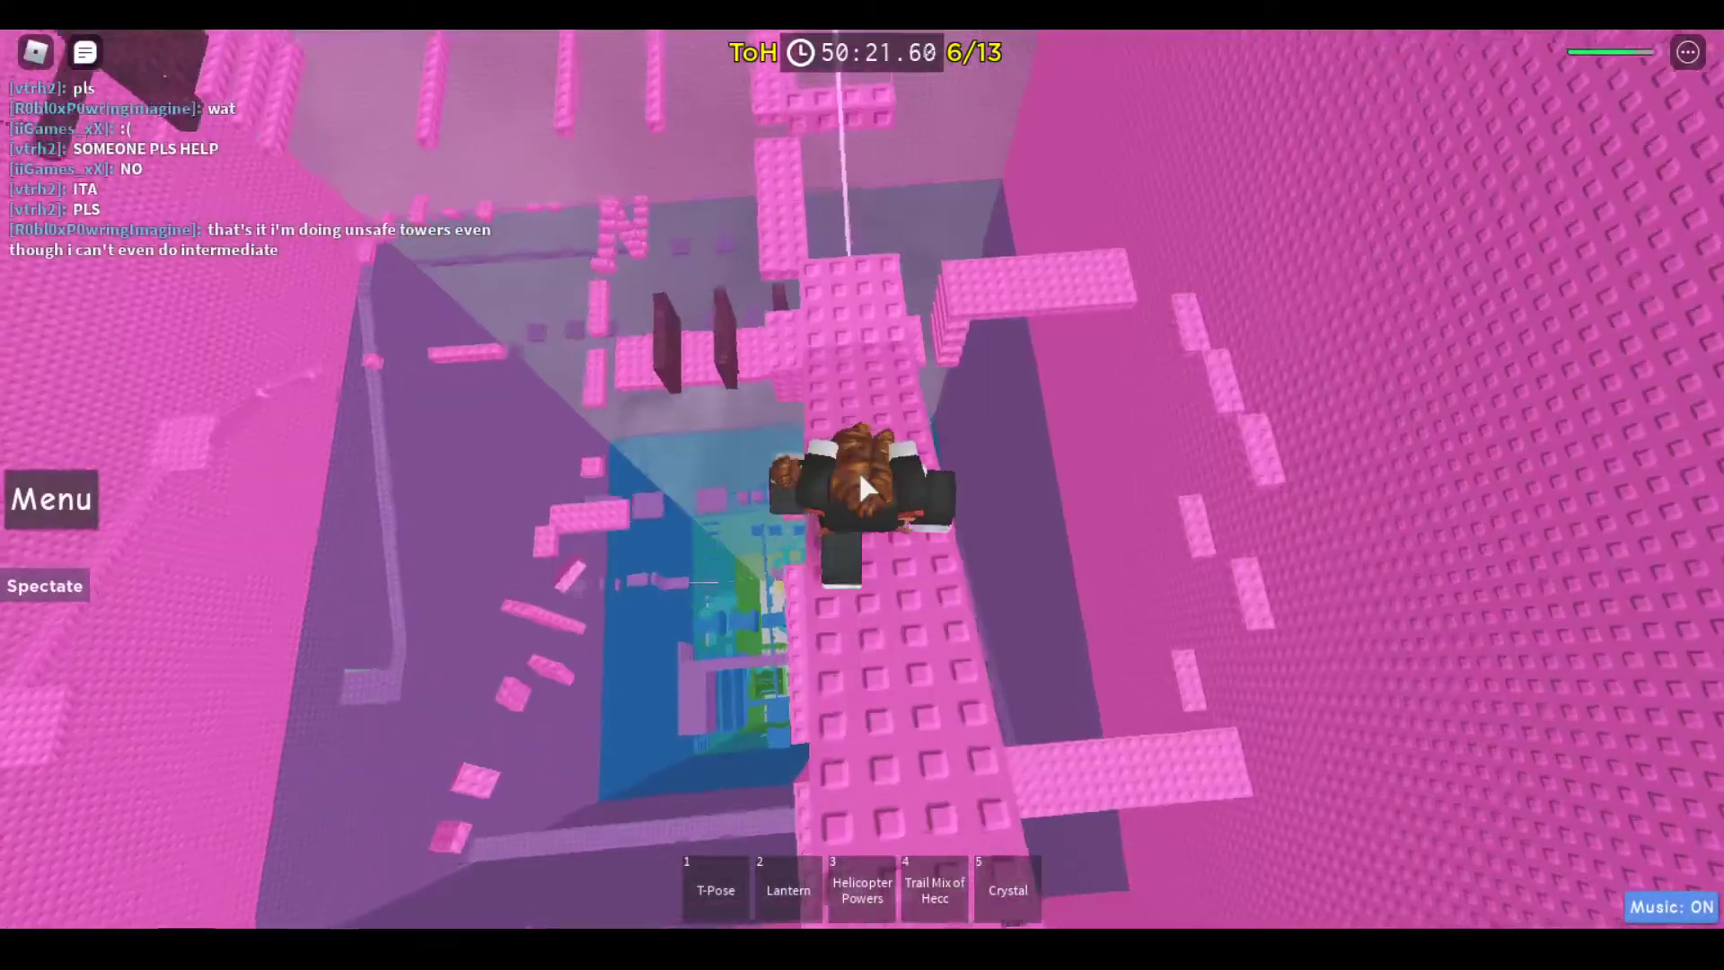
key(w)
key(w)
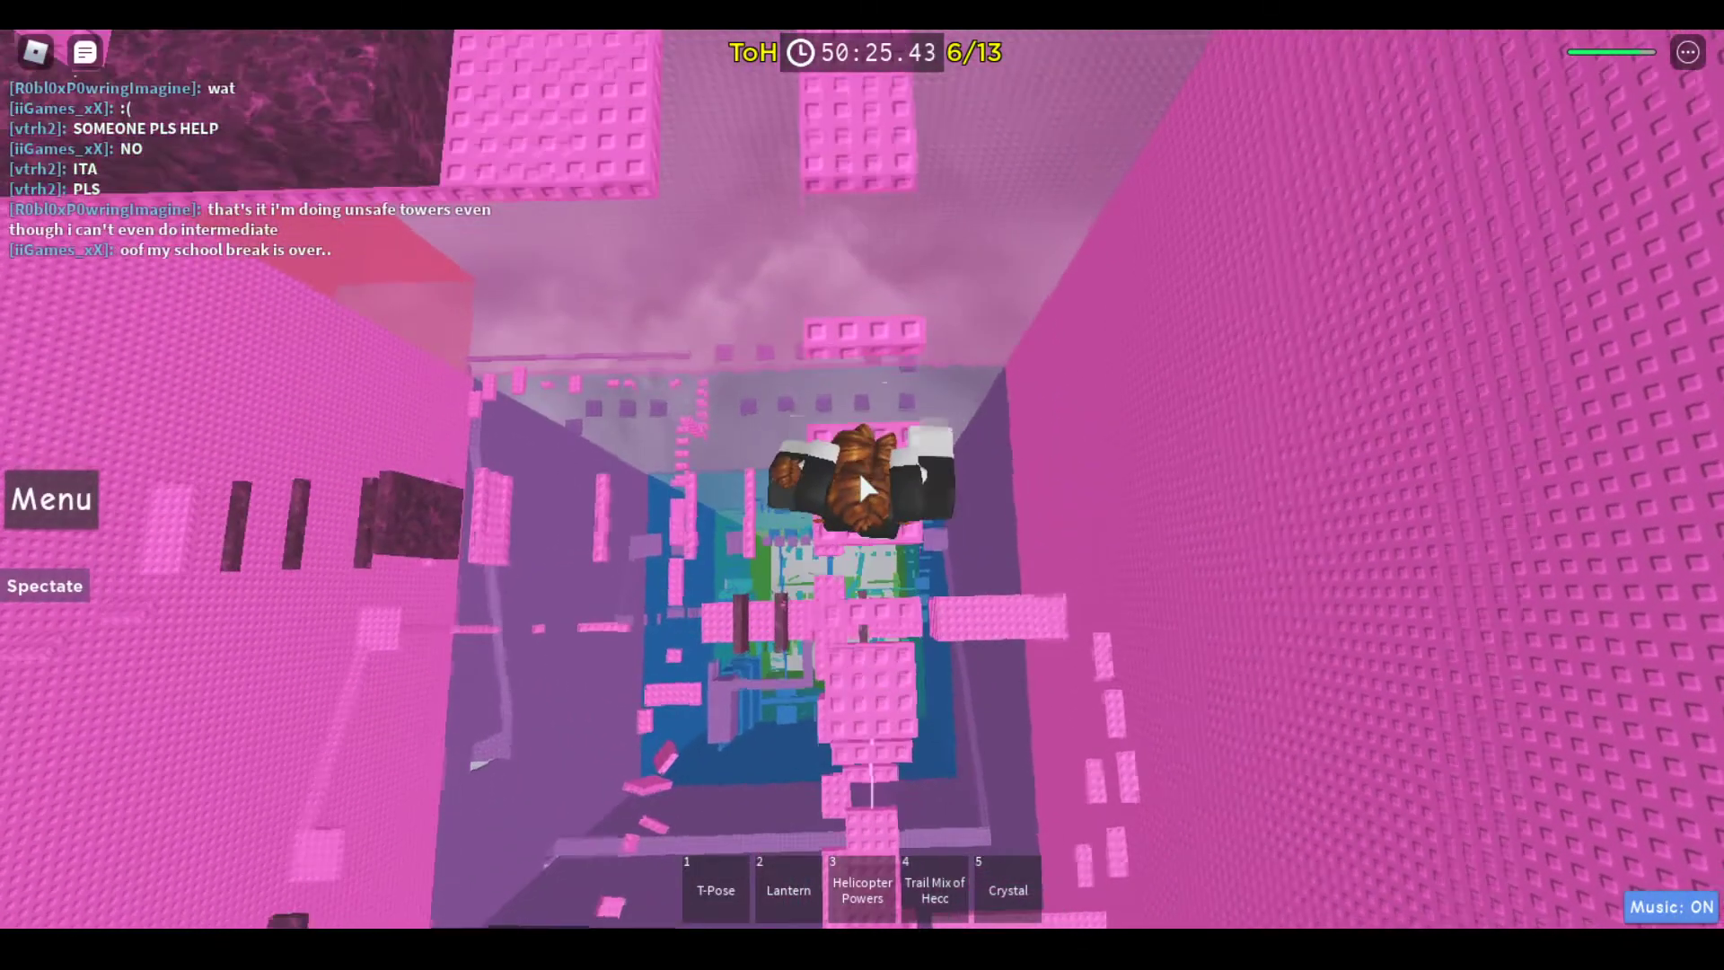
key(4)
key(w)
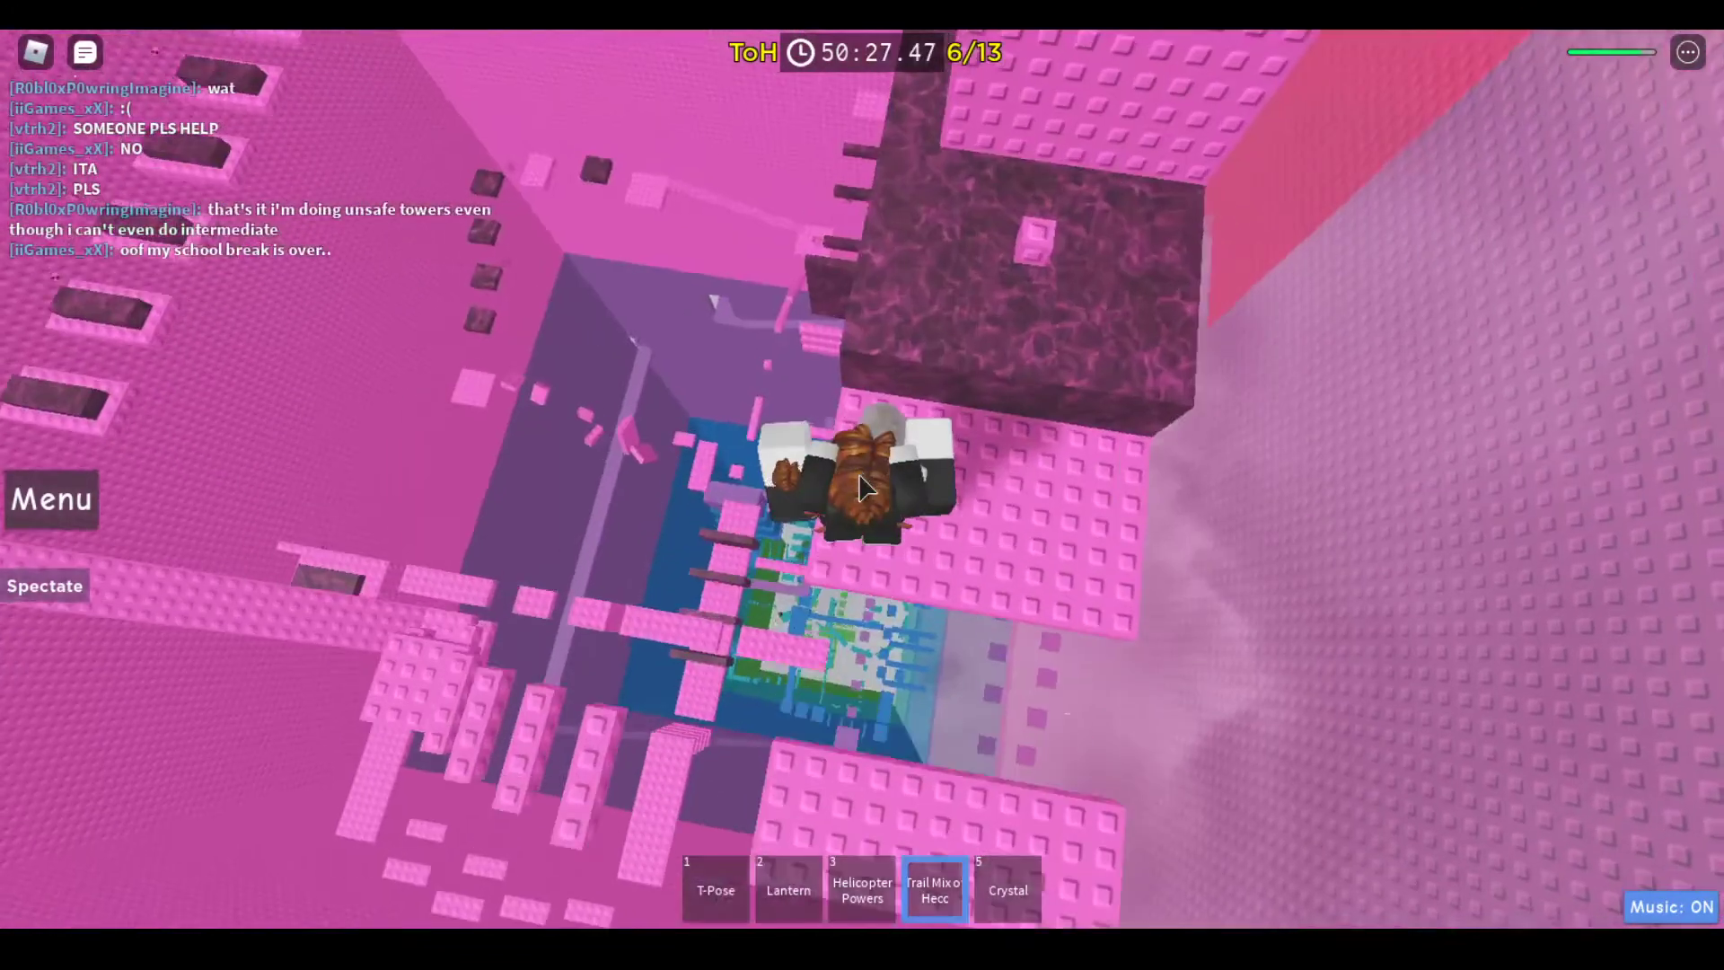
key(w)
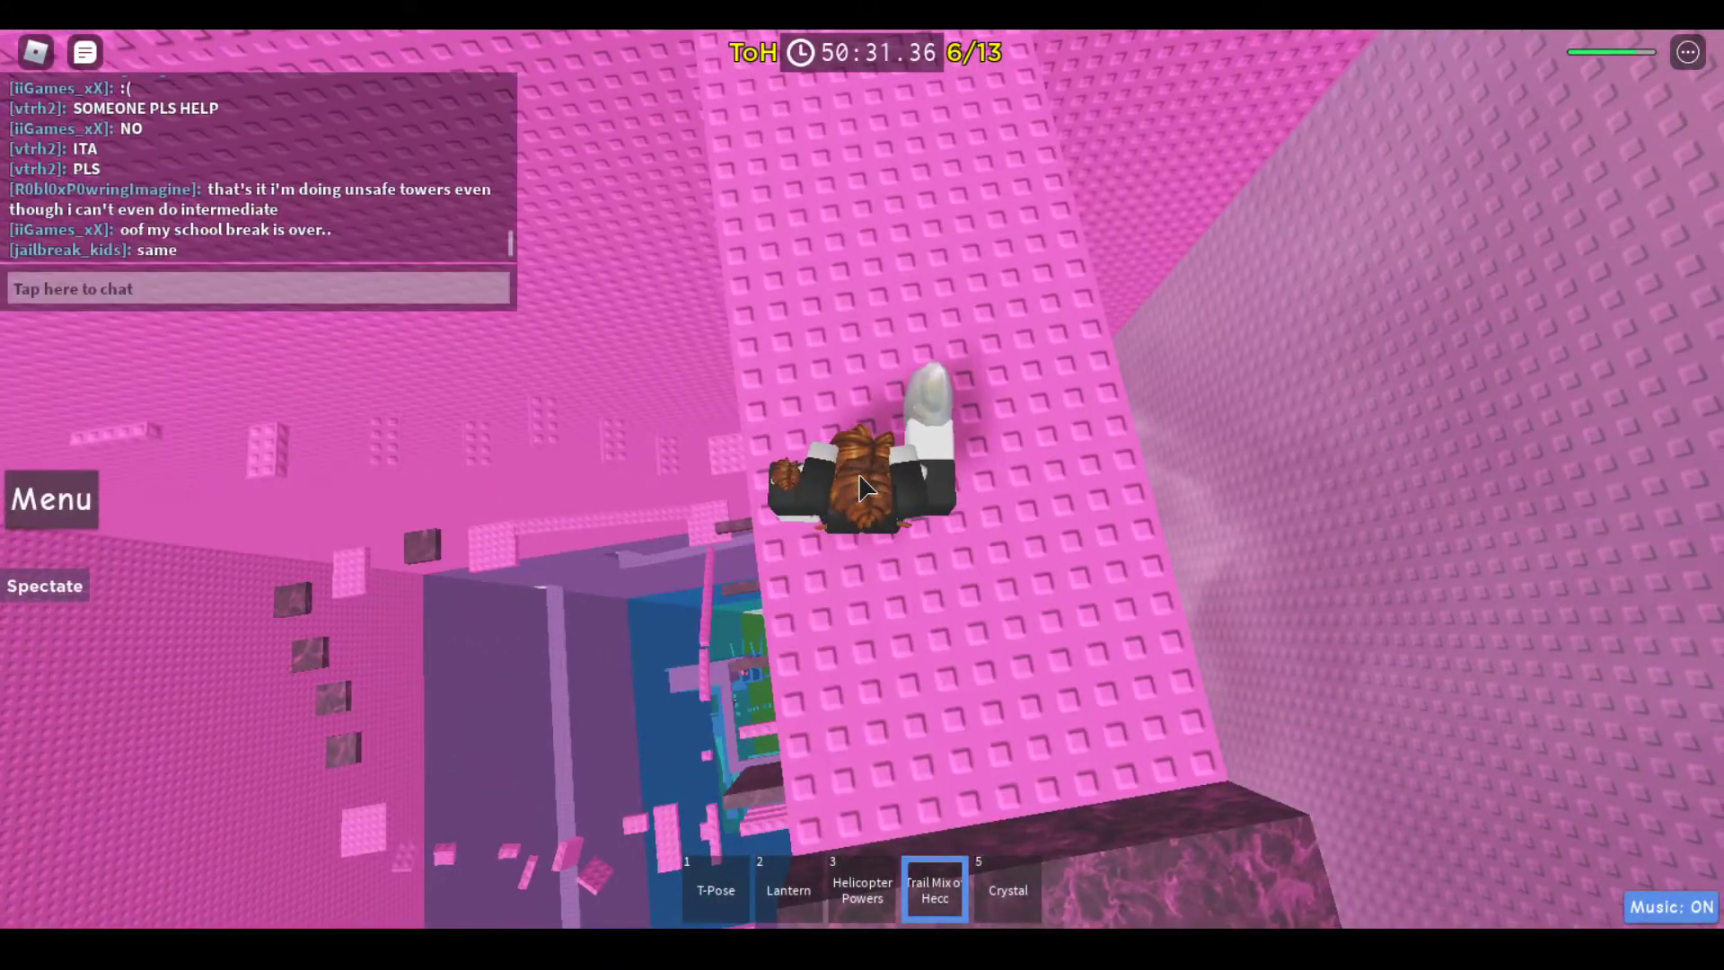
key(w)
key(w)
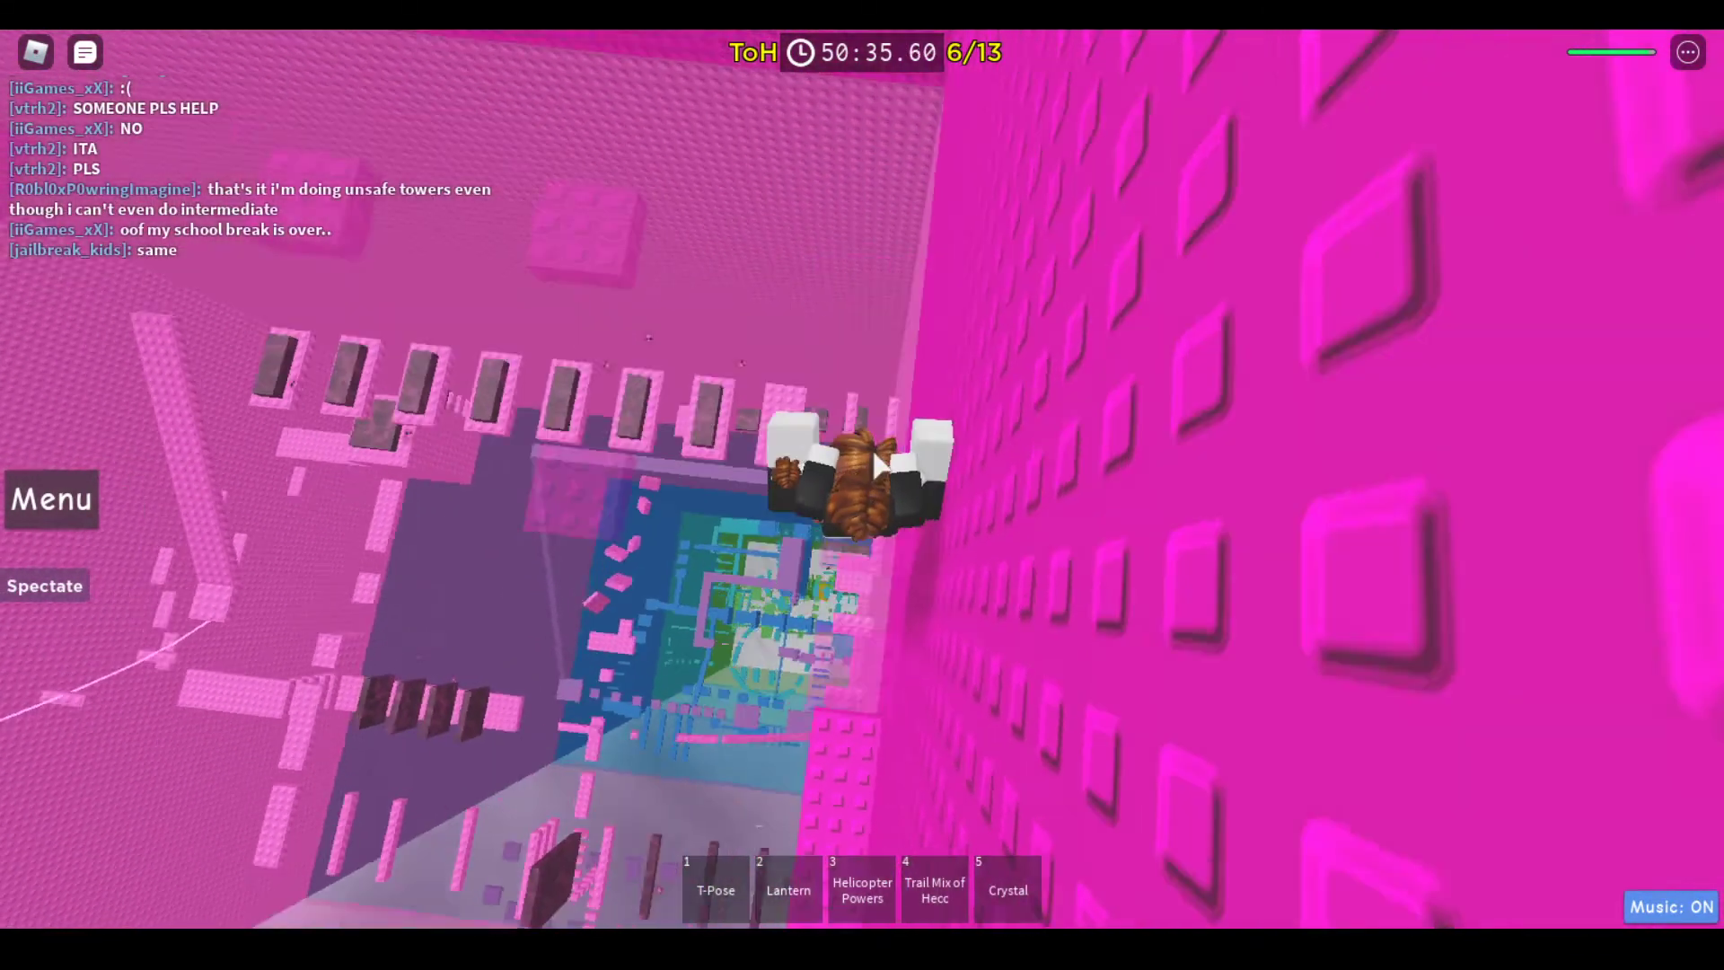
Keep climbing while swapping between the T-Pose and Lantern items
key(1)
key(2)
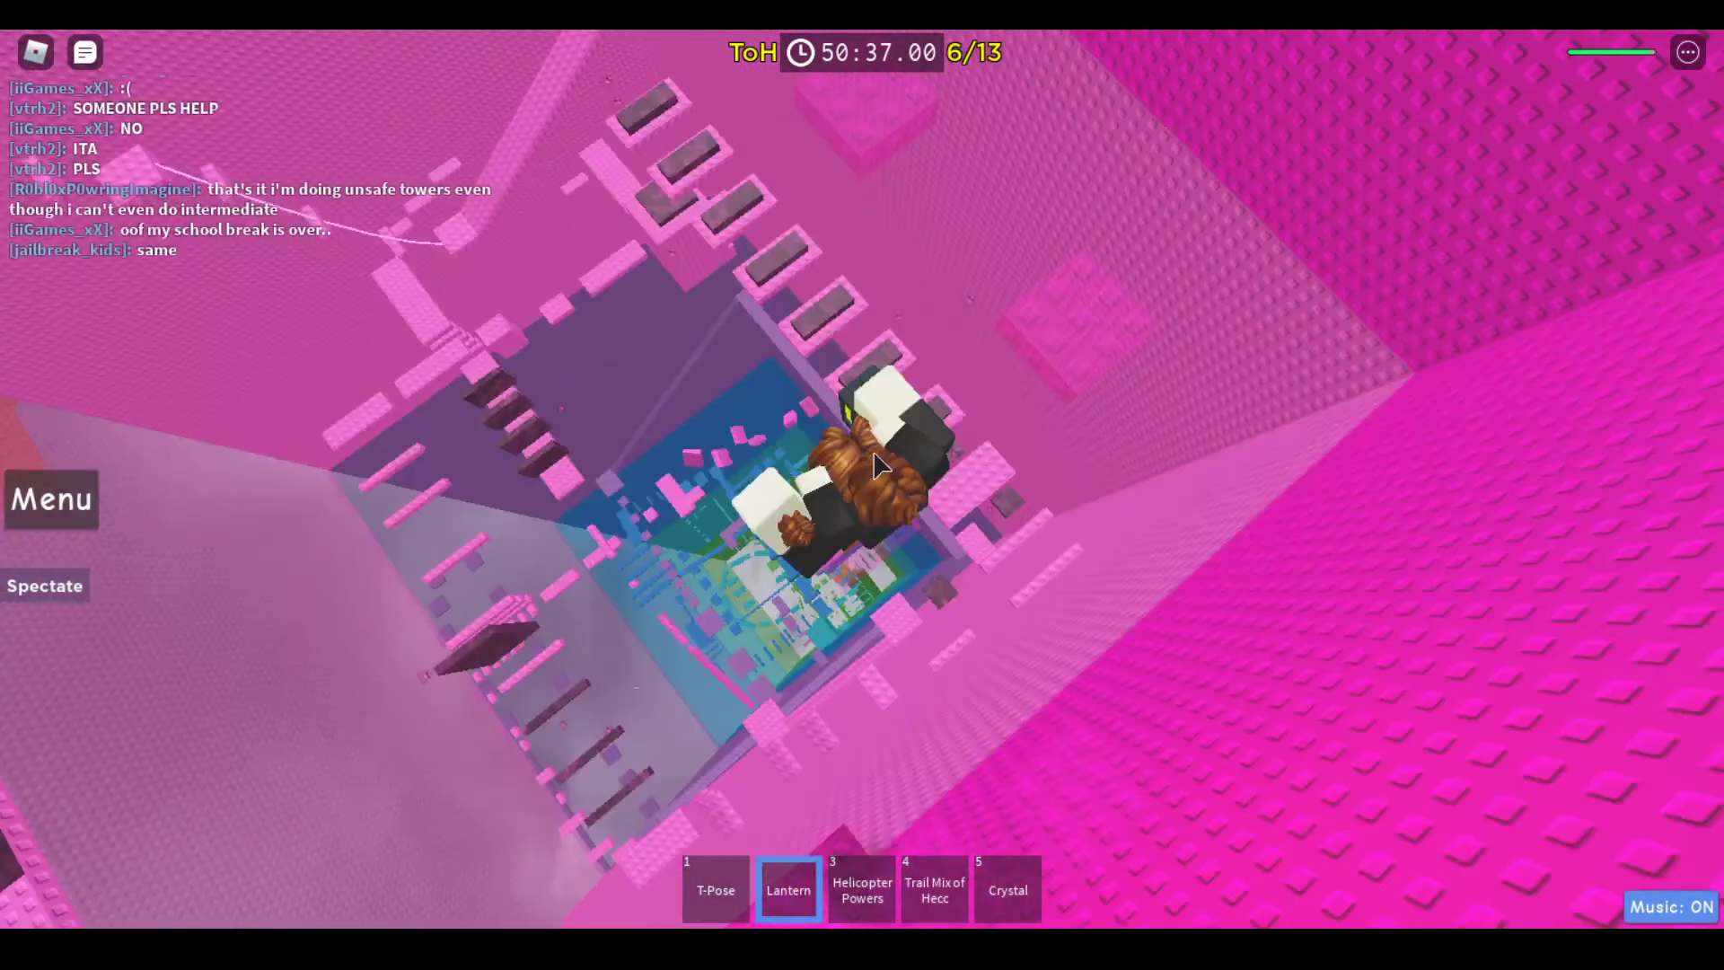
key(w)
key(w)
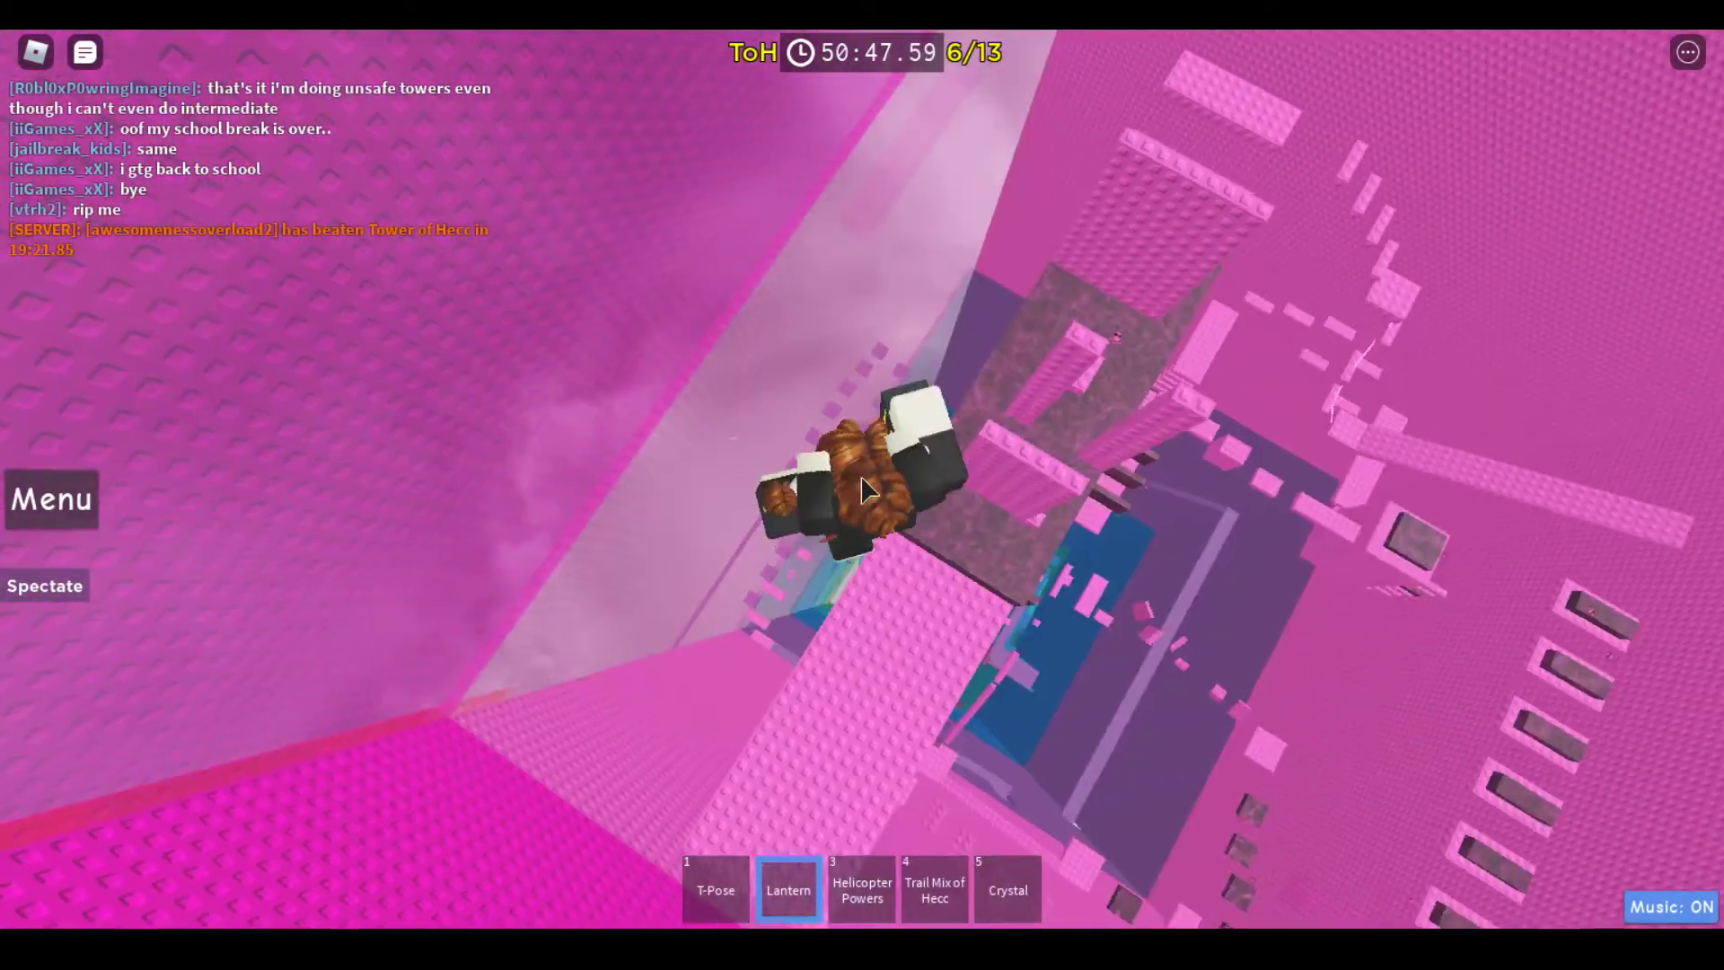
key(1)
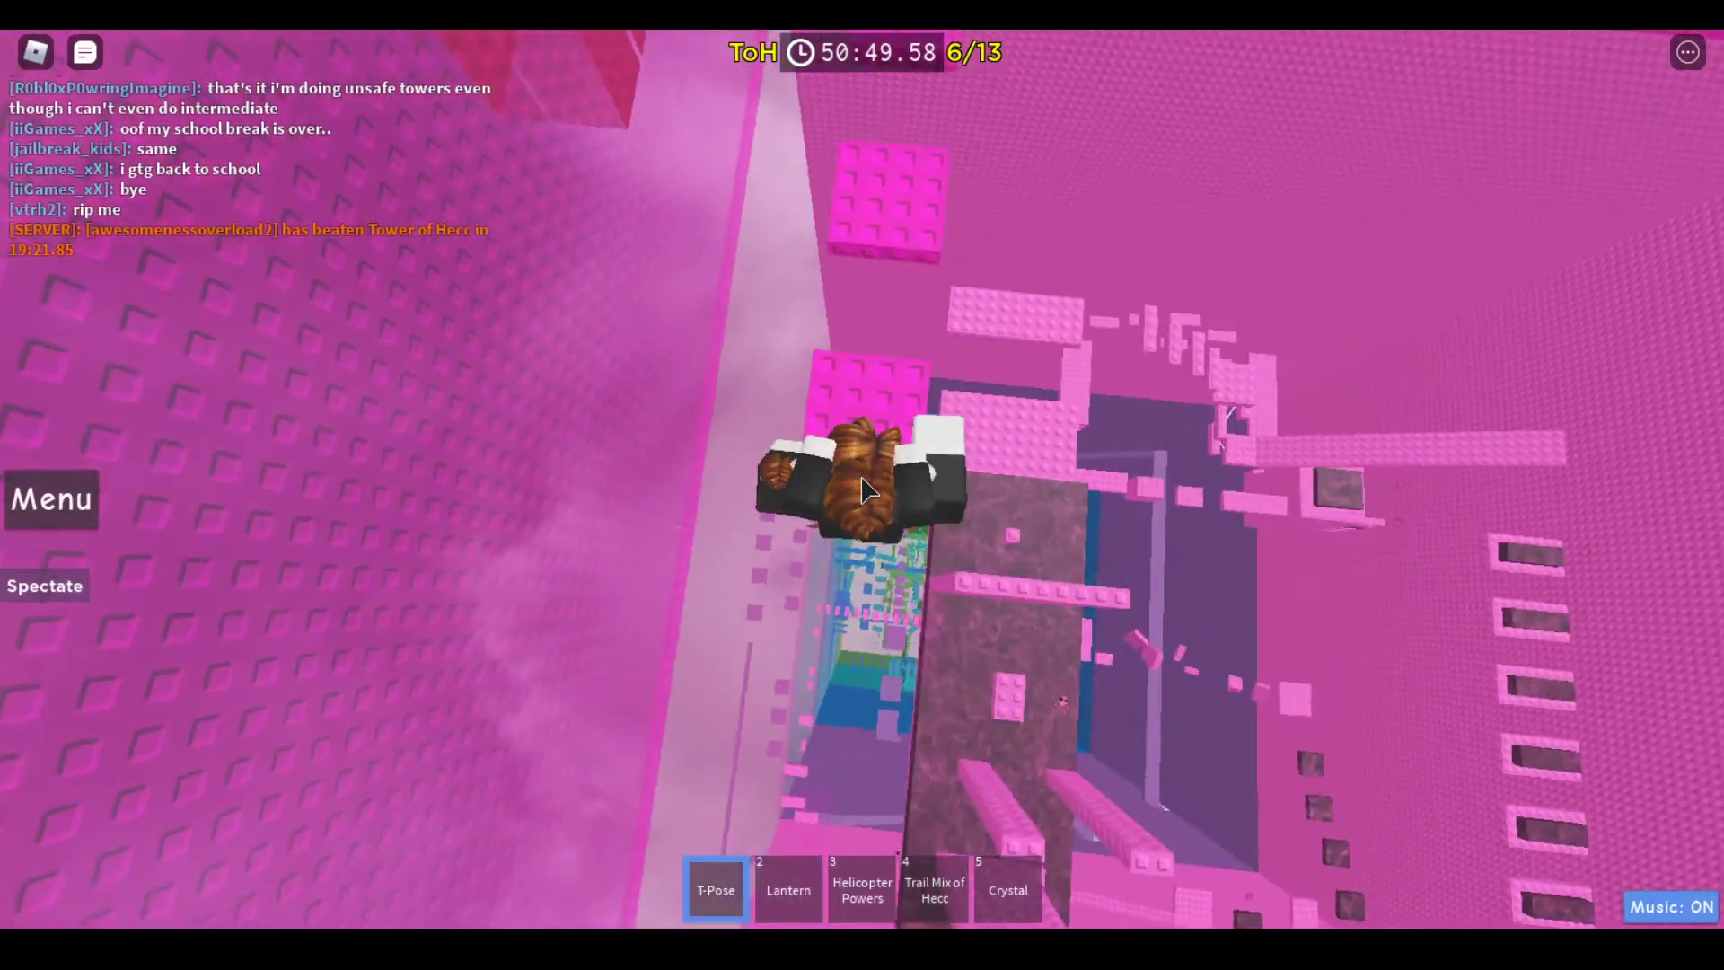
key(2)
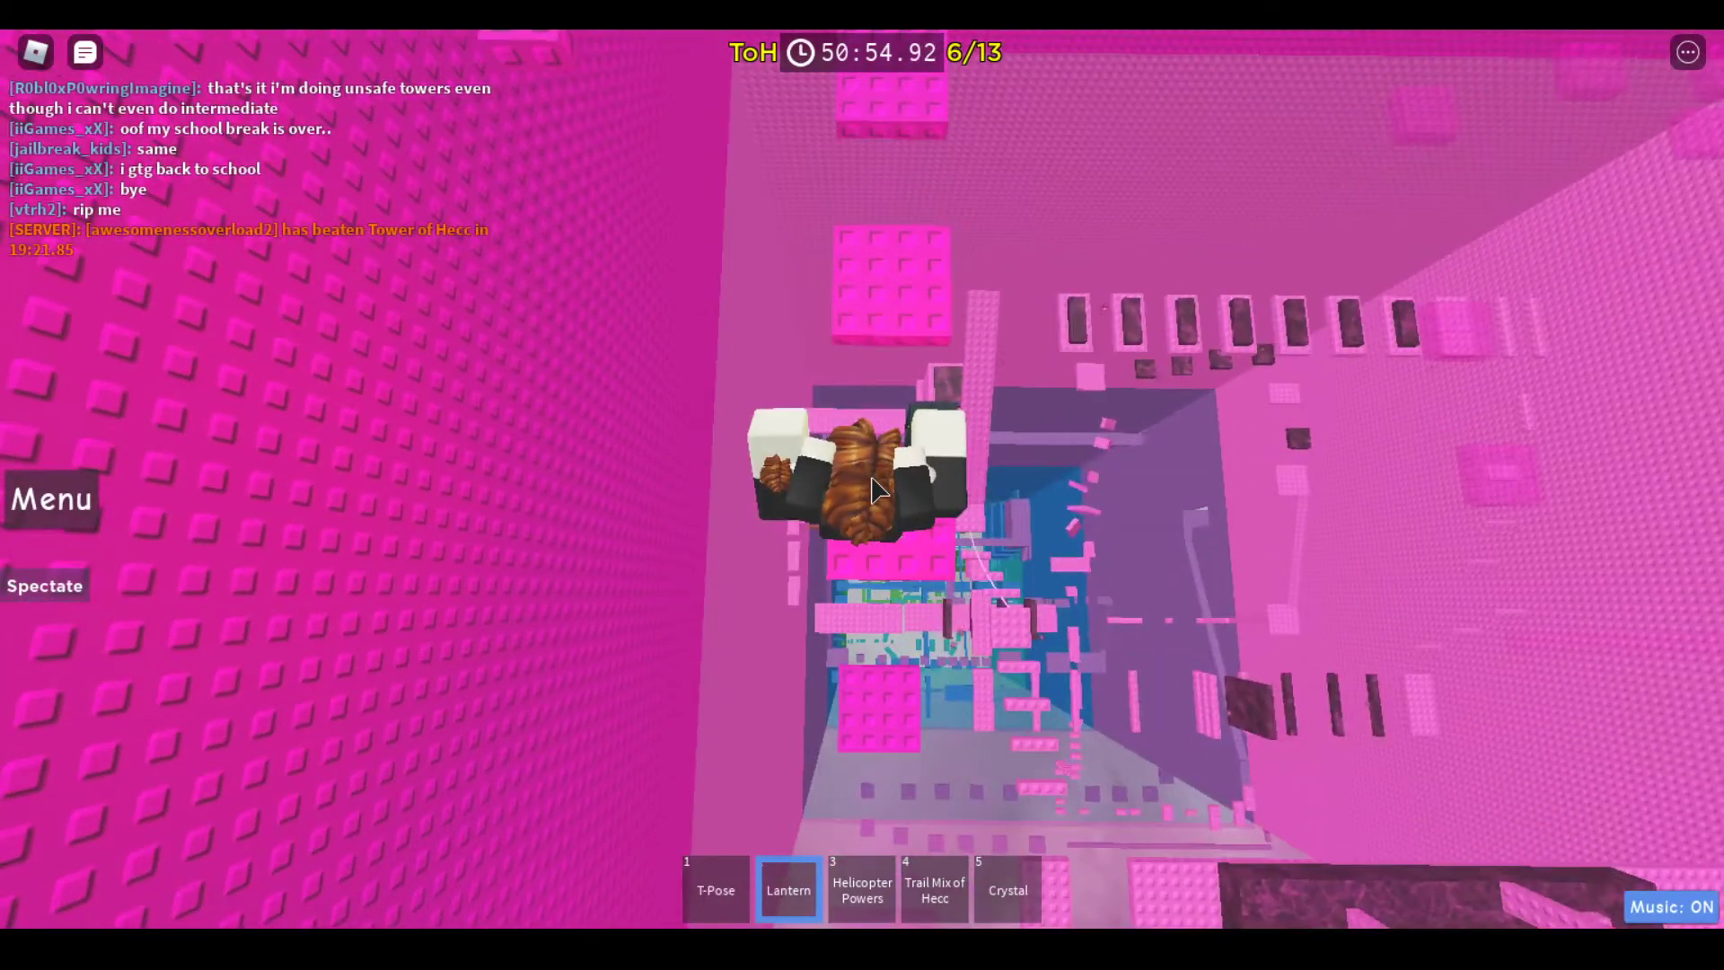
key(1)
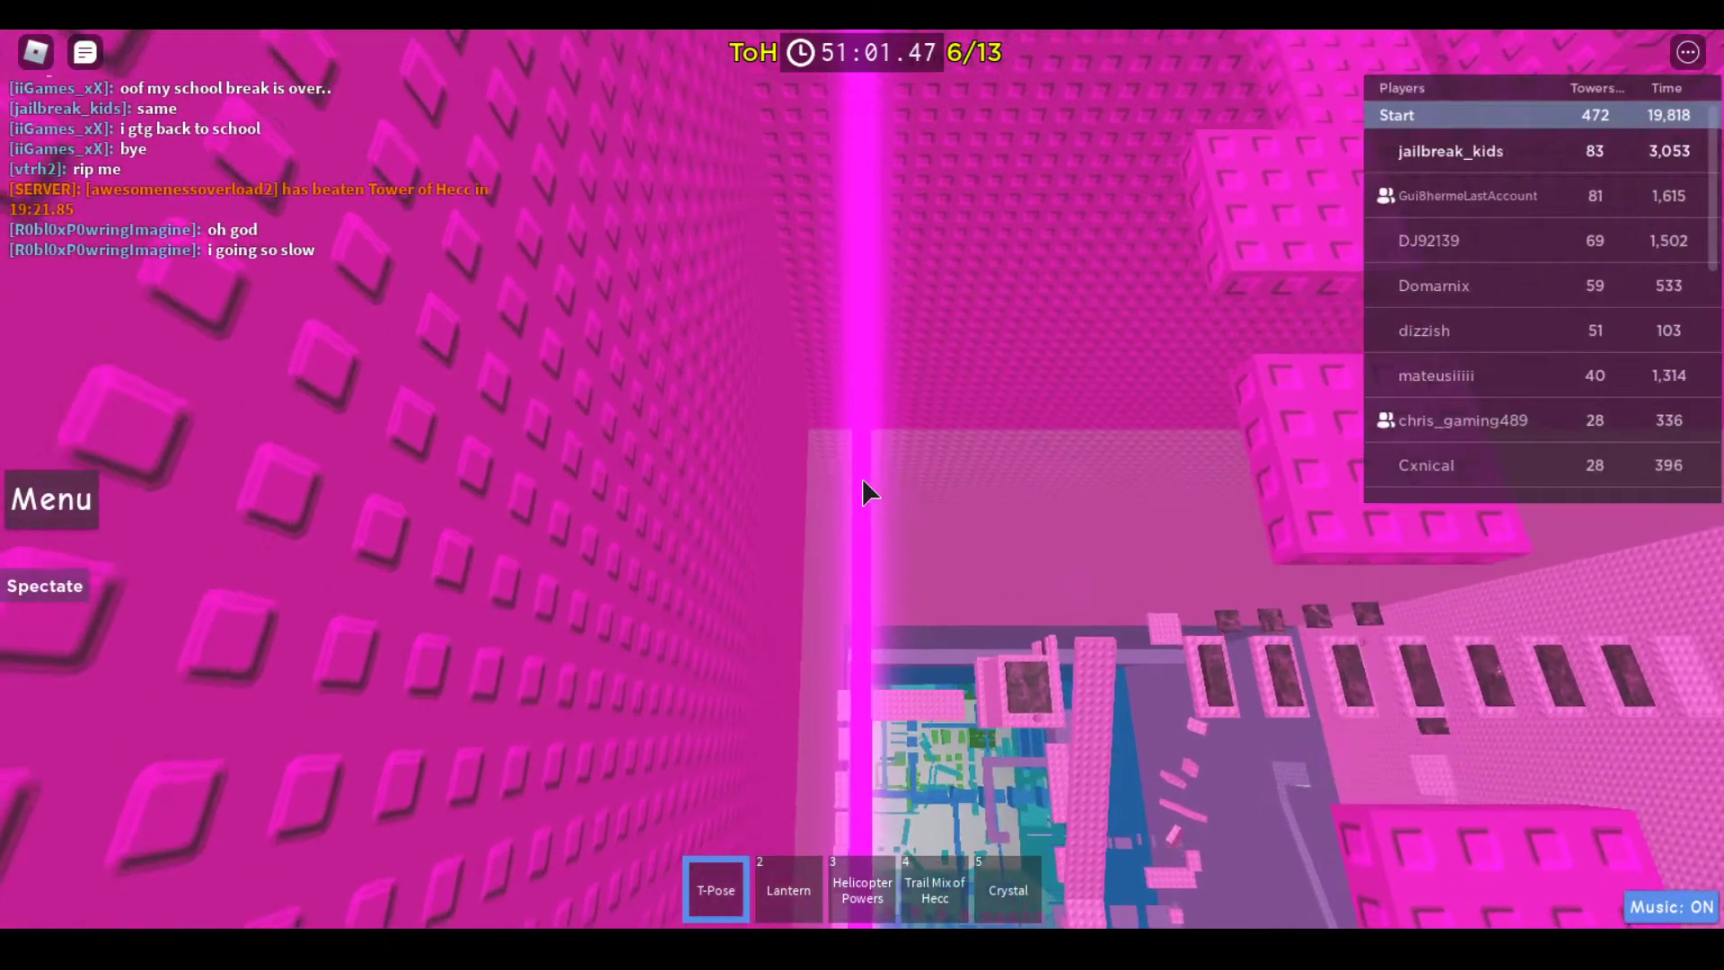
scroll(861, 480, down, 3)
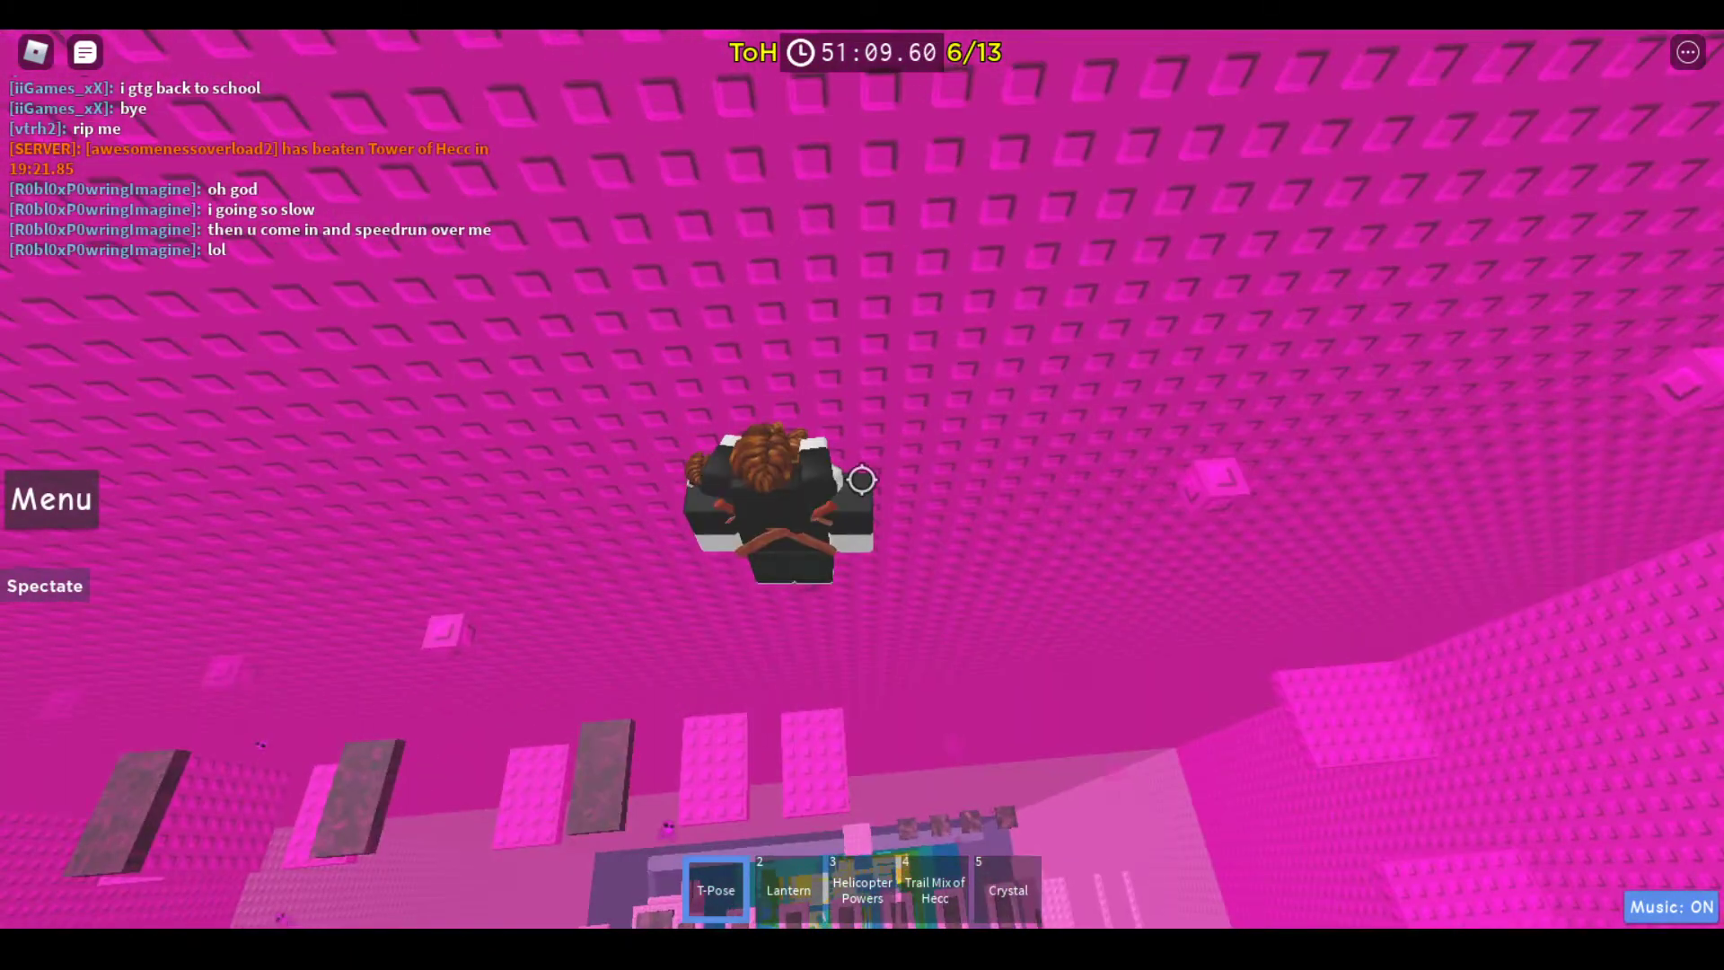
Climb the pink wall's top, equipping then stowing the Lantern and toggling the leaderboard
key(2)
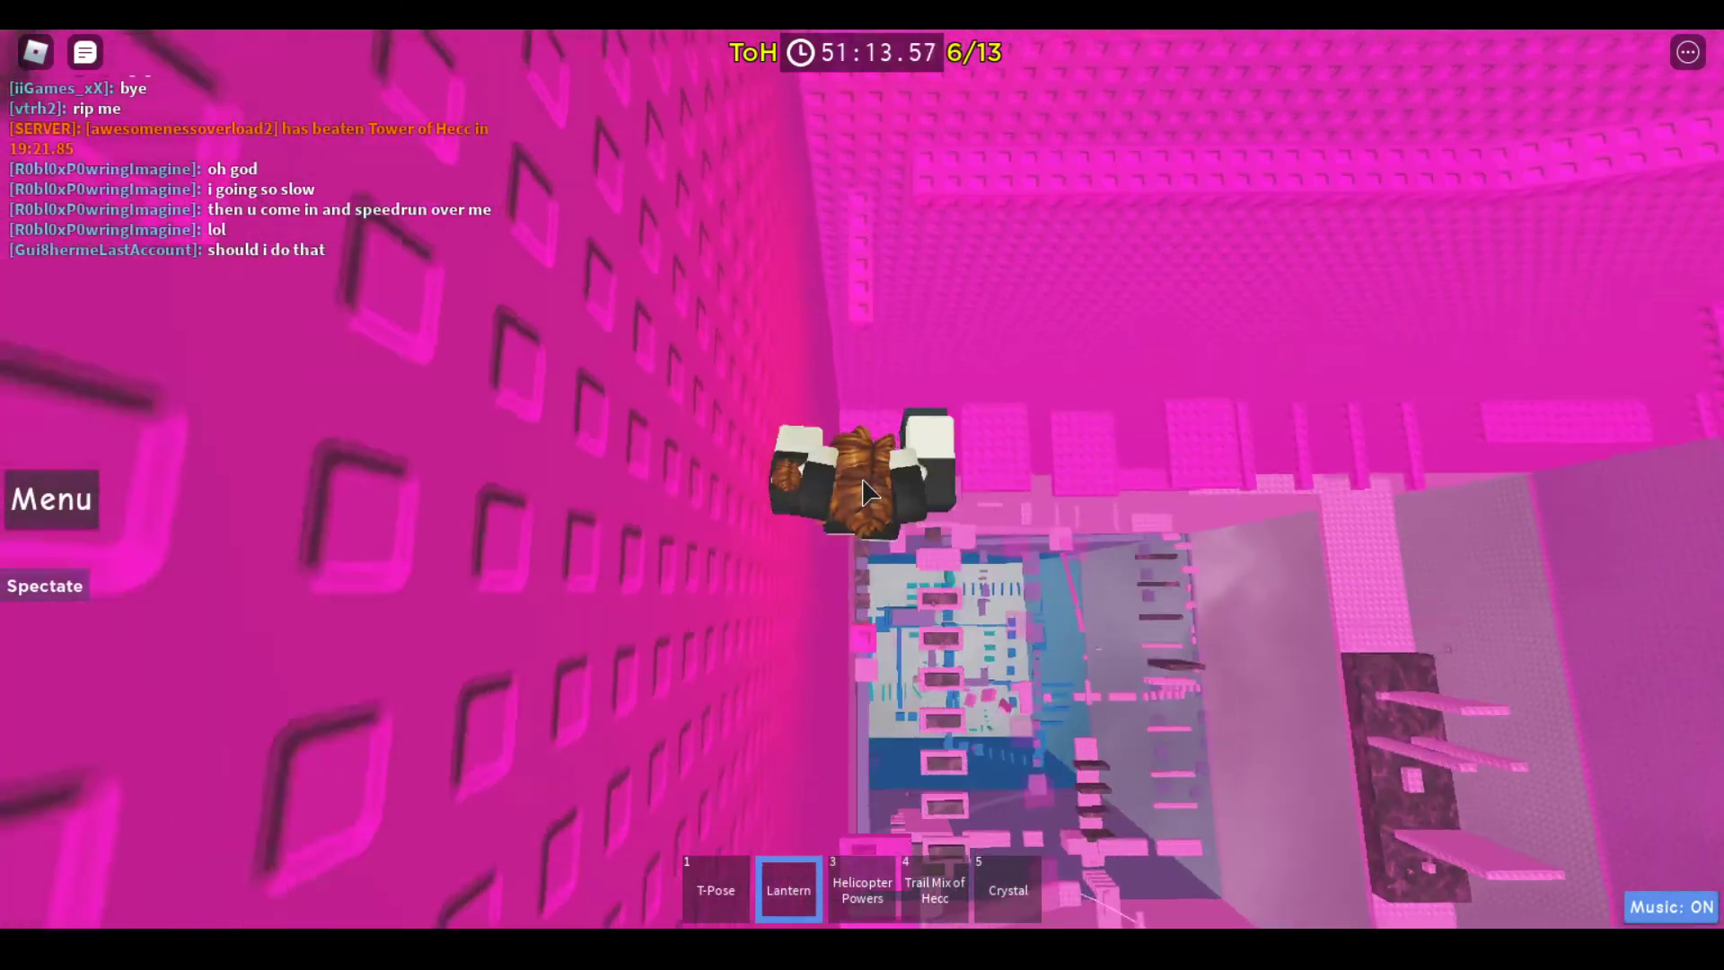
key(1)
key(Tab)
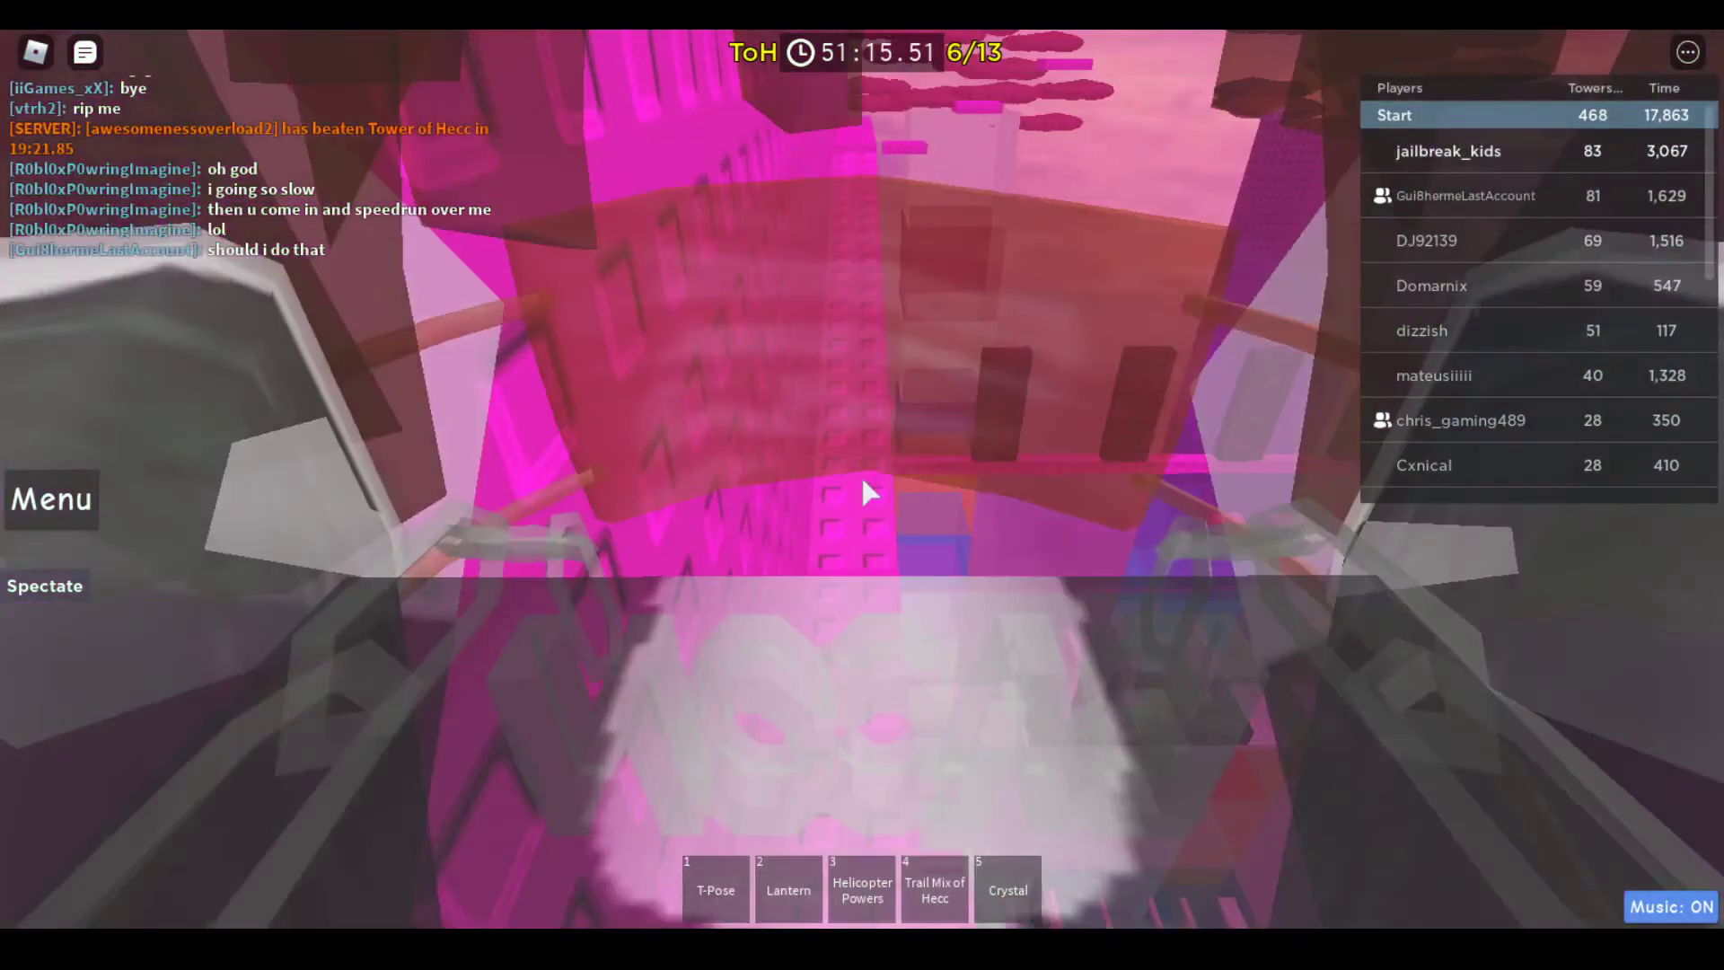
key(Tab)
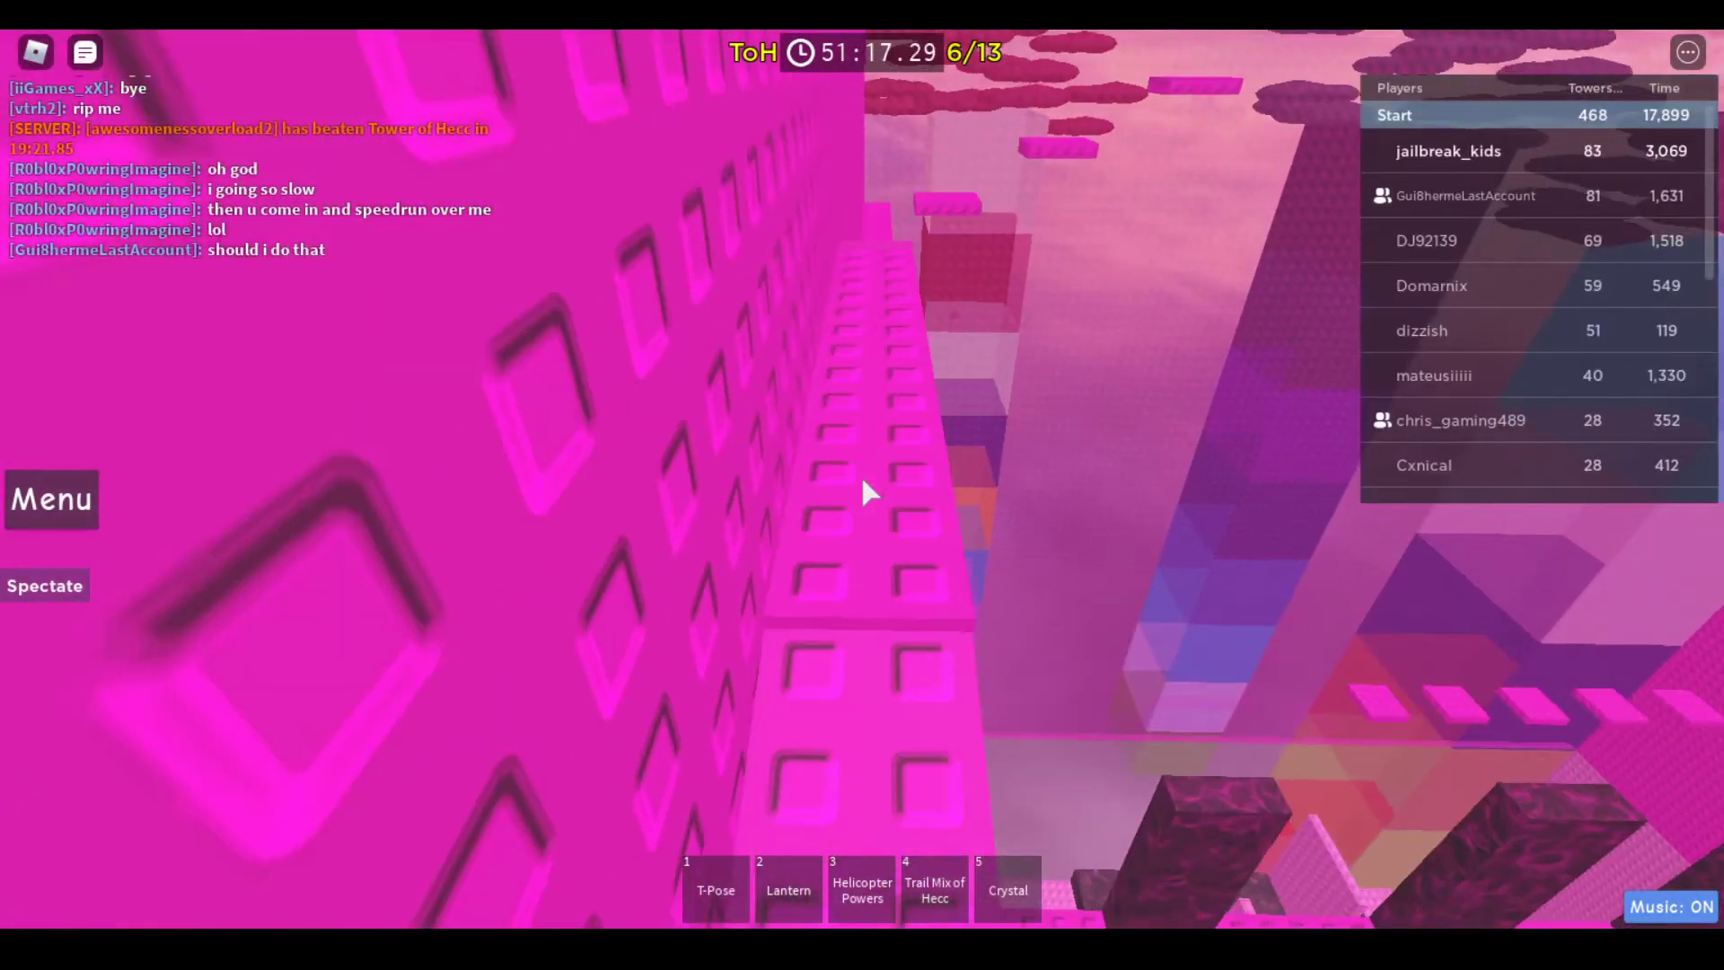
scroll(866, 494, down, 3)
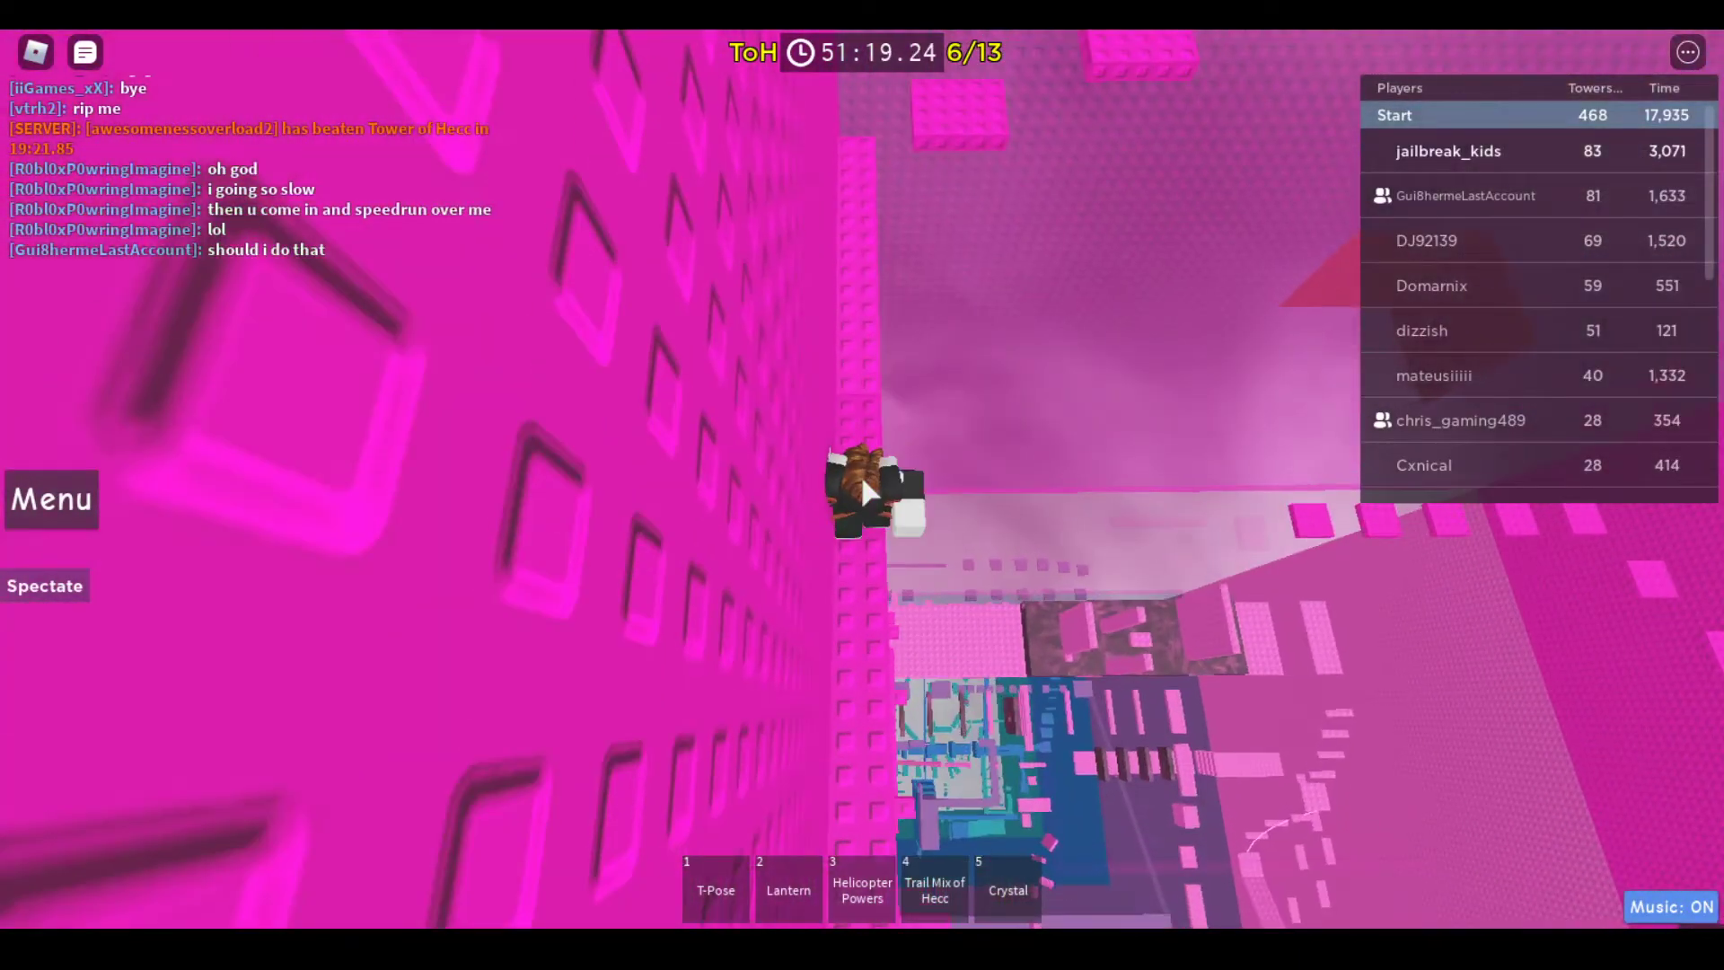
drag(867, 493, 867, 494)
key(Tab)
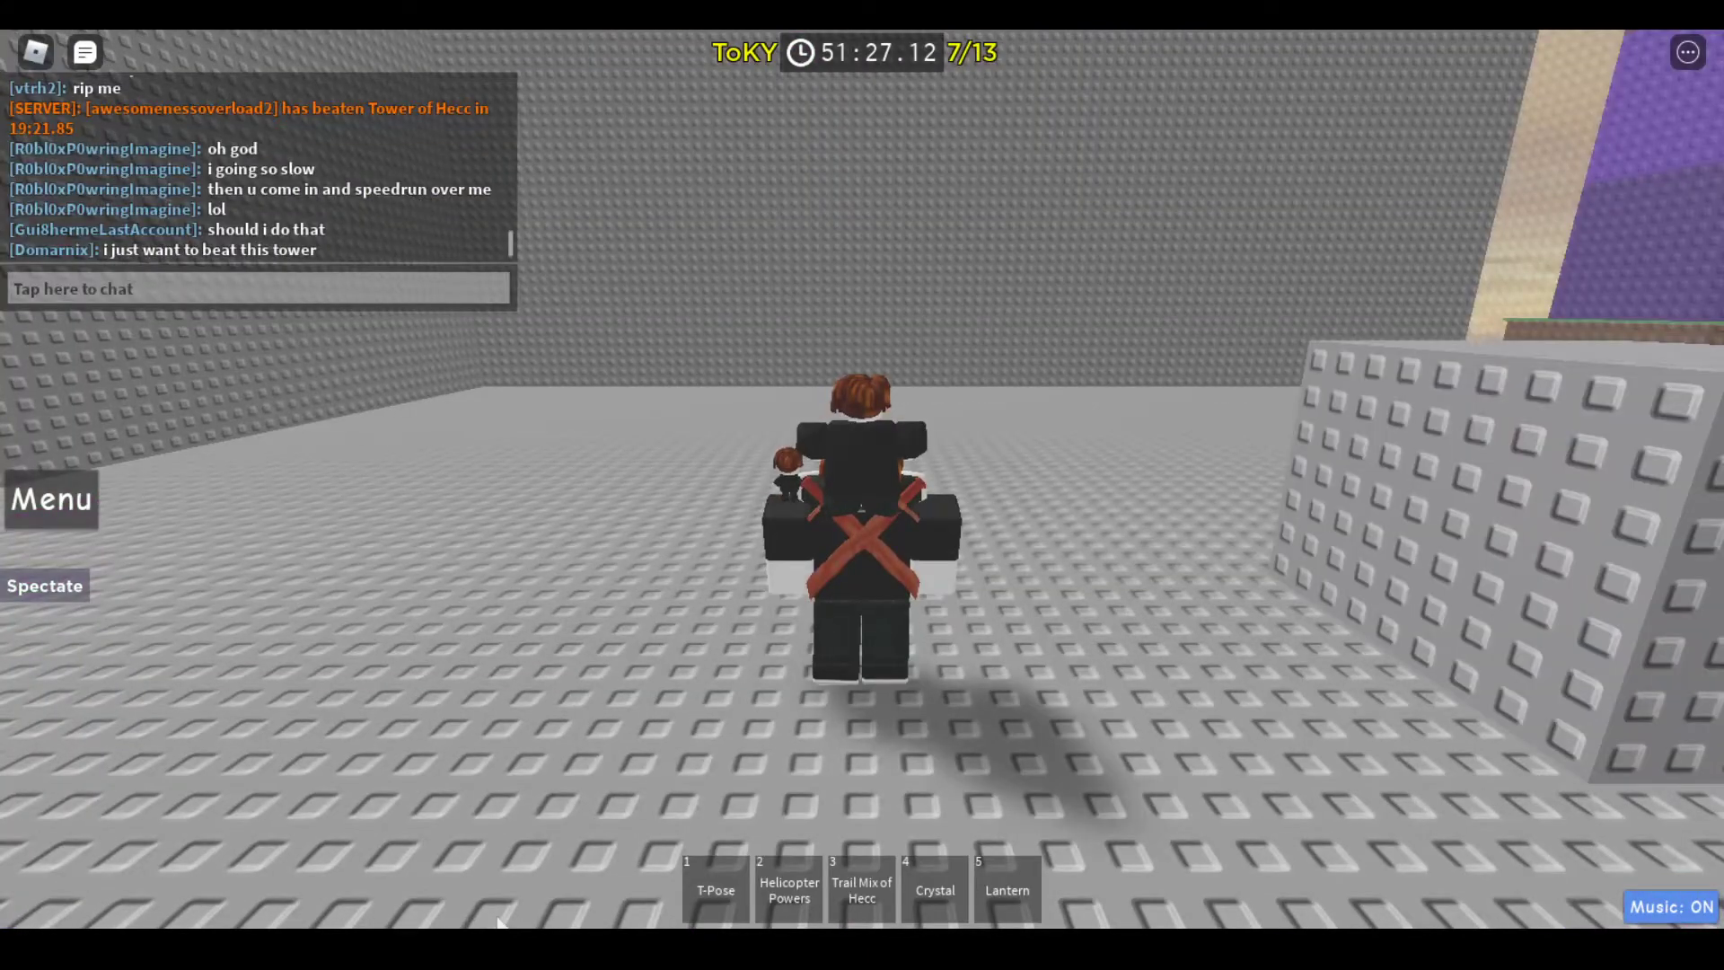
Toggle the leaderboard and jump across the grey wall platforms
key(Tab)
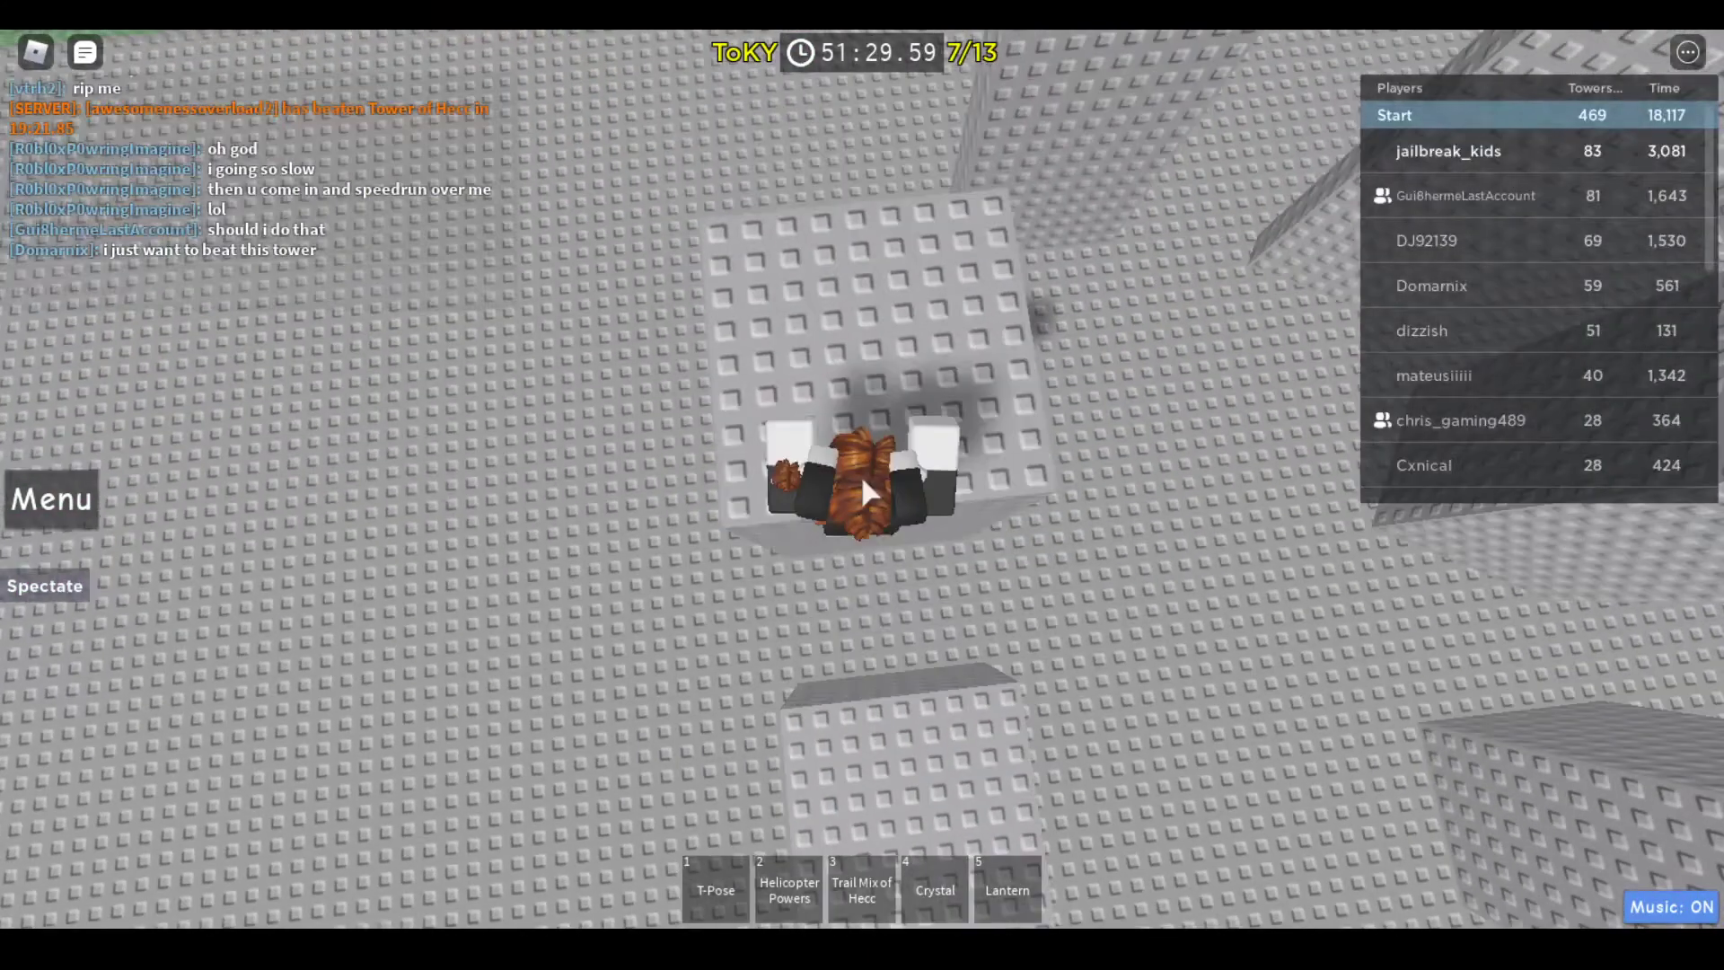
key(Tab)
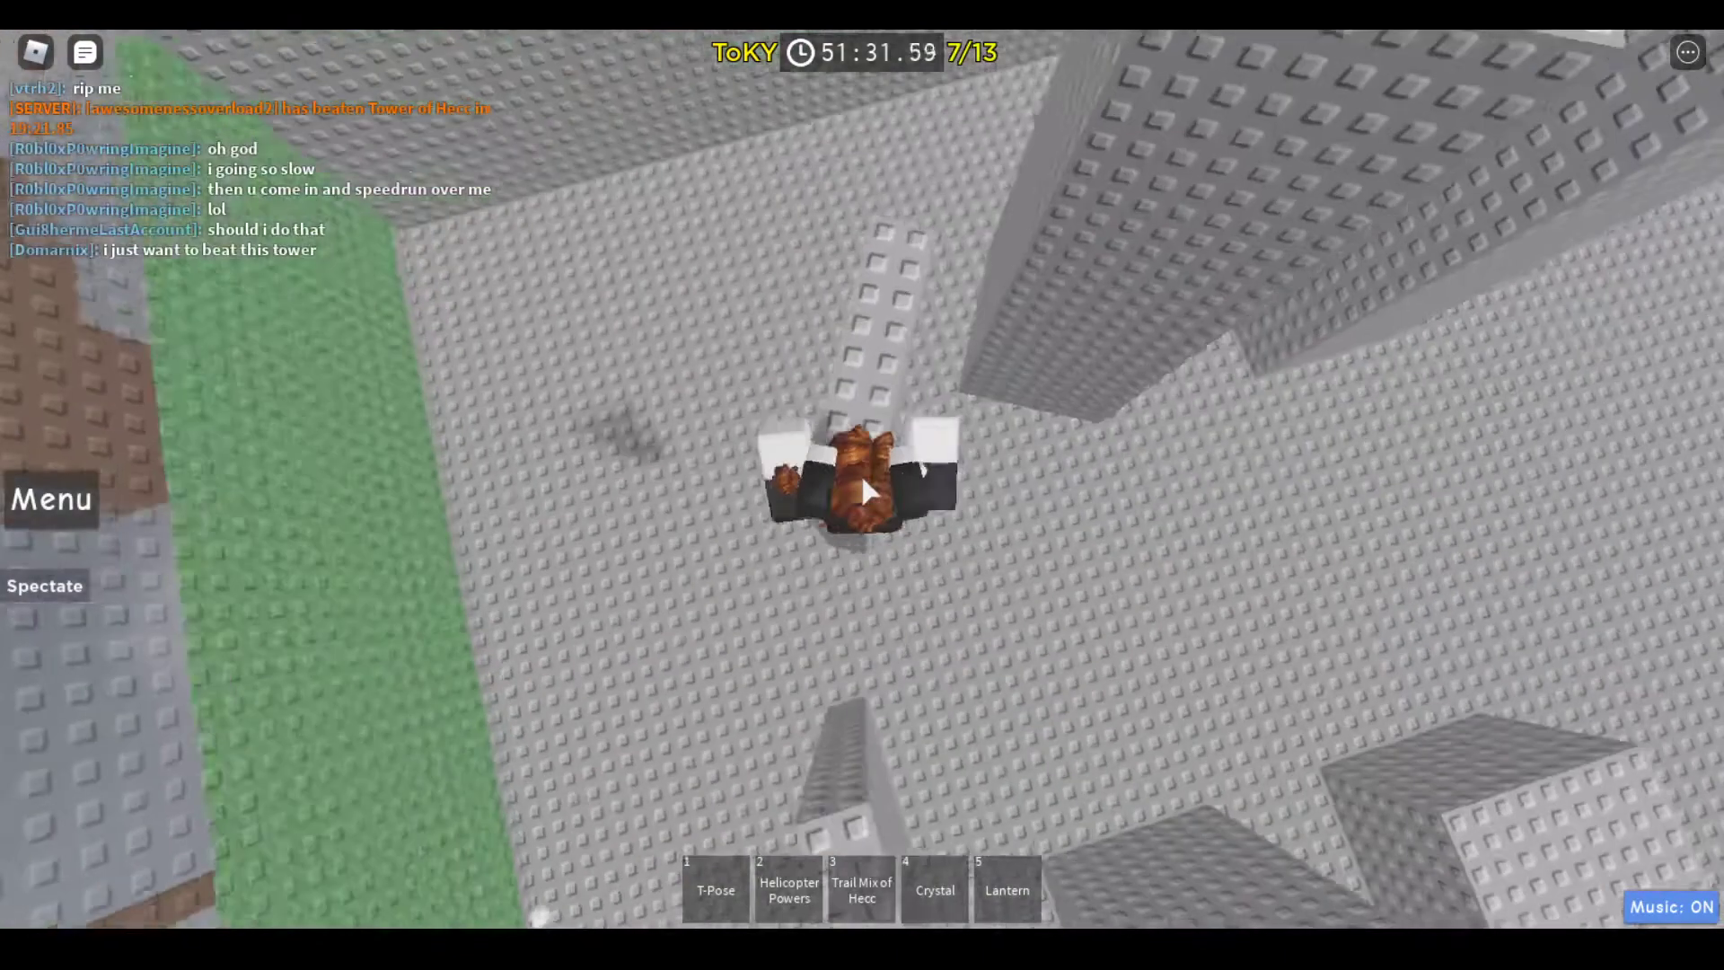
key(w)
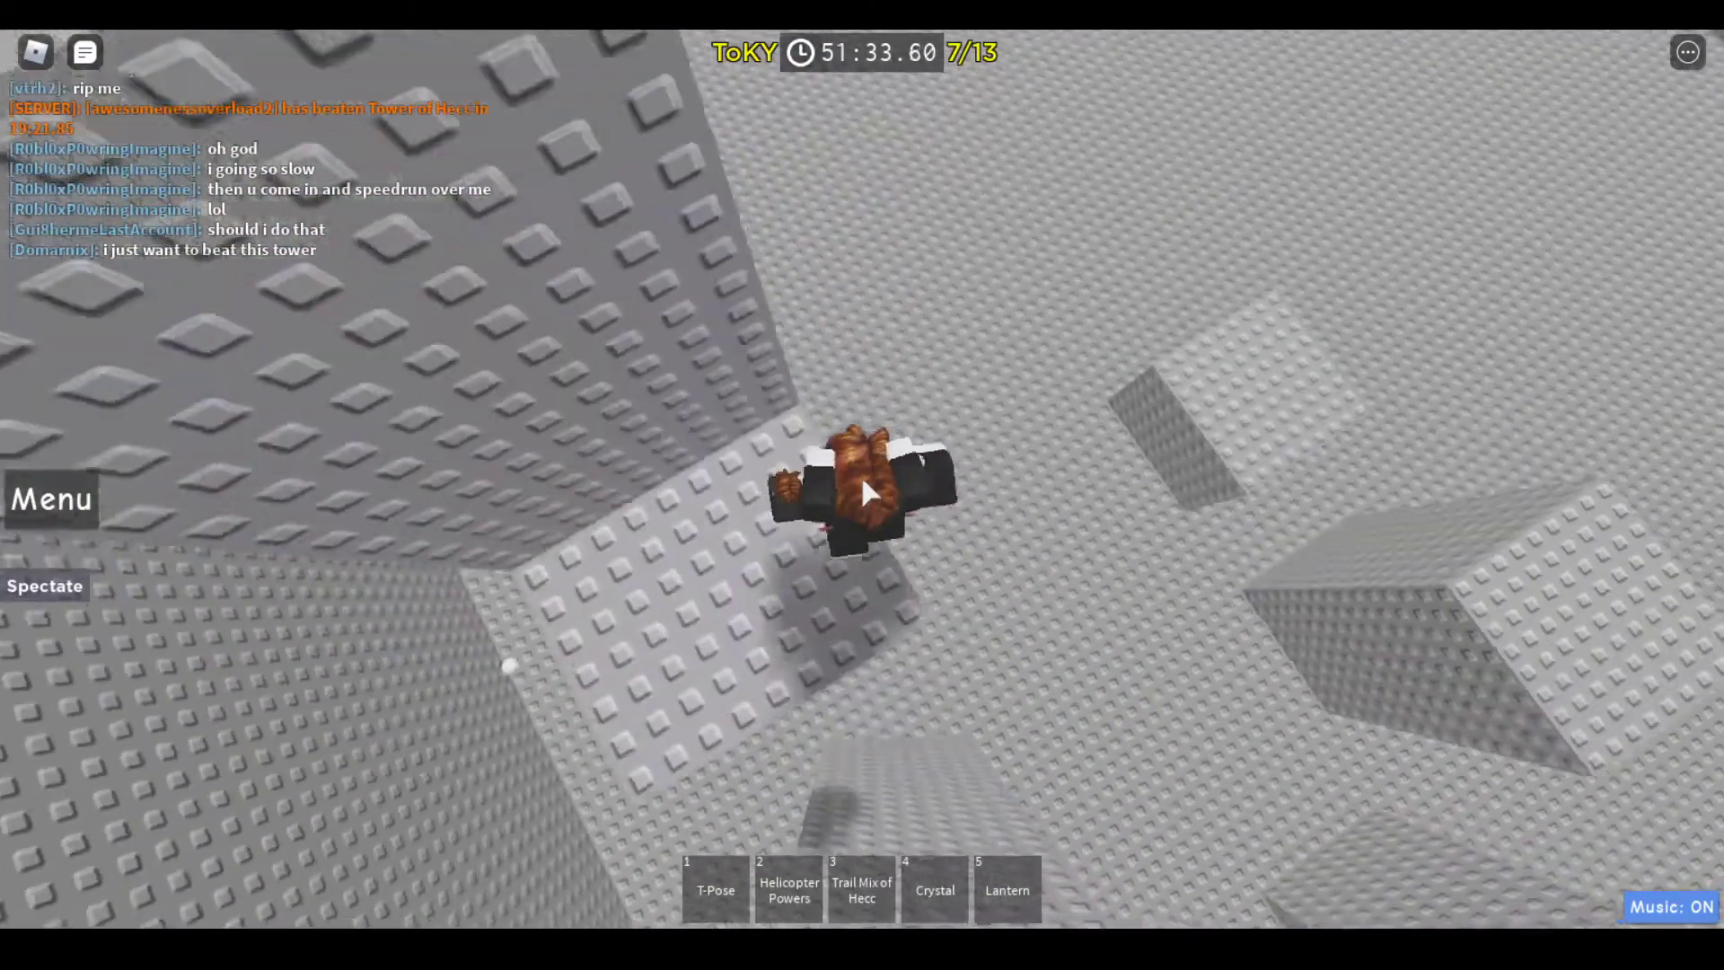
key(w)
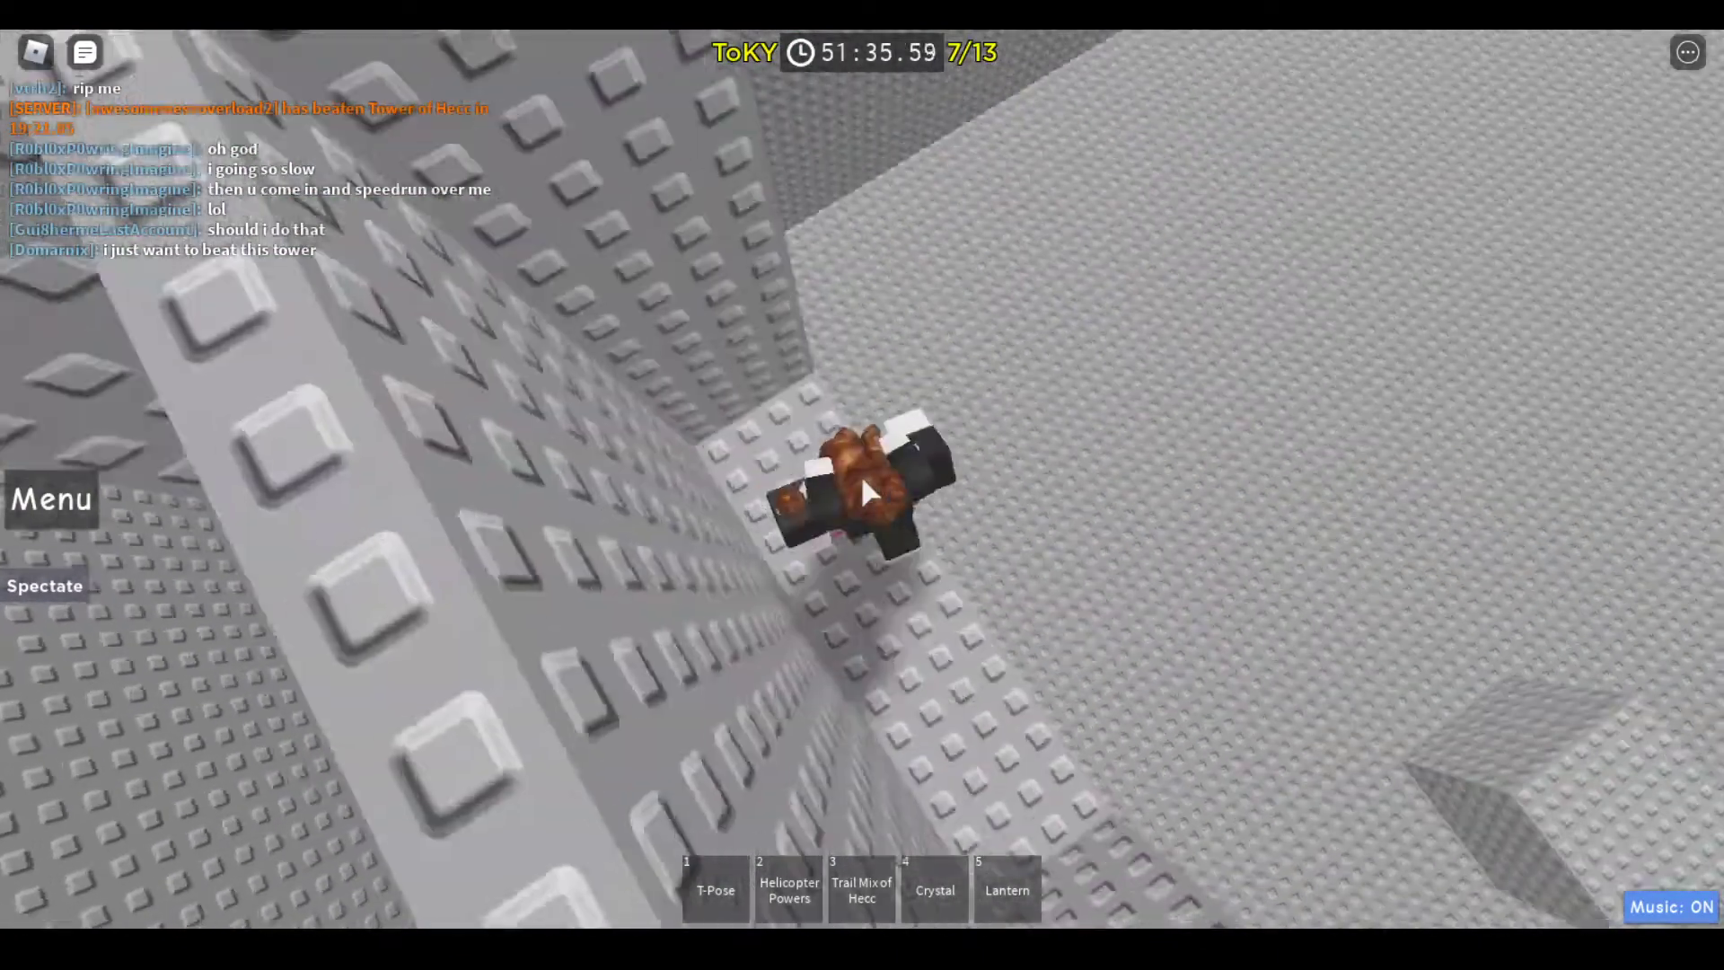
key(w)
key(w)
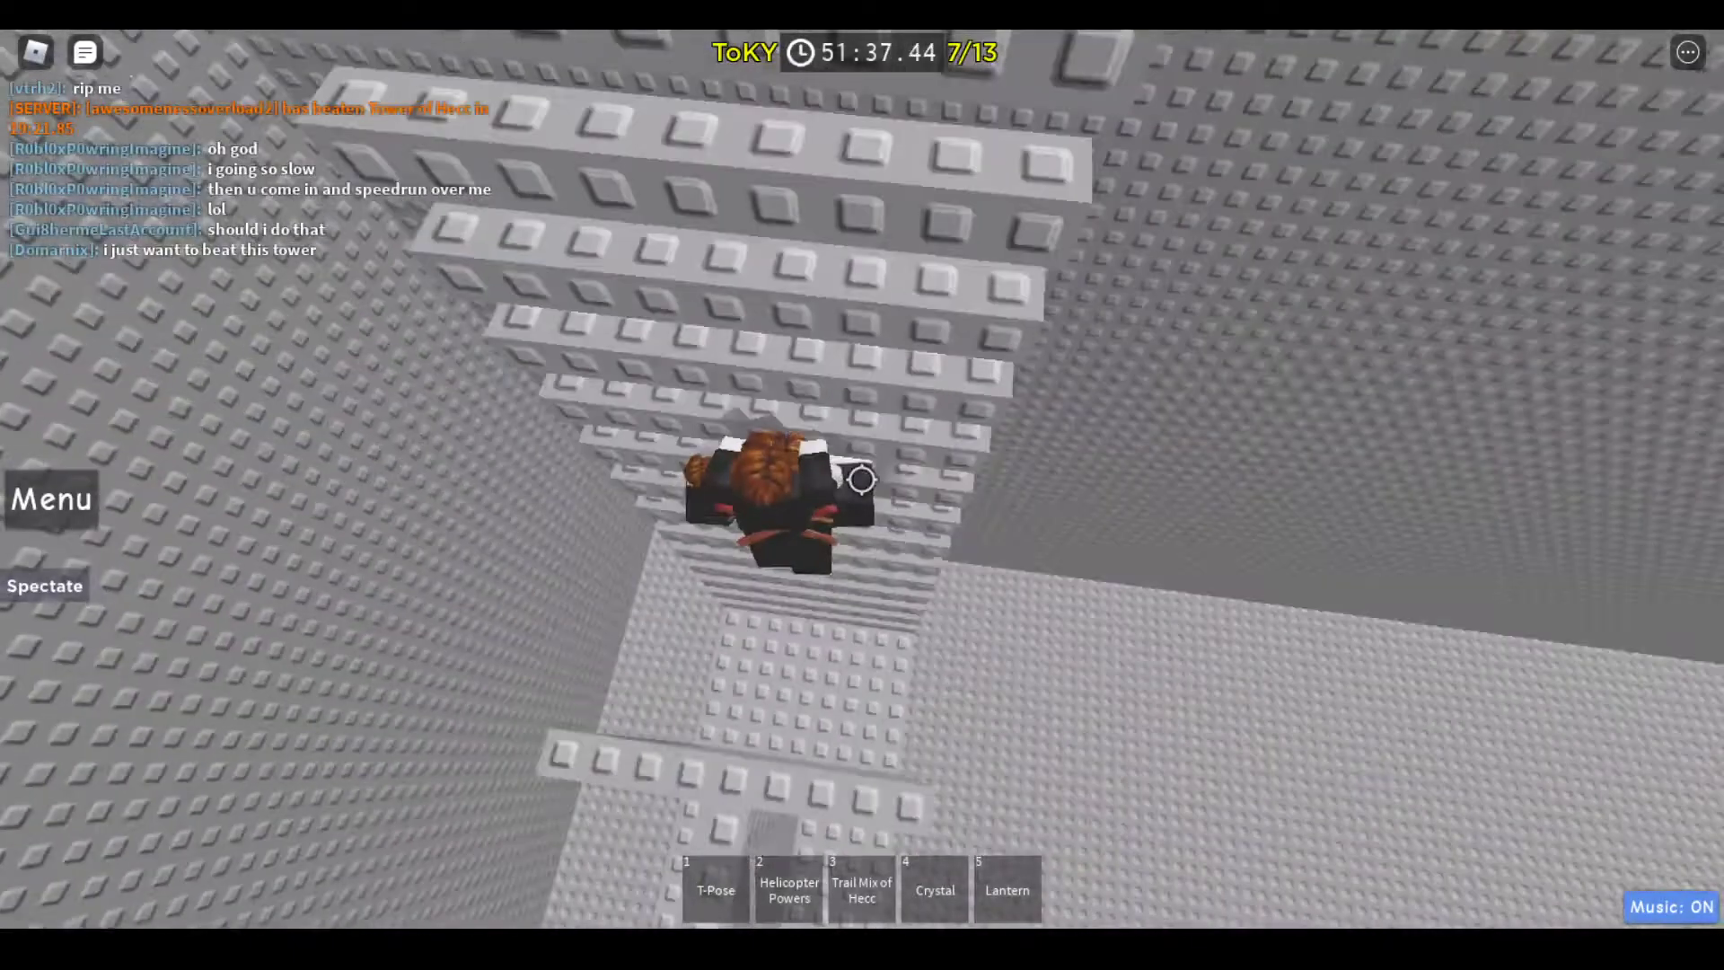
key(w)
key(Tab)
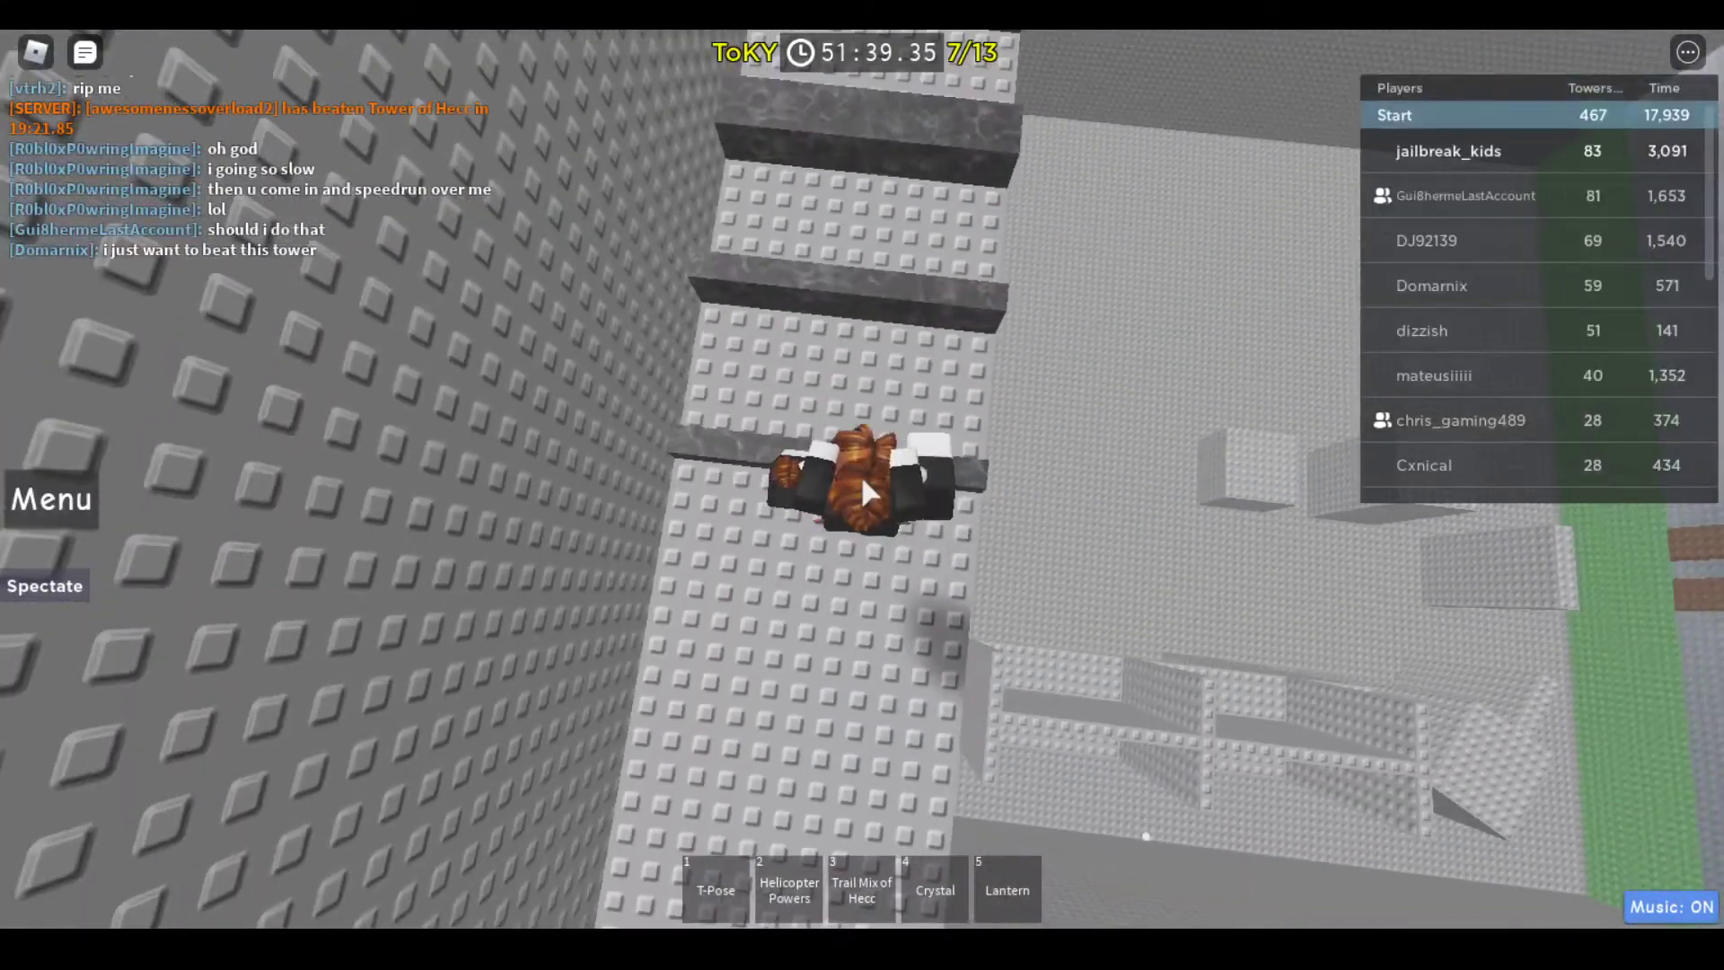
key(w)
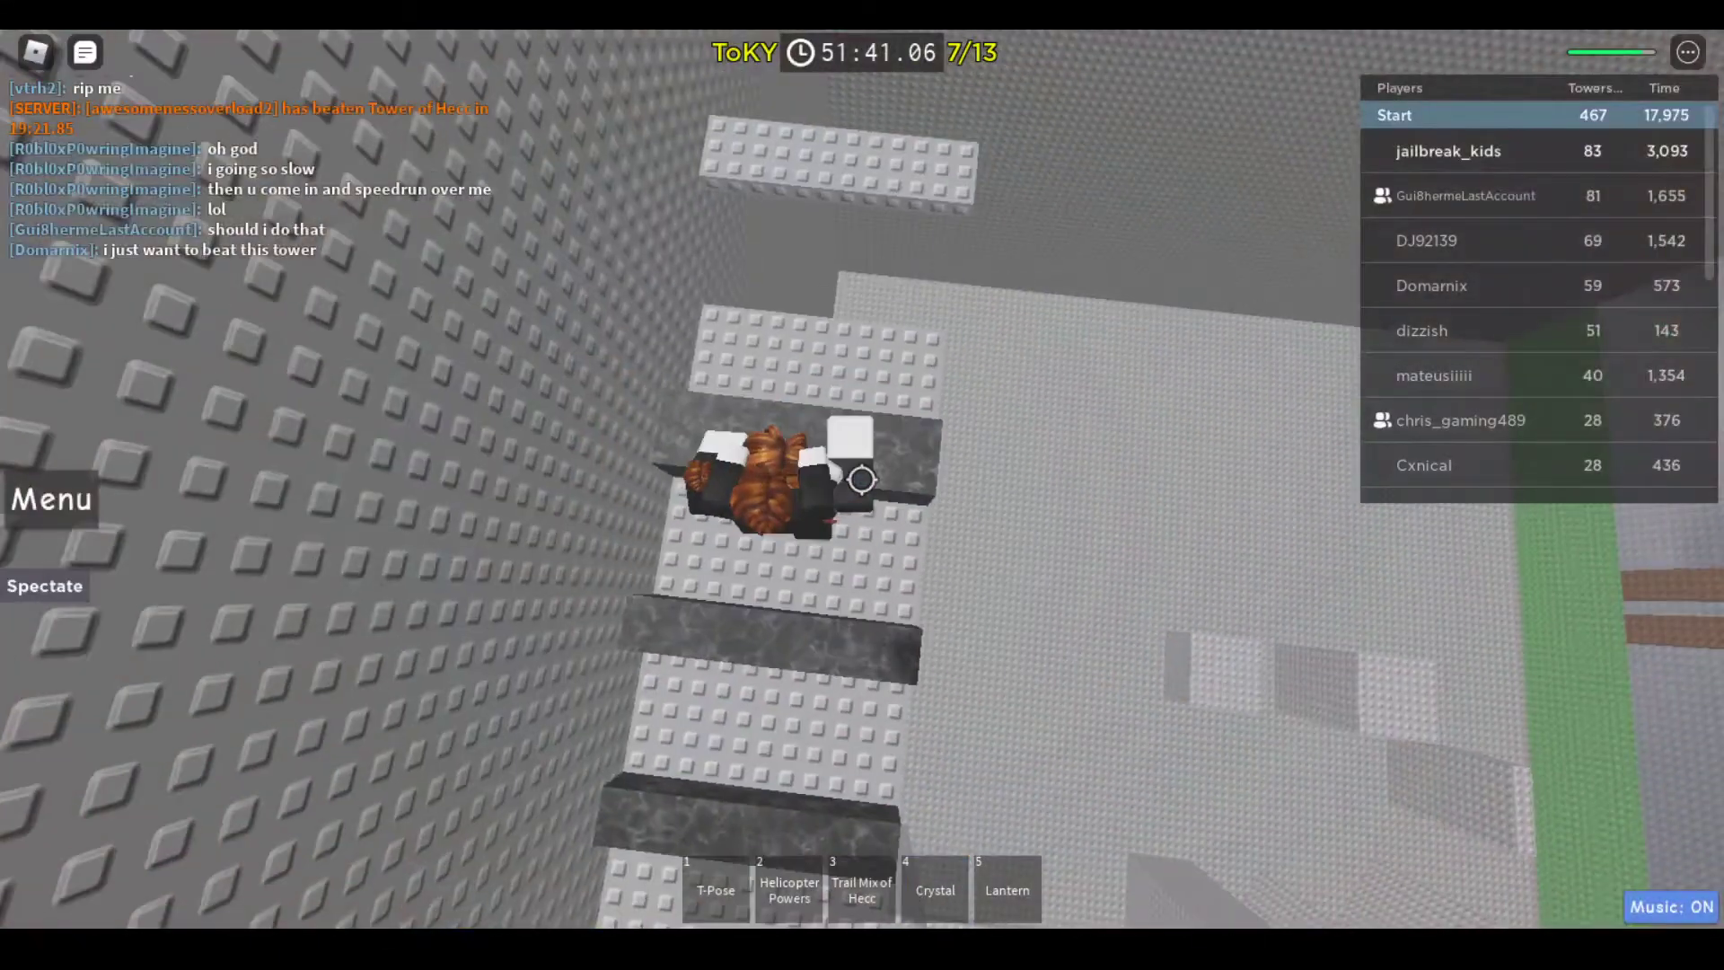
Check the inventory, equip Trail Mix of Hecc, and chat 'at least u beat ToM'
key(grave)
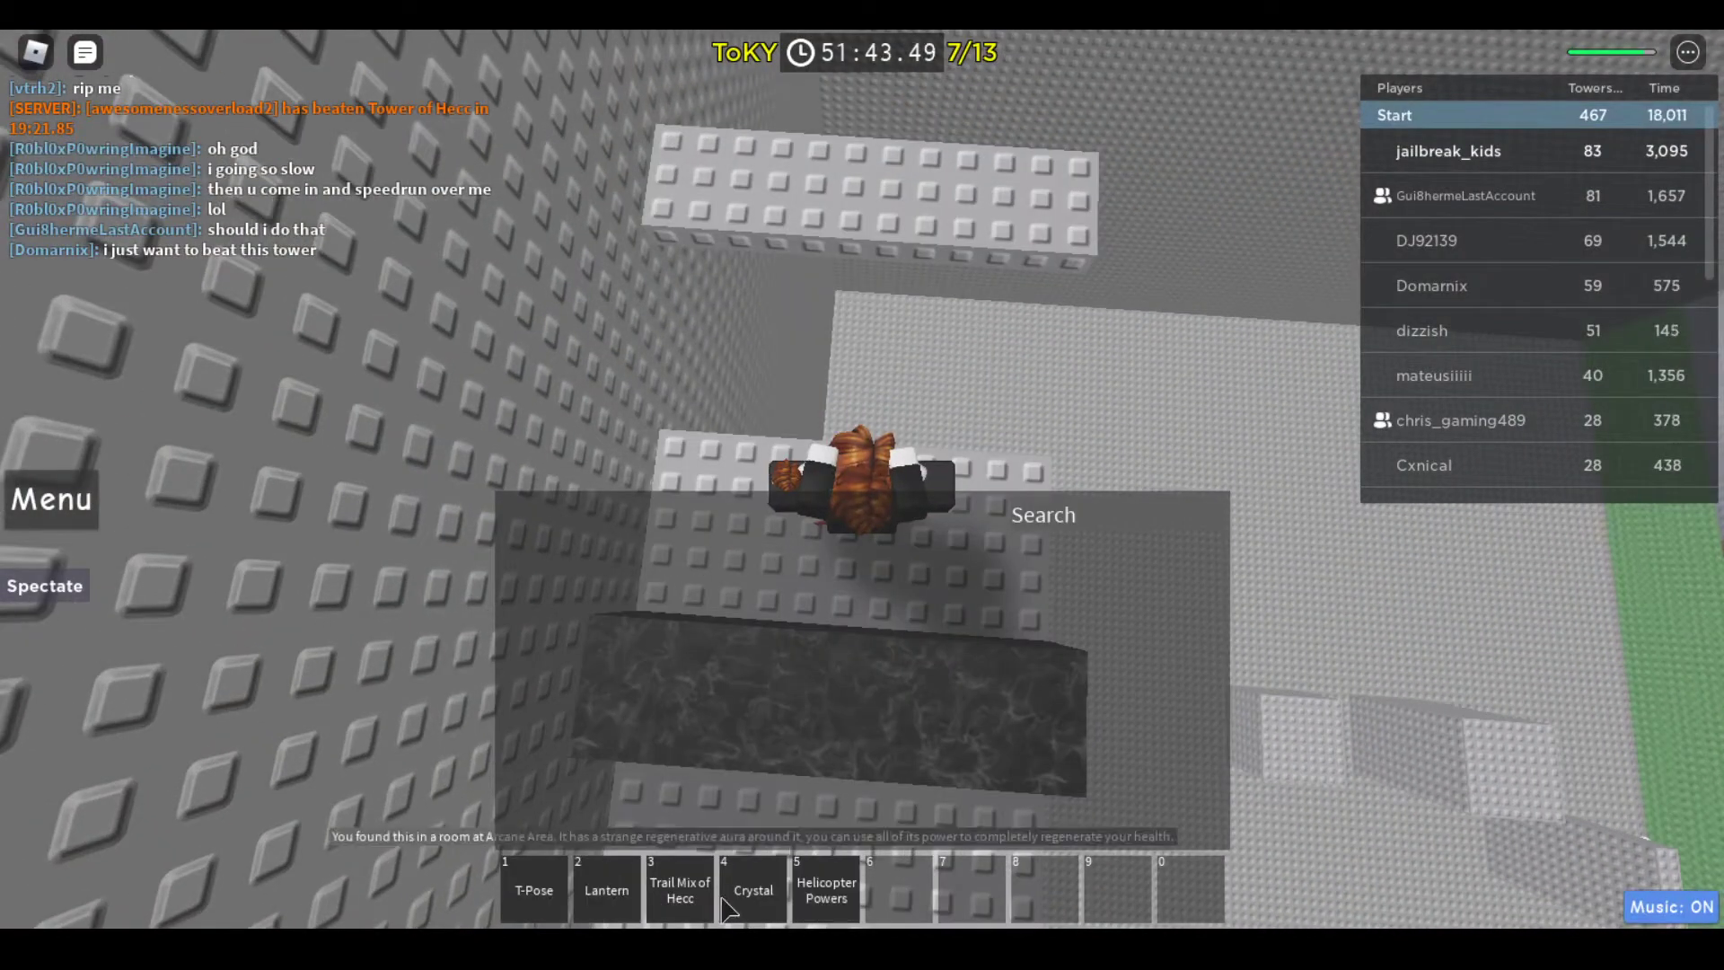
key(grave)
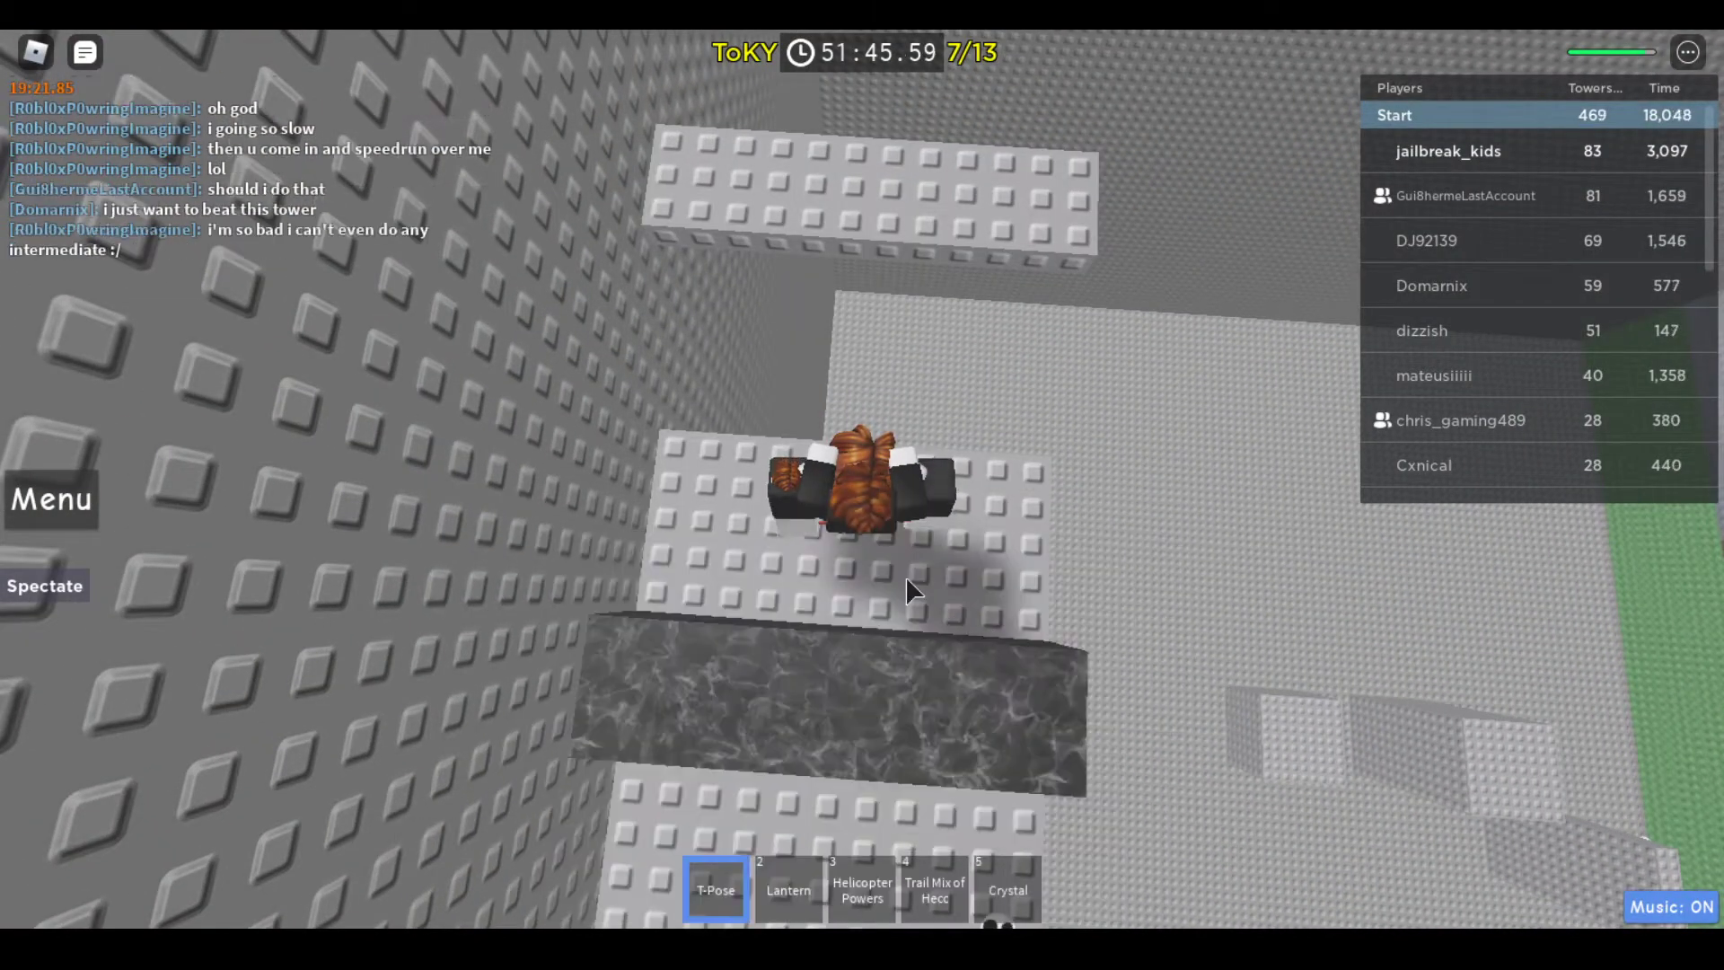
key(4)
drag(907, 575, 933, 409)
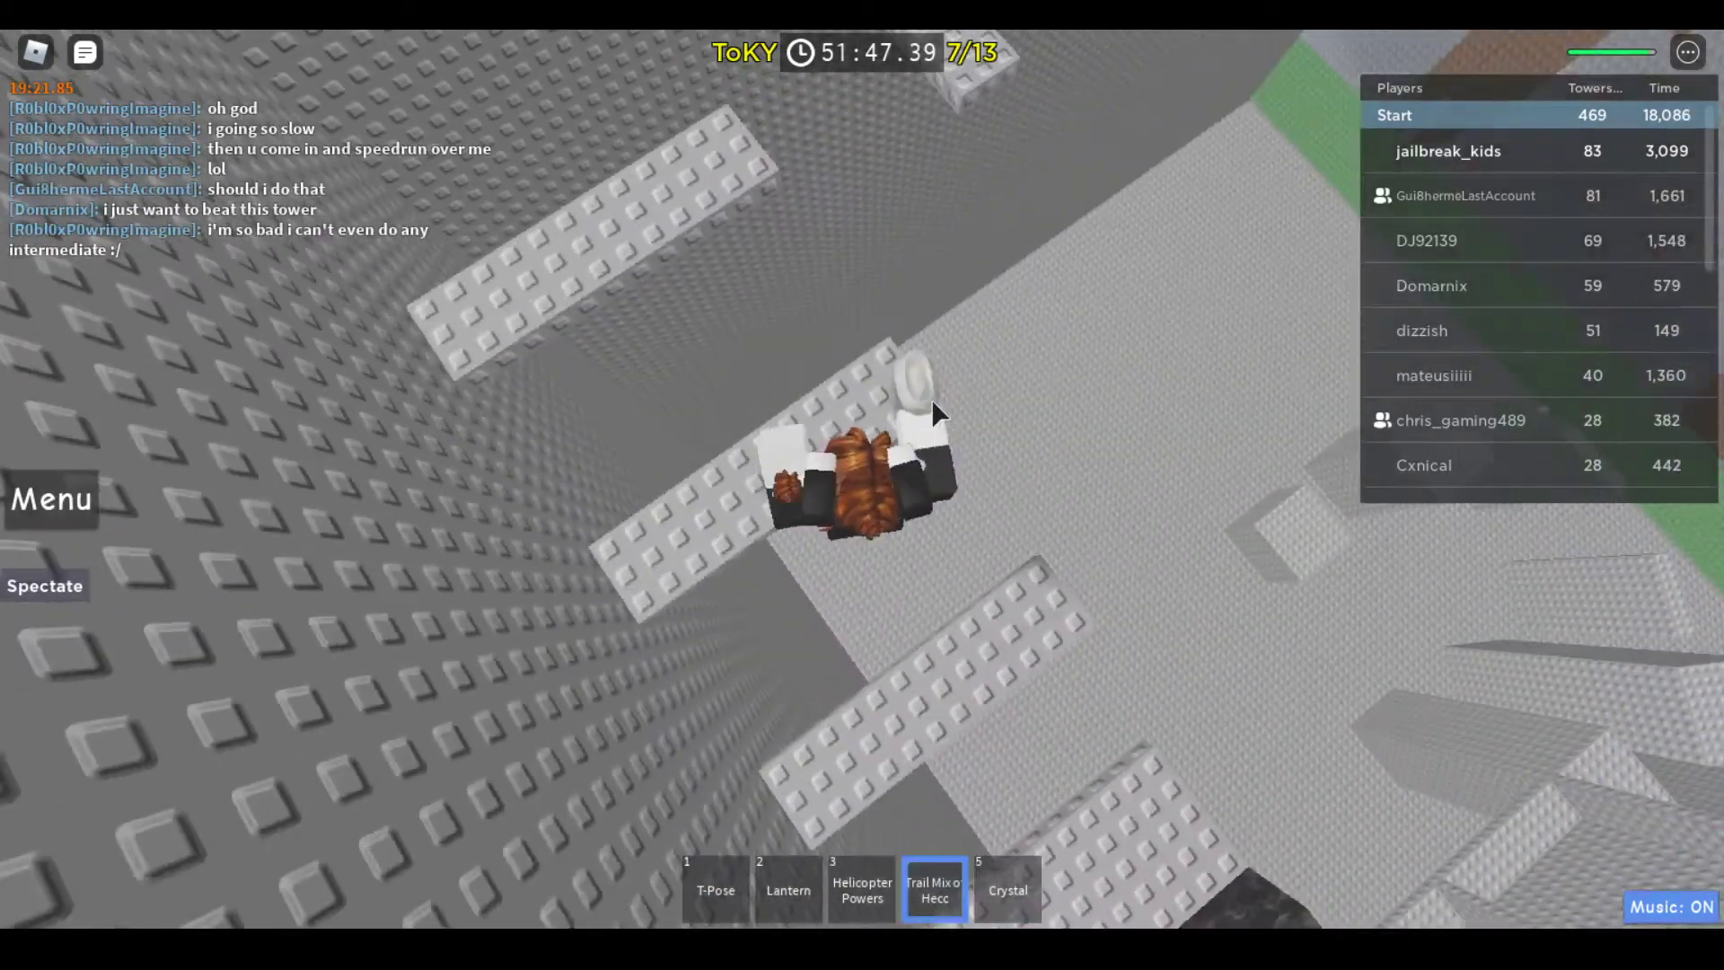
key(w)
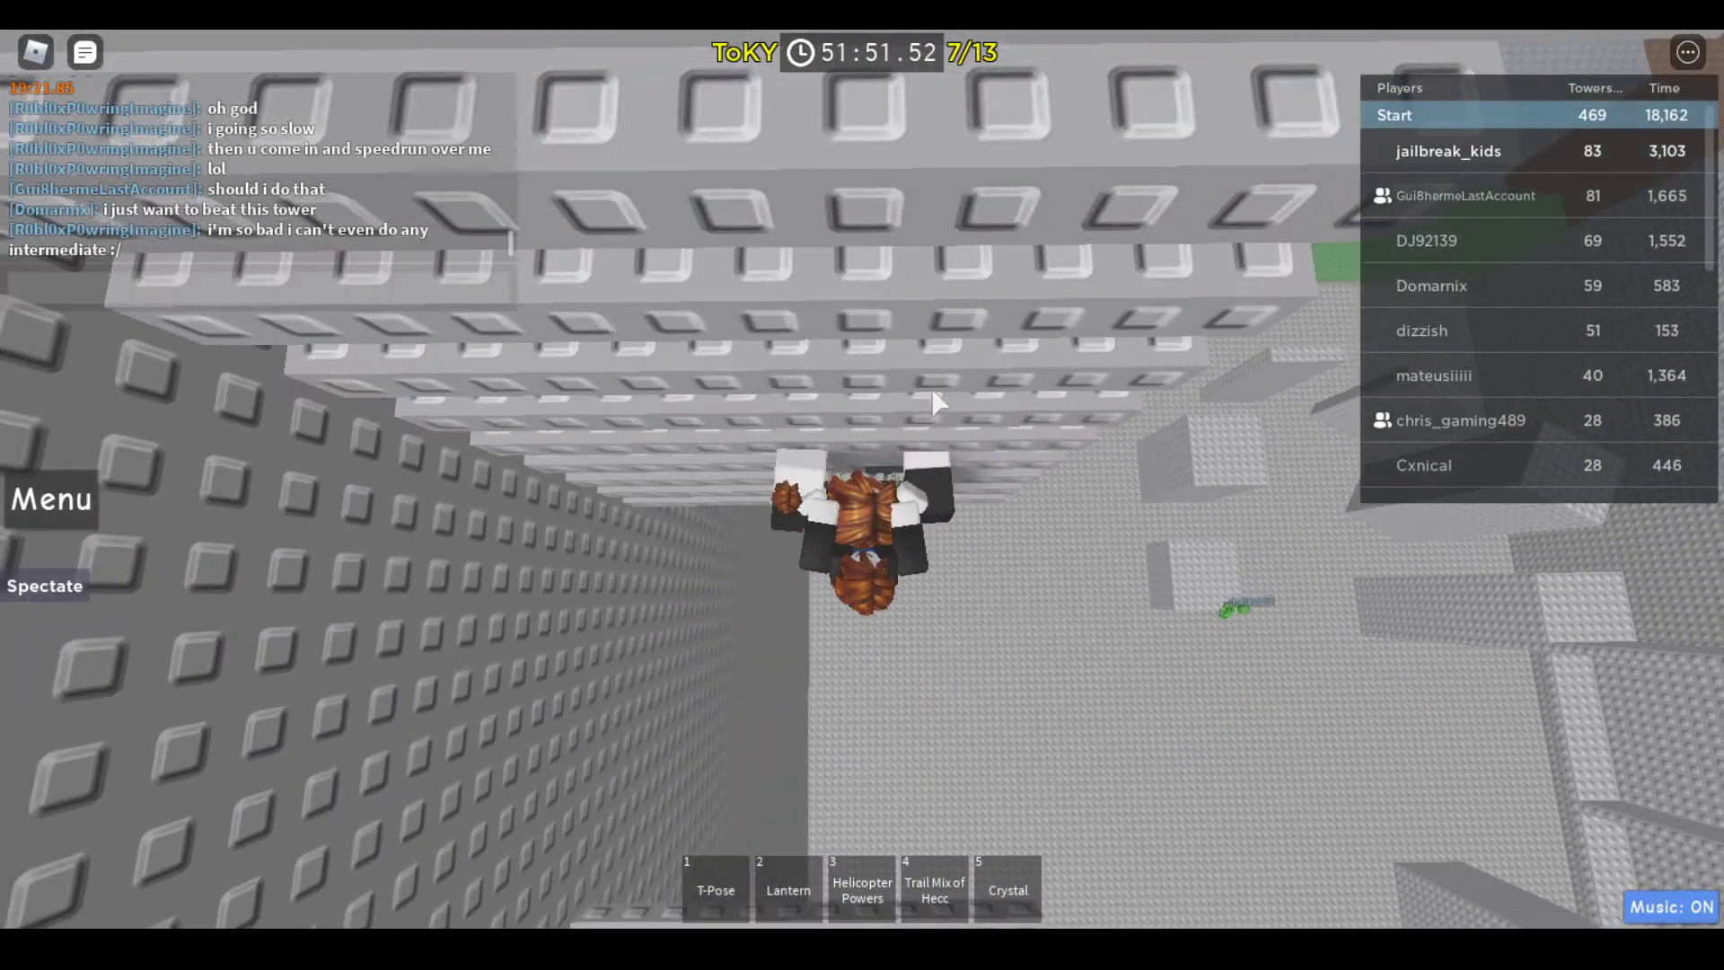
key(slash)
text(at least )
text( ToM)
key(Return)
Climb across the green platforms and along the green beam to its end
key(w)
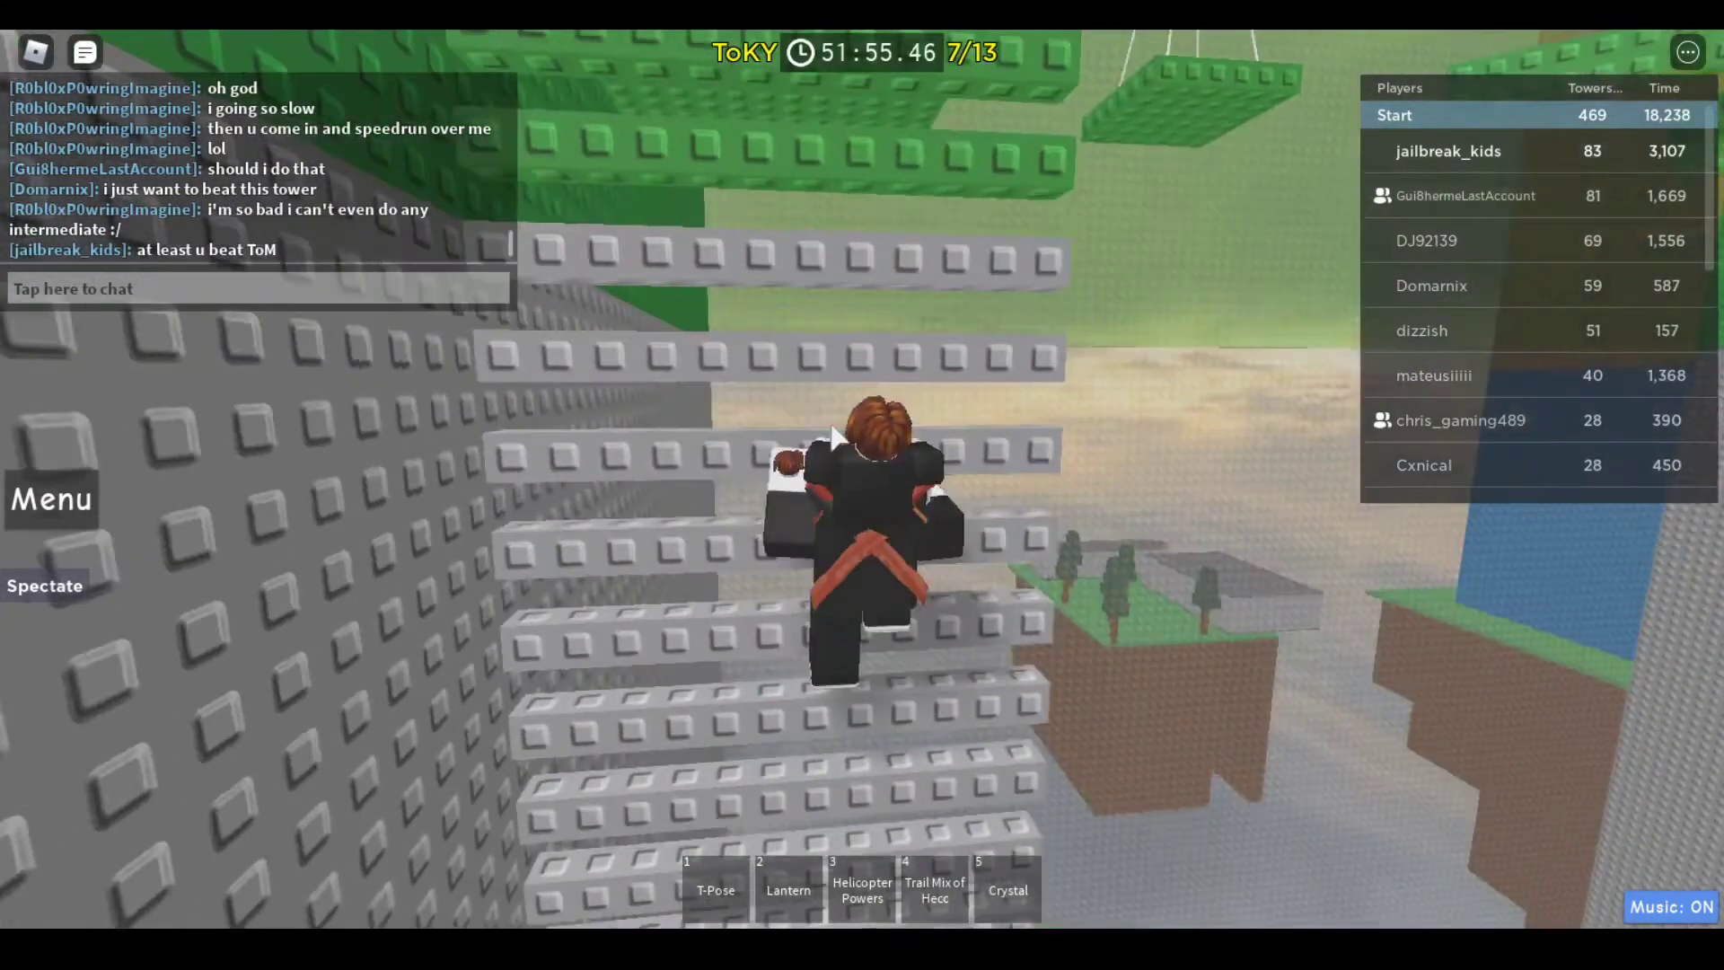
key(w)
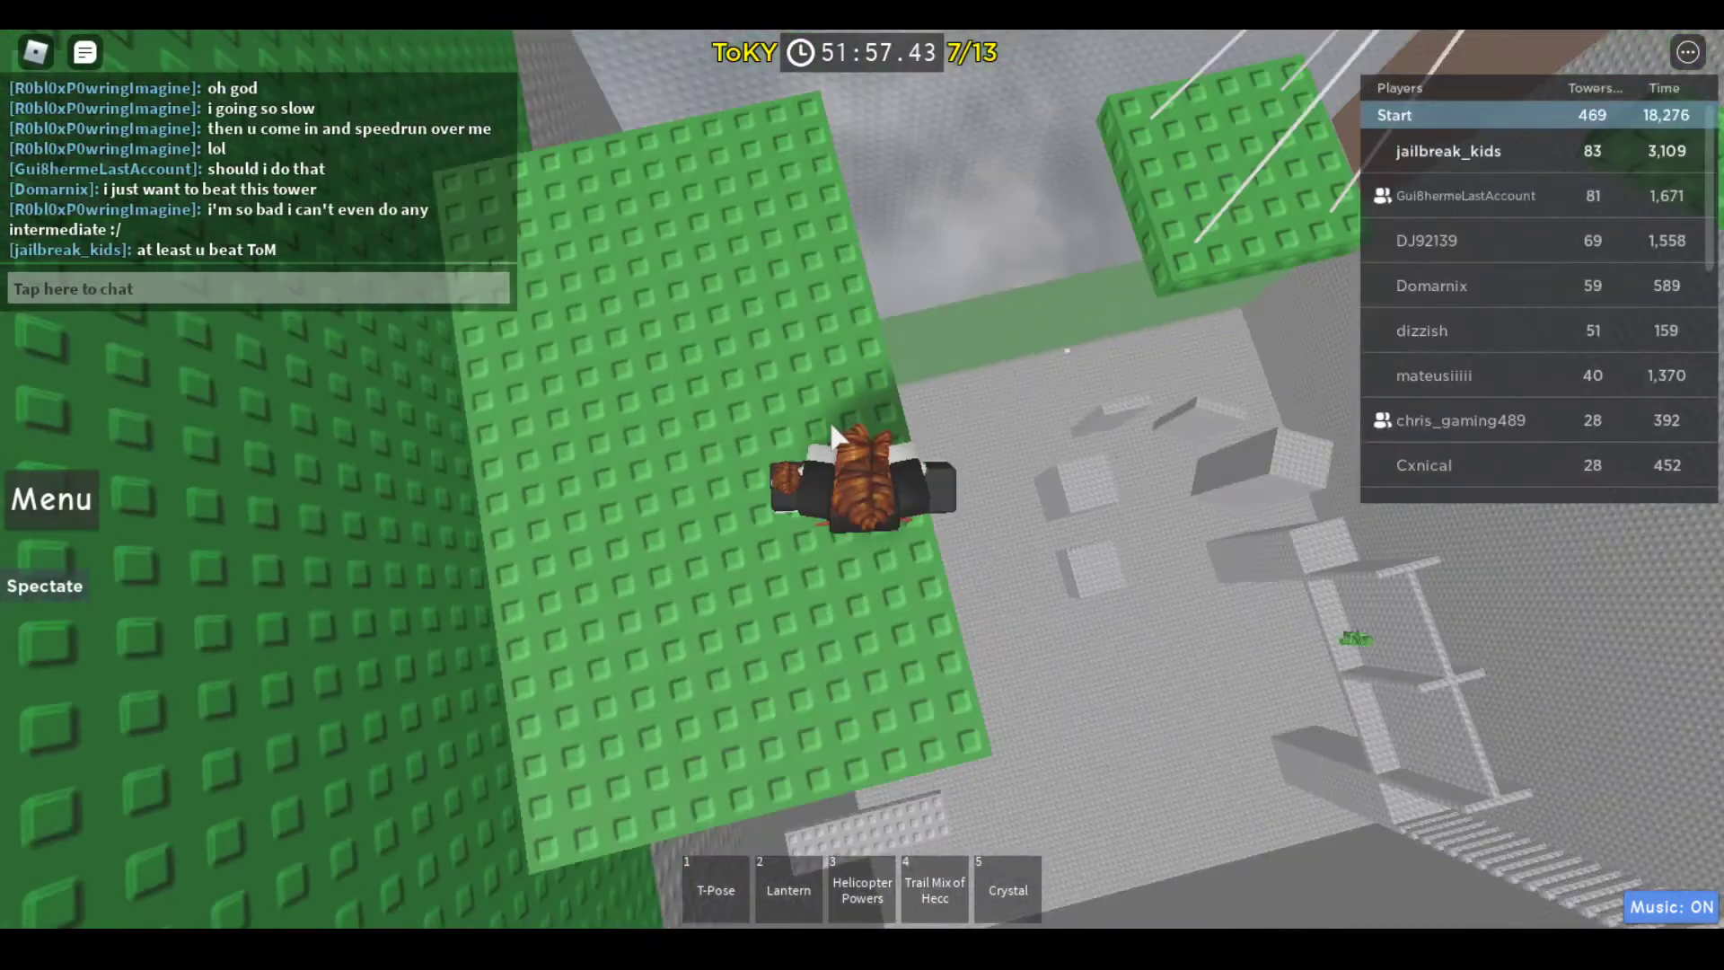
key(w)
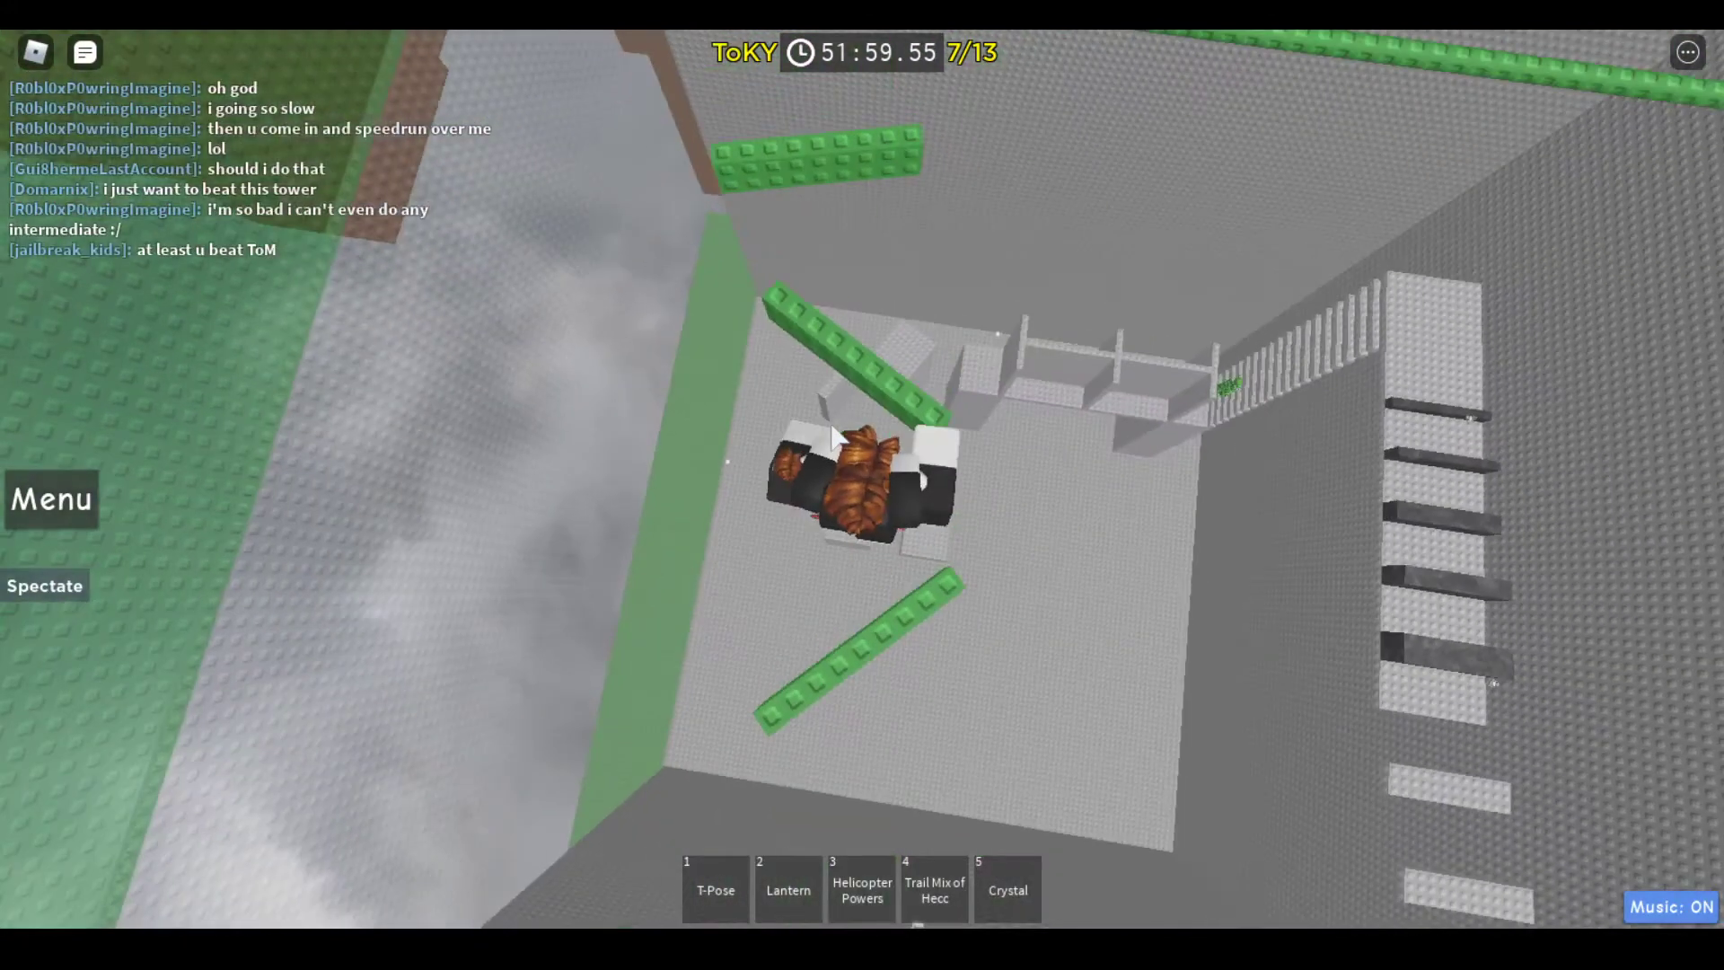
key(w)
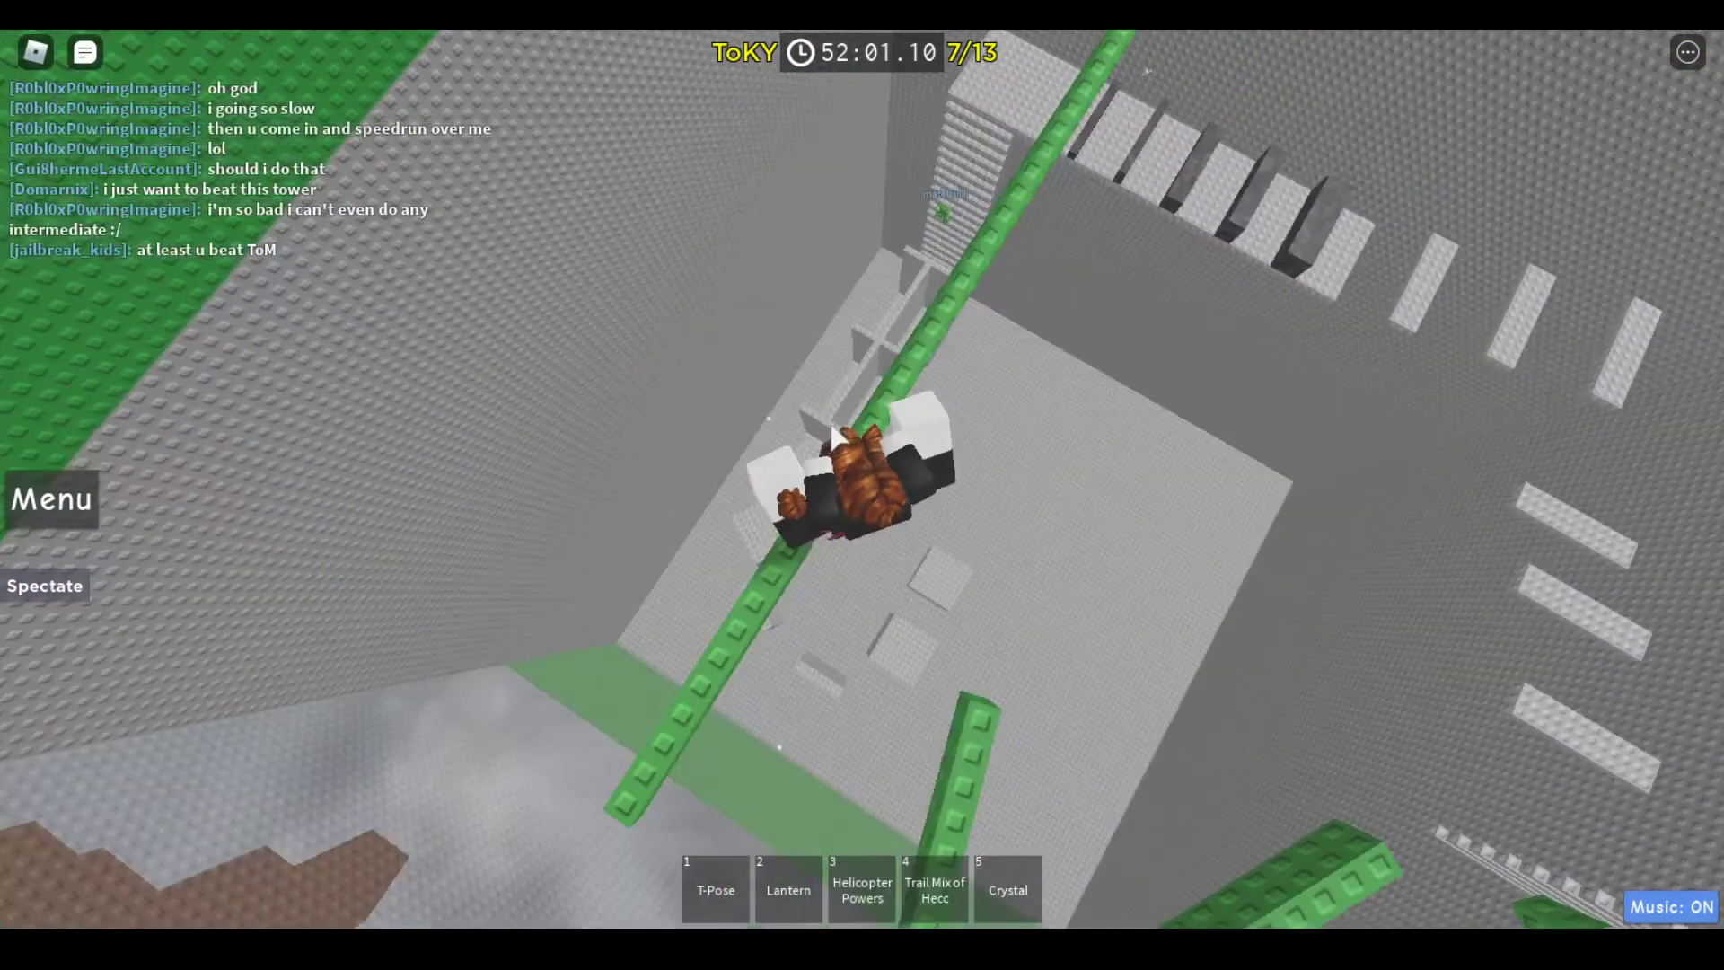
key(w)
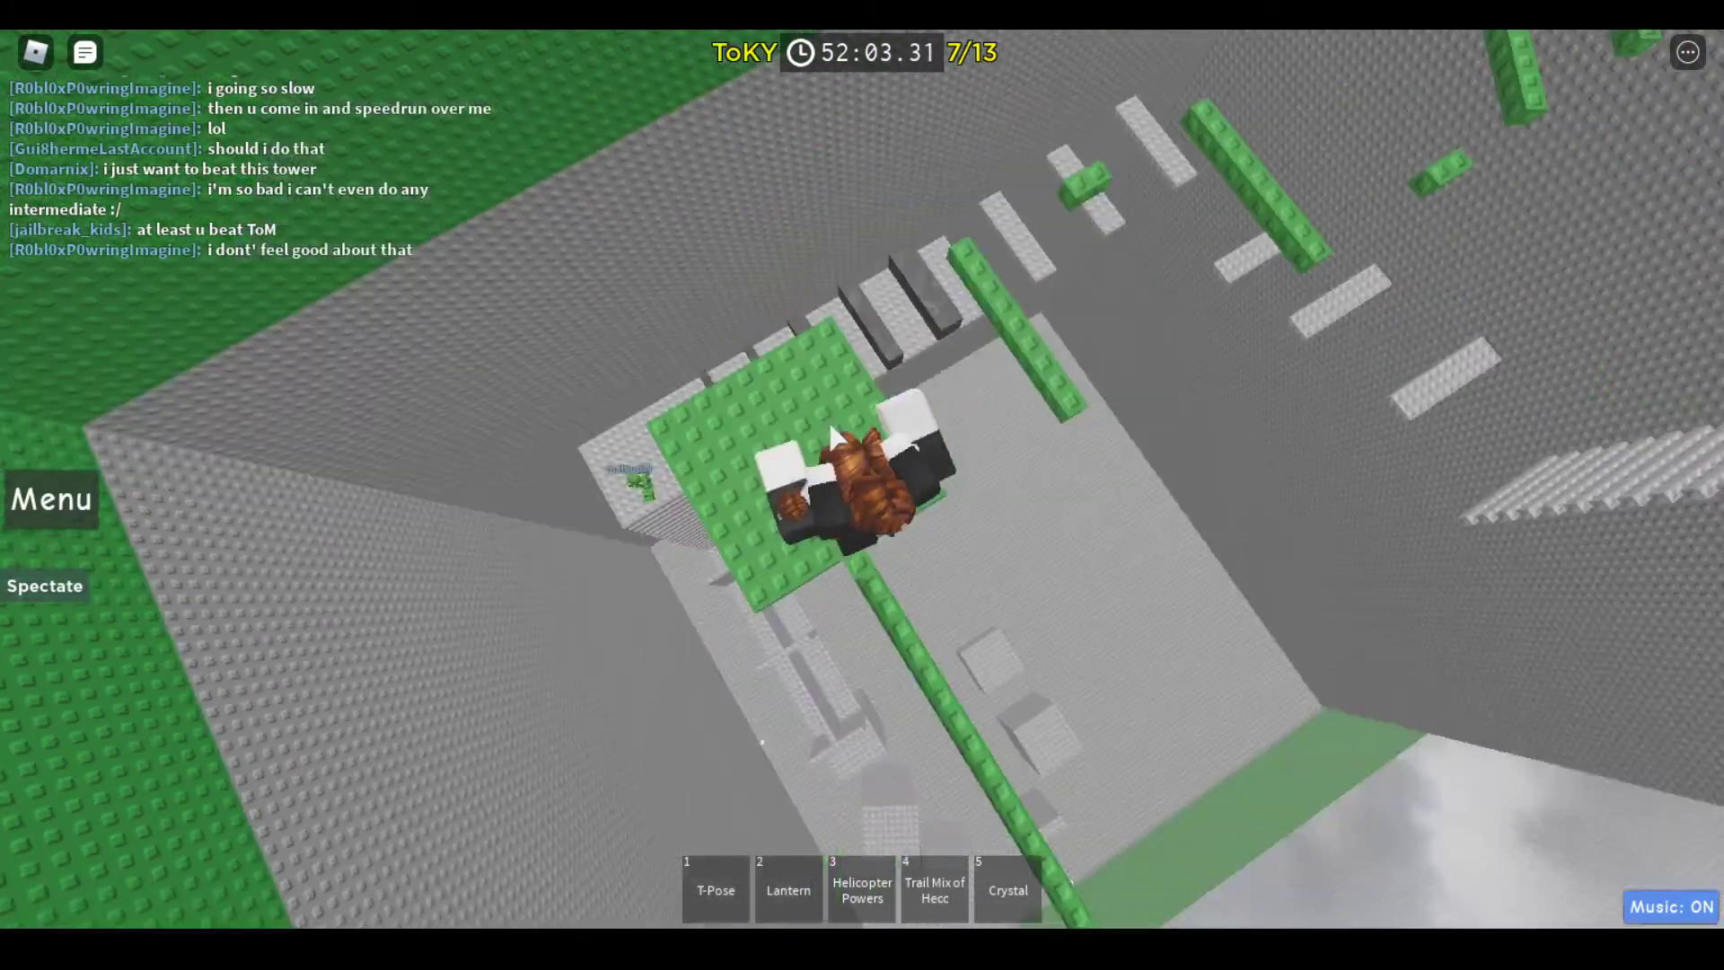
Survey the next obstacles and chat 'do ToH instead of ToK'
key(w)
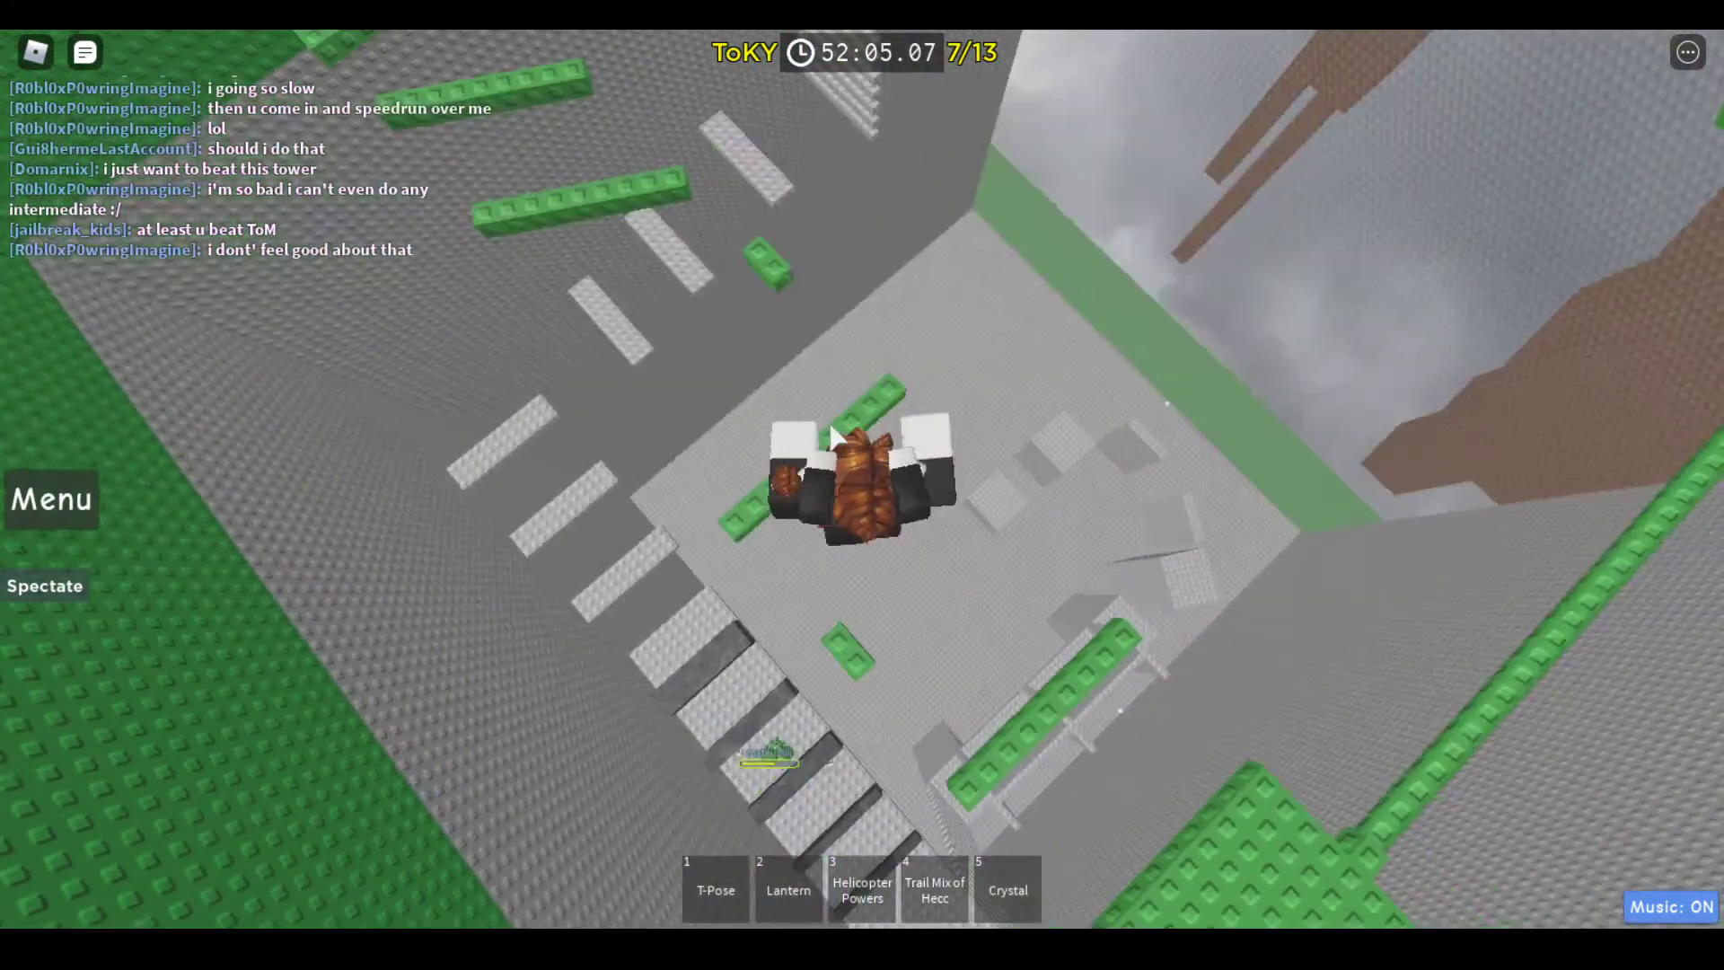
key(w)
key(slash)
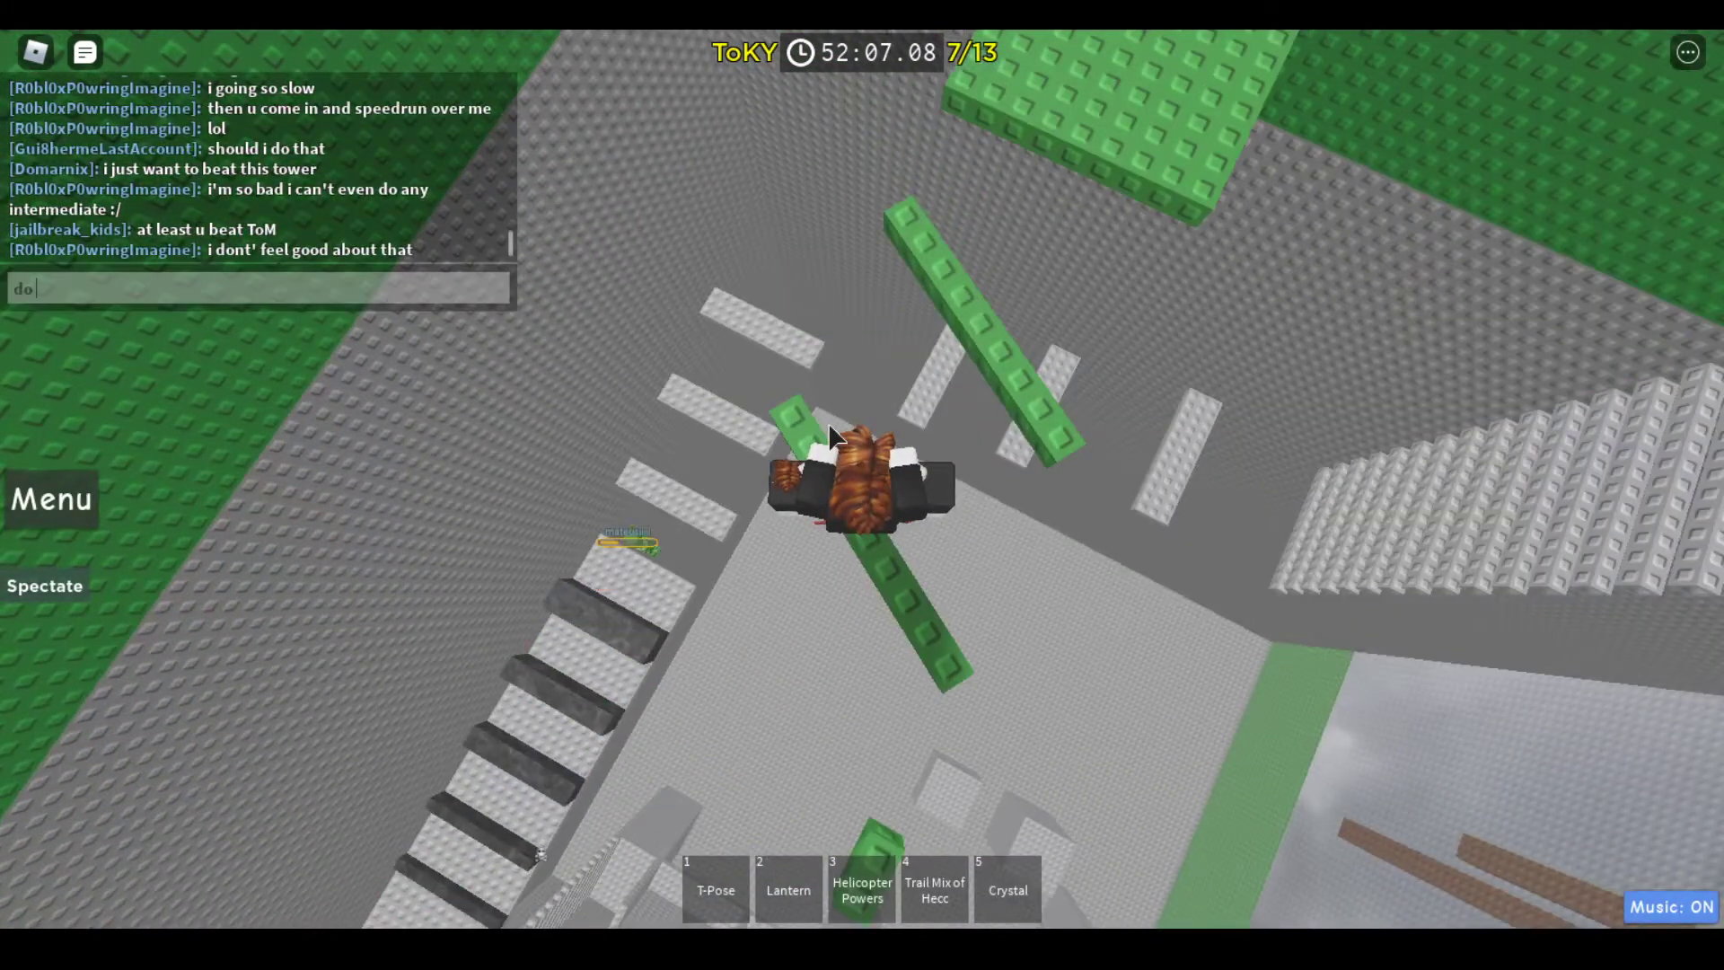
text(do ToH e)
key(BackSpace)
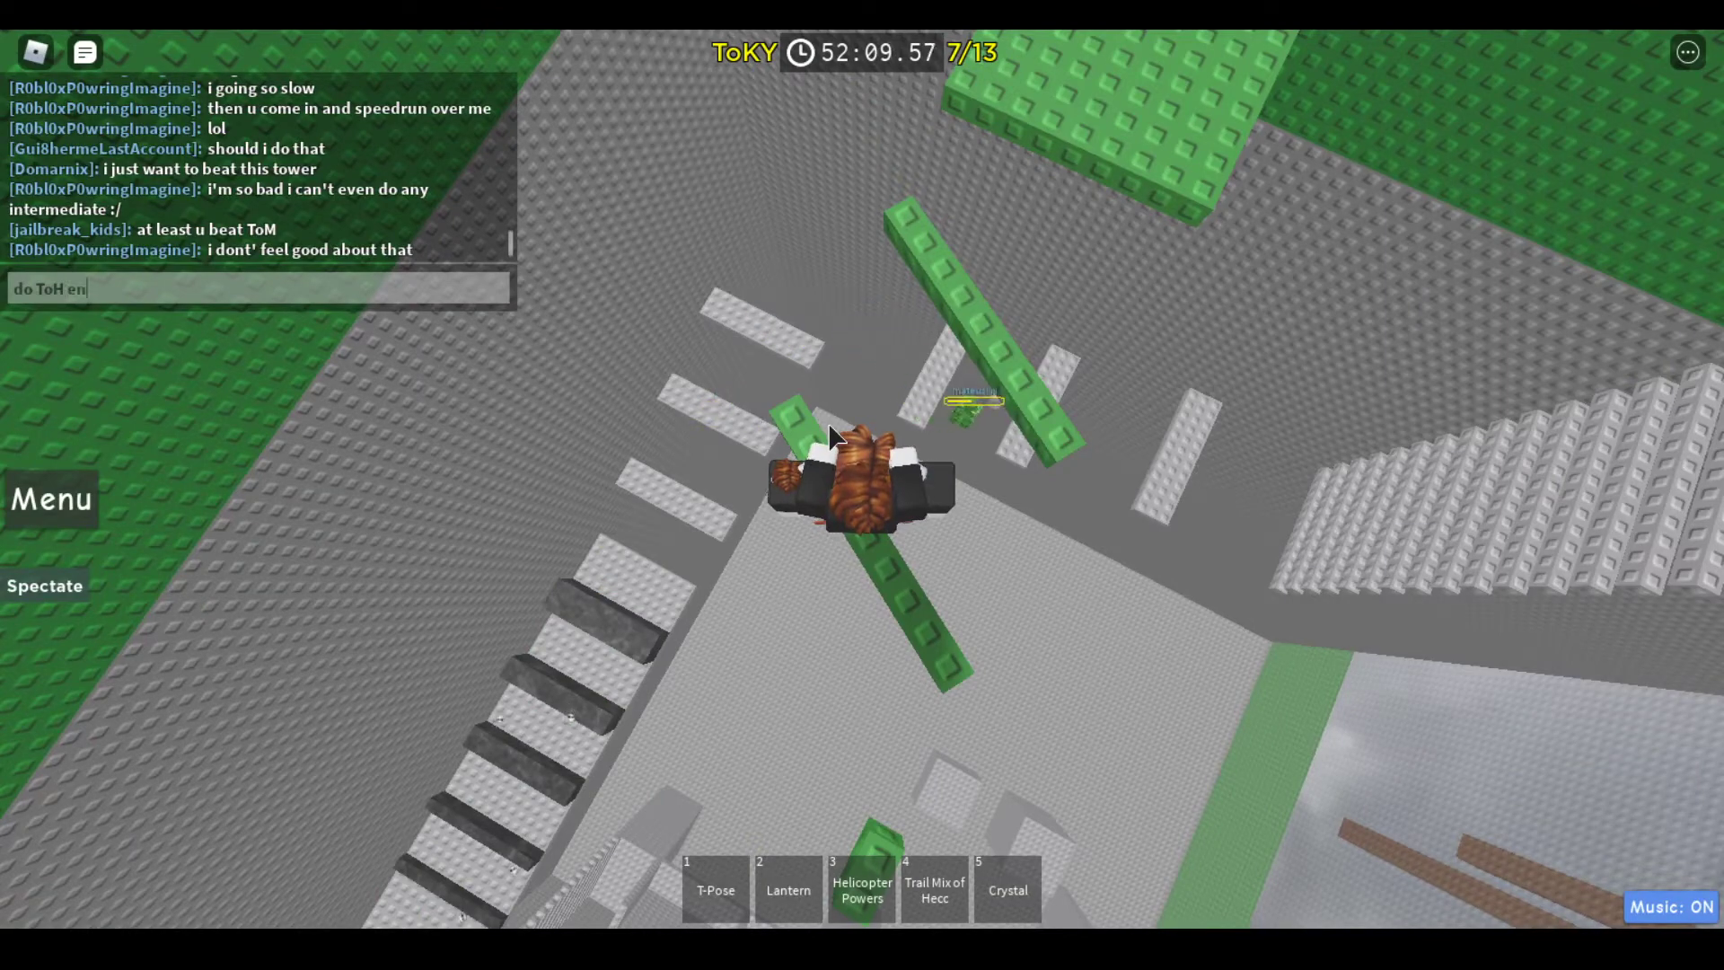
text(instead of ToK)
key(Return)
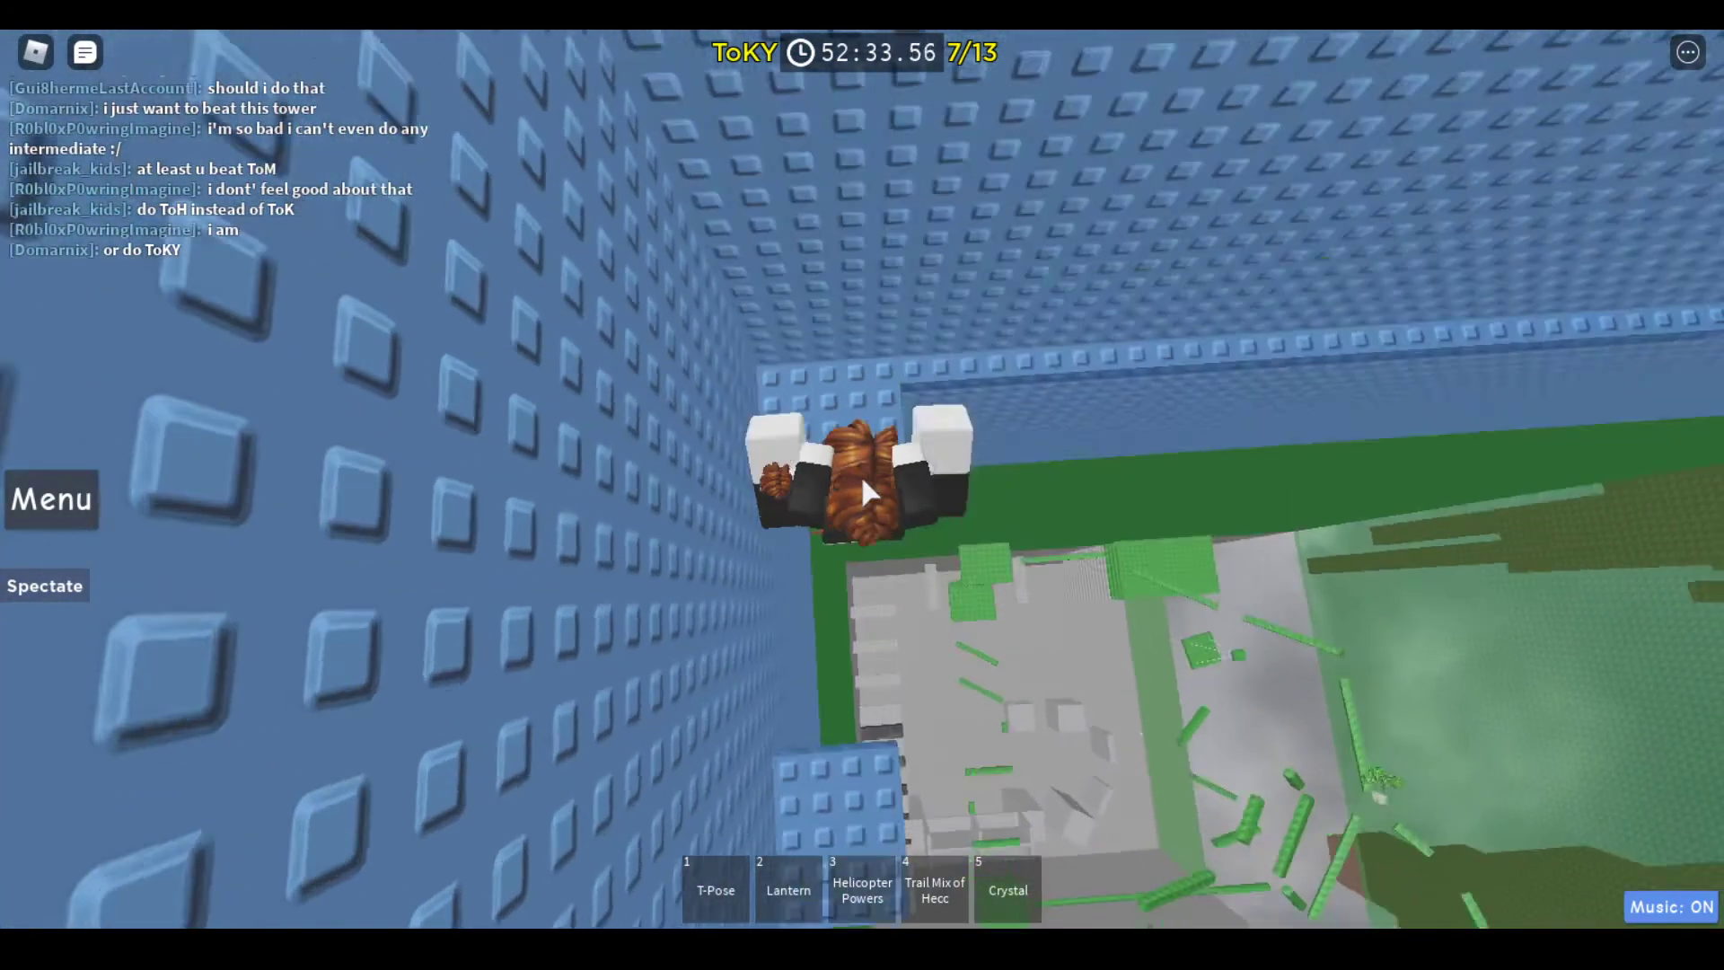
Climb the blue block path, checking standings and swapping Lantern and Trail Mix of Hecc
key(Tab)
key(Tab)
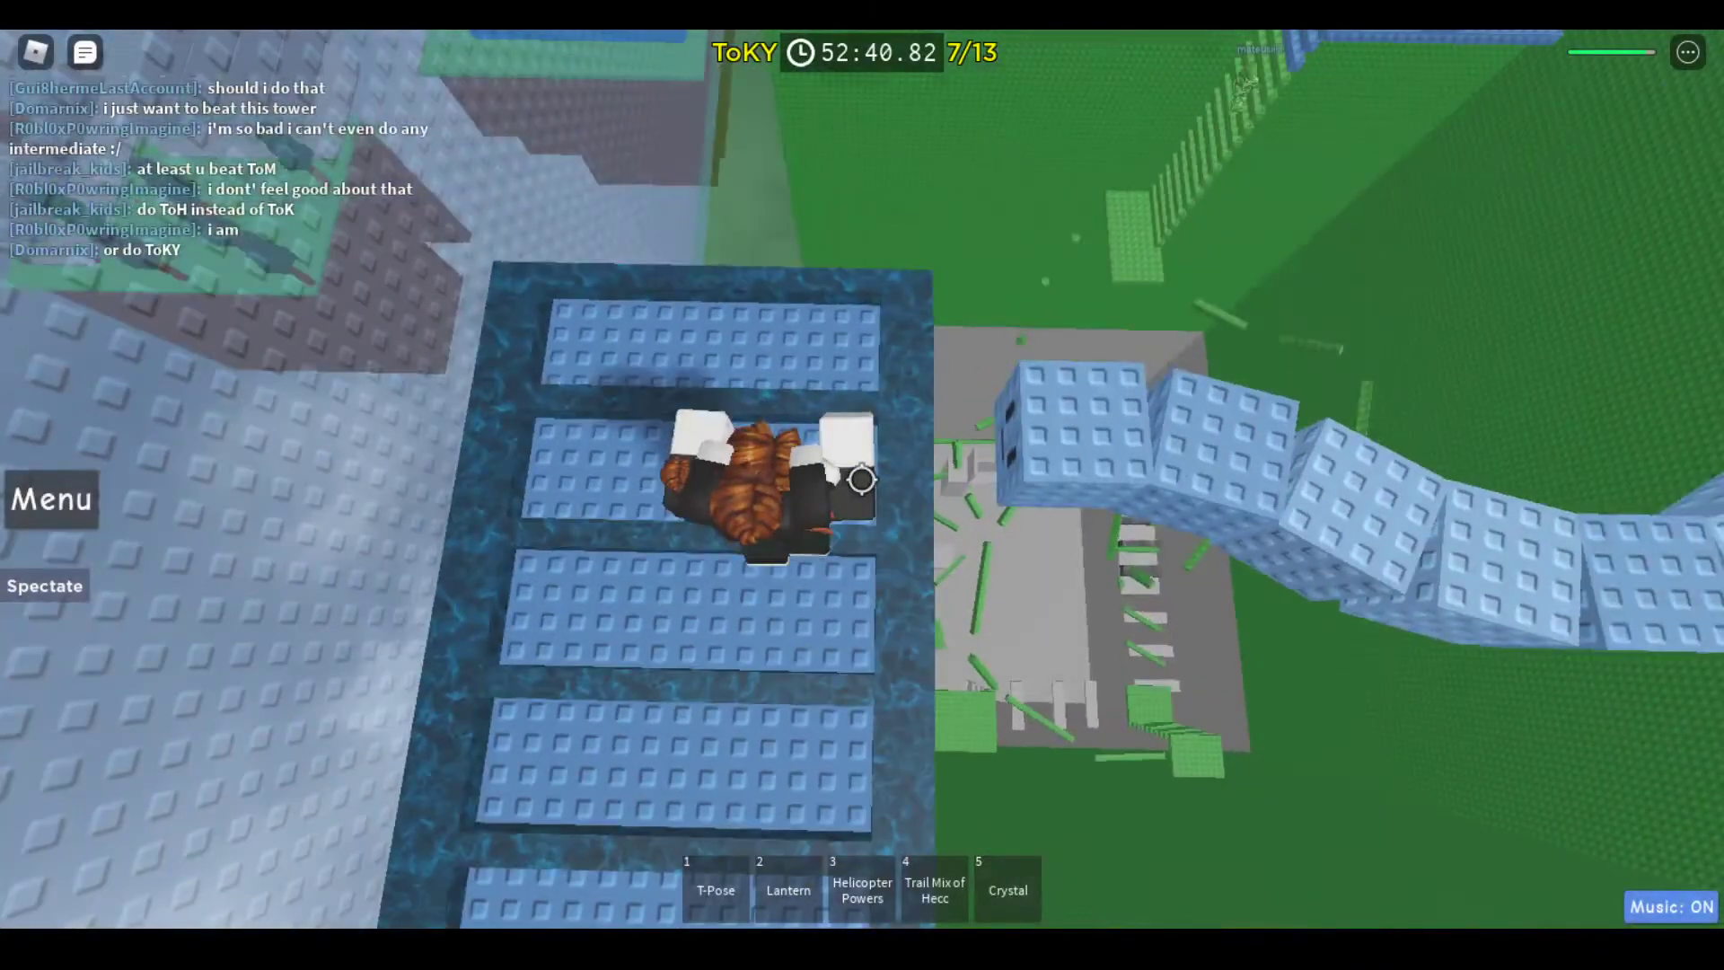
key(2)
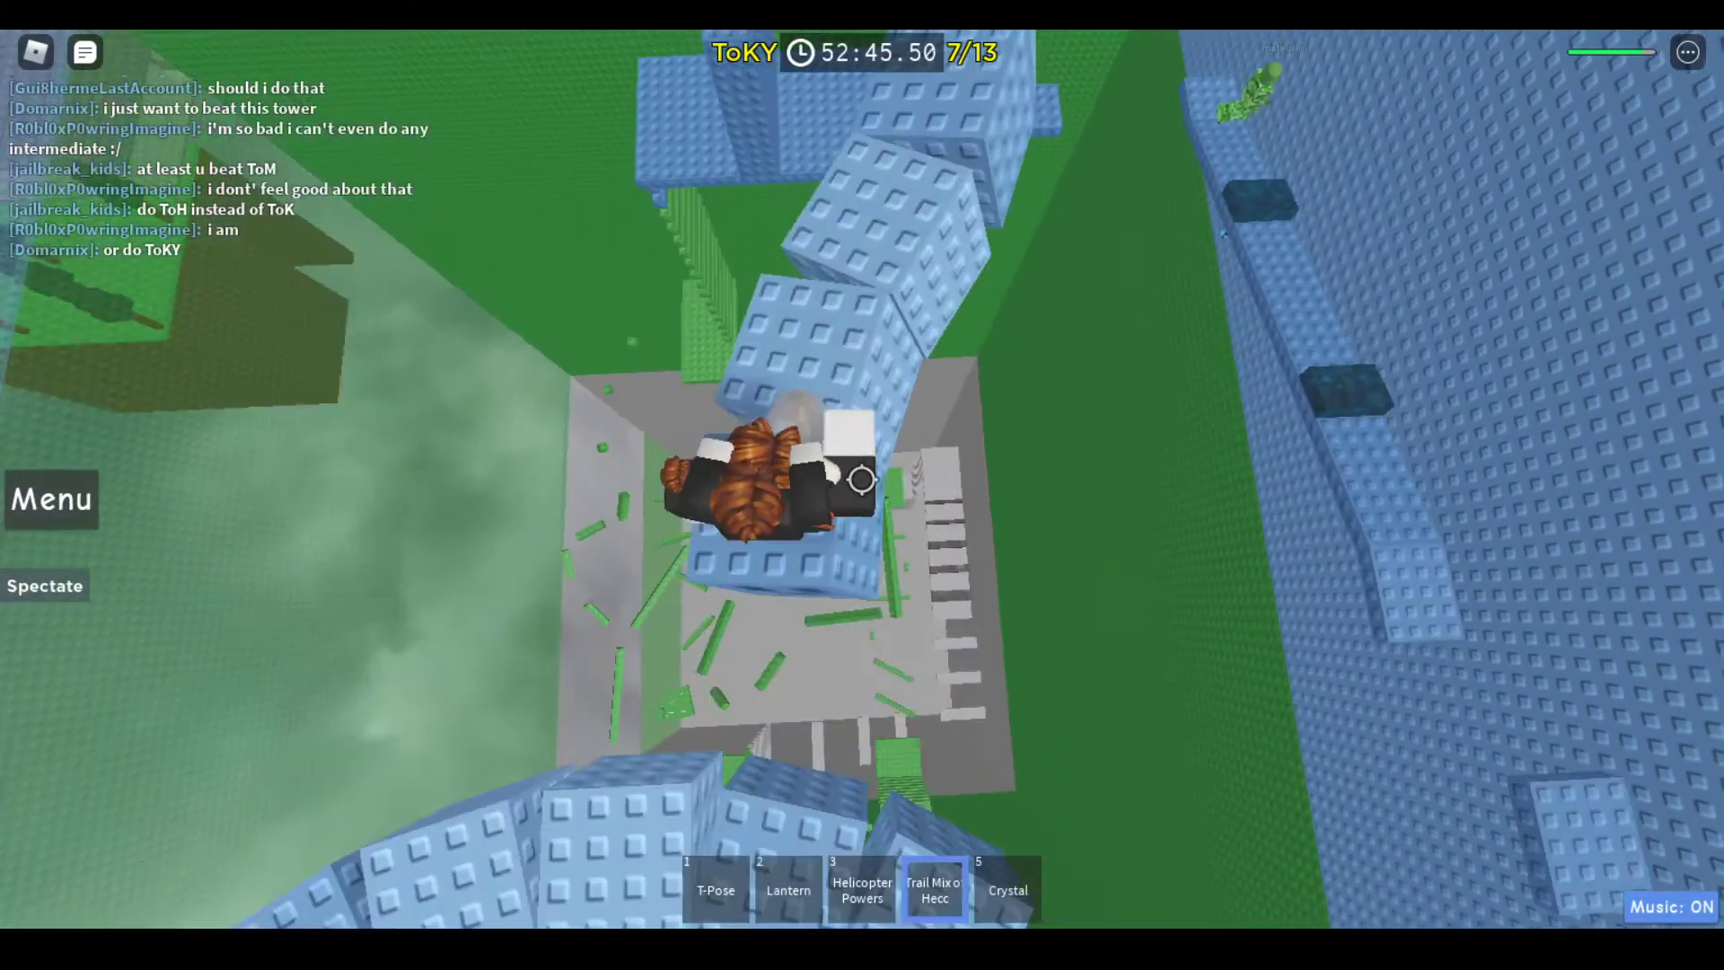
key(4)
key(2)
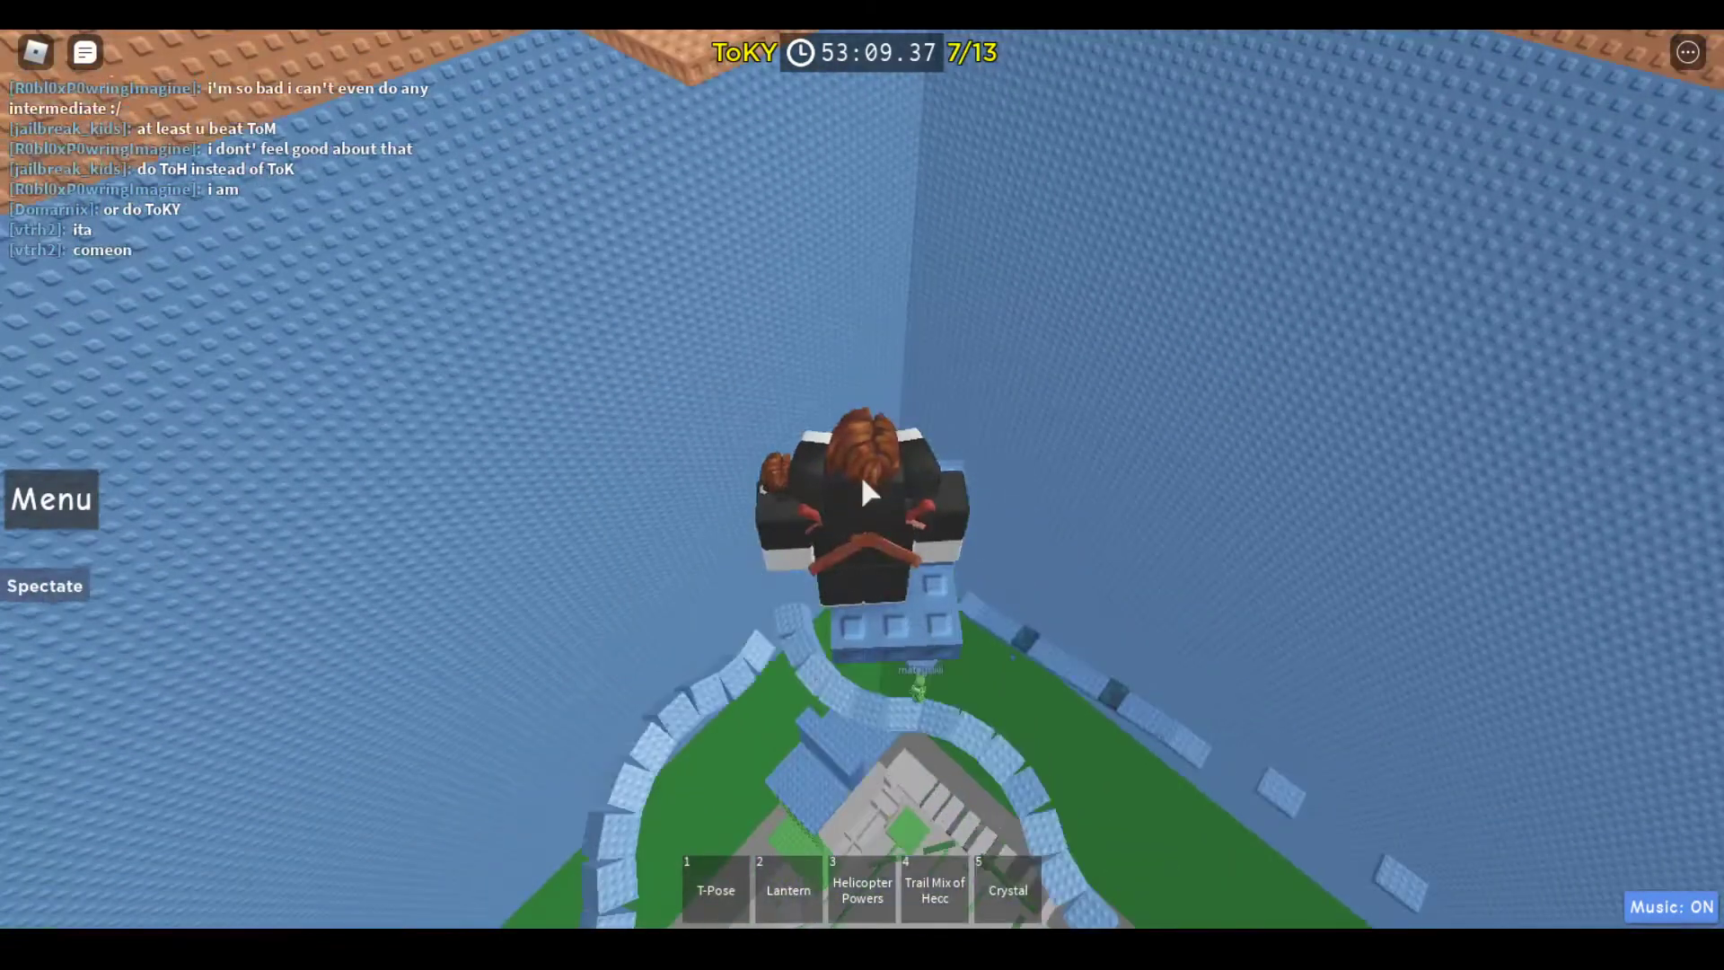
Climb the tan wall and ledges, glancing at the player standings along the way
key(Tab)
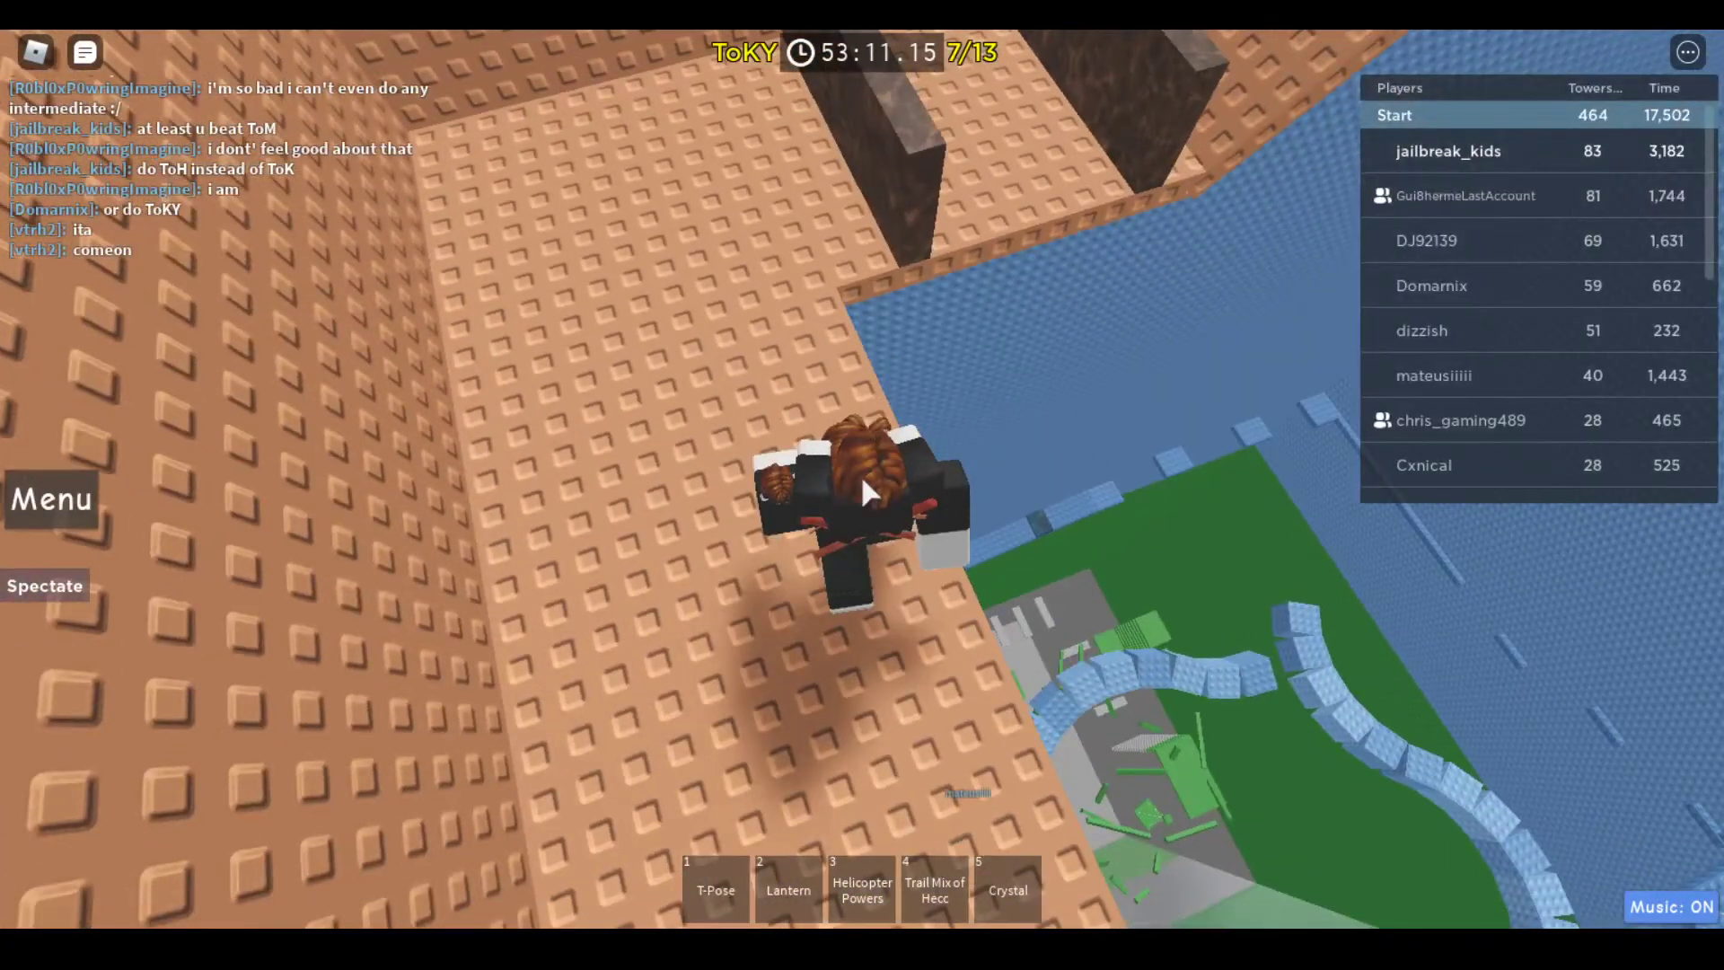
key(Tab)
key(4)
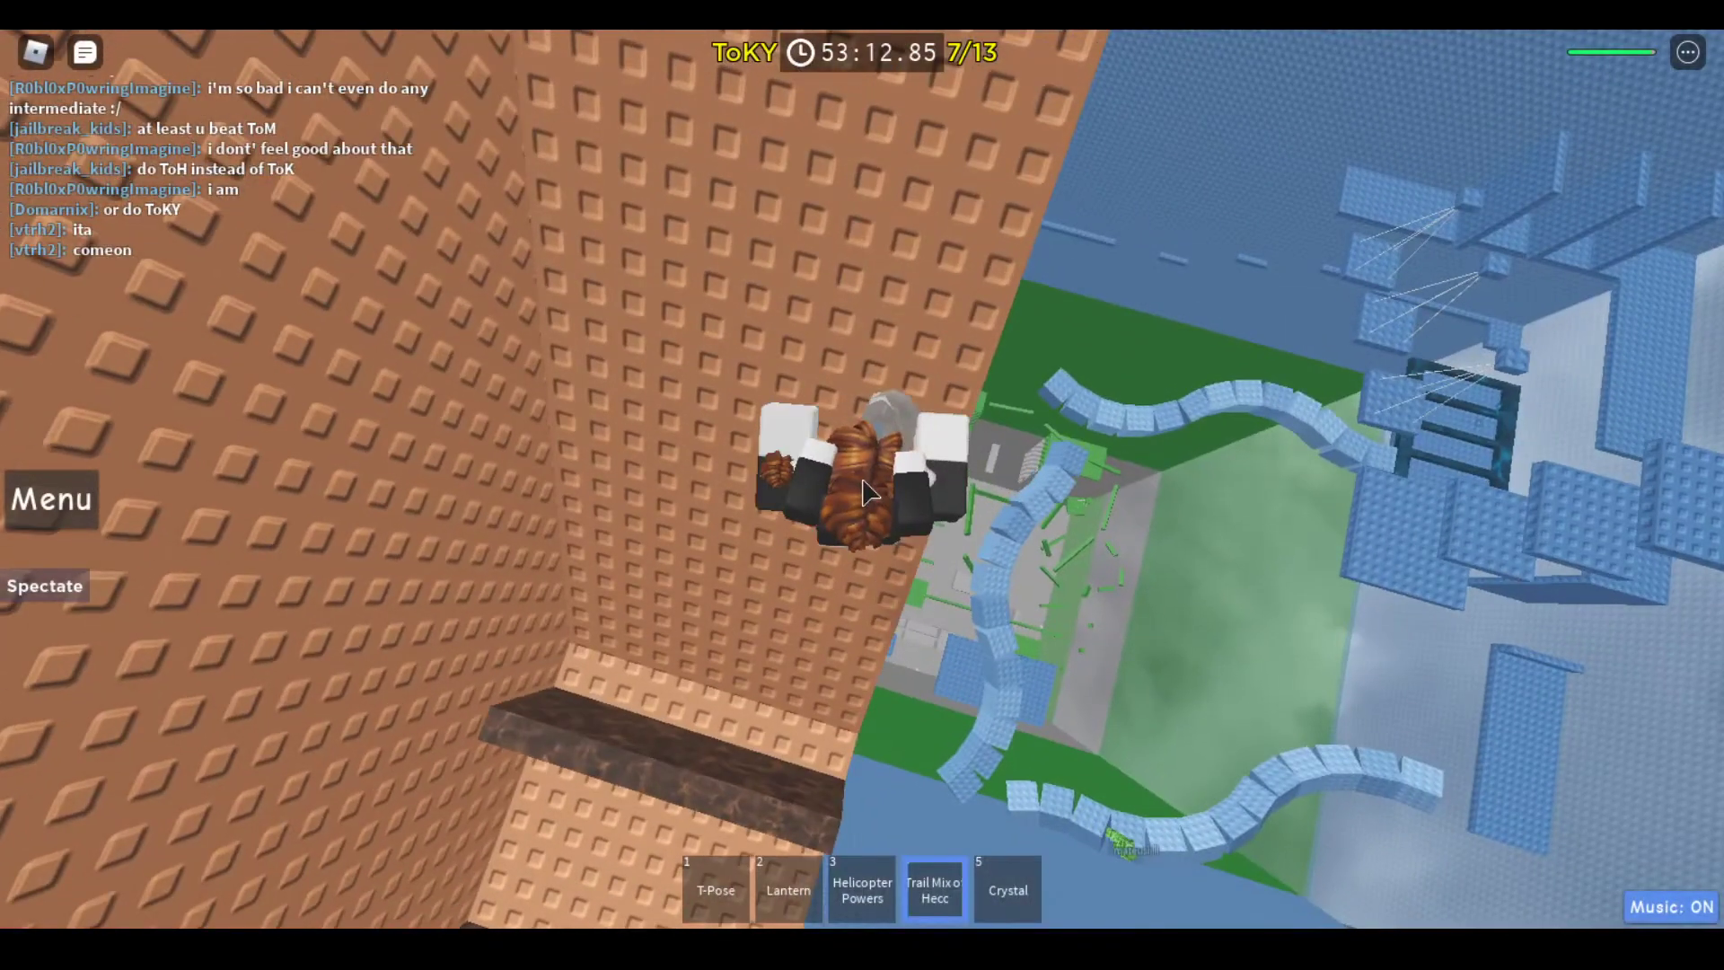
key(4)
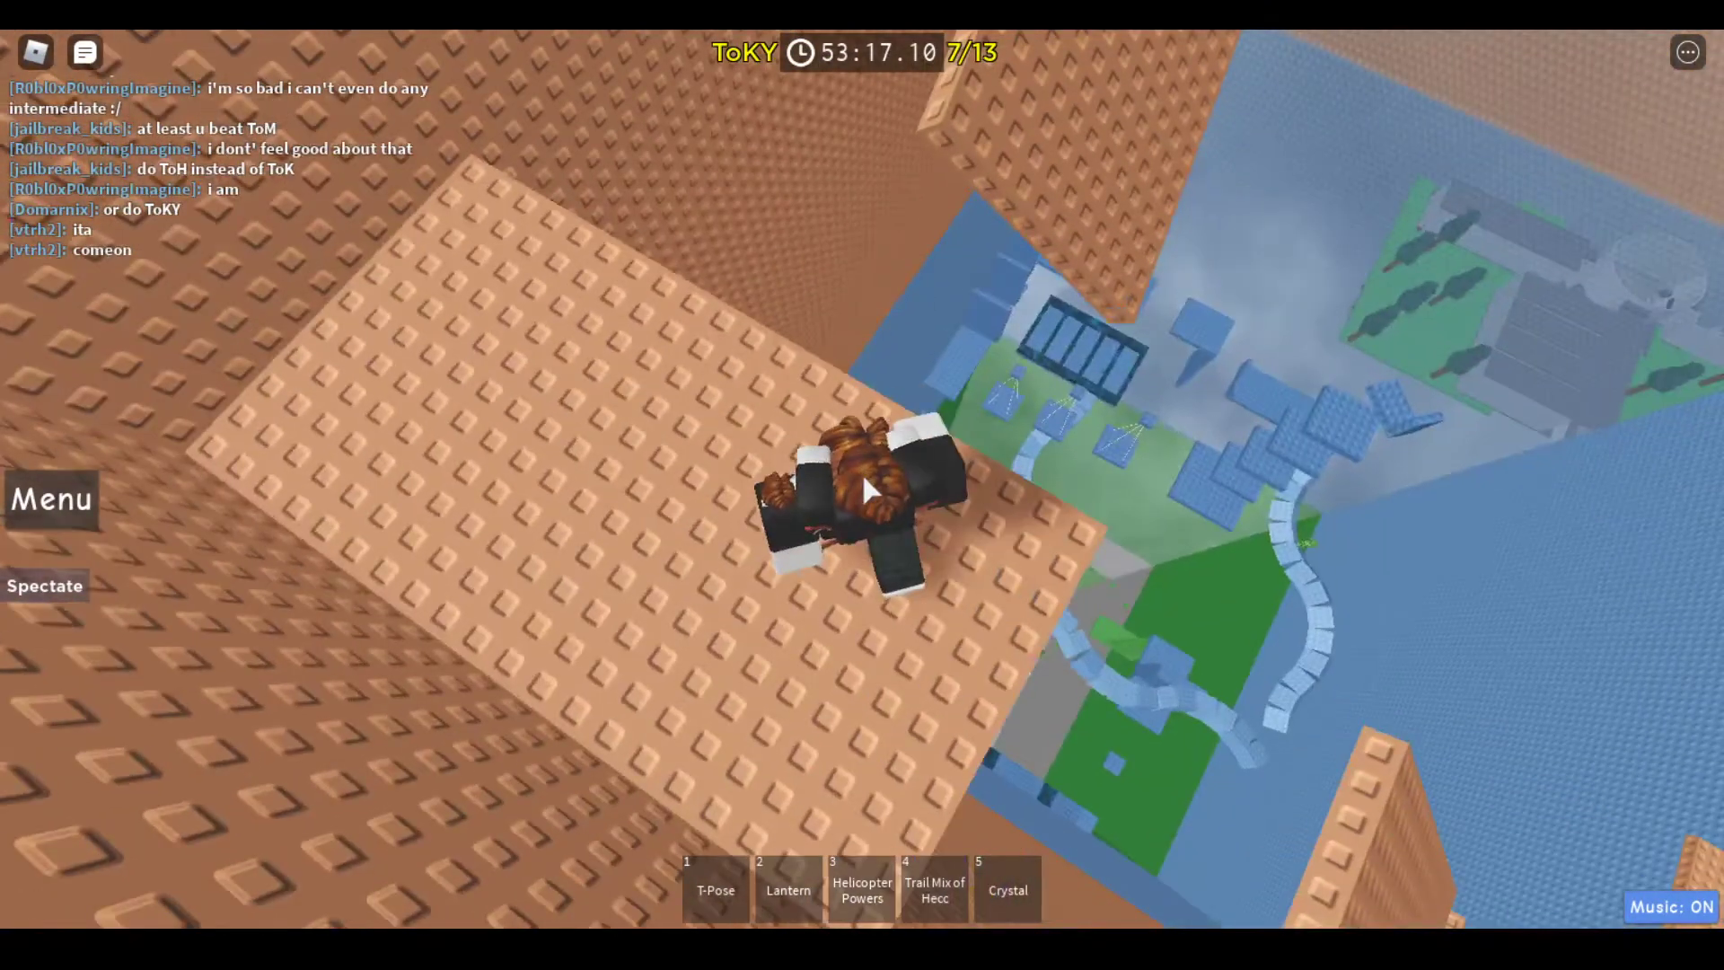
key(Tab)
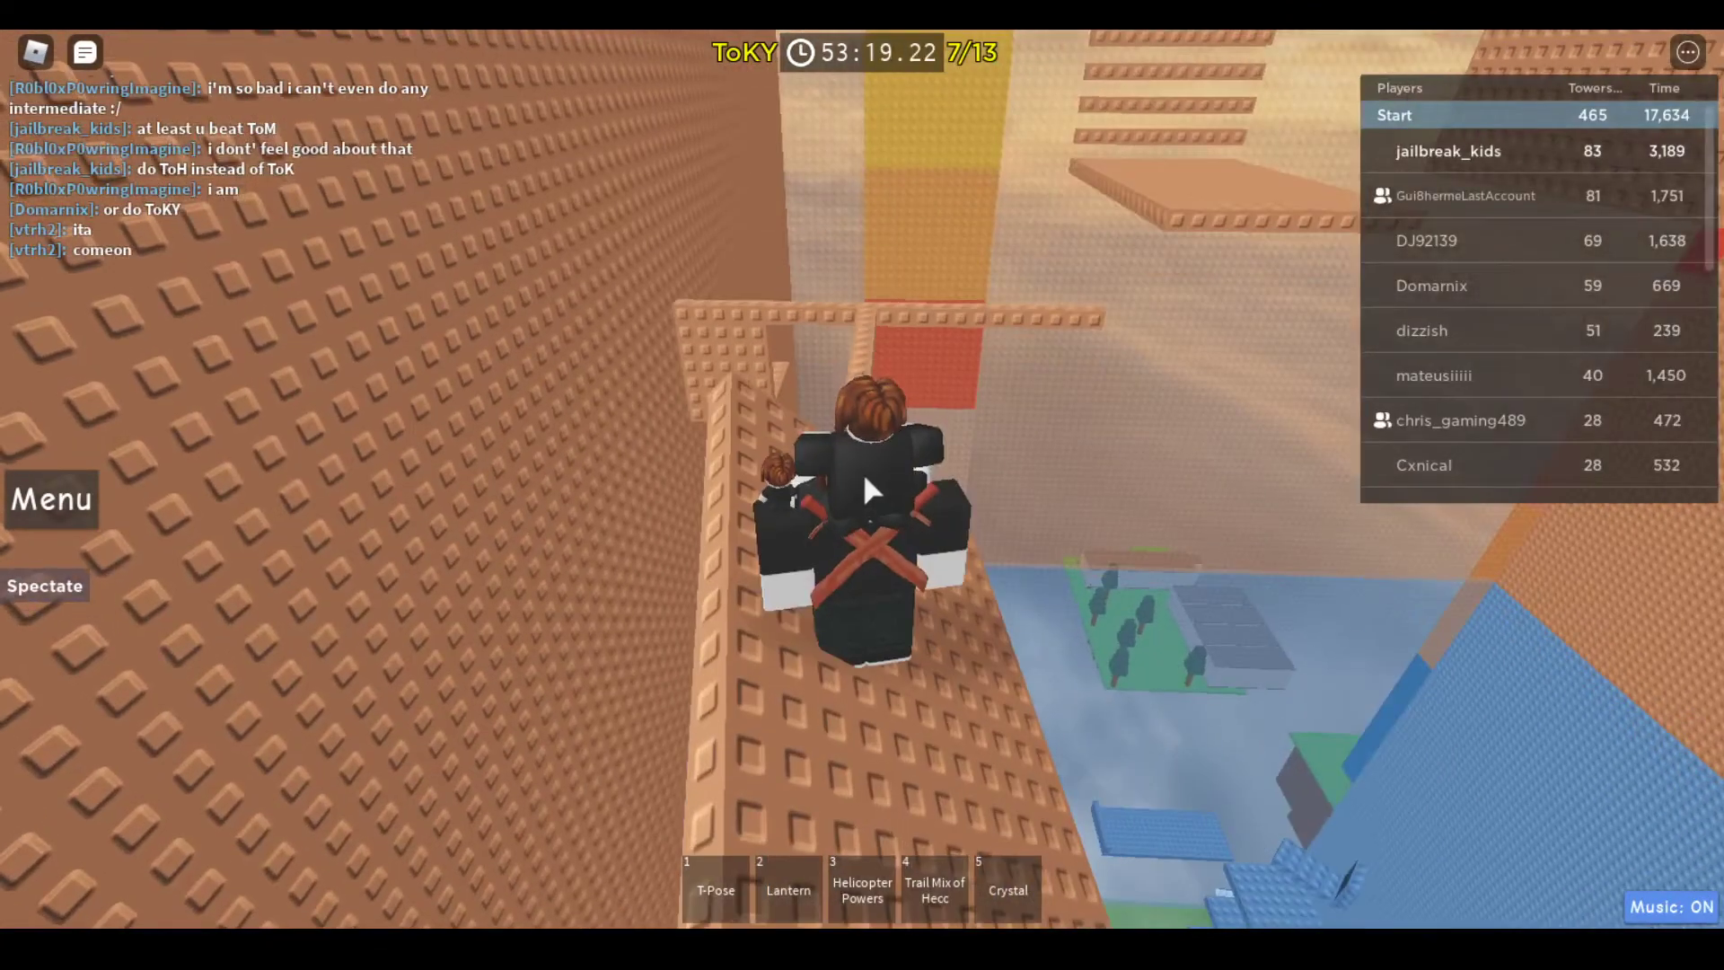
key(Tab)
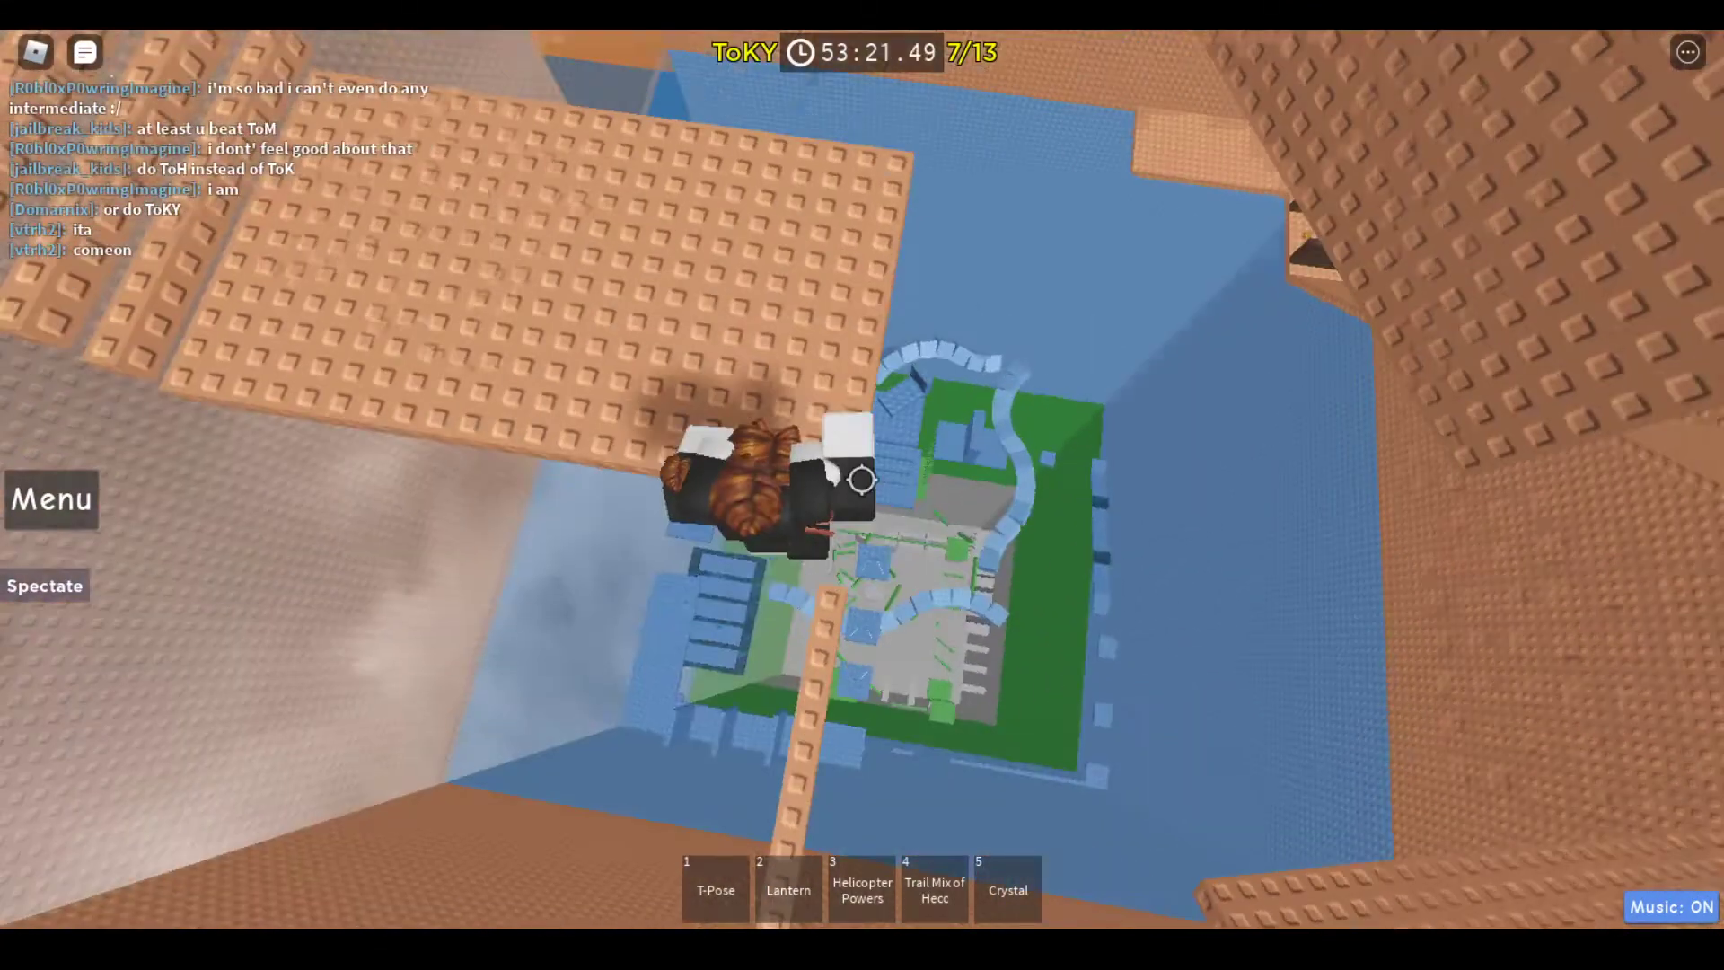
key(Tab)
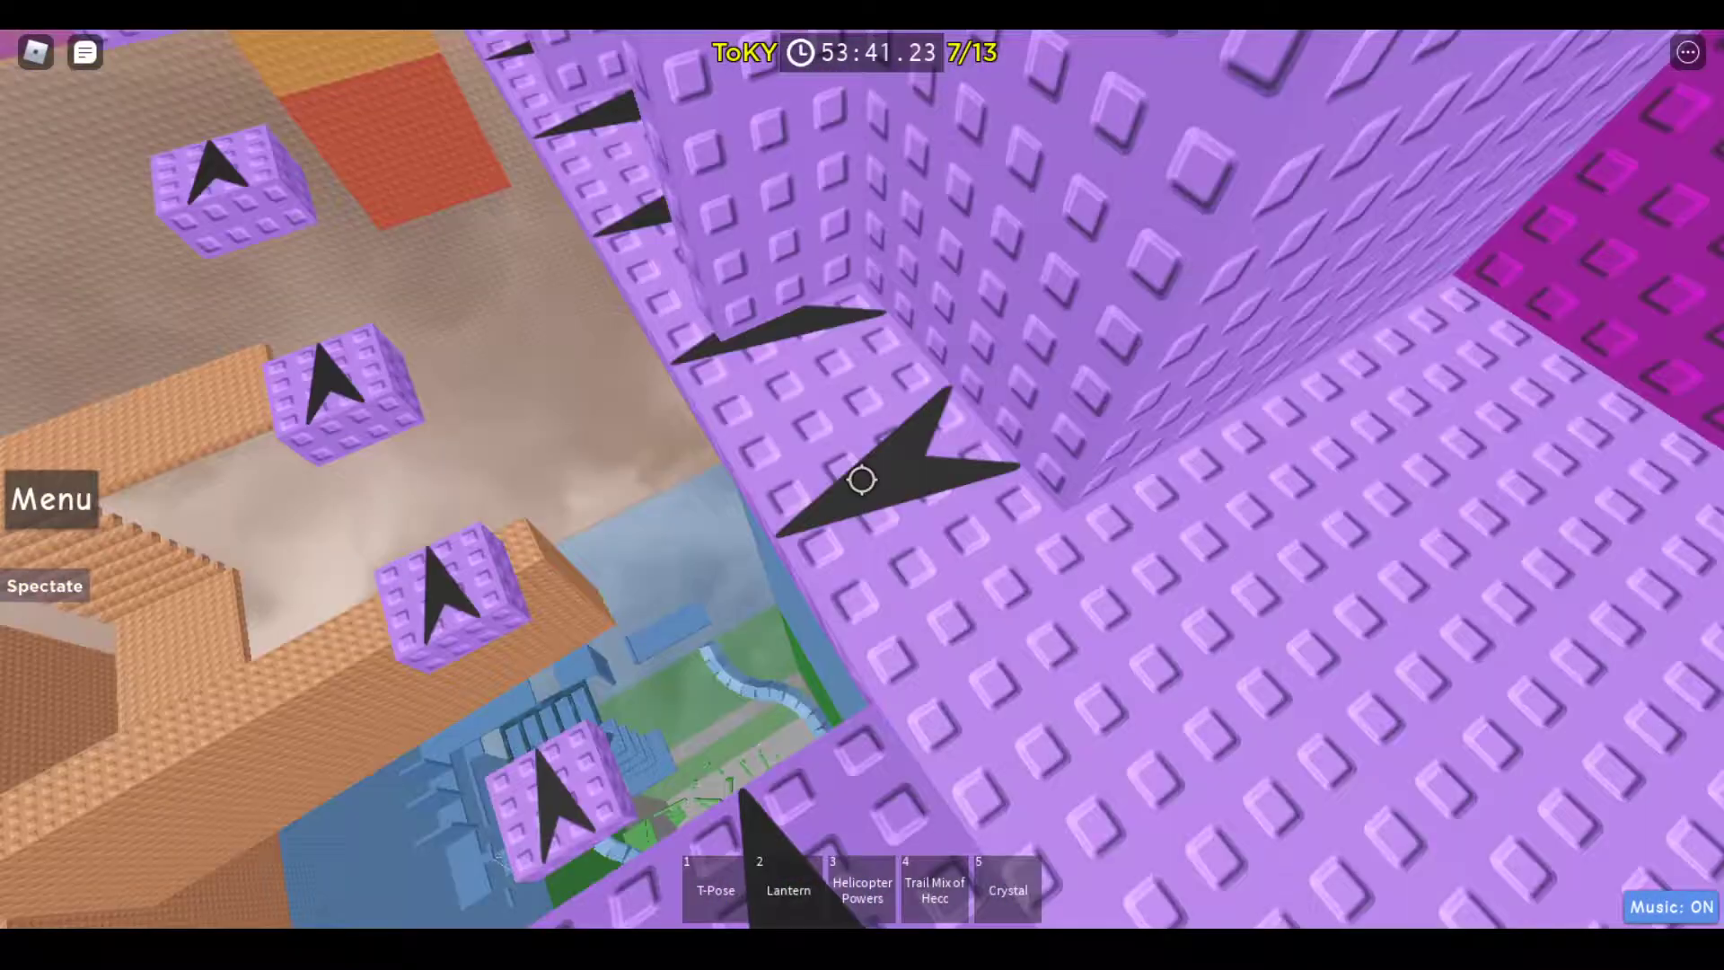
Hop across the purple beams holding Trail Mix of Hecc, then the Lantern, toward grey
drag(862, 479, 870, 495)
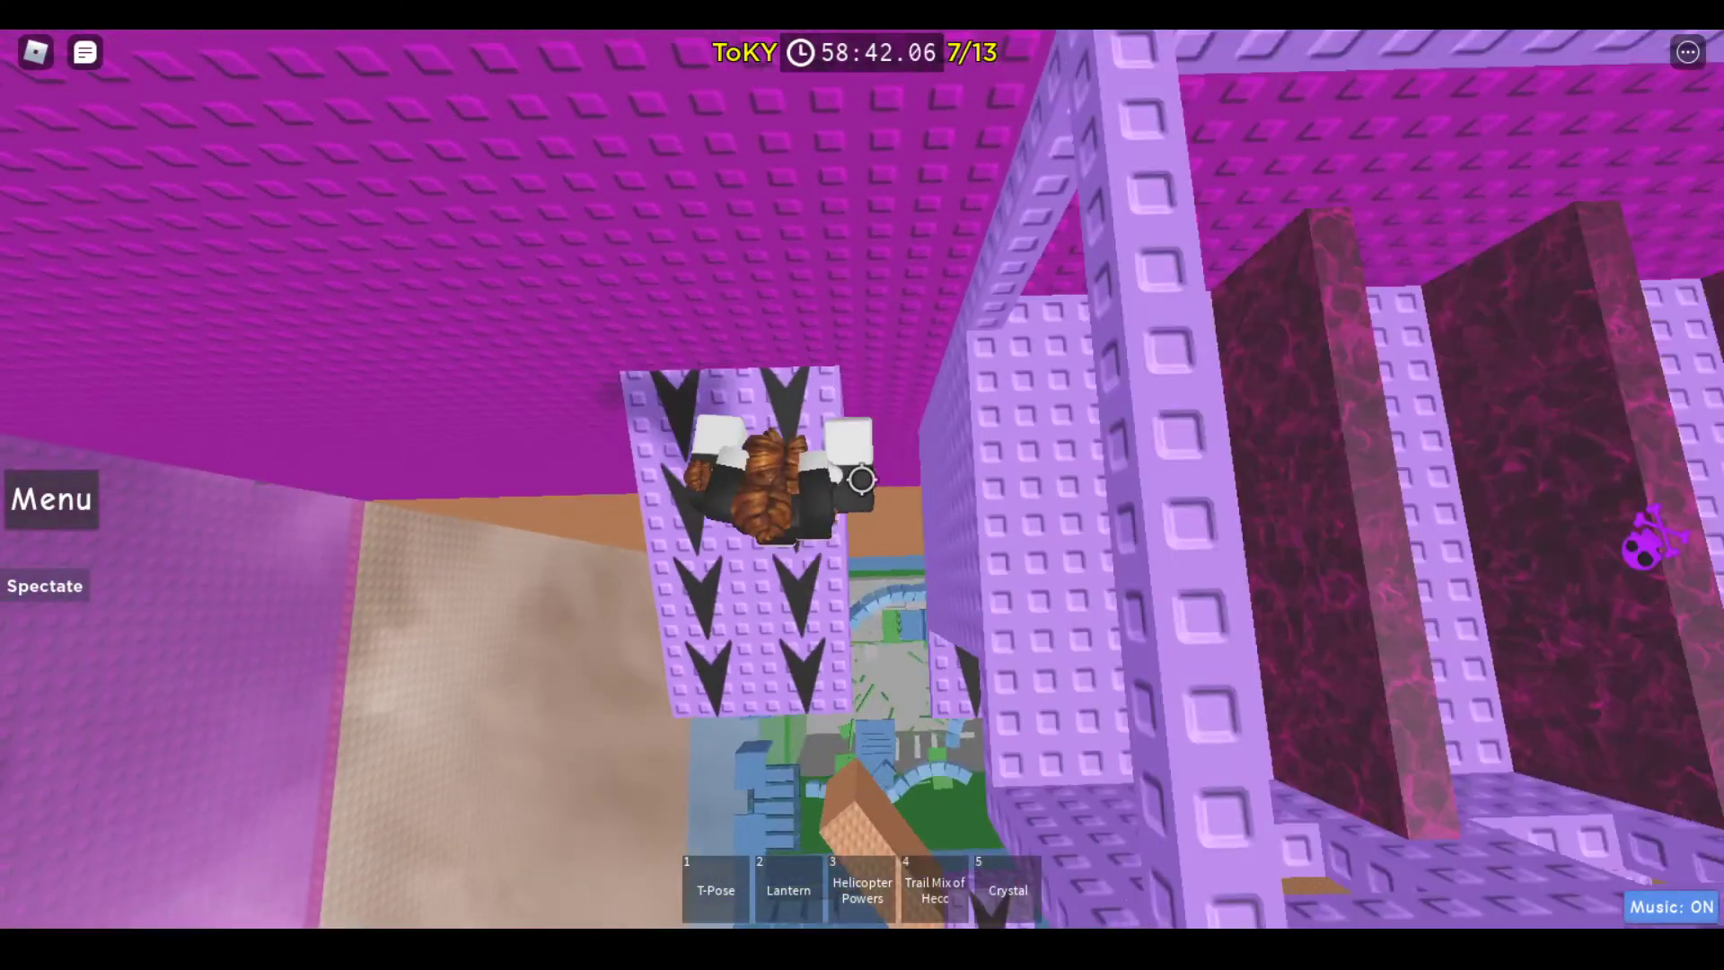
key(shift)
key(4)
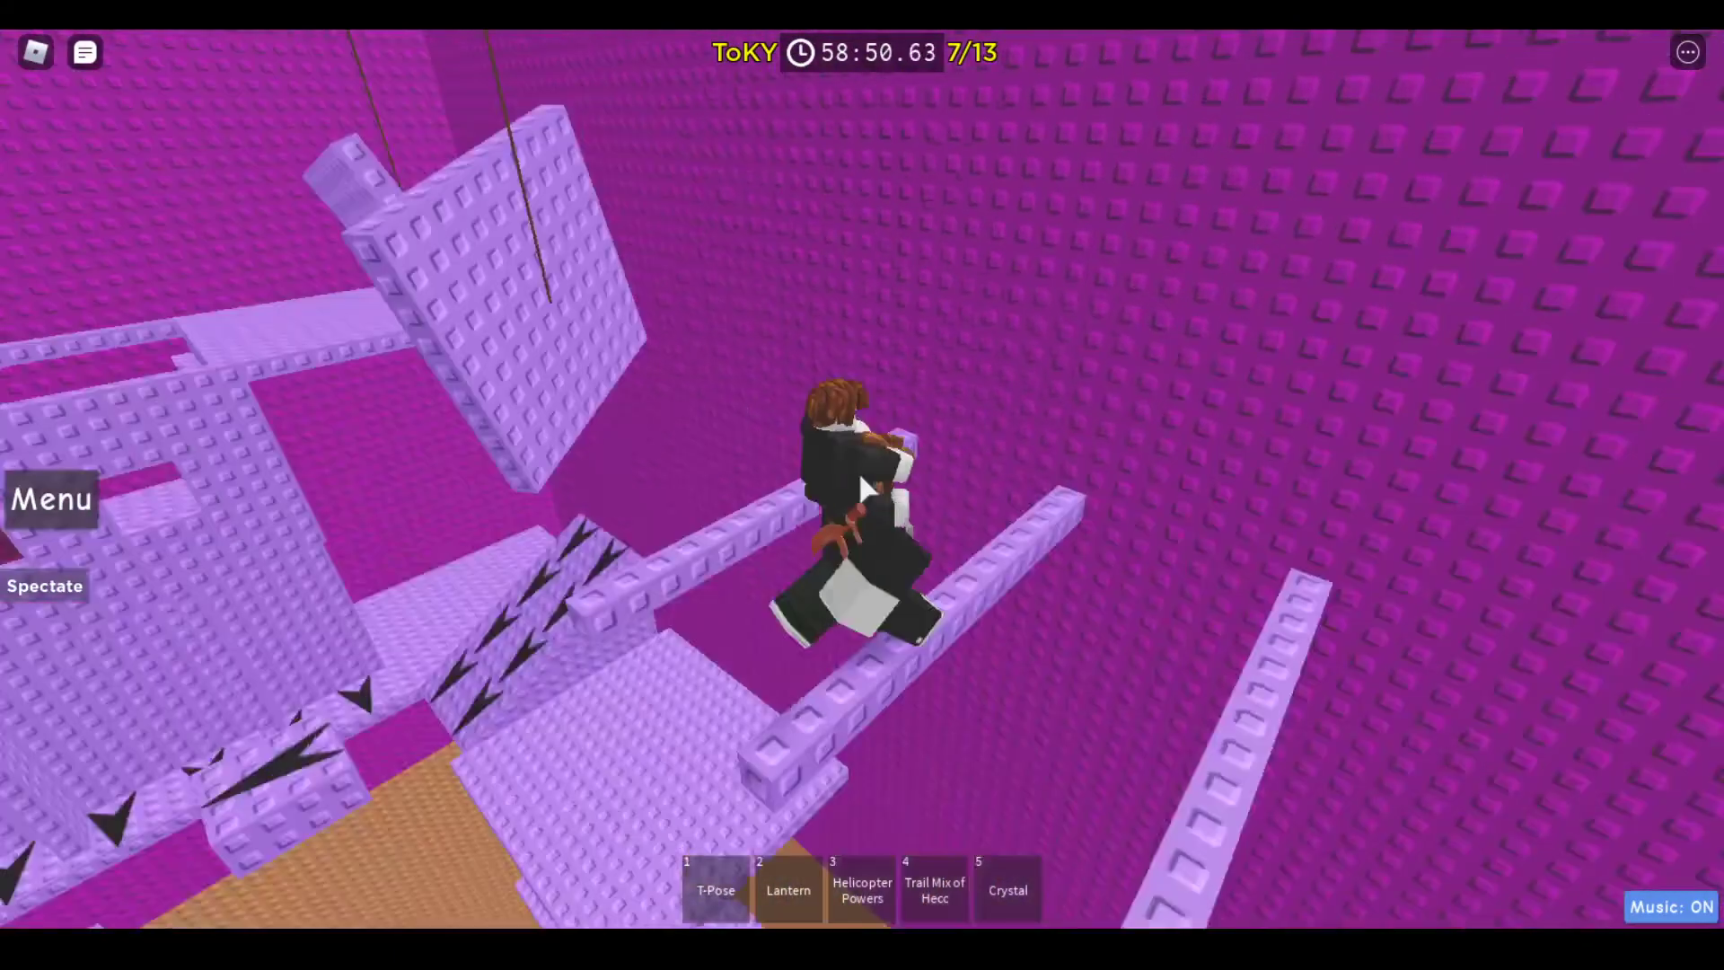
key(shift)
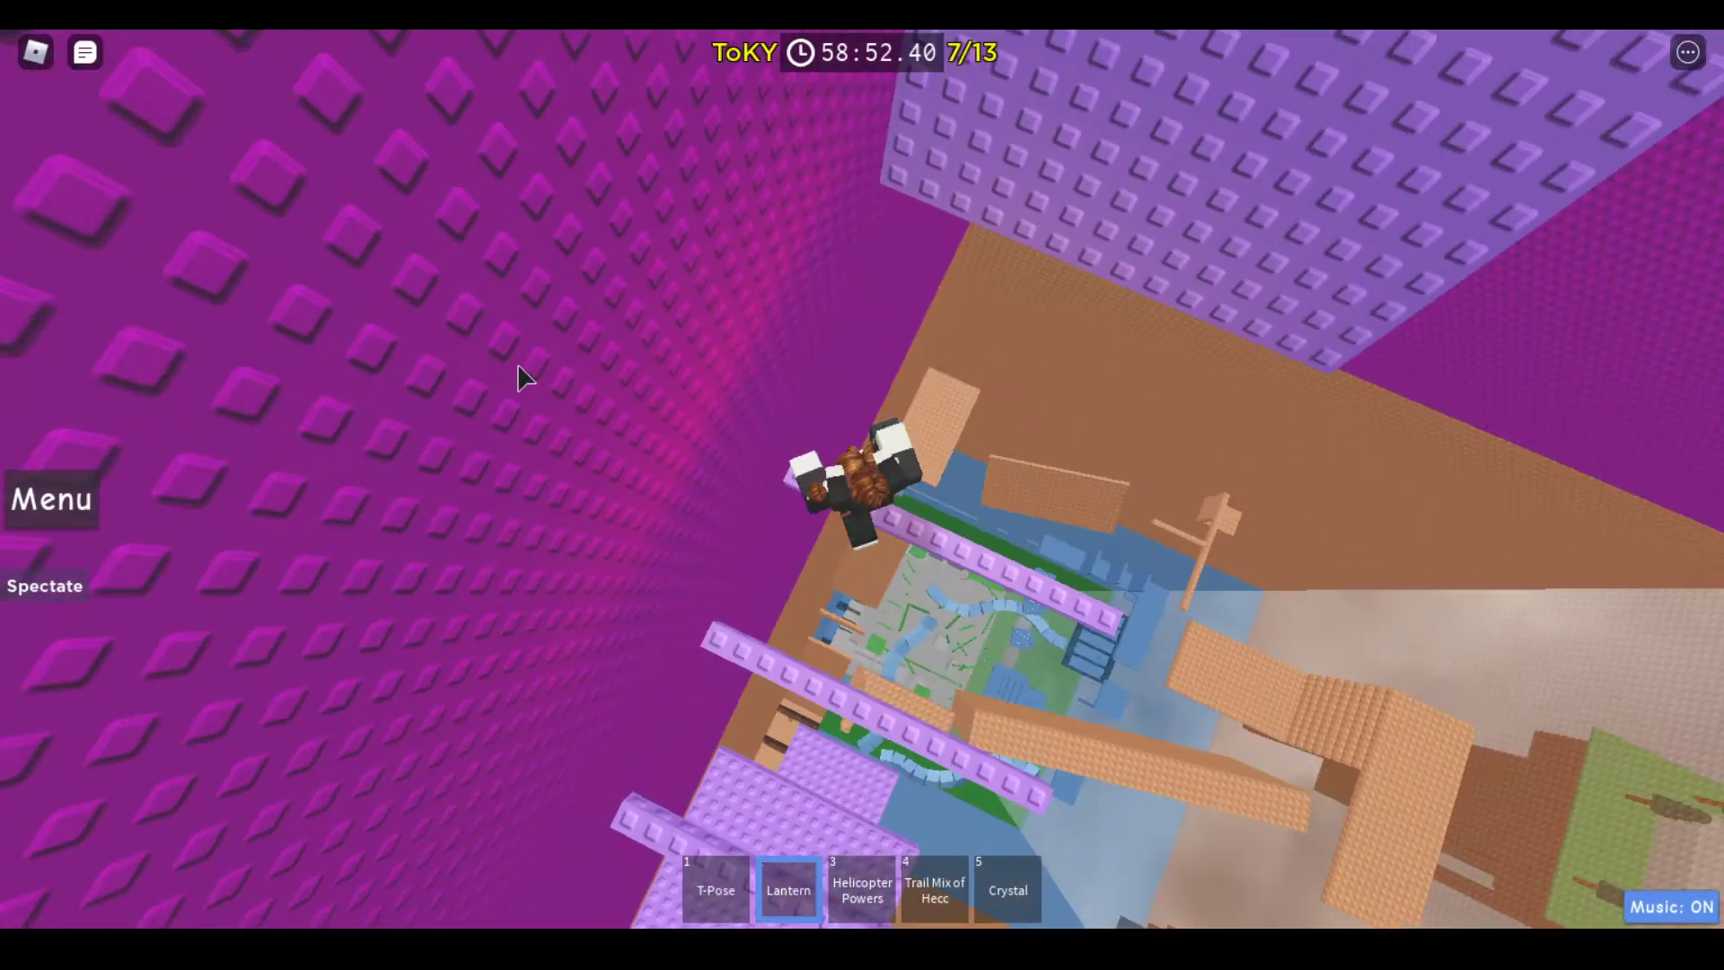
key(2)
key(shift)
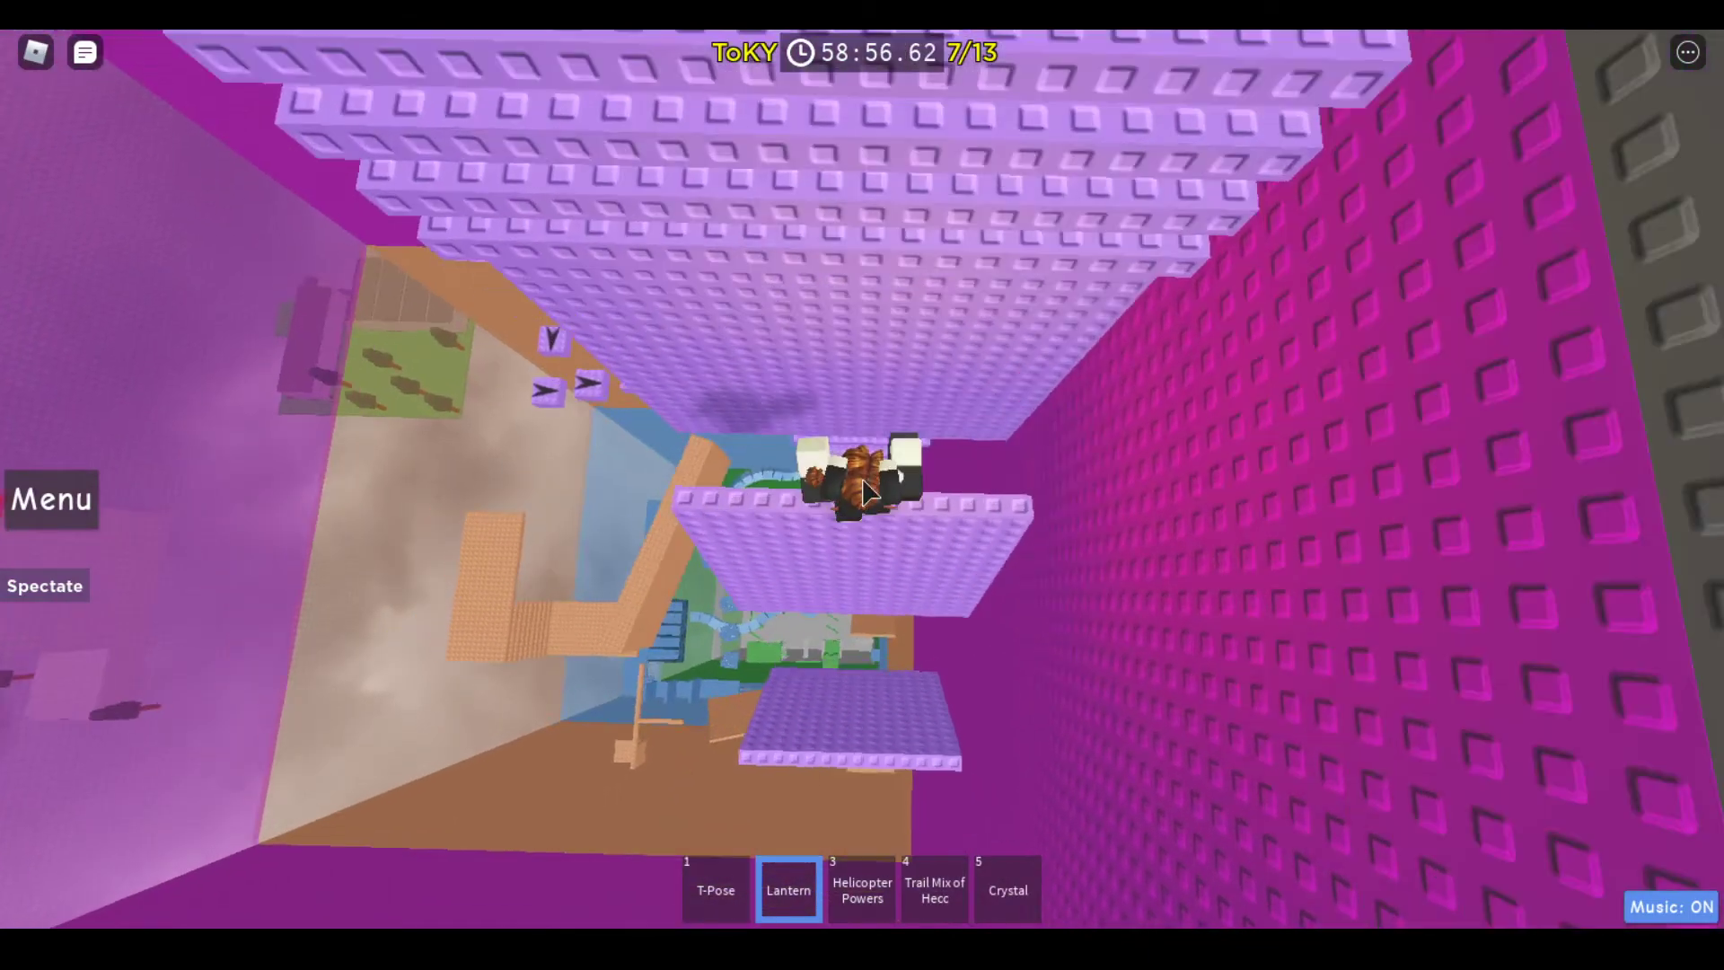
key(shift)
Put away the Lantern, check standings, and climb onto the grey platform
key(2)
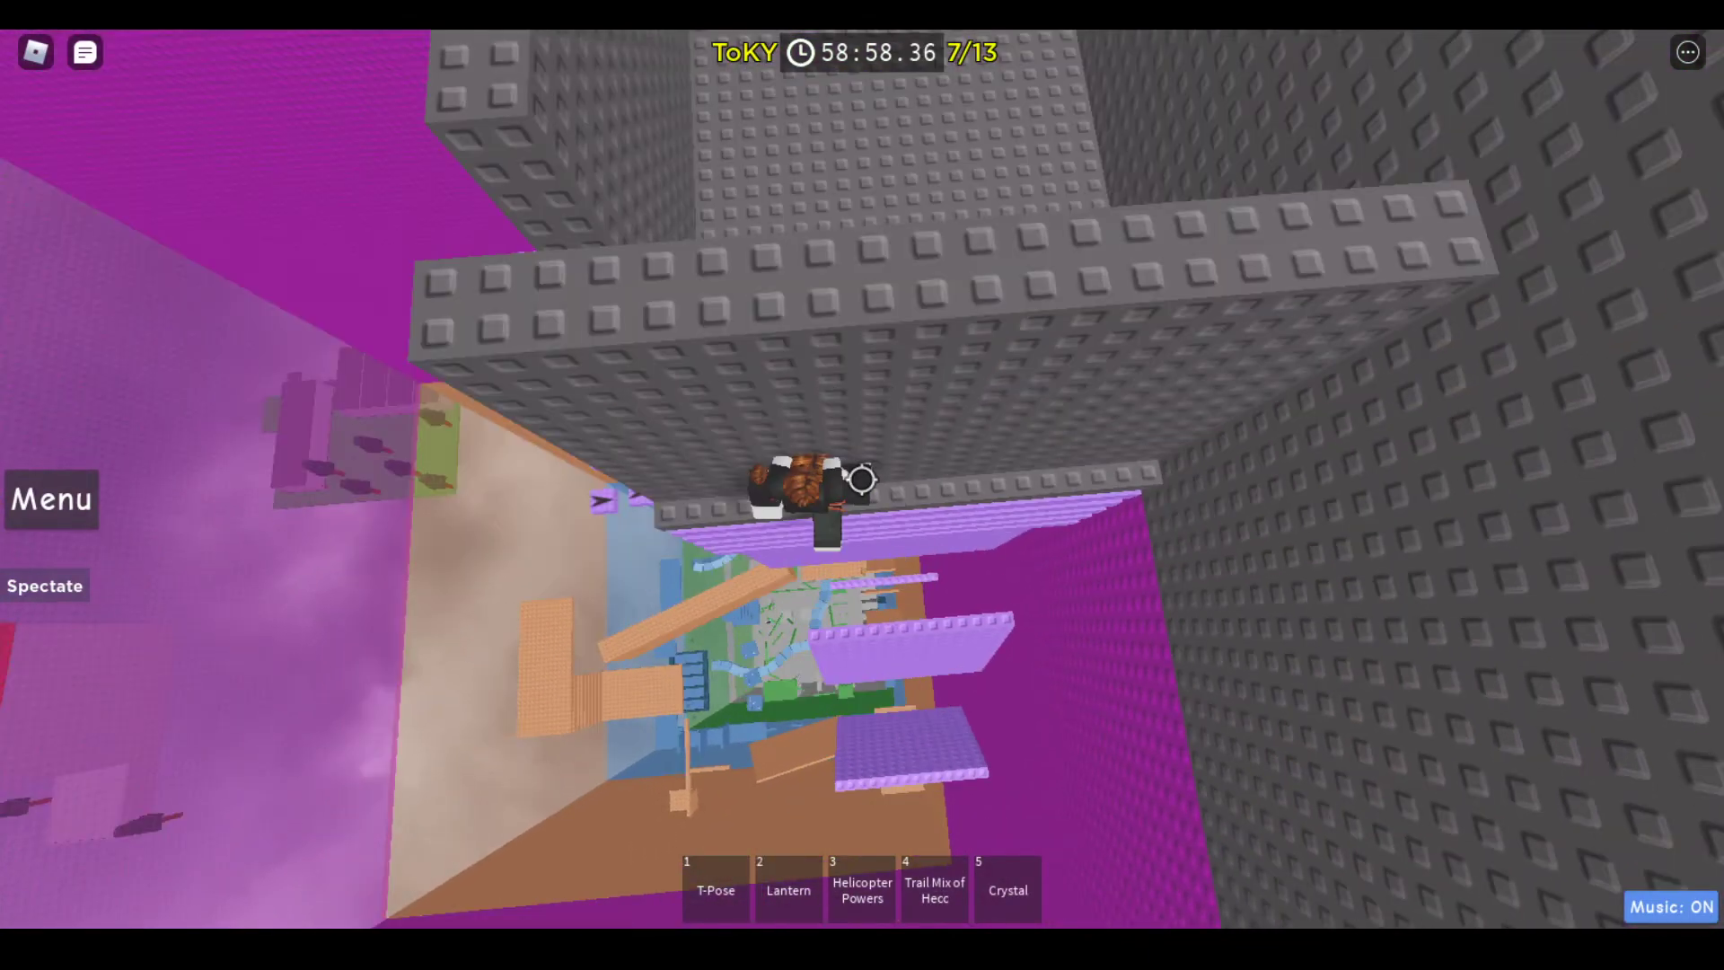
key(shift)
key(Tab)
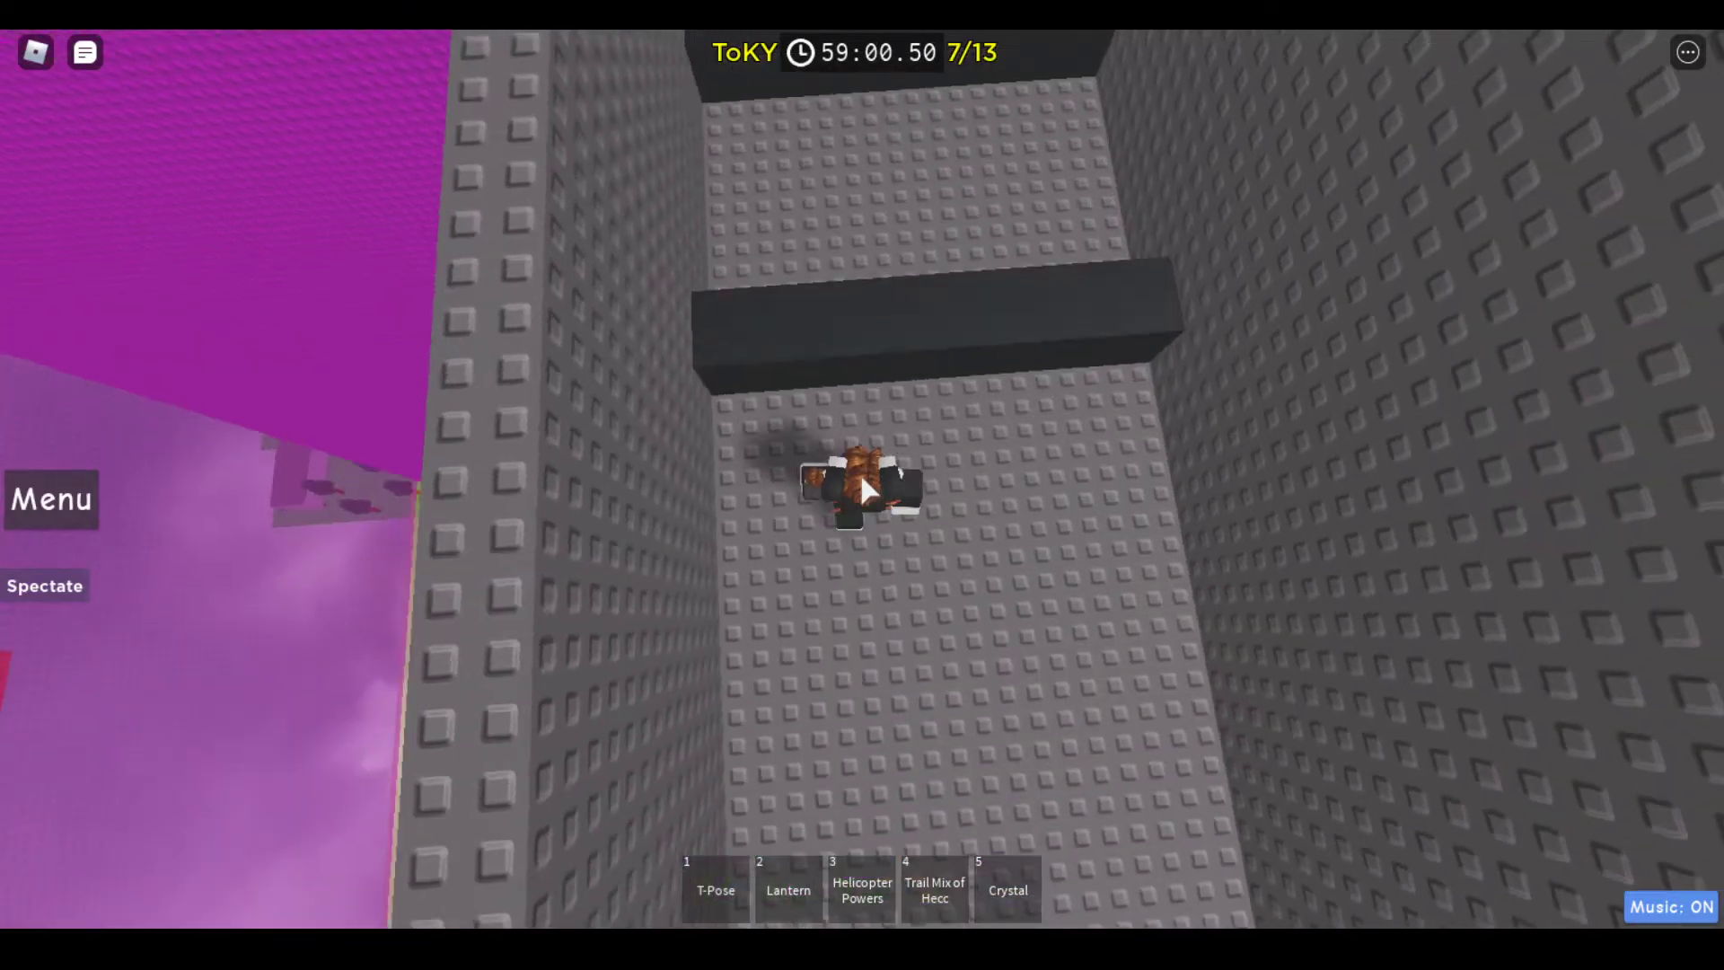
key(shift)
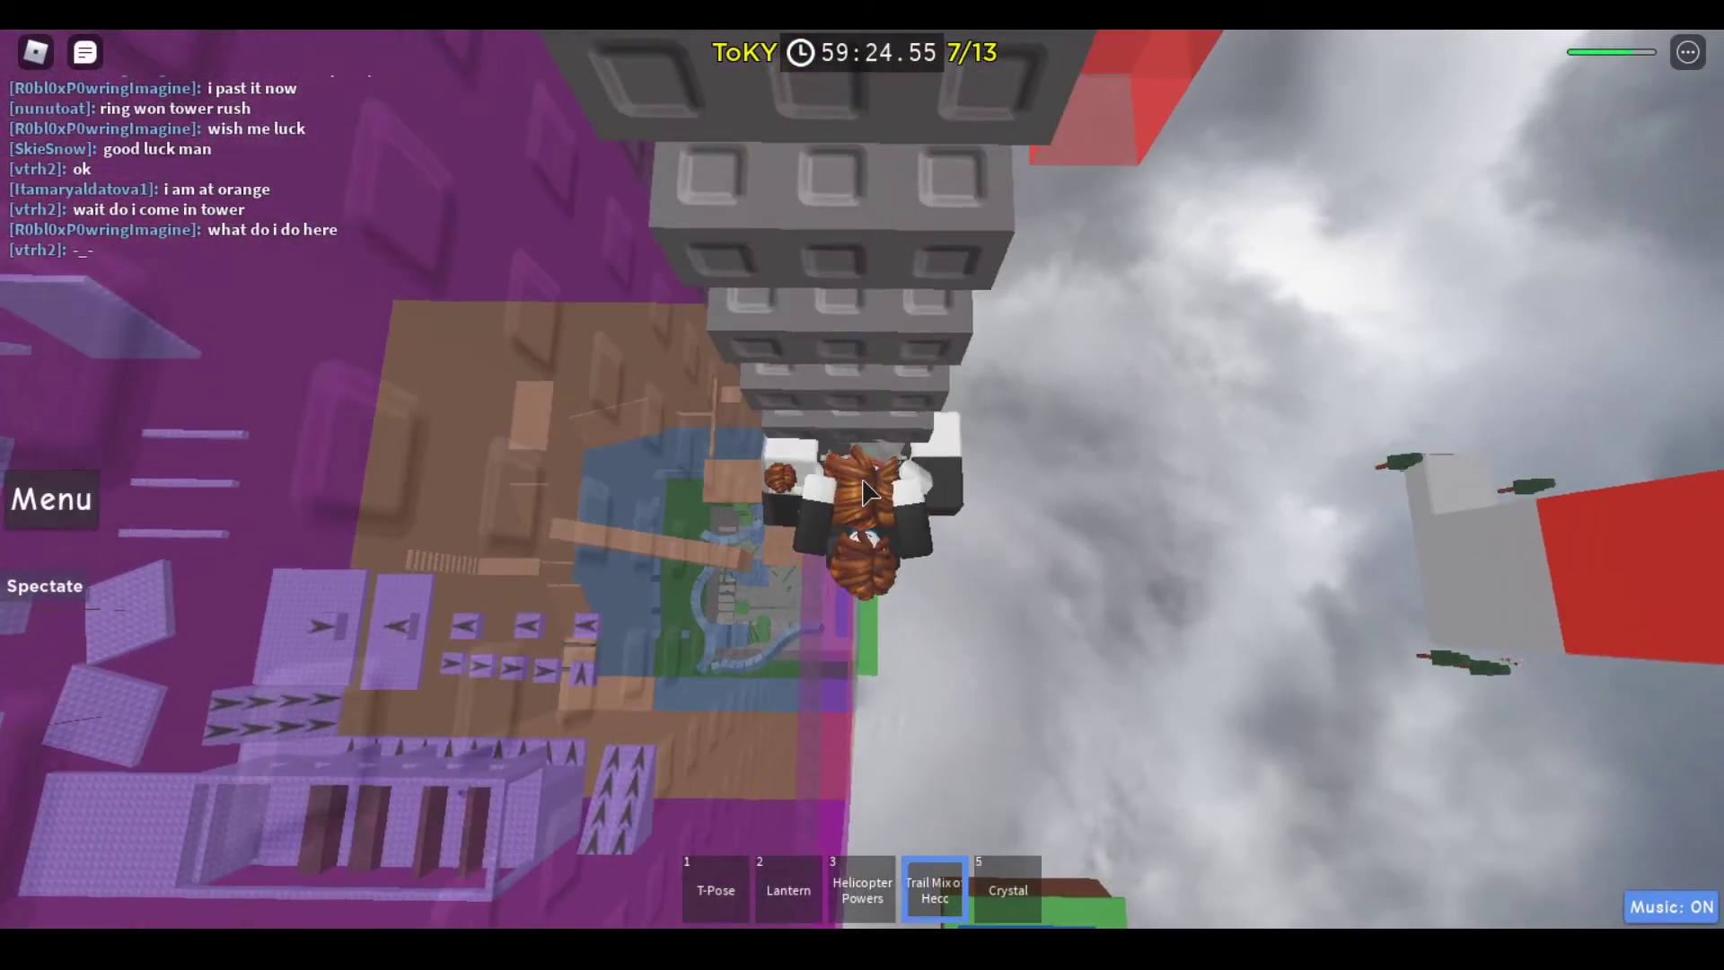
key(shift)
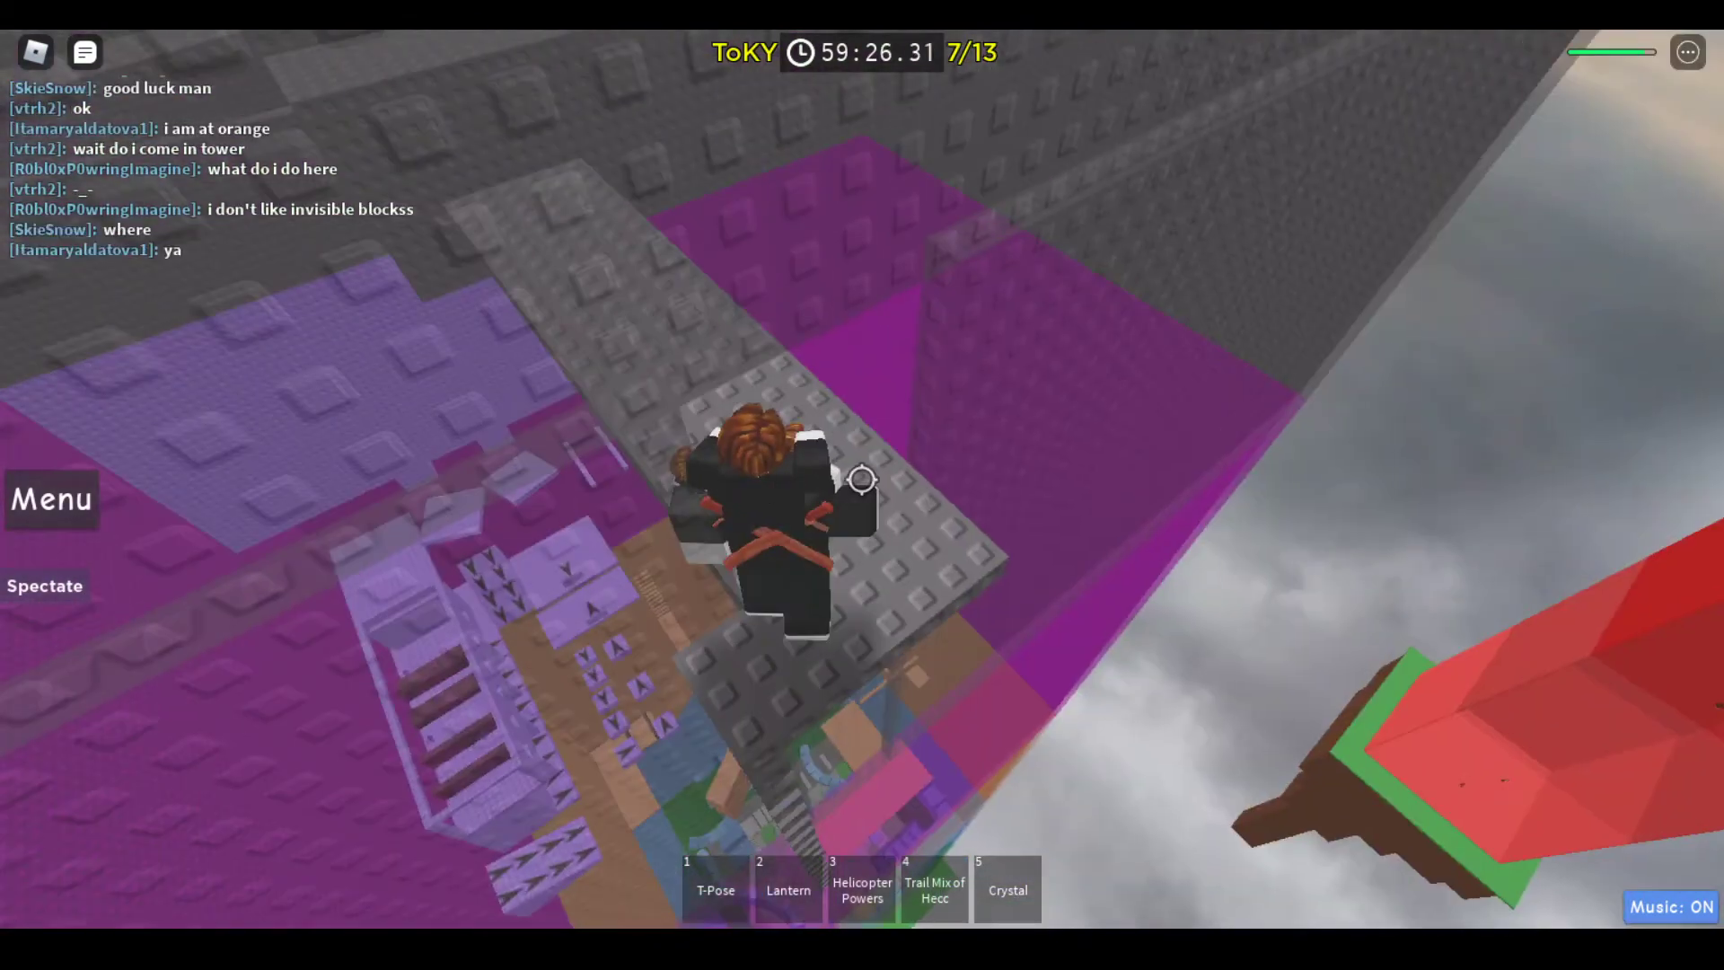
Cross the grey walkway over purple and drop onto the orange walkway below
key(w)
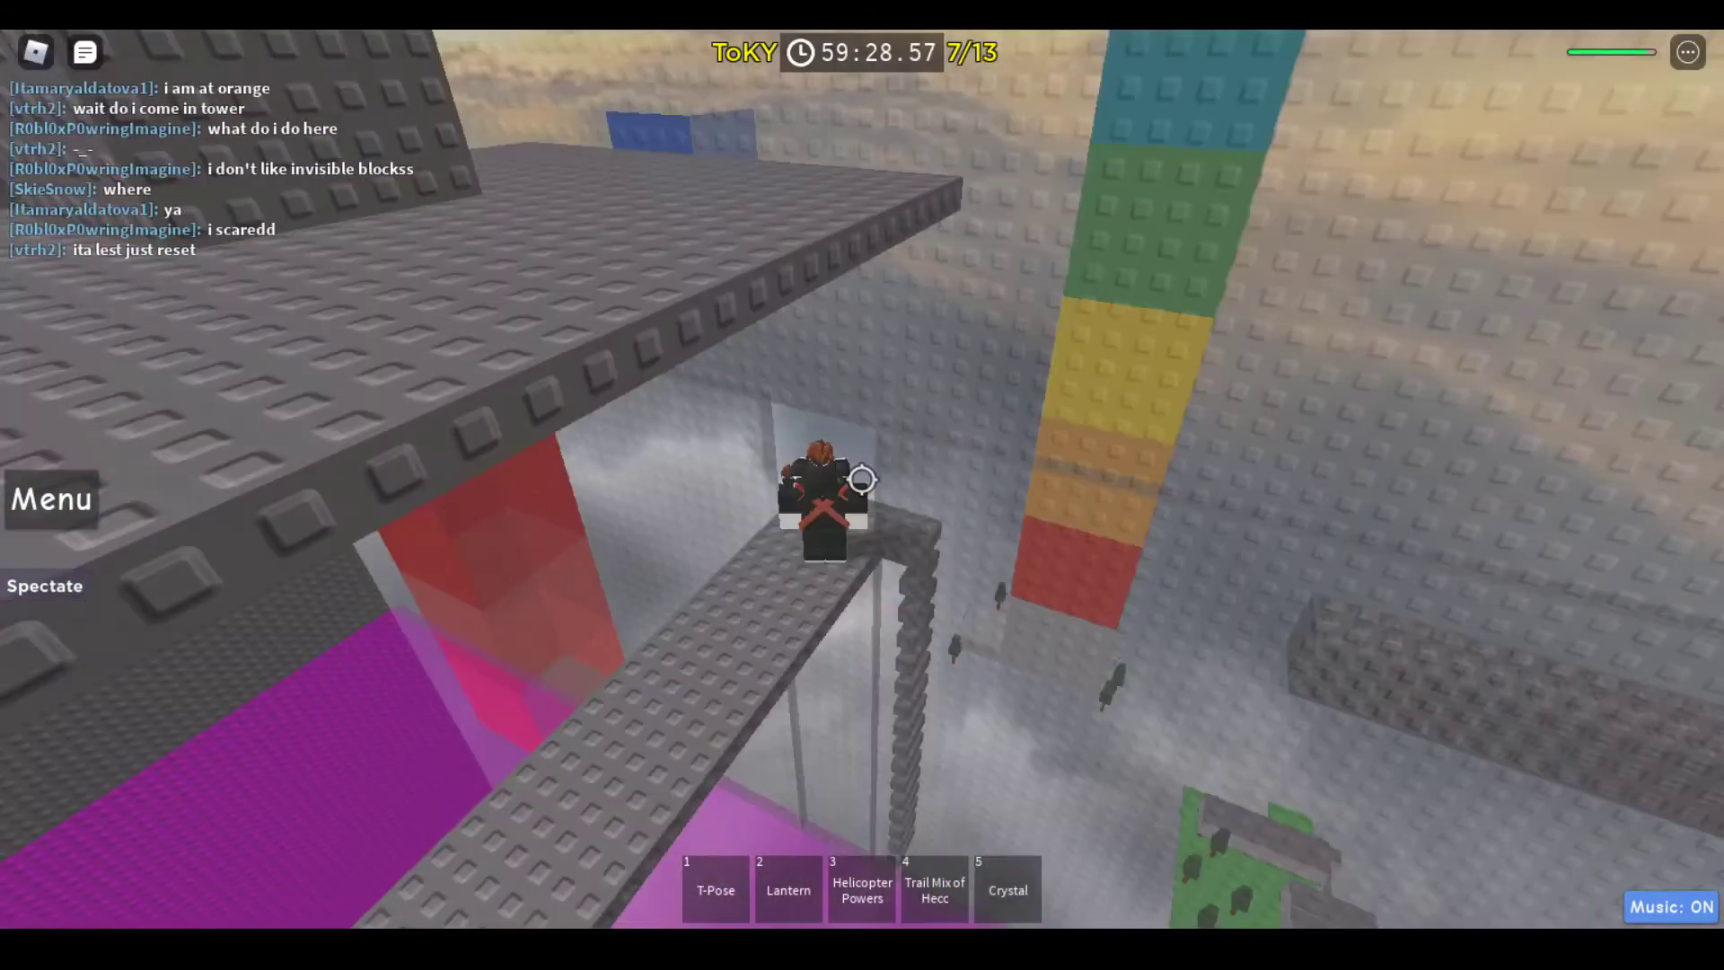
key(shift)
key(shift)
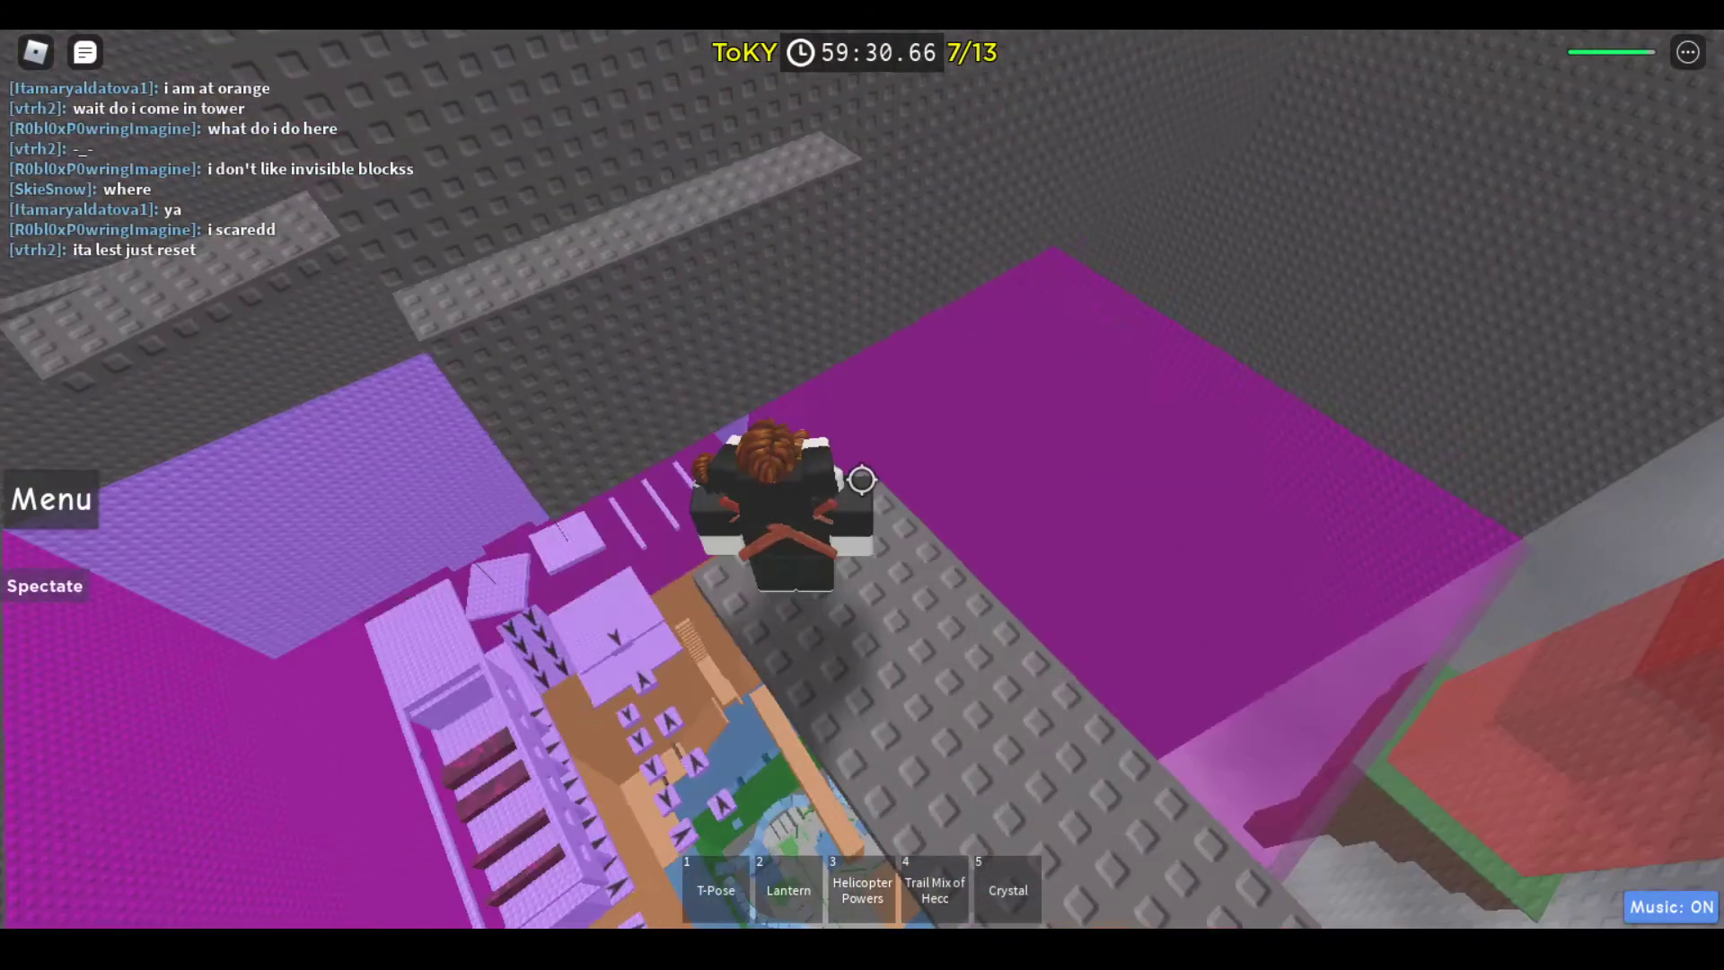
key(w)
key(shift)
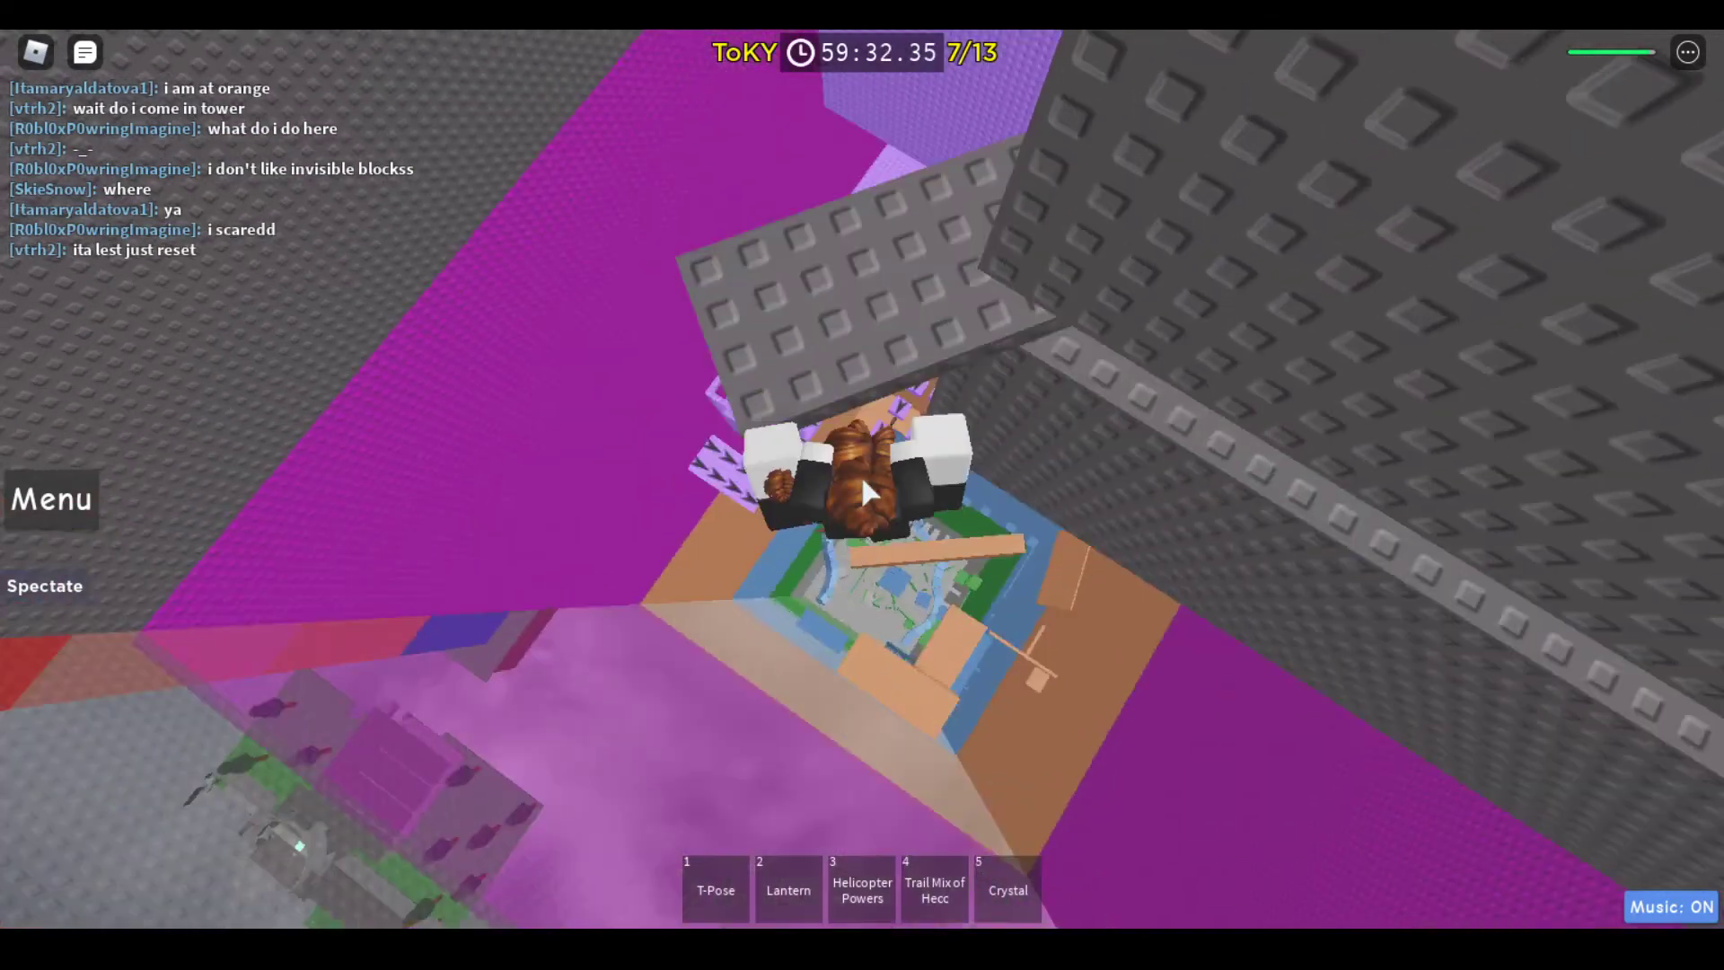
key(w)
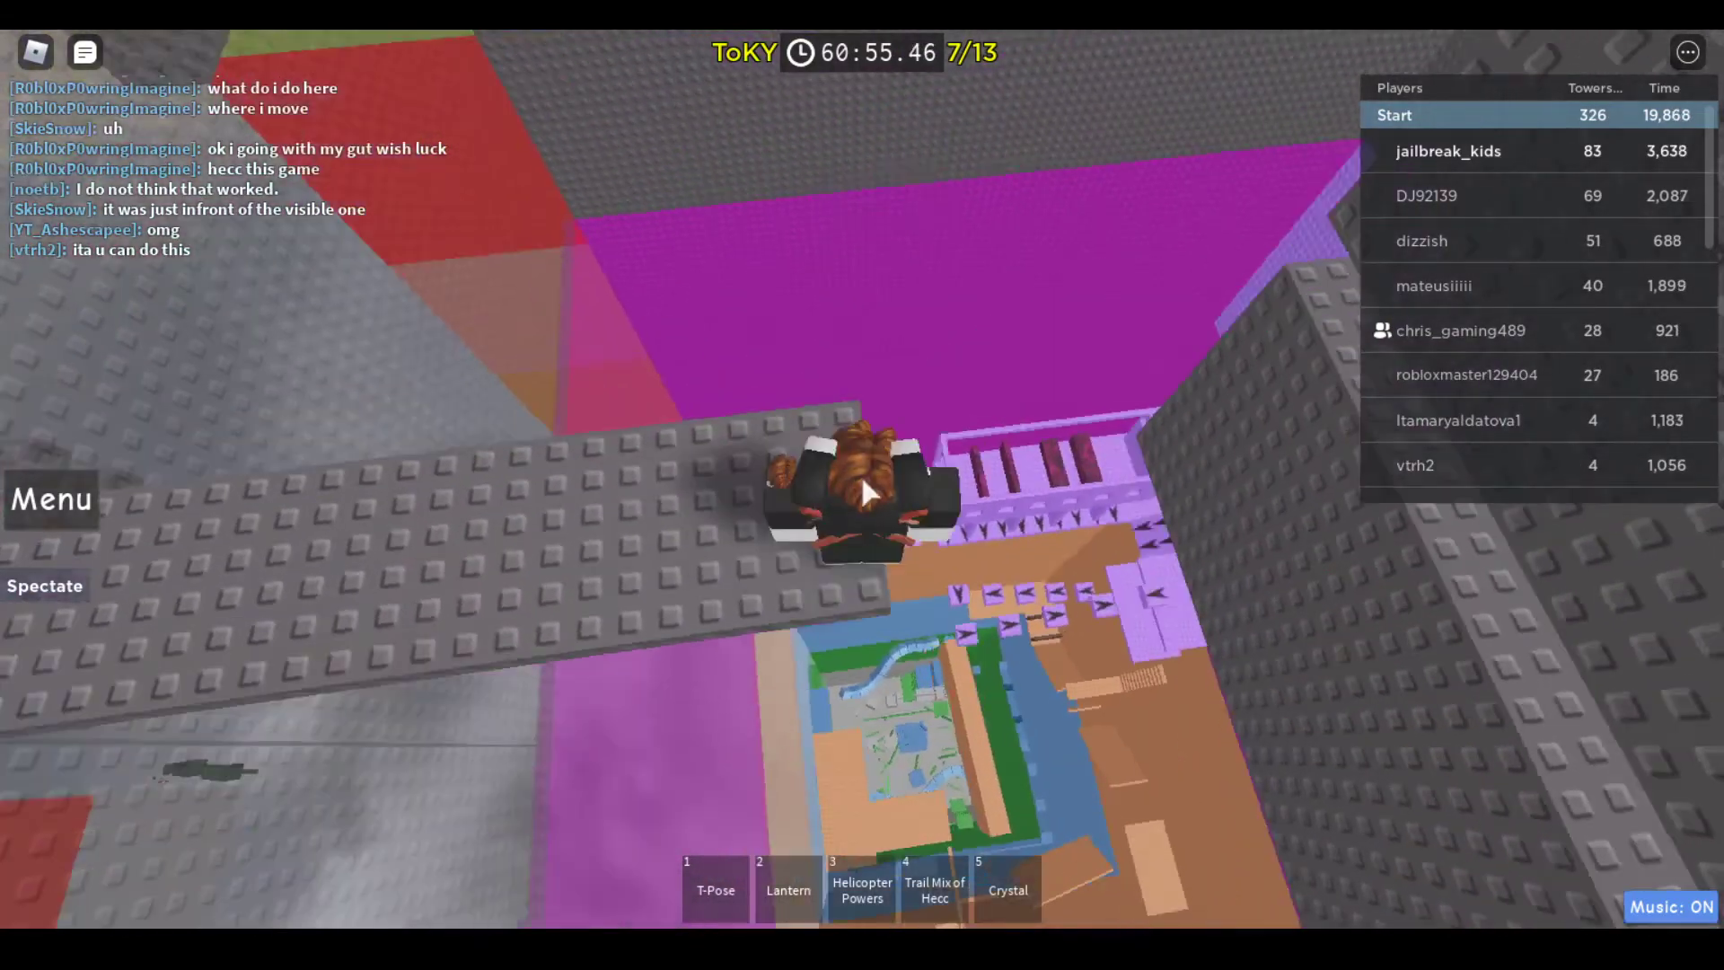
drag(869, 494, 868, 495)
Cross the grey tower top into the shaft and climb onto the grey studded platform
key(w)
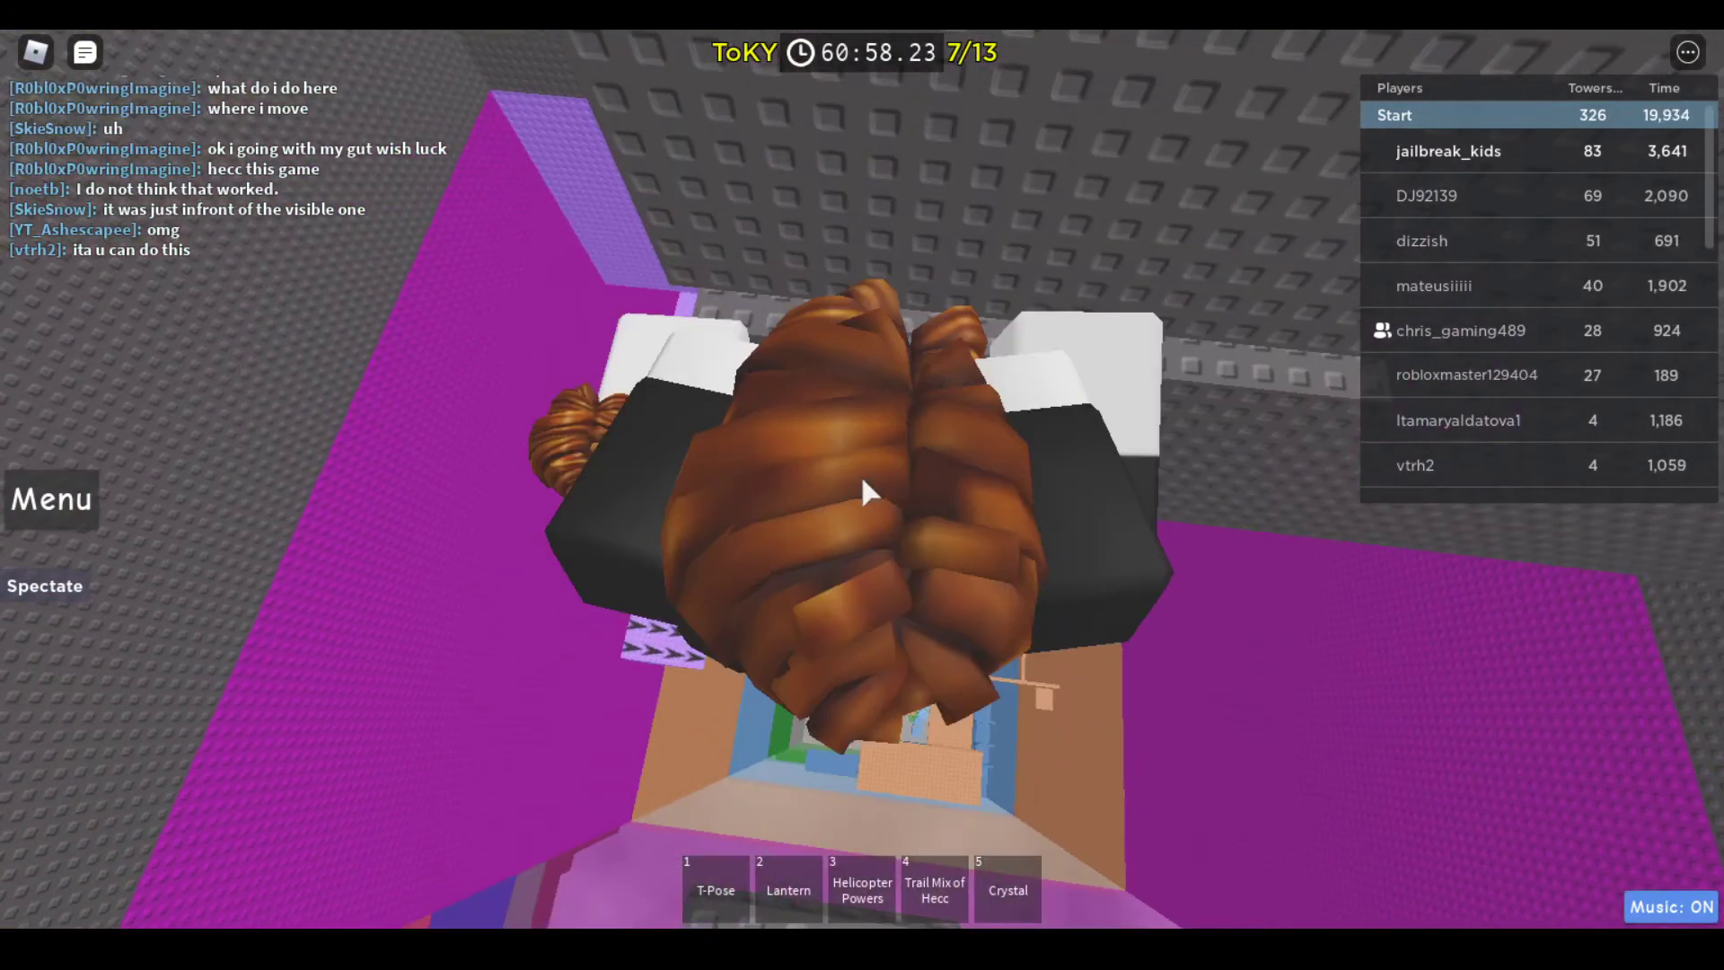
scroll(868, 495, down, 3)
key(w)
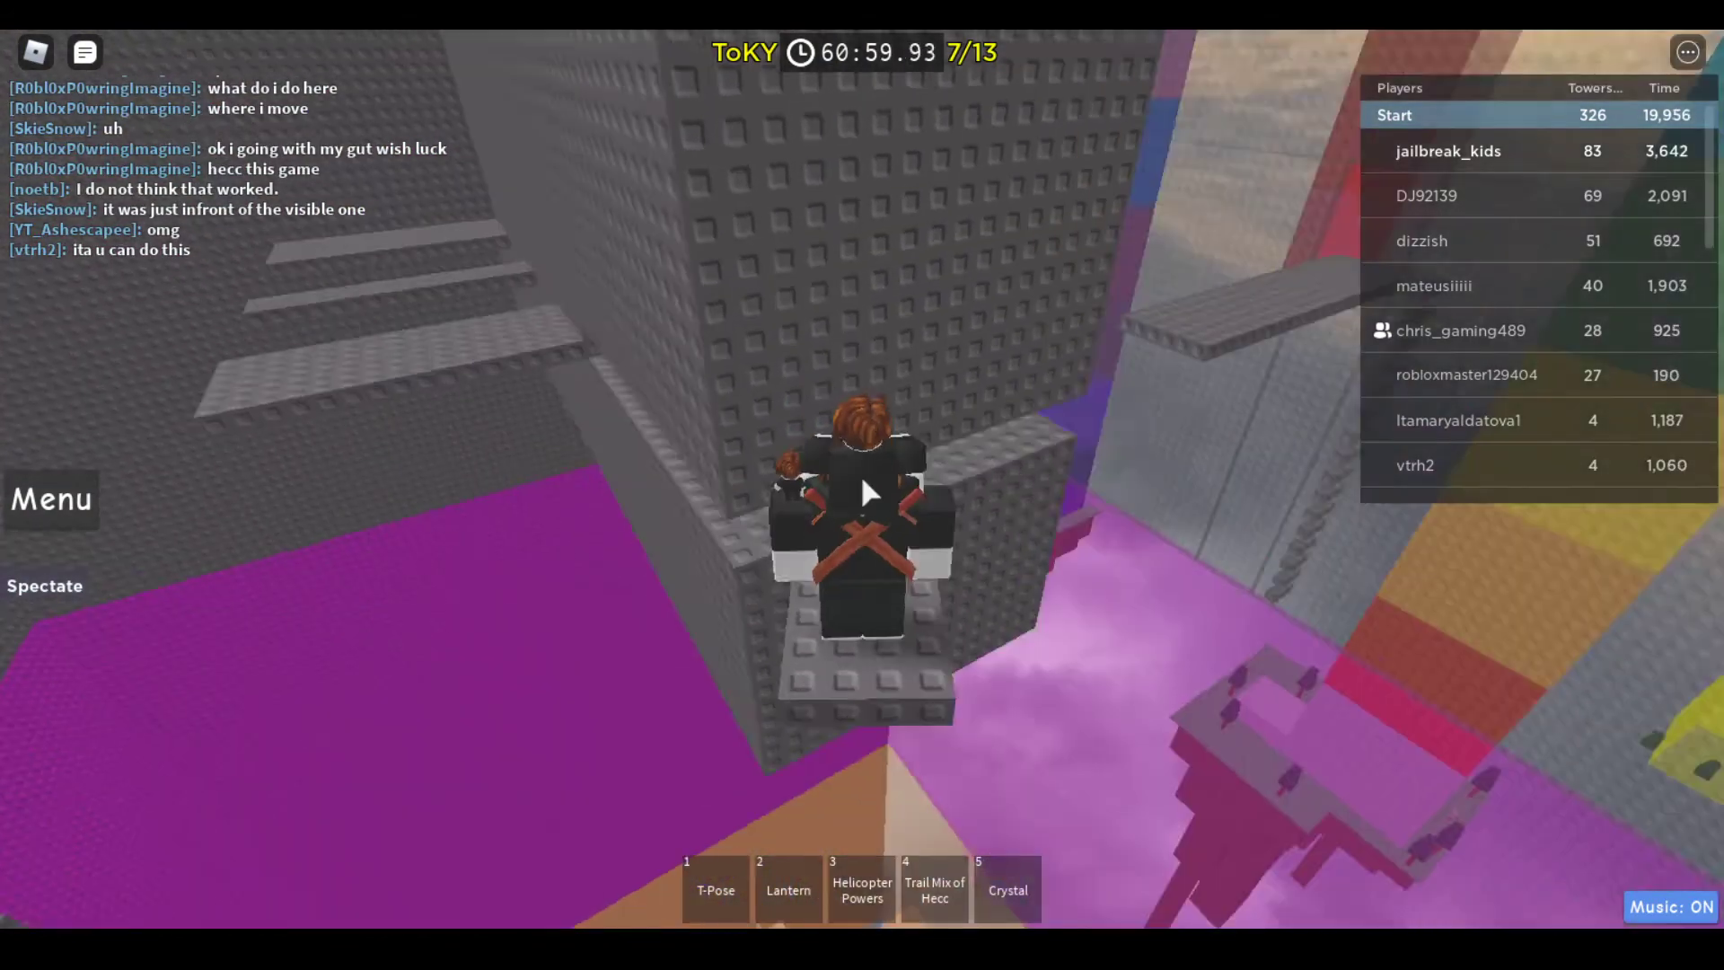
drag(870, 495, 861, 479)
key(w)
key(w)
key(w)
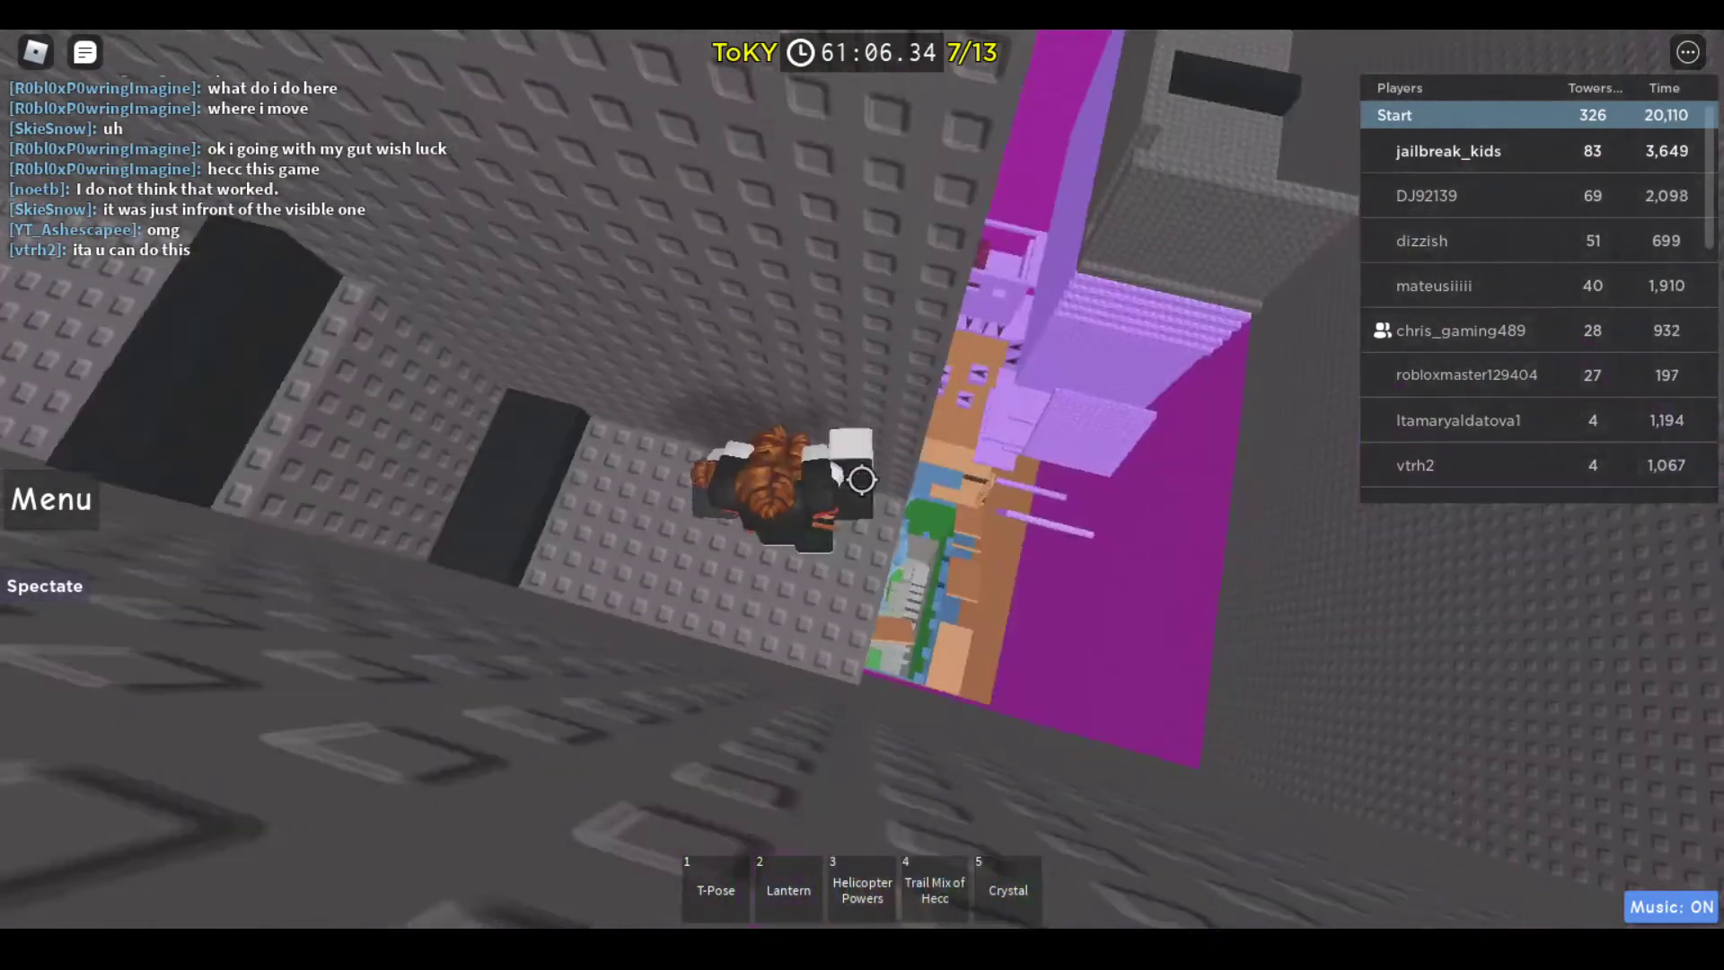
key(4)
key(w)
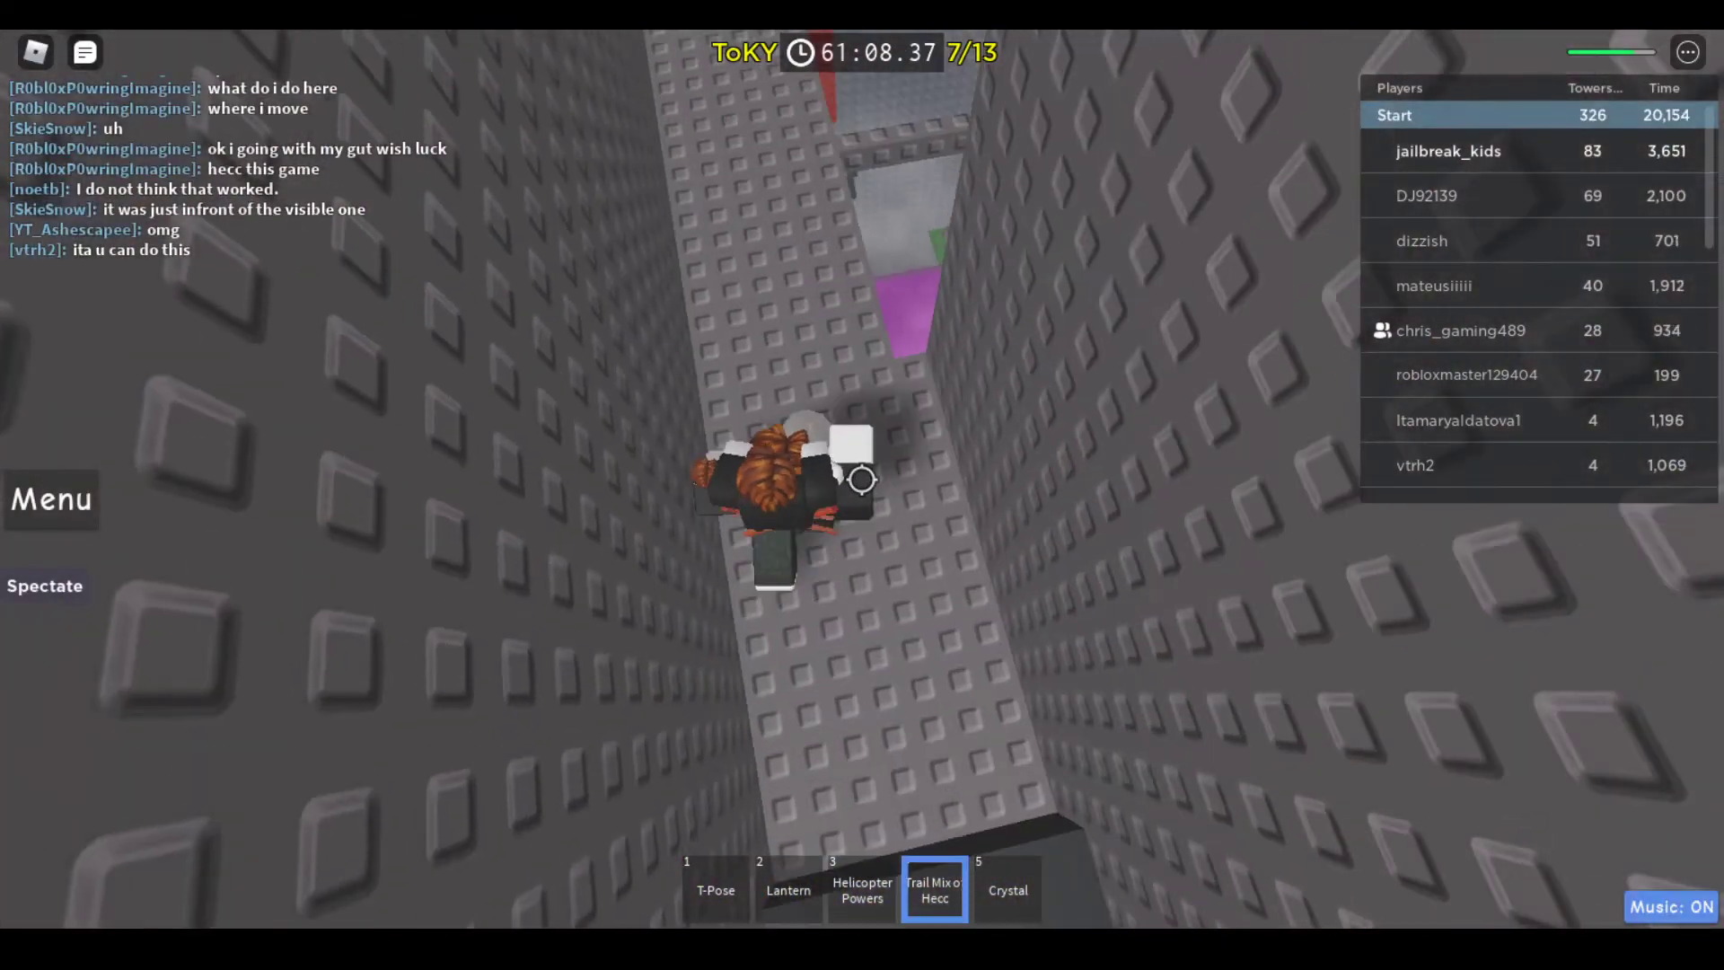
right_click(860, 480)
key(4)
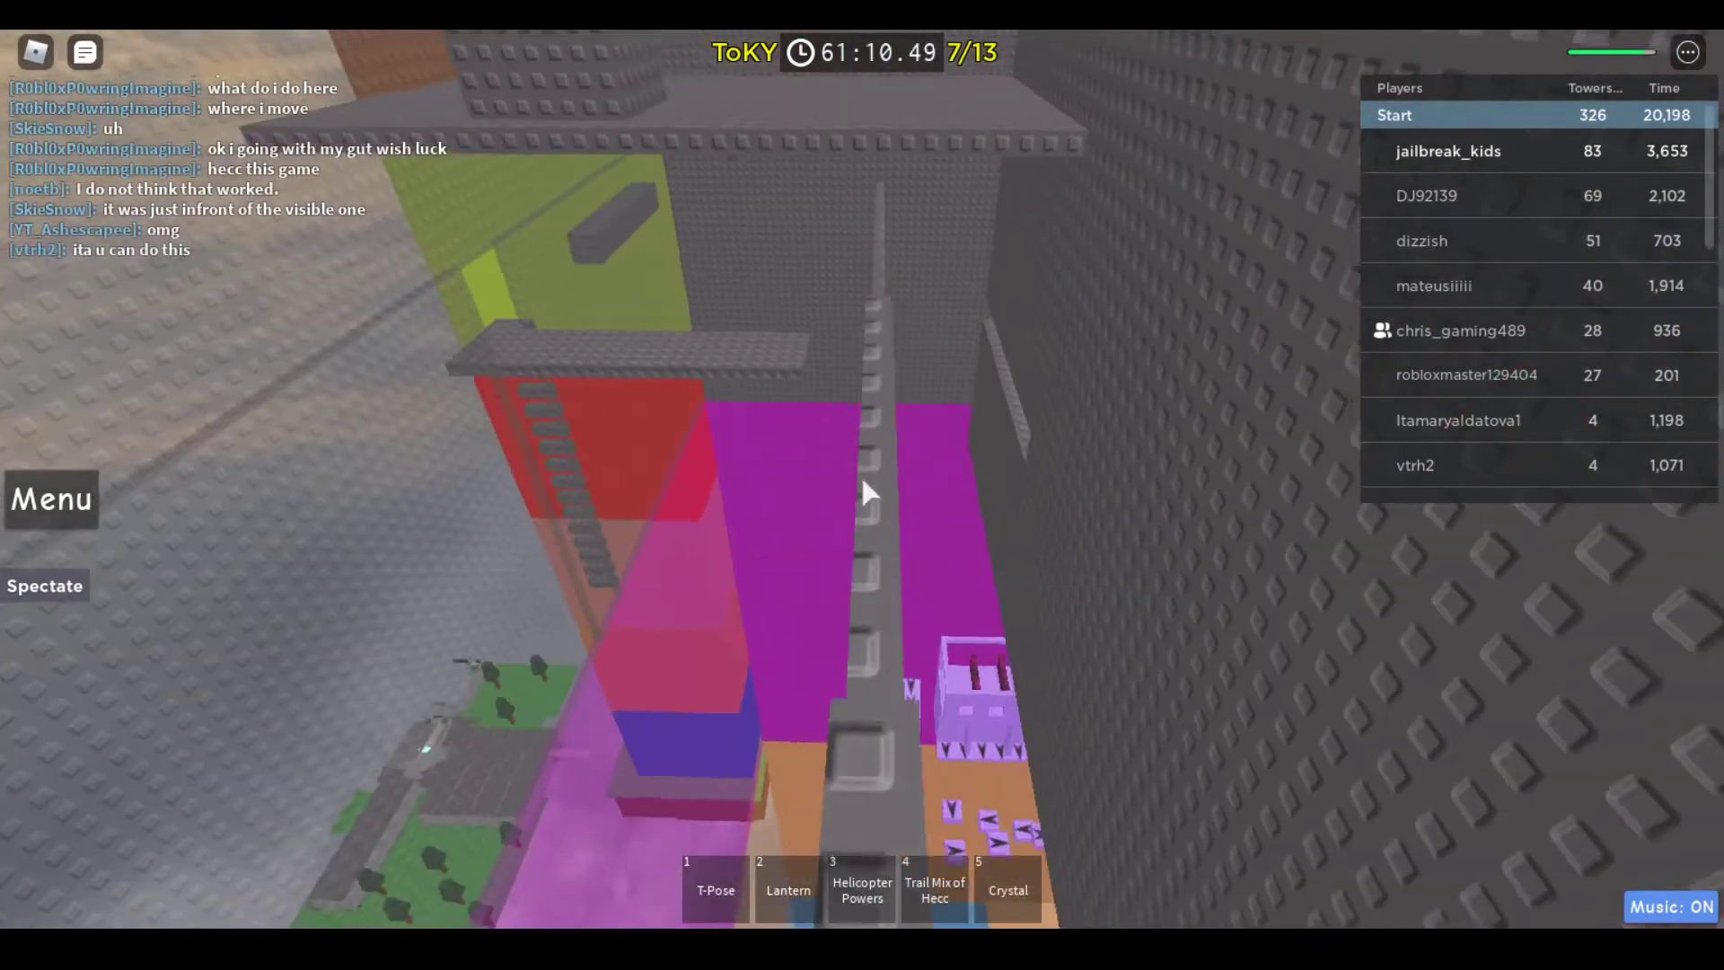
key(w)
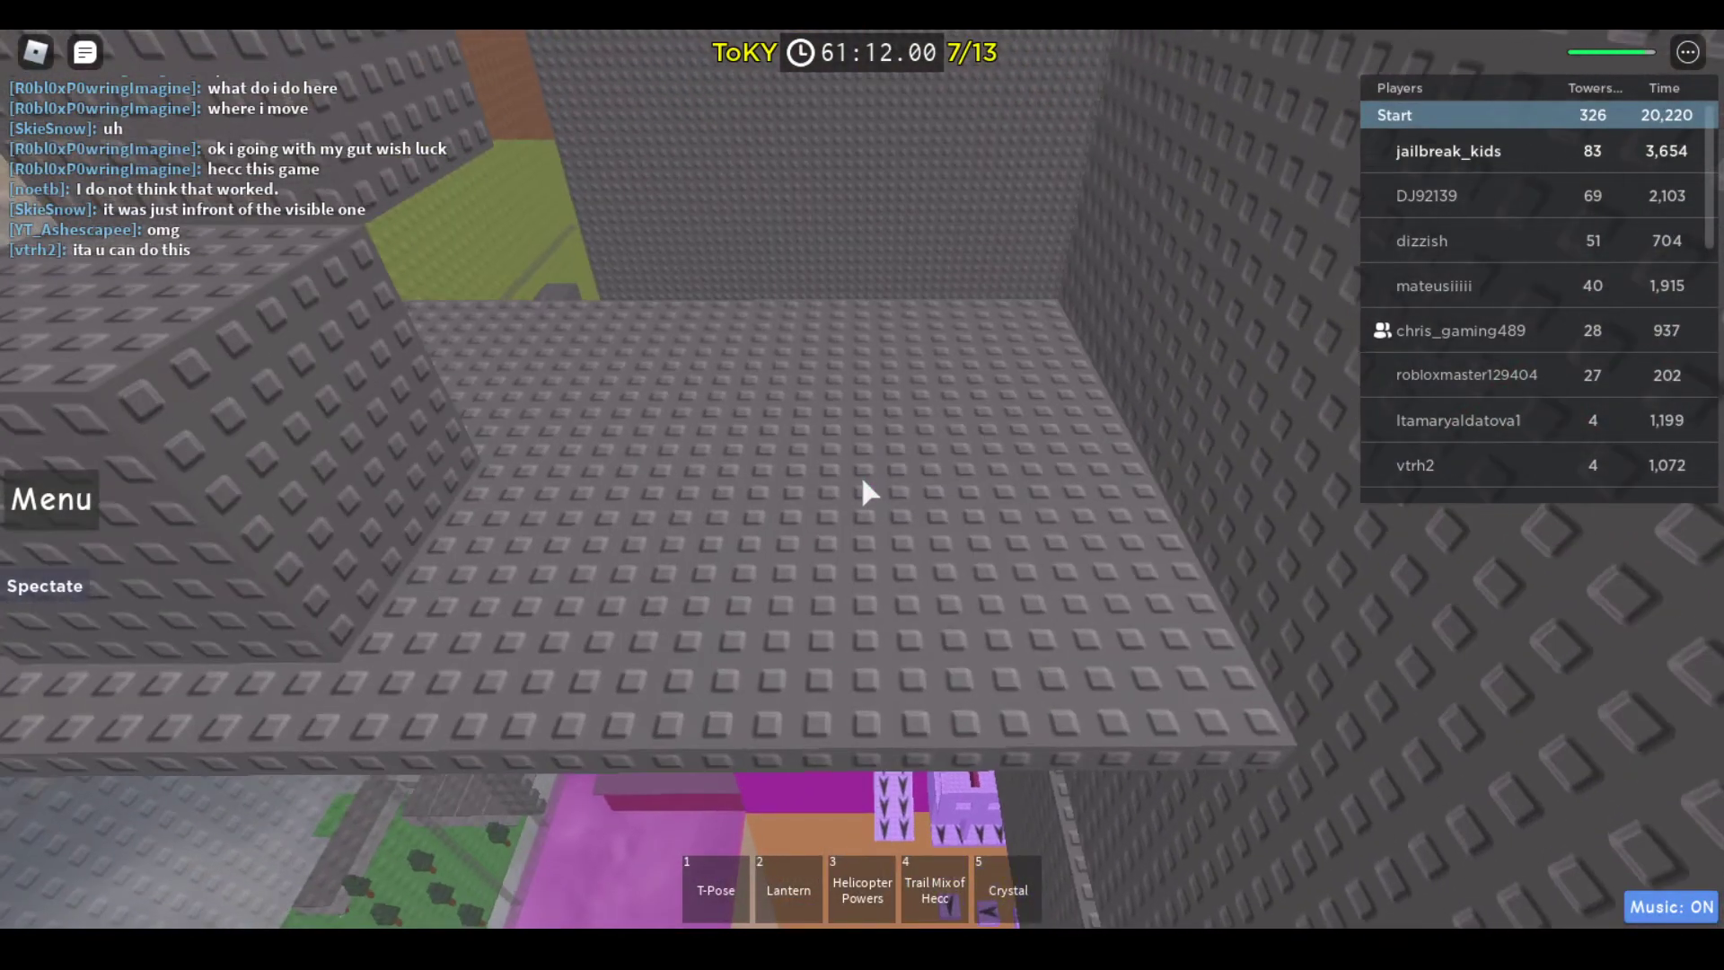
Cross the light grey studs and look down over the tower onto blue
key(w)
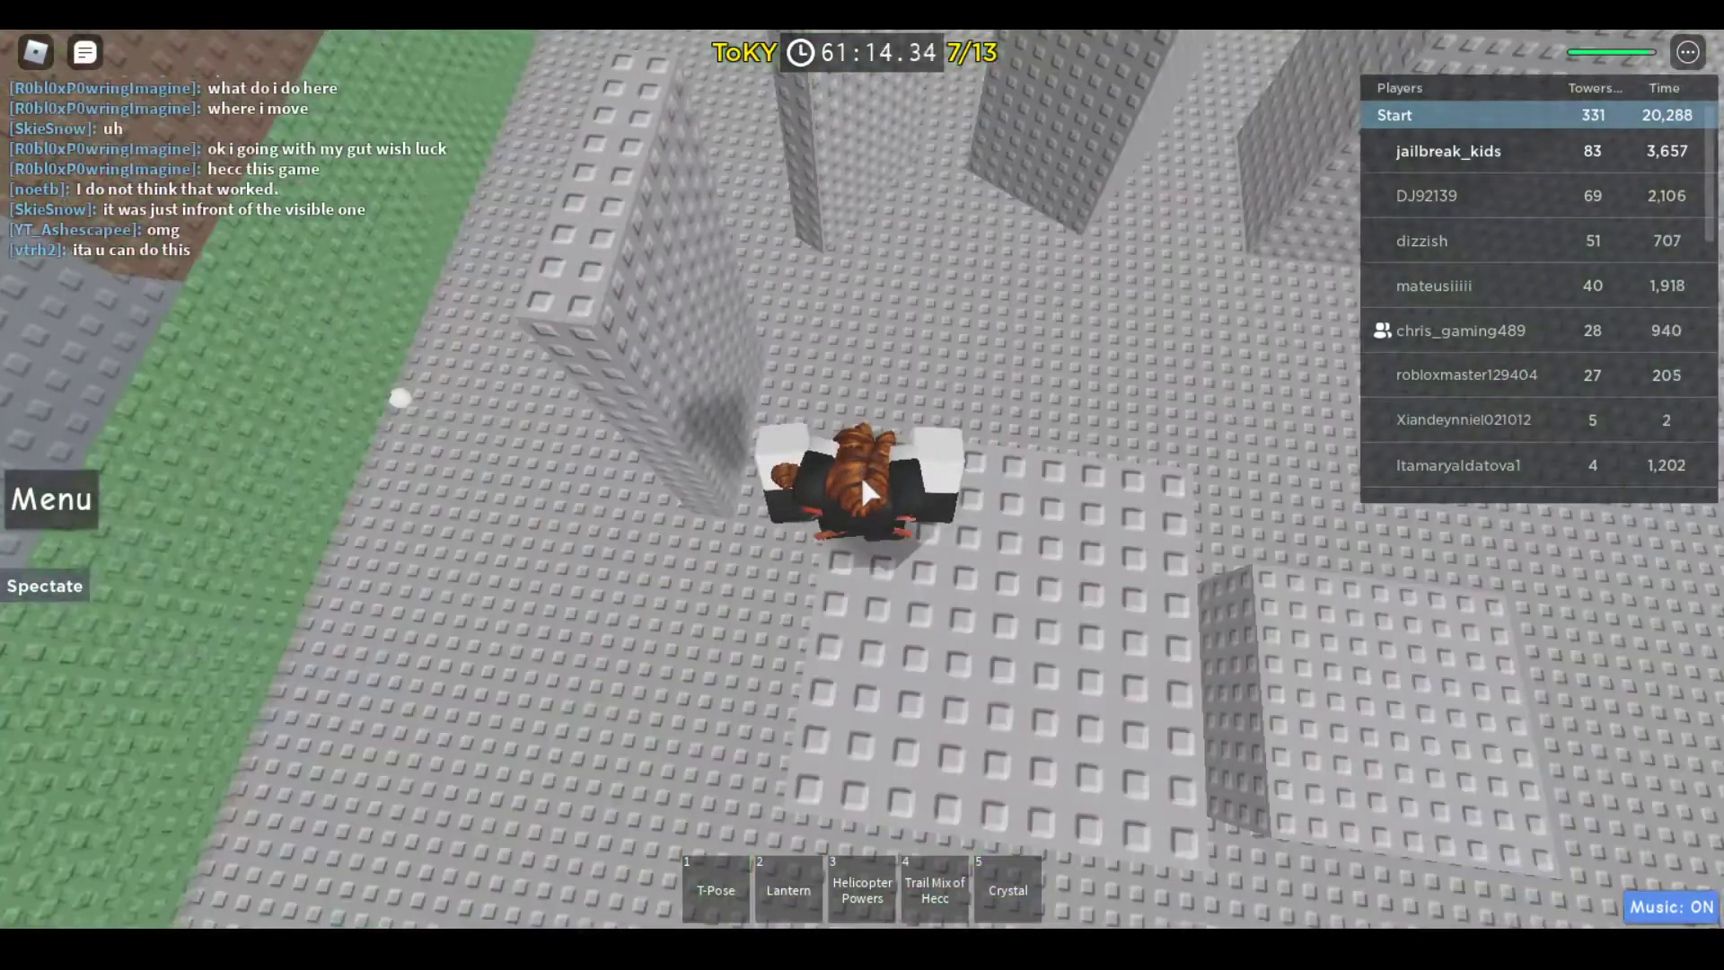
key(w)
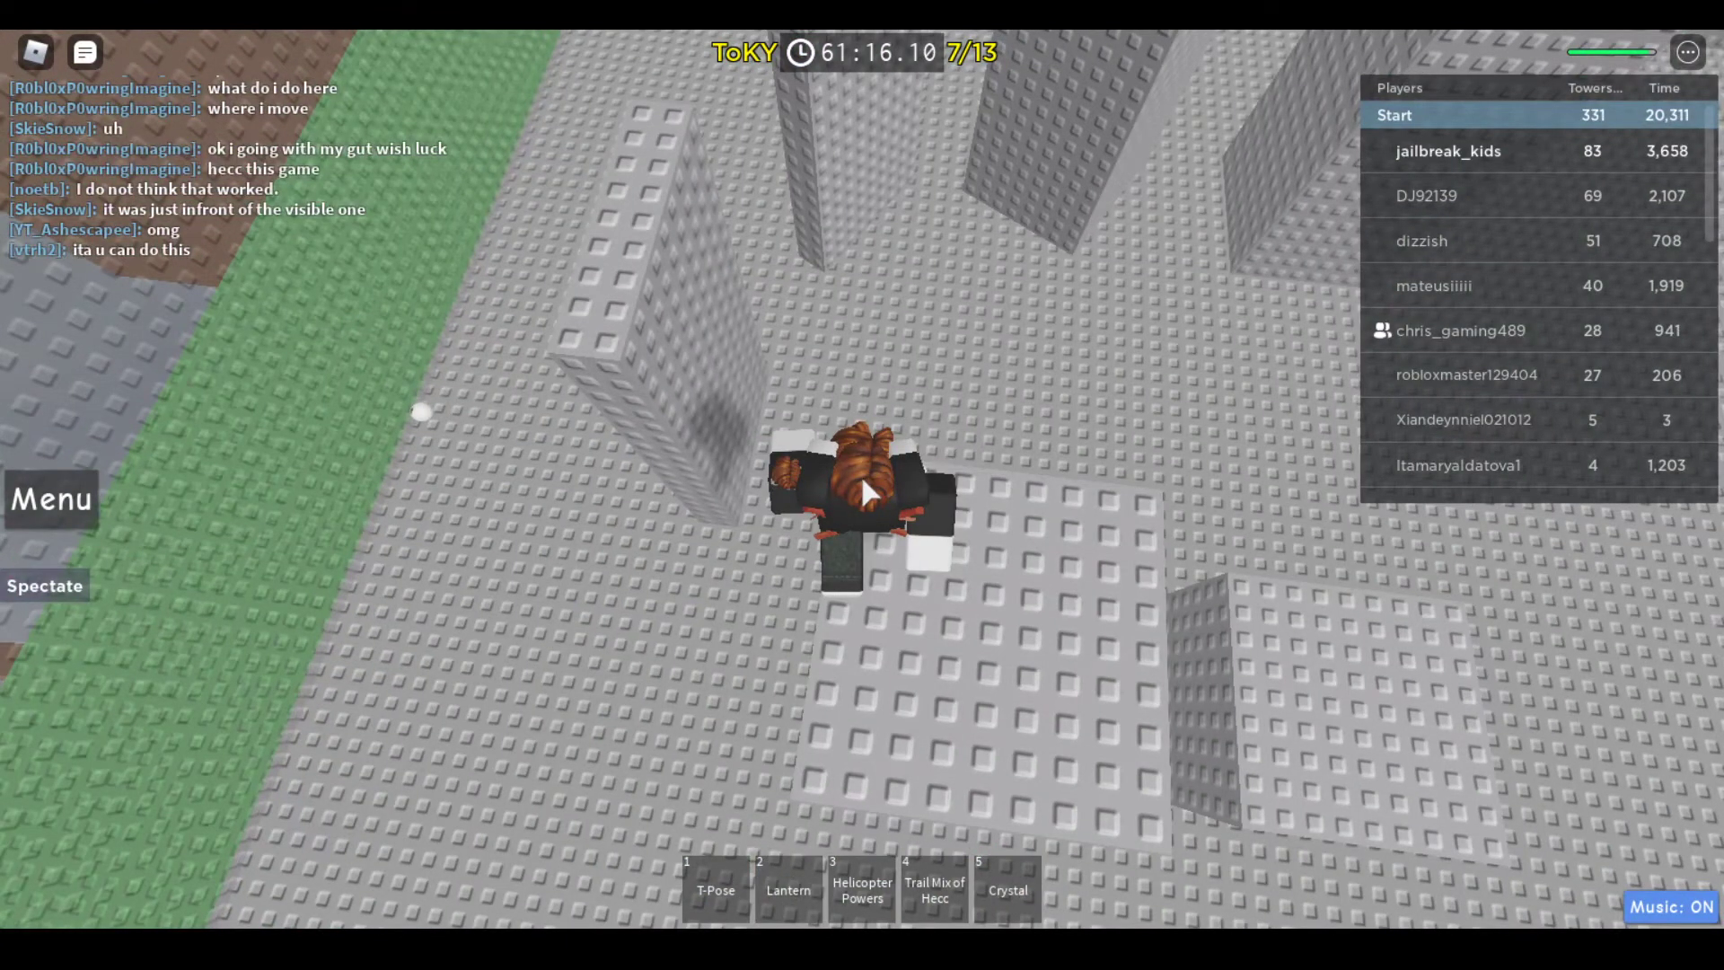
key(w)
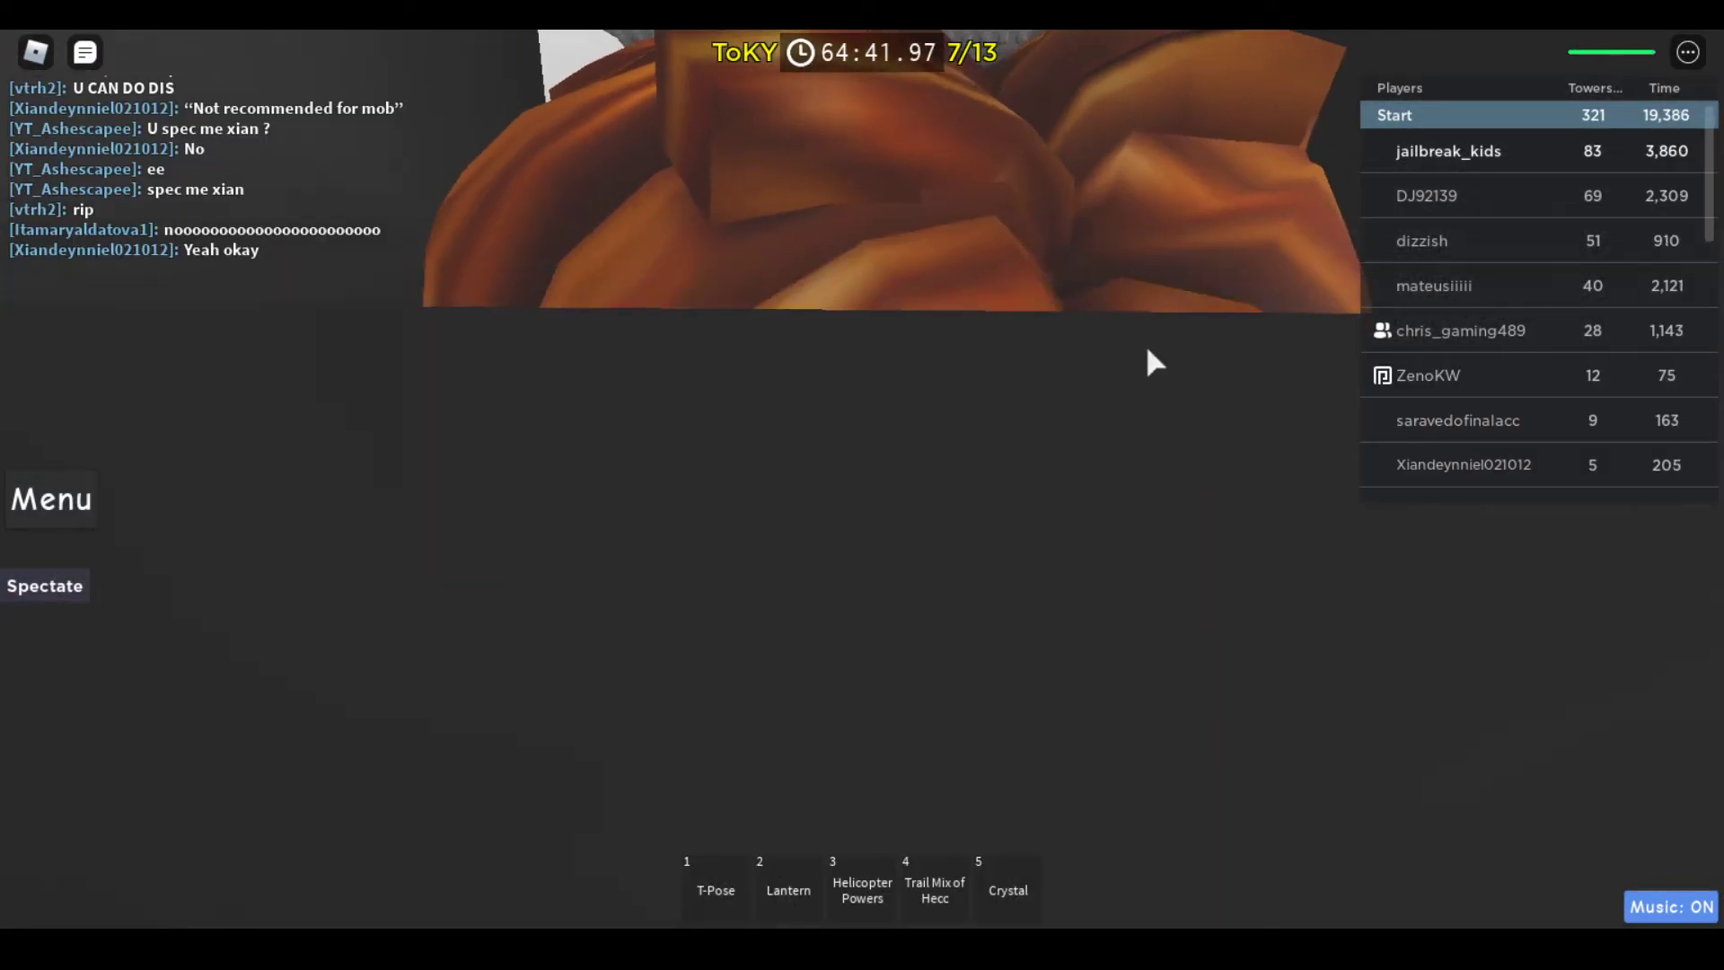
mouse_move(1144, 341)
mouse_down()
mouse_move(869, 494)
mouse_move(860, 479)
mouse_move(869, 494)
mouse_up()
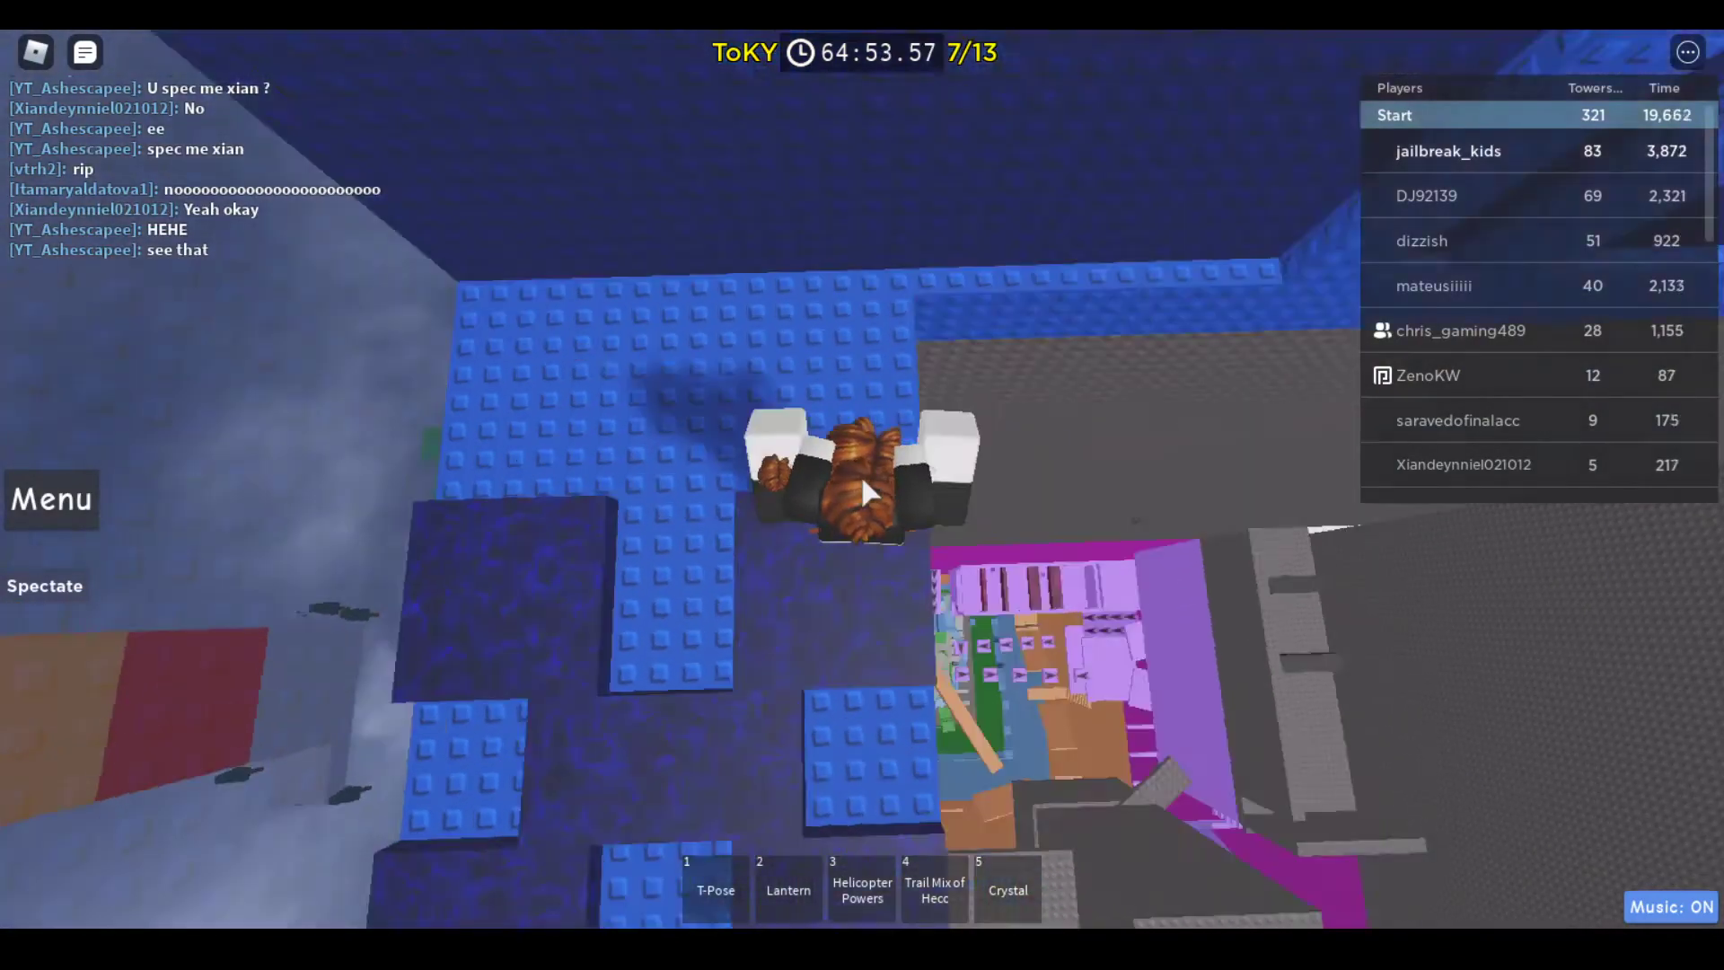
drag(870, 494, 860, 479)
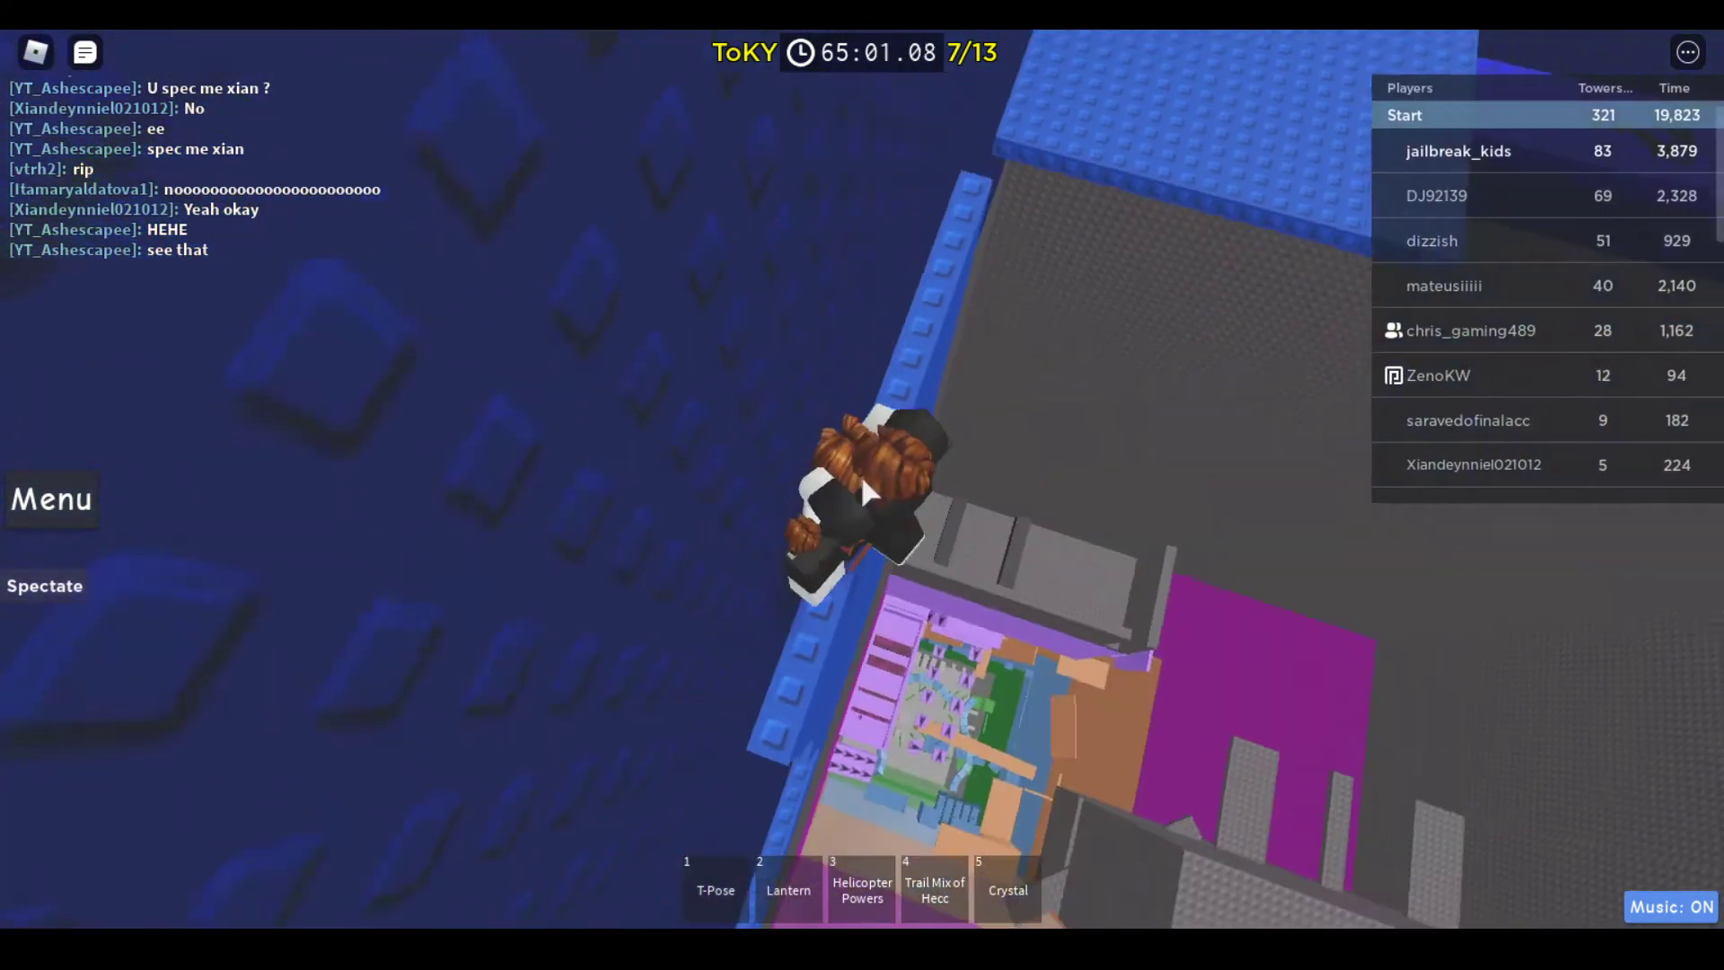
Walk along the blue beam with Shift Lock toggled, lining up the gap jump
key(Tab)
key(shift)
scroll(870, 496, up, 5)
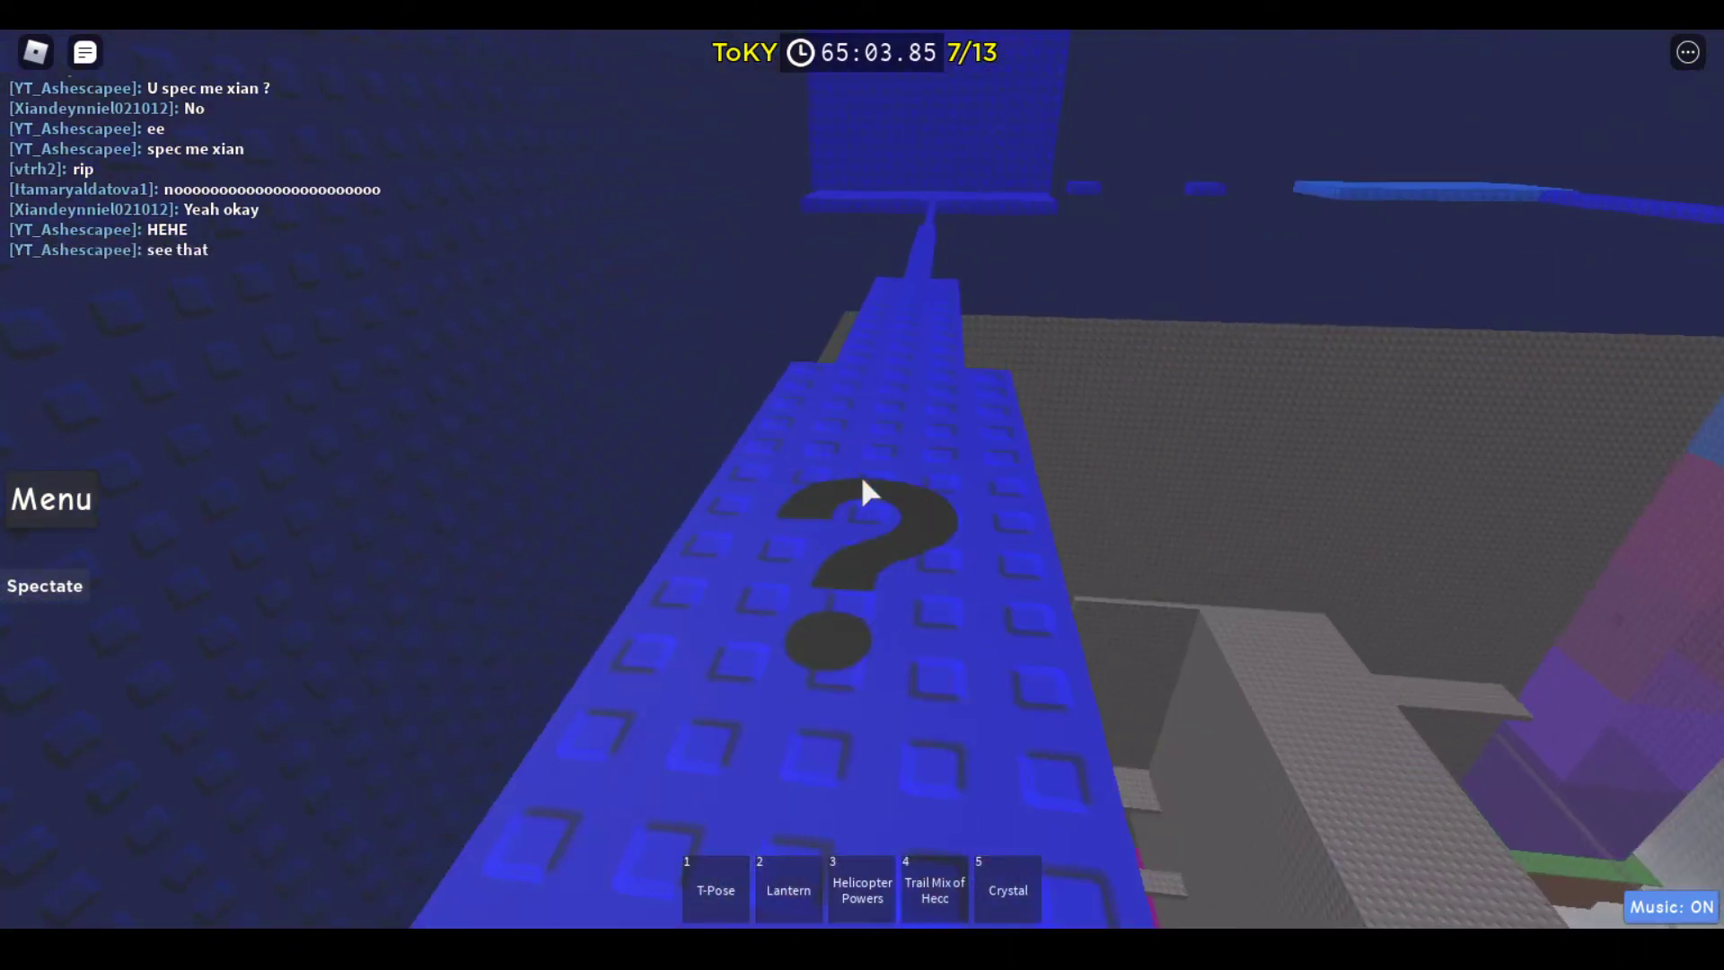
key(w)
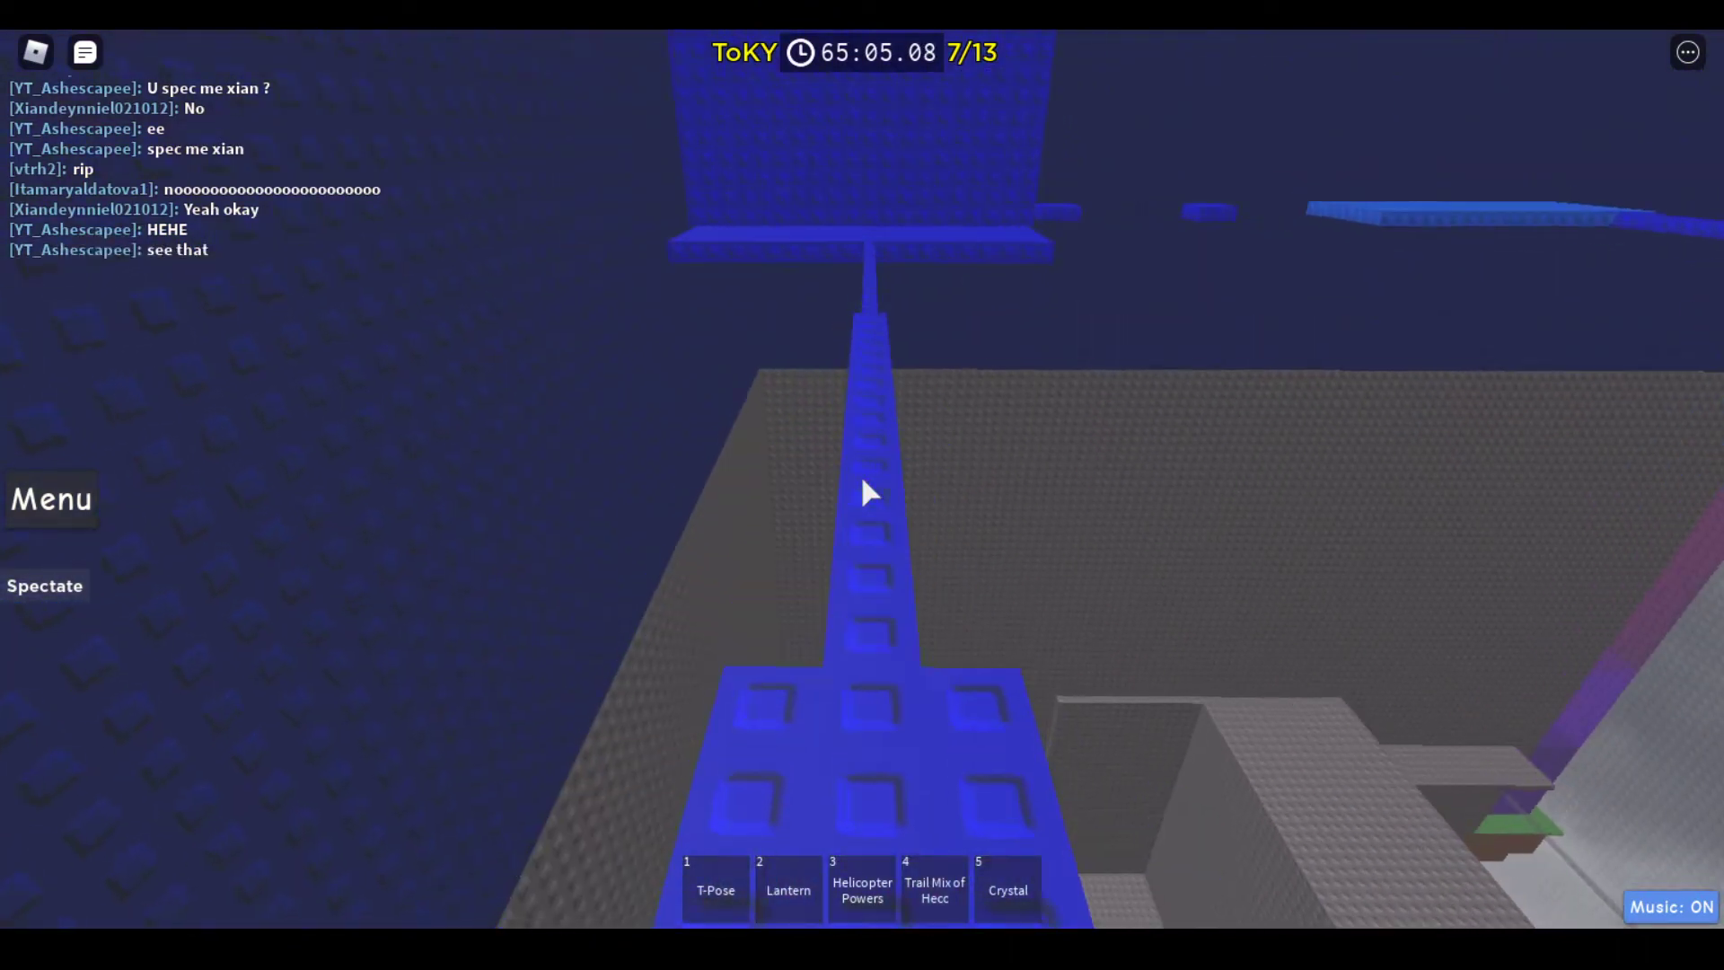
scroll(869, 497, down, 5)
key(shift)
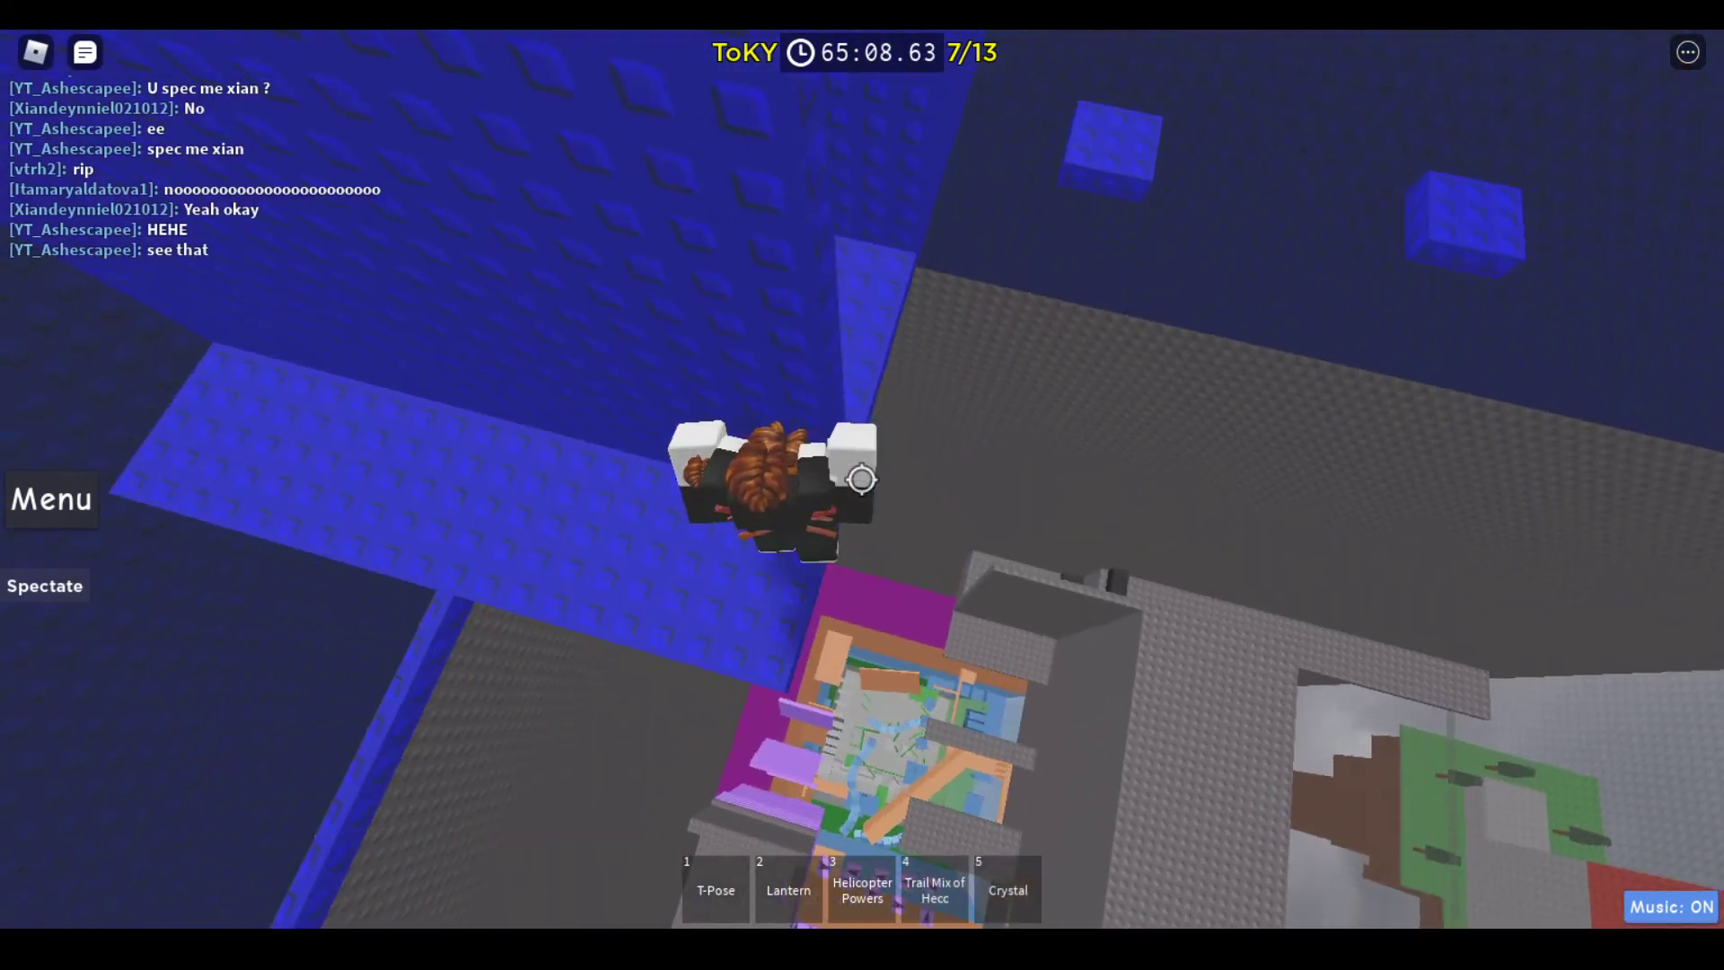
key(w)
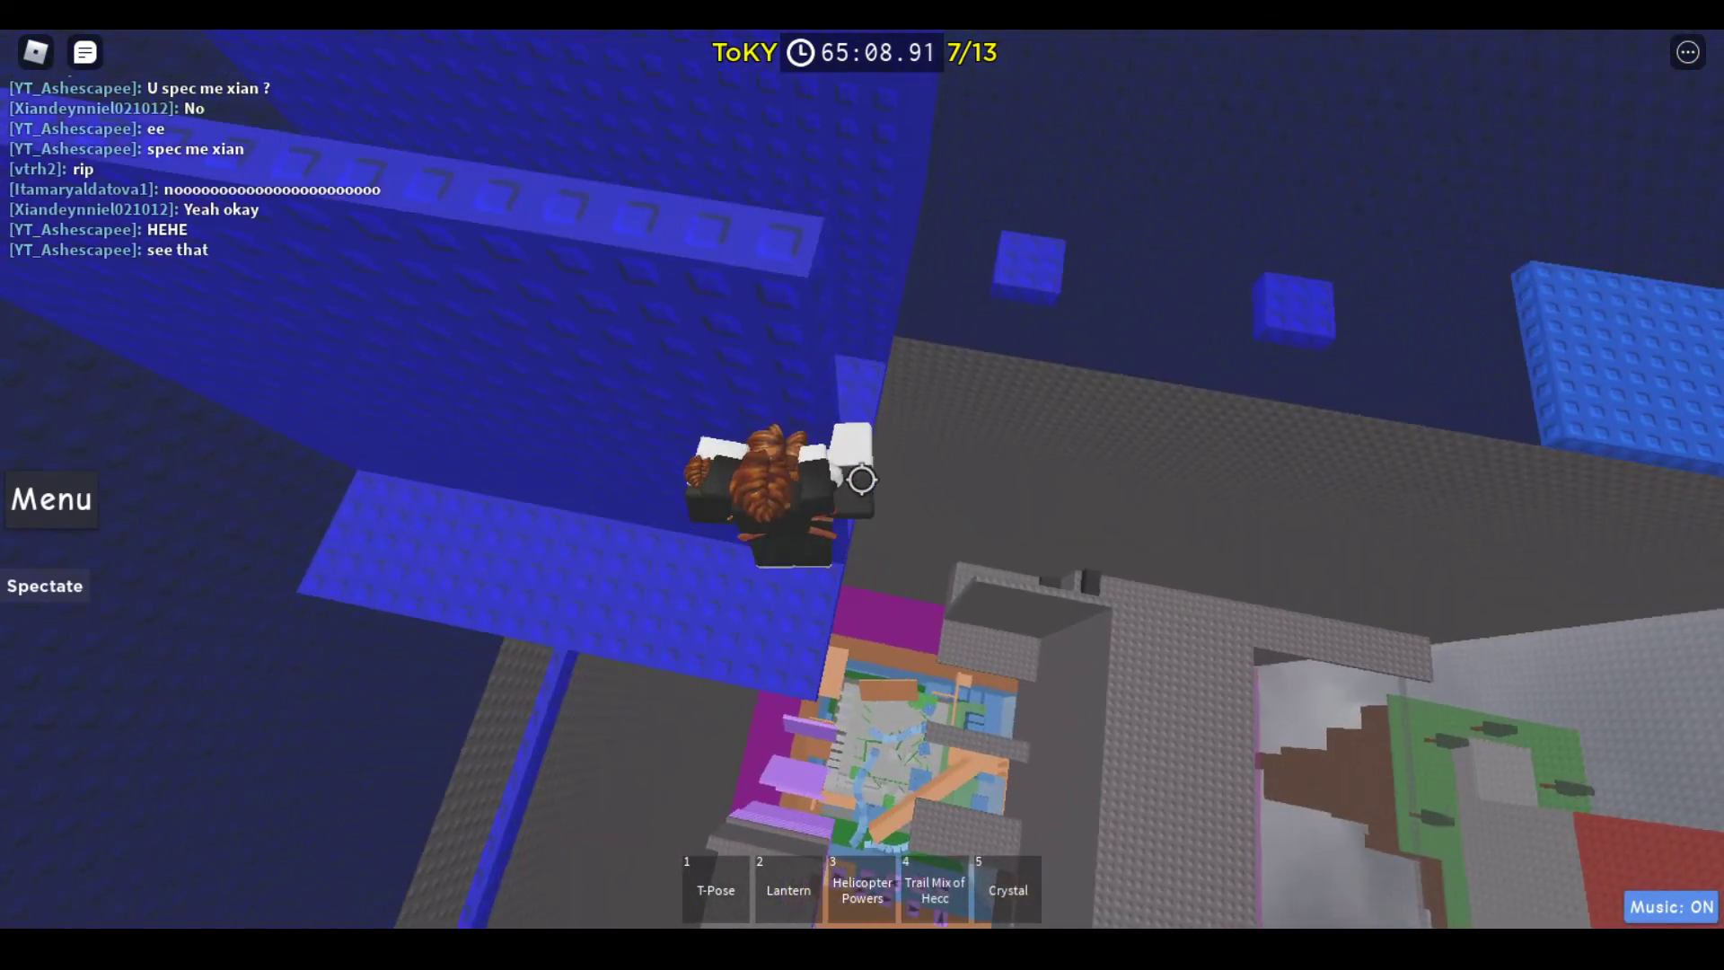
key(w)
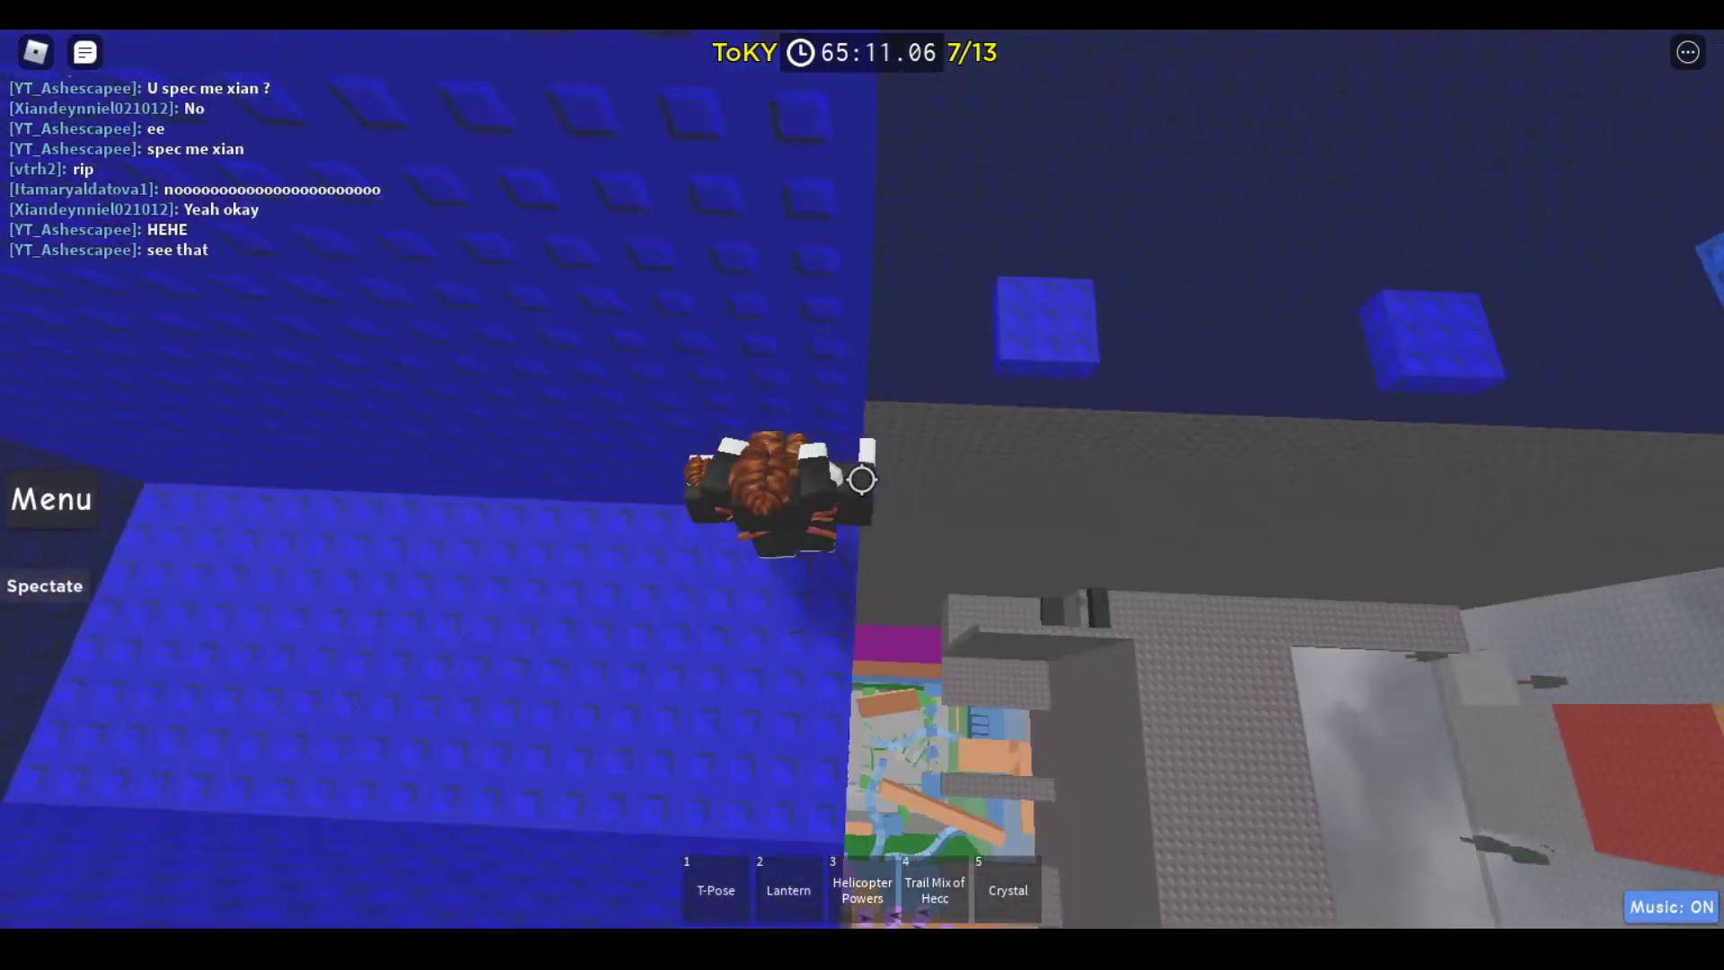
Jump via the small blue block to the large platform, then up to the higher one
key(w)
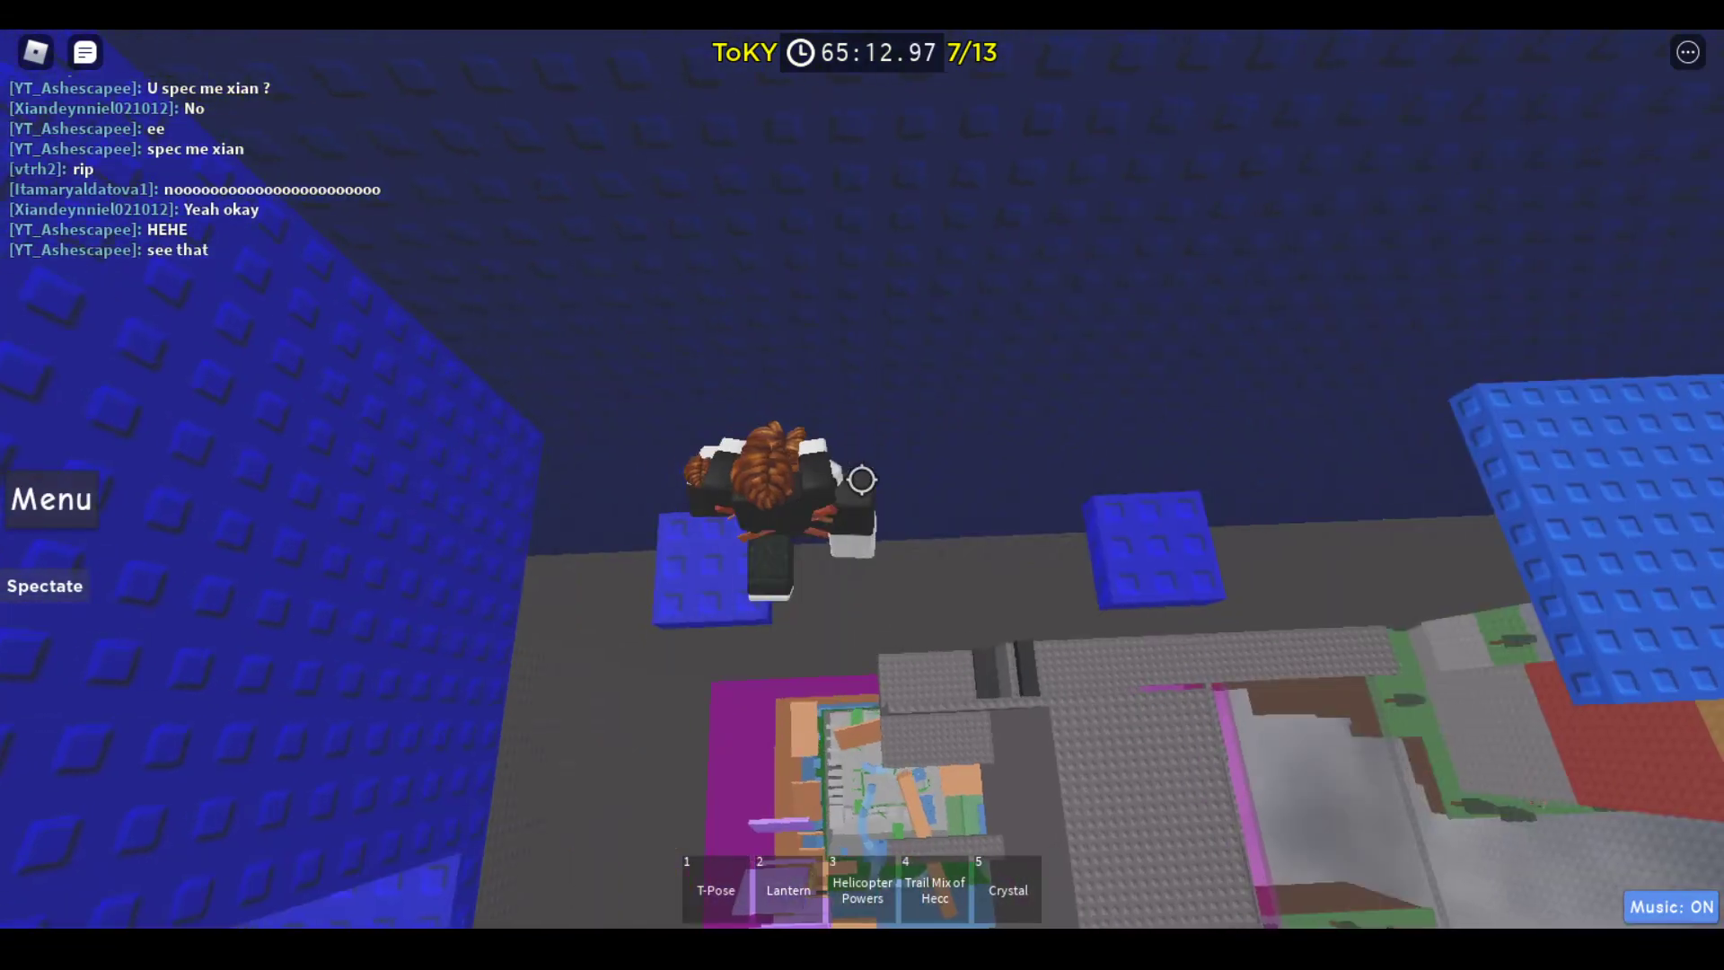
key(w)
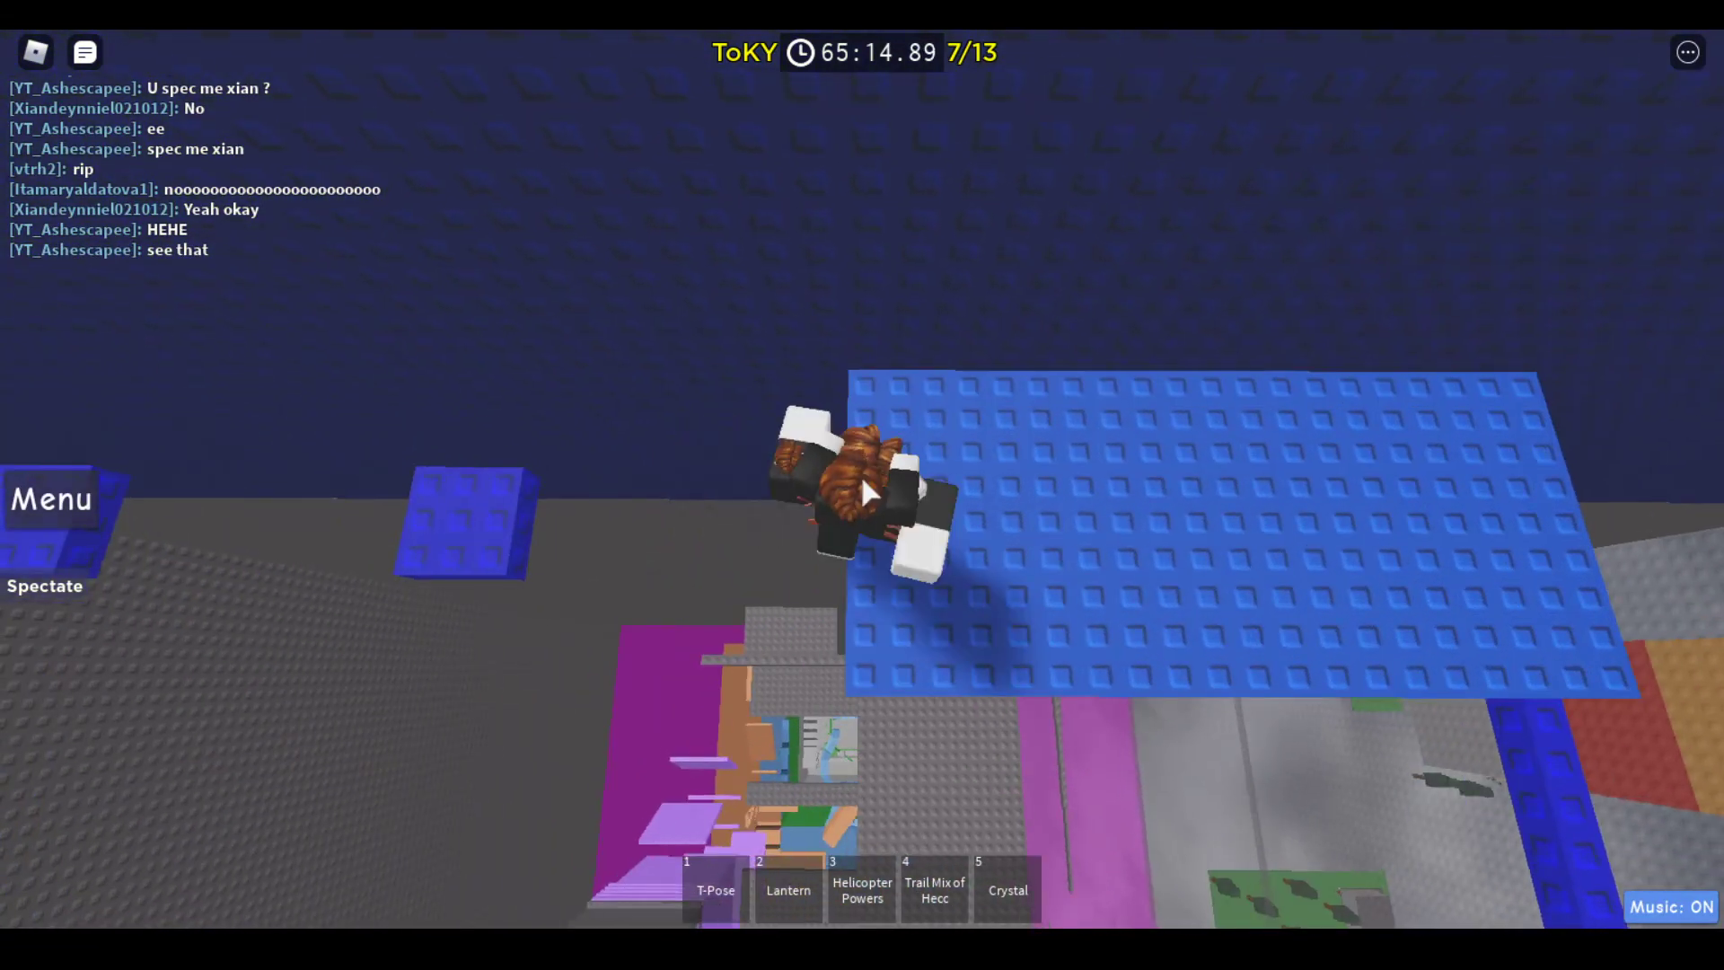
key(Tab)
key(w)
key(Tab)
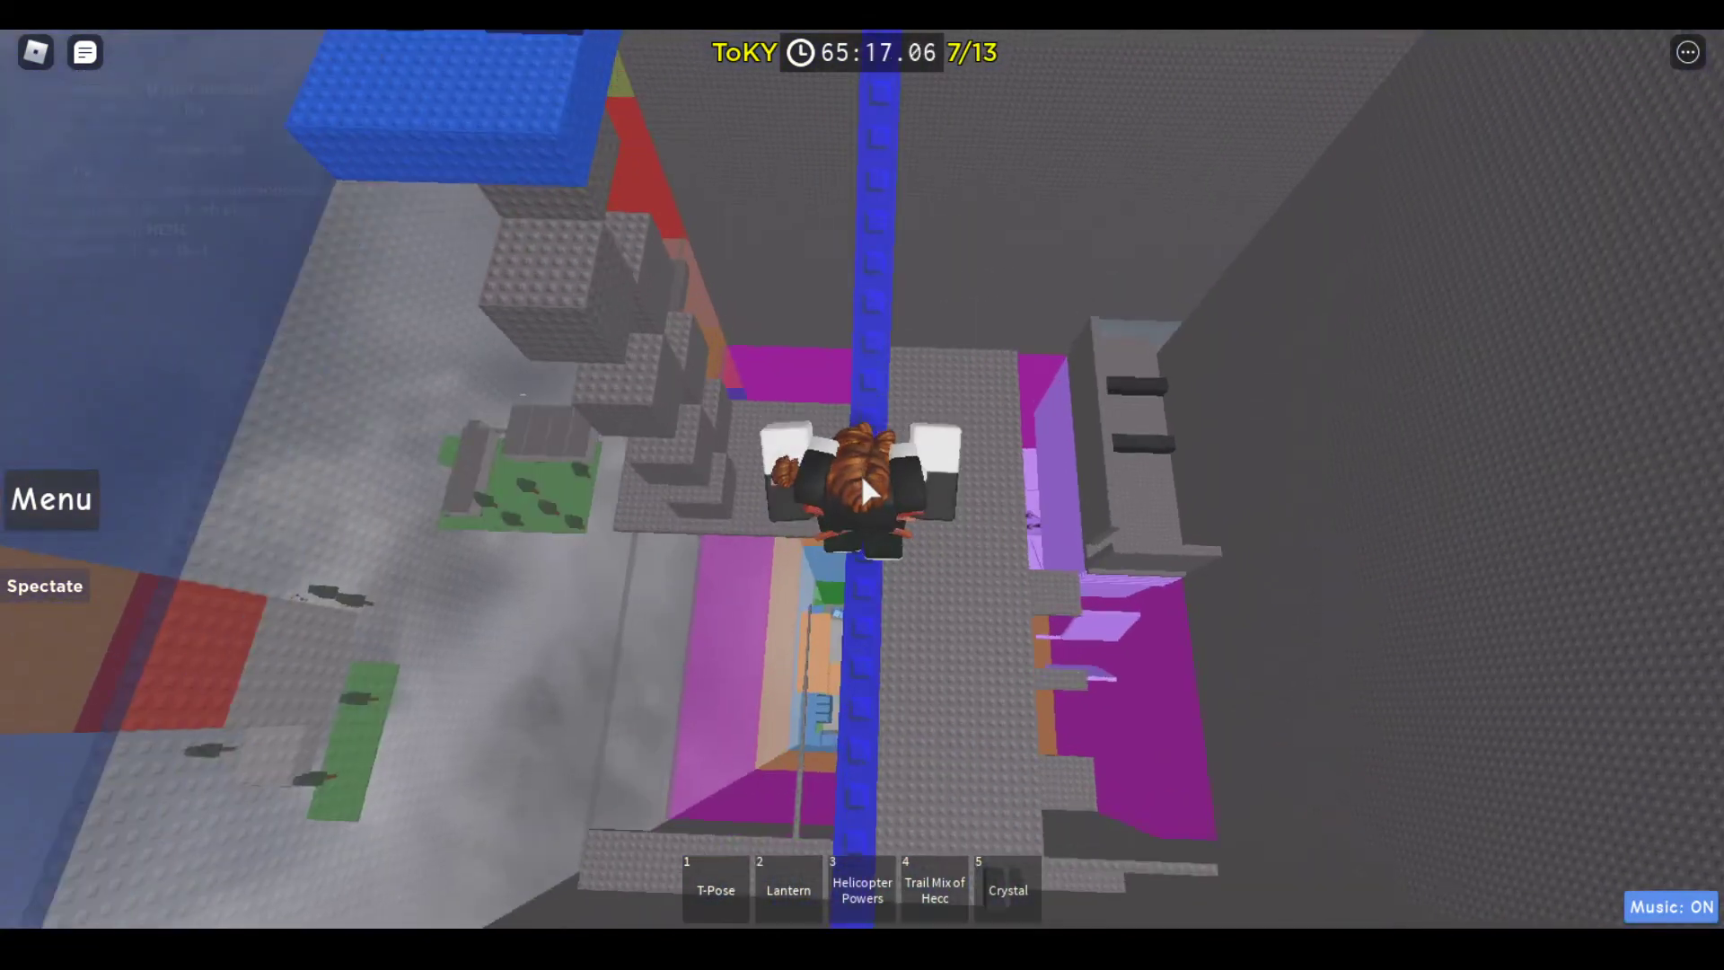
key(w)
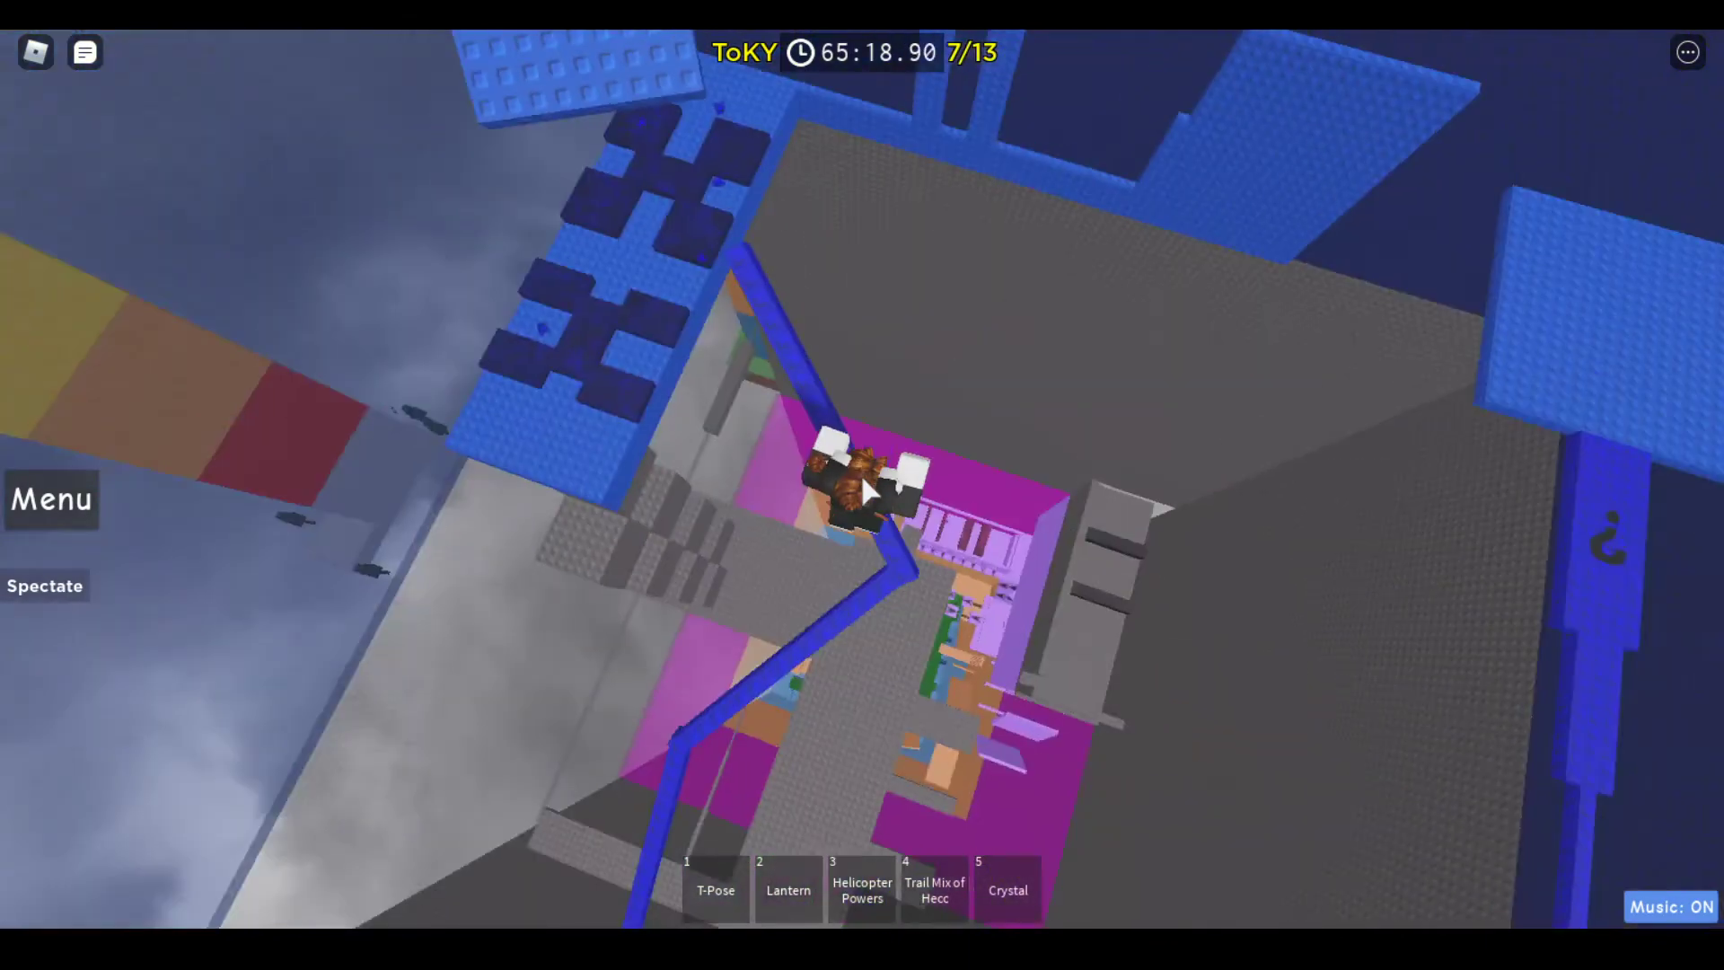
key(w)
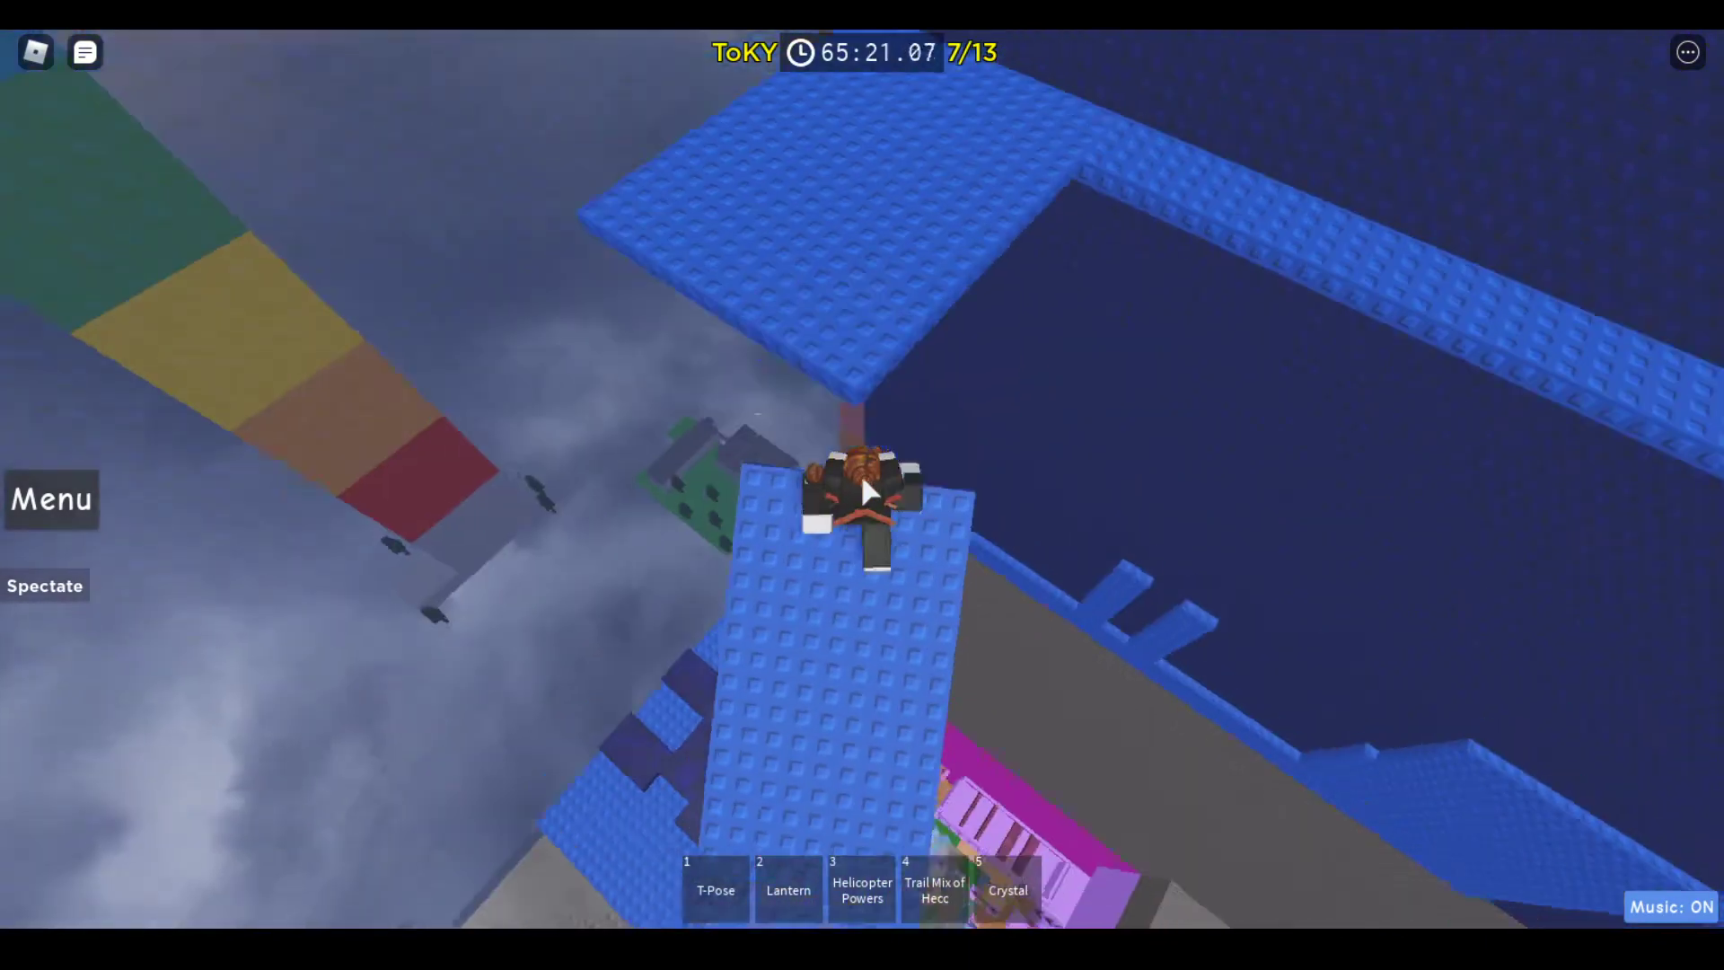
Move along the blue wall onto the red tower and down its corridor
key(w)
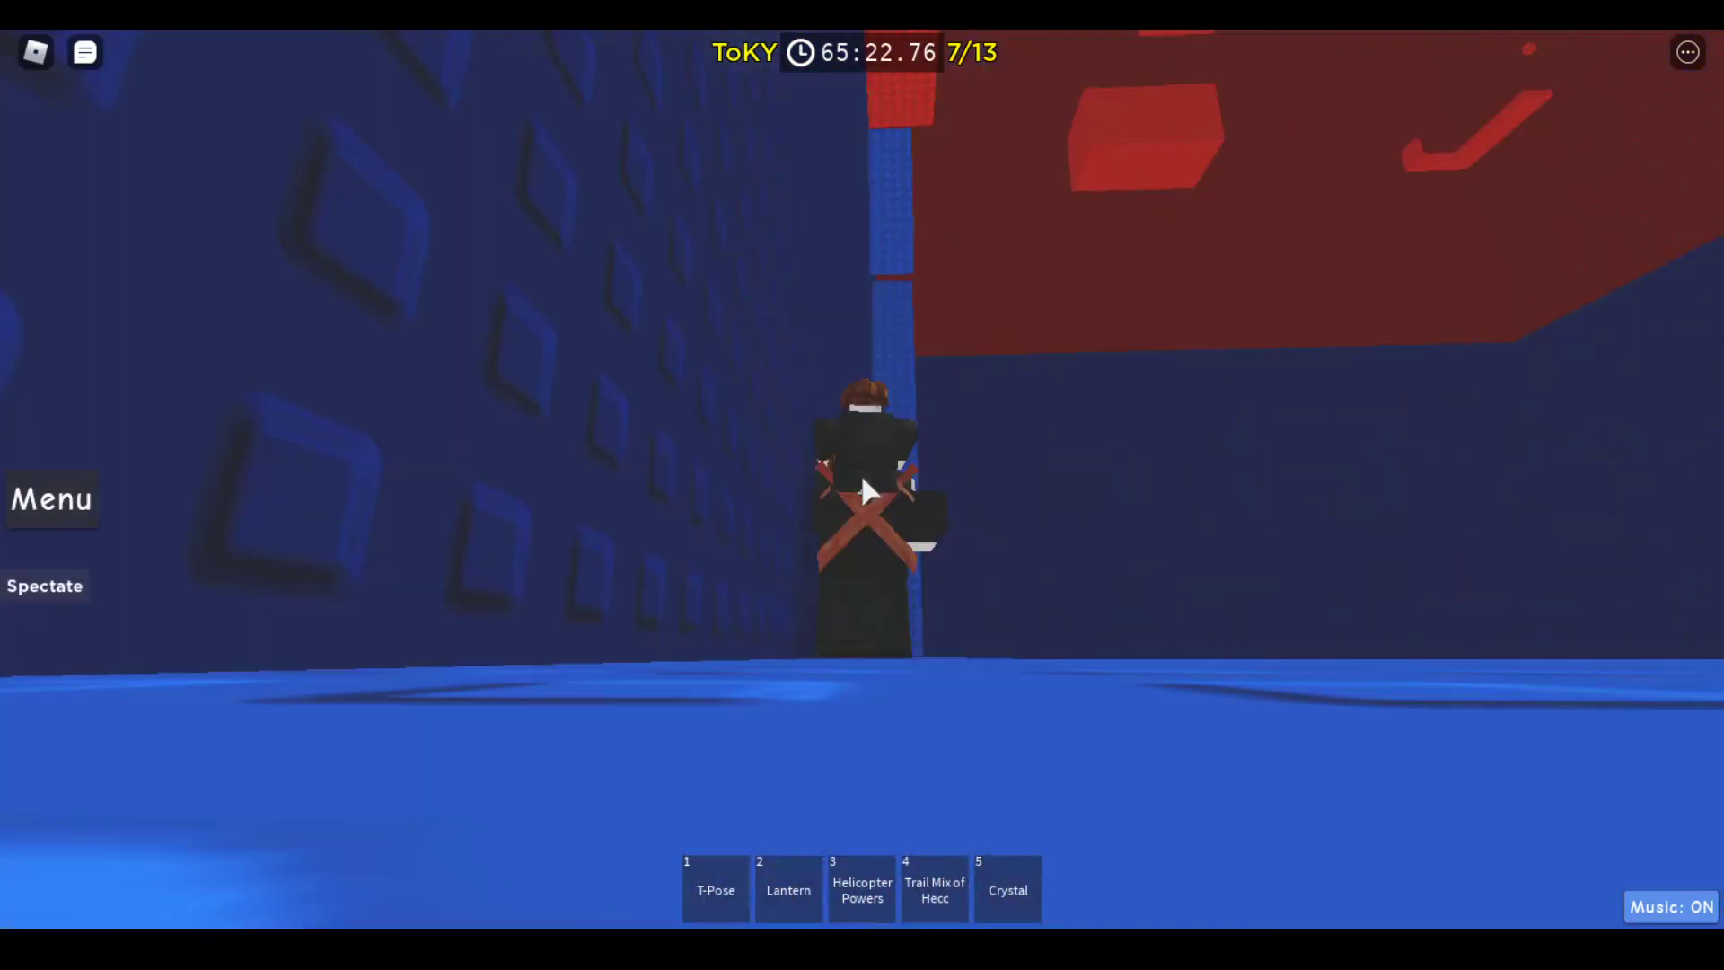
key(w)
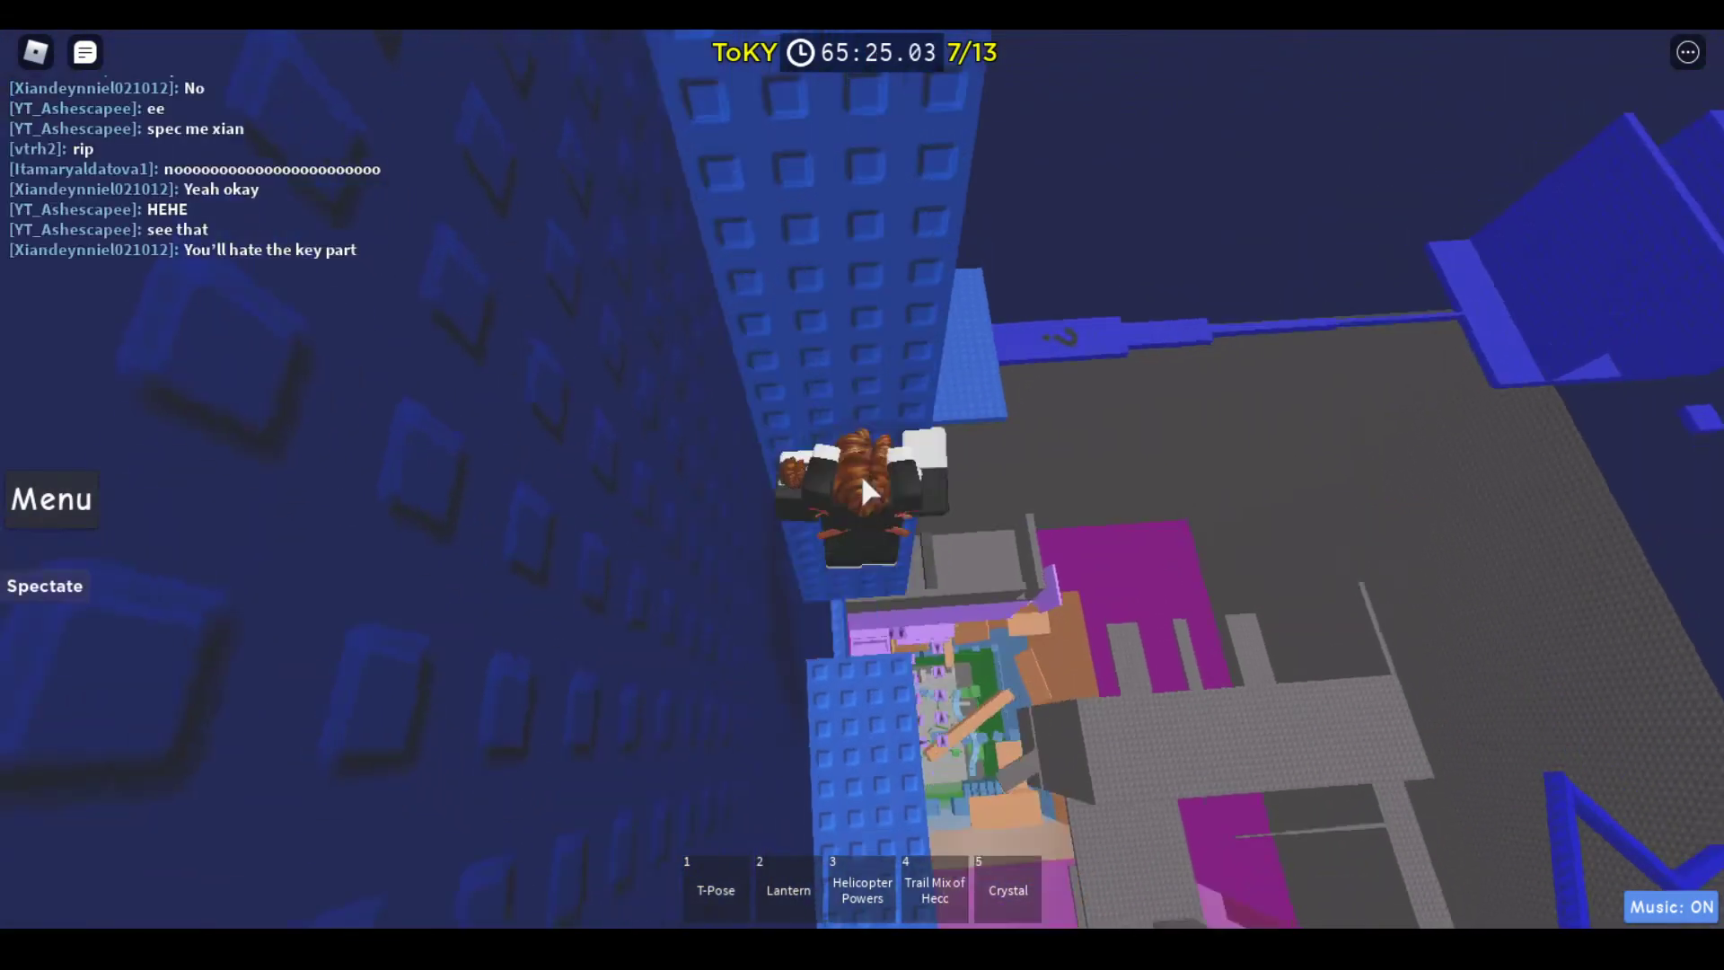
key(w)
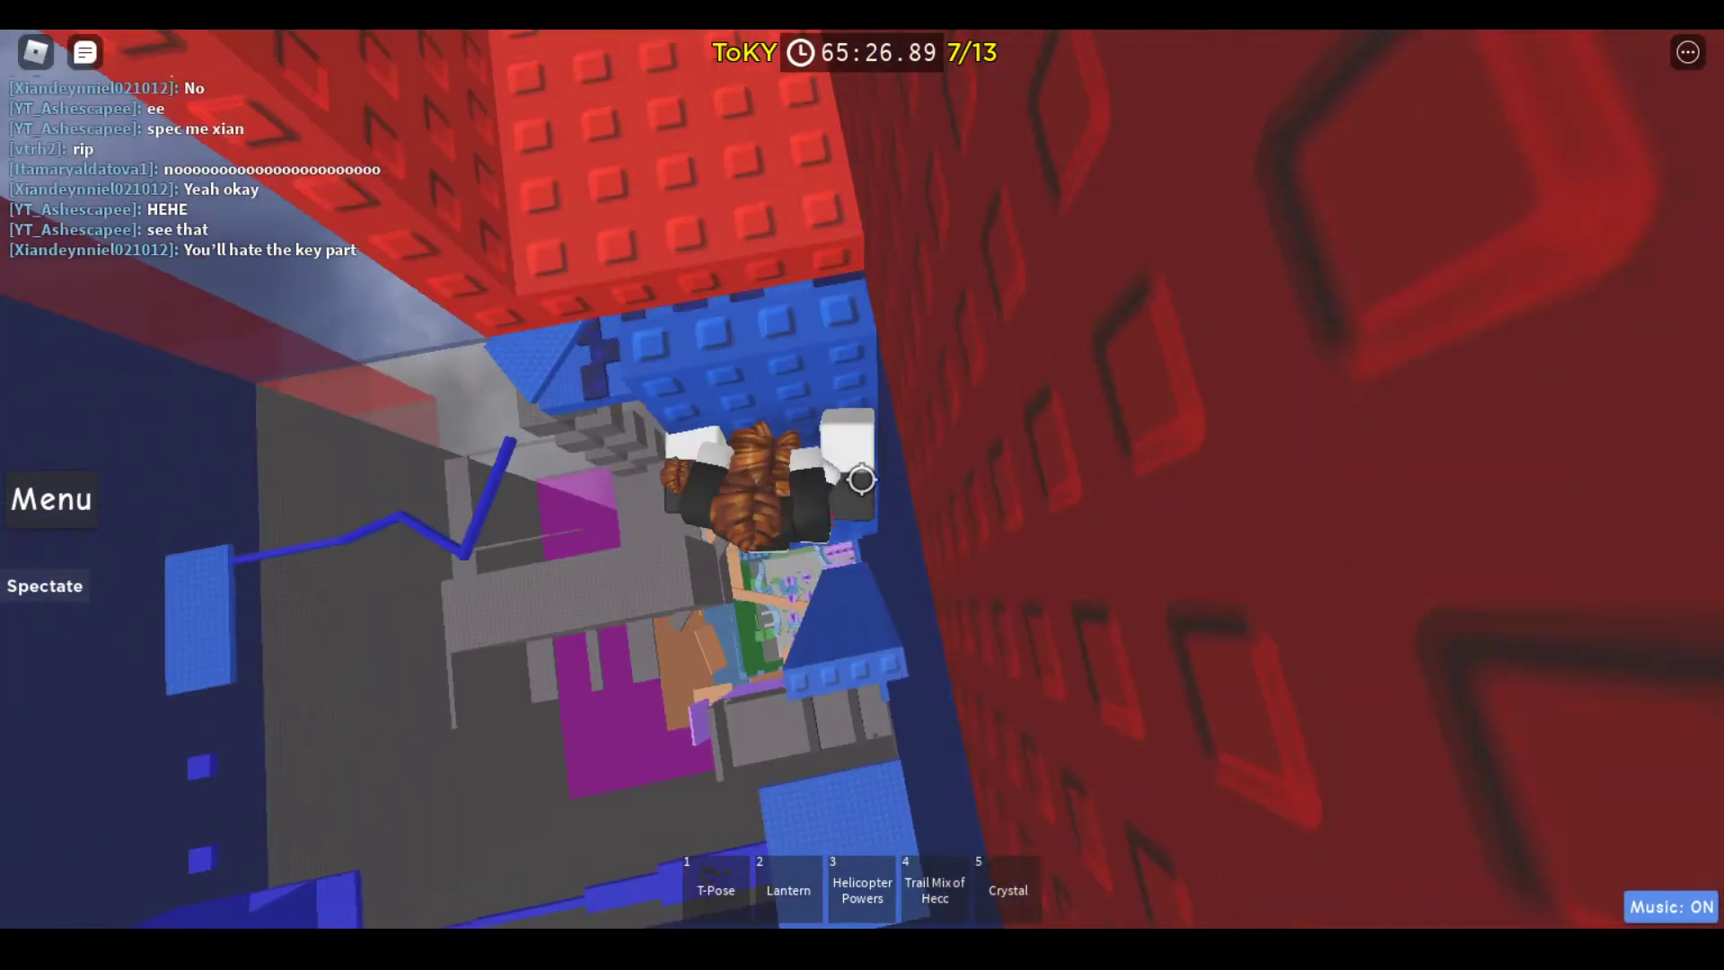
key(w)
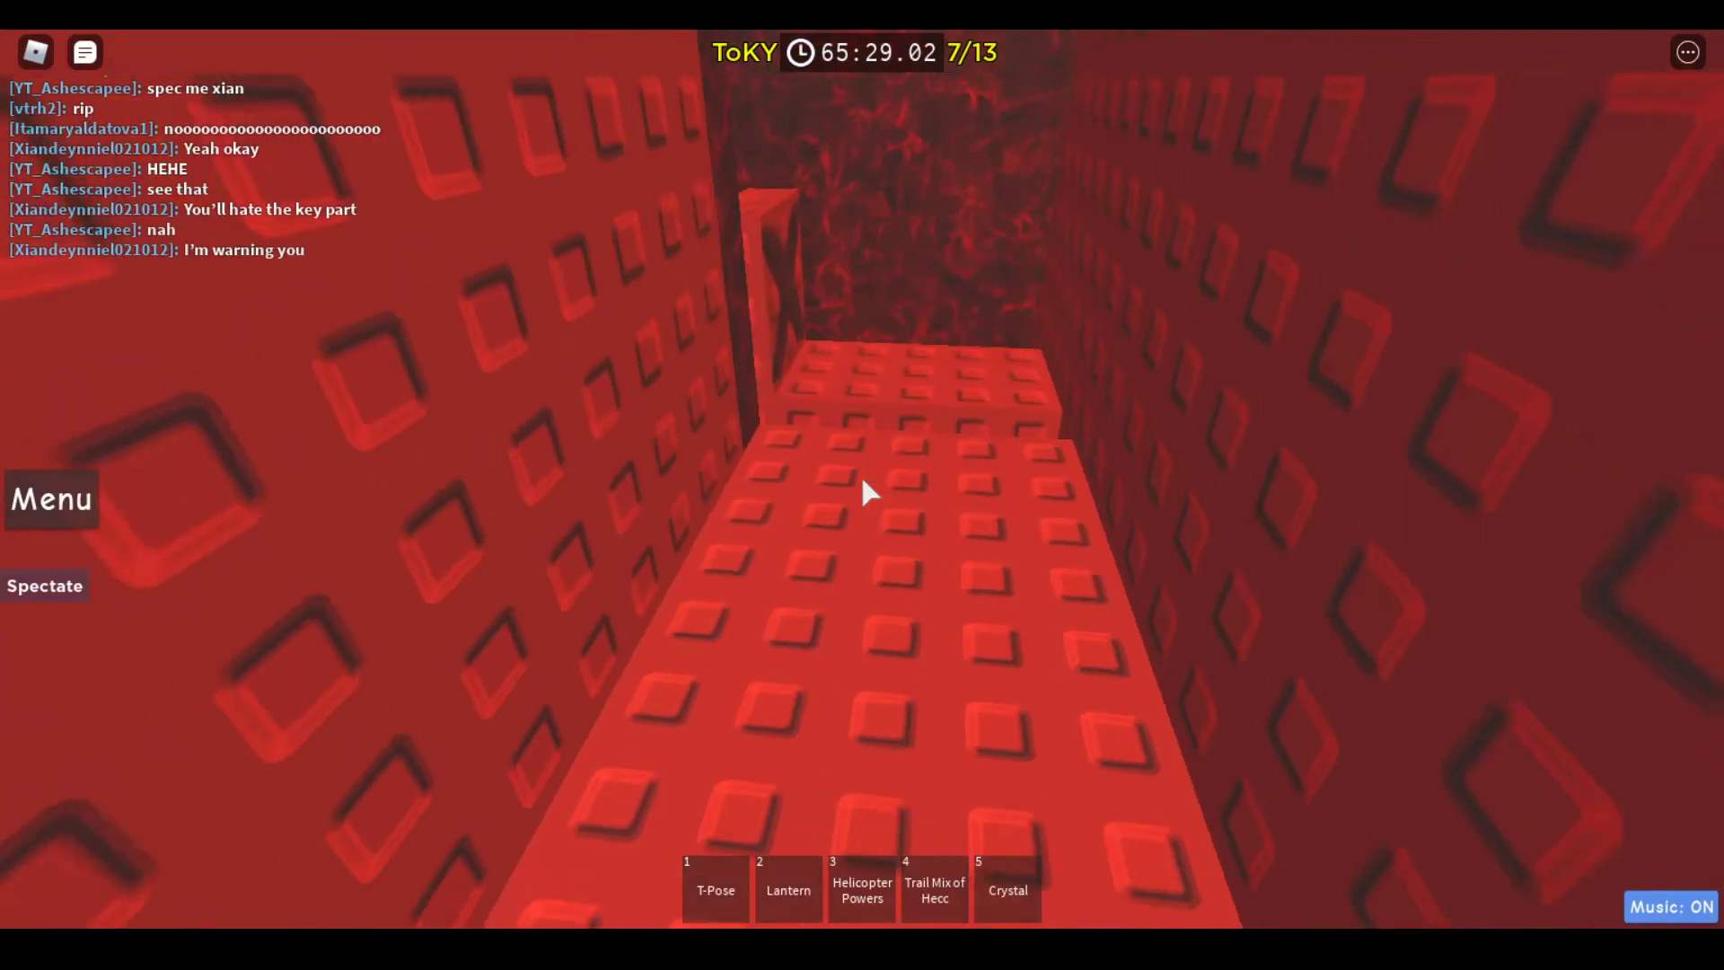
key(w)
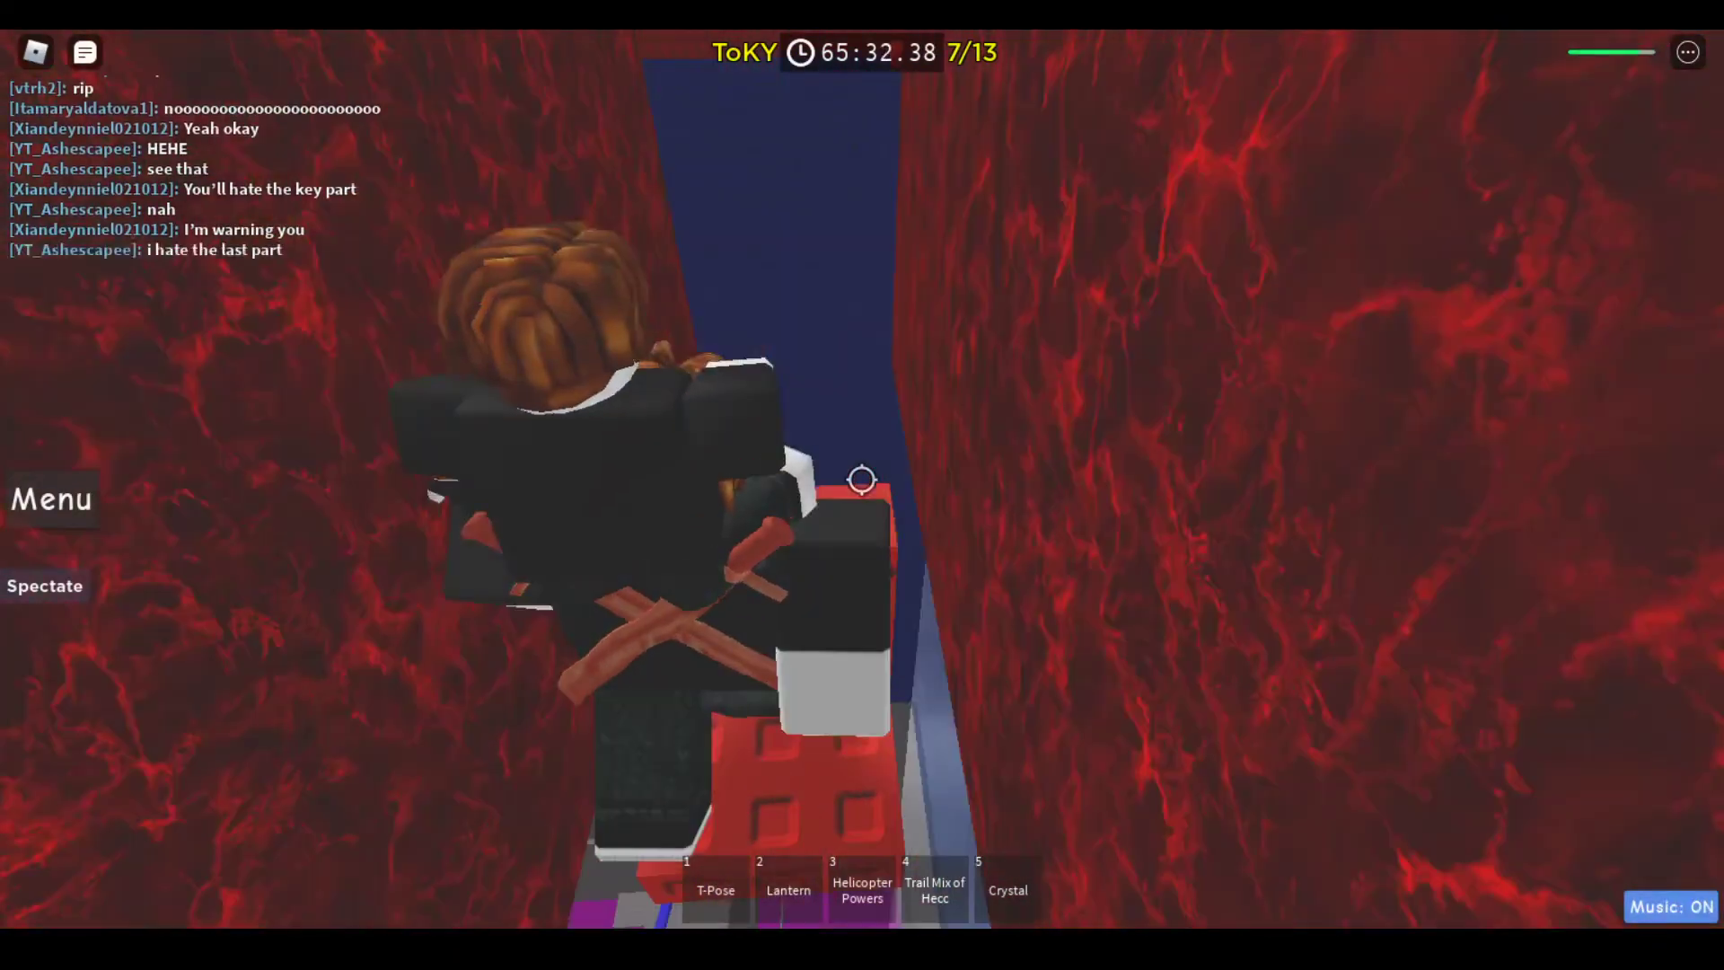
drag(861, 480, 861, 479)
Jump across the red pillars and ledges, turning the view between hops
key(w)
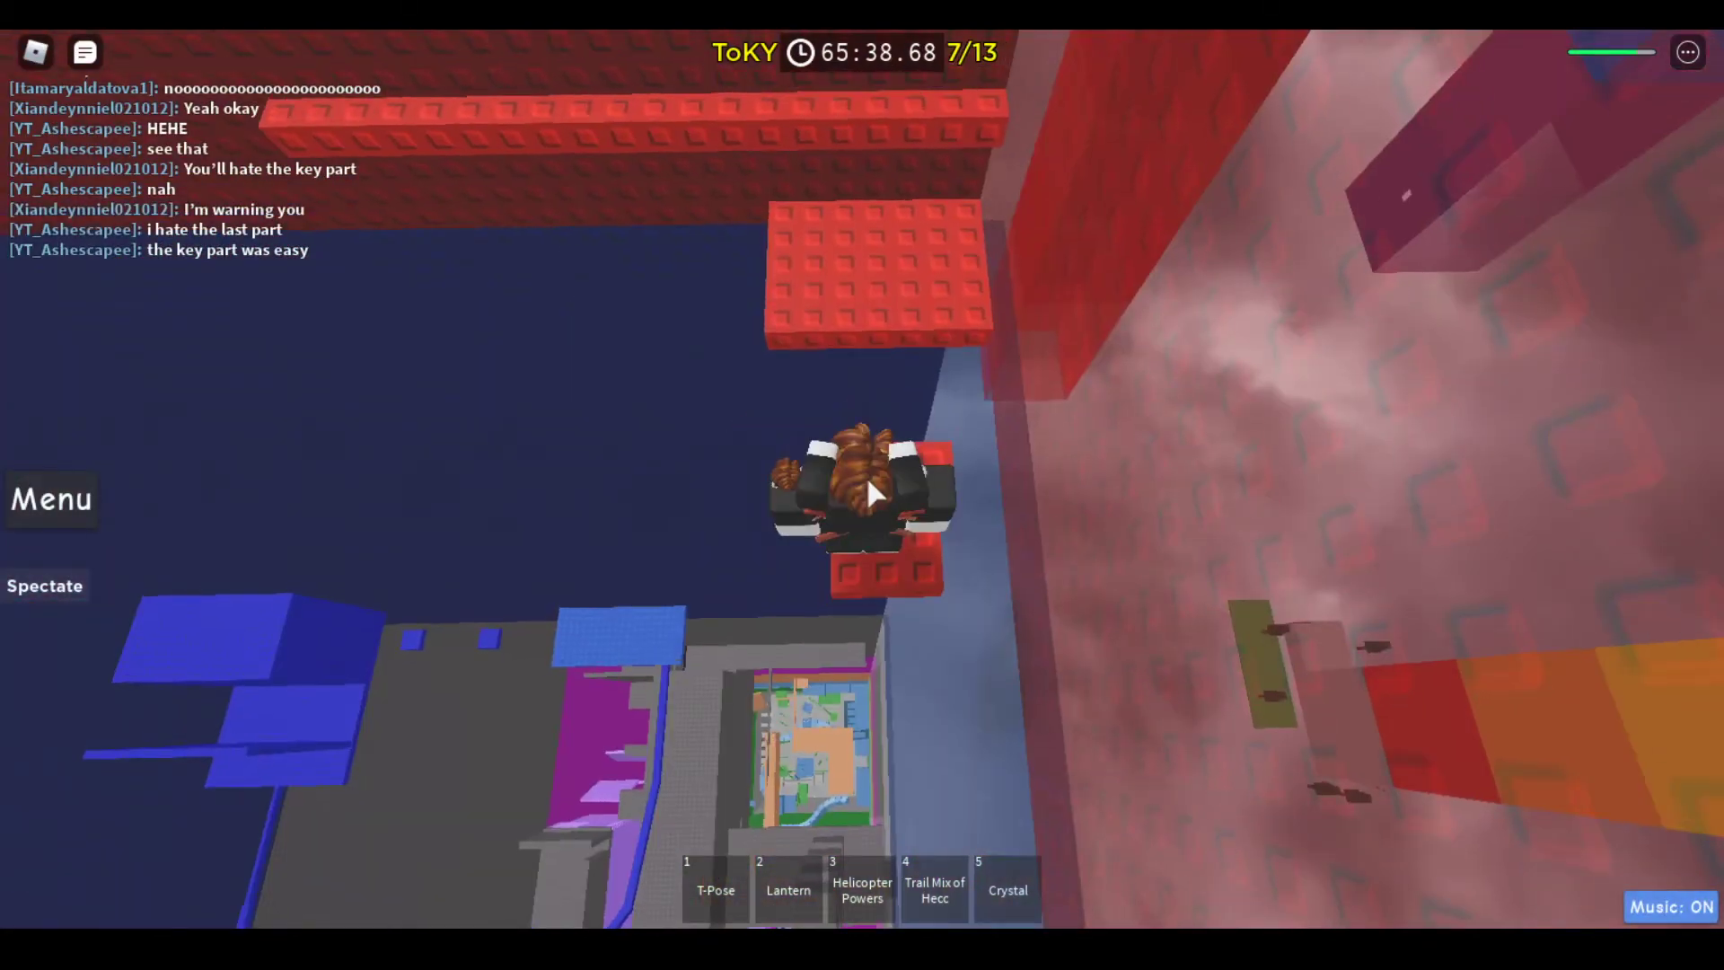
key(w)
key(w)
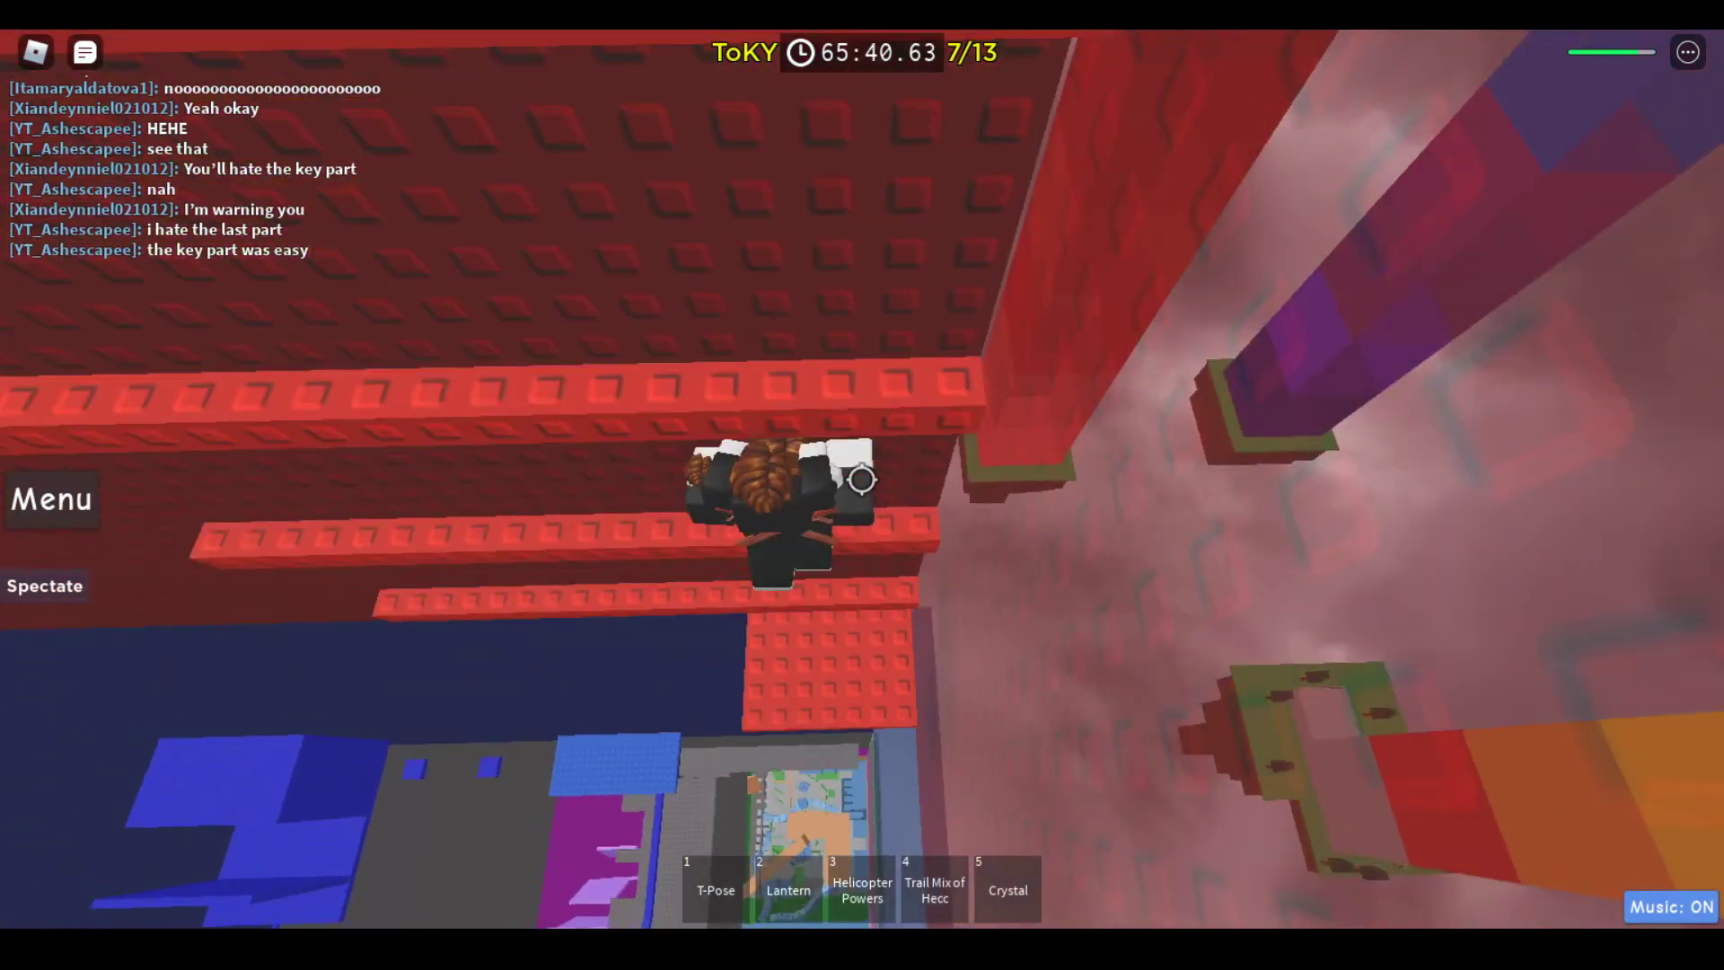
key(w)
drag(861, 480, 861, 480)
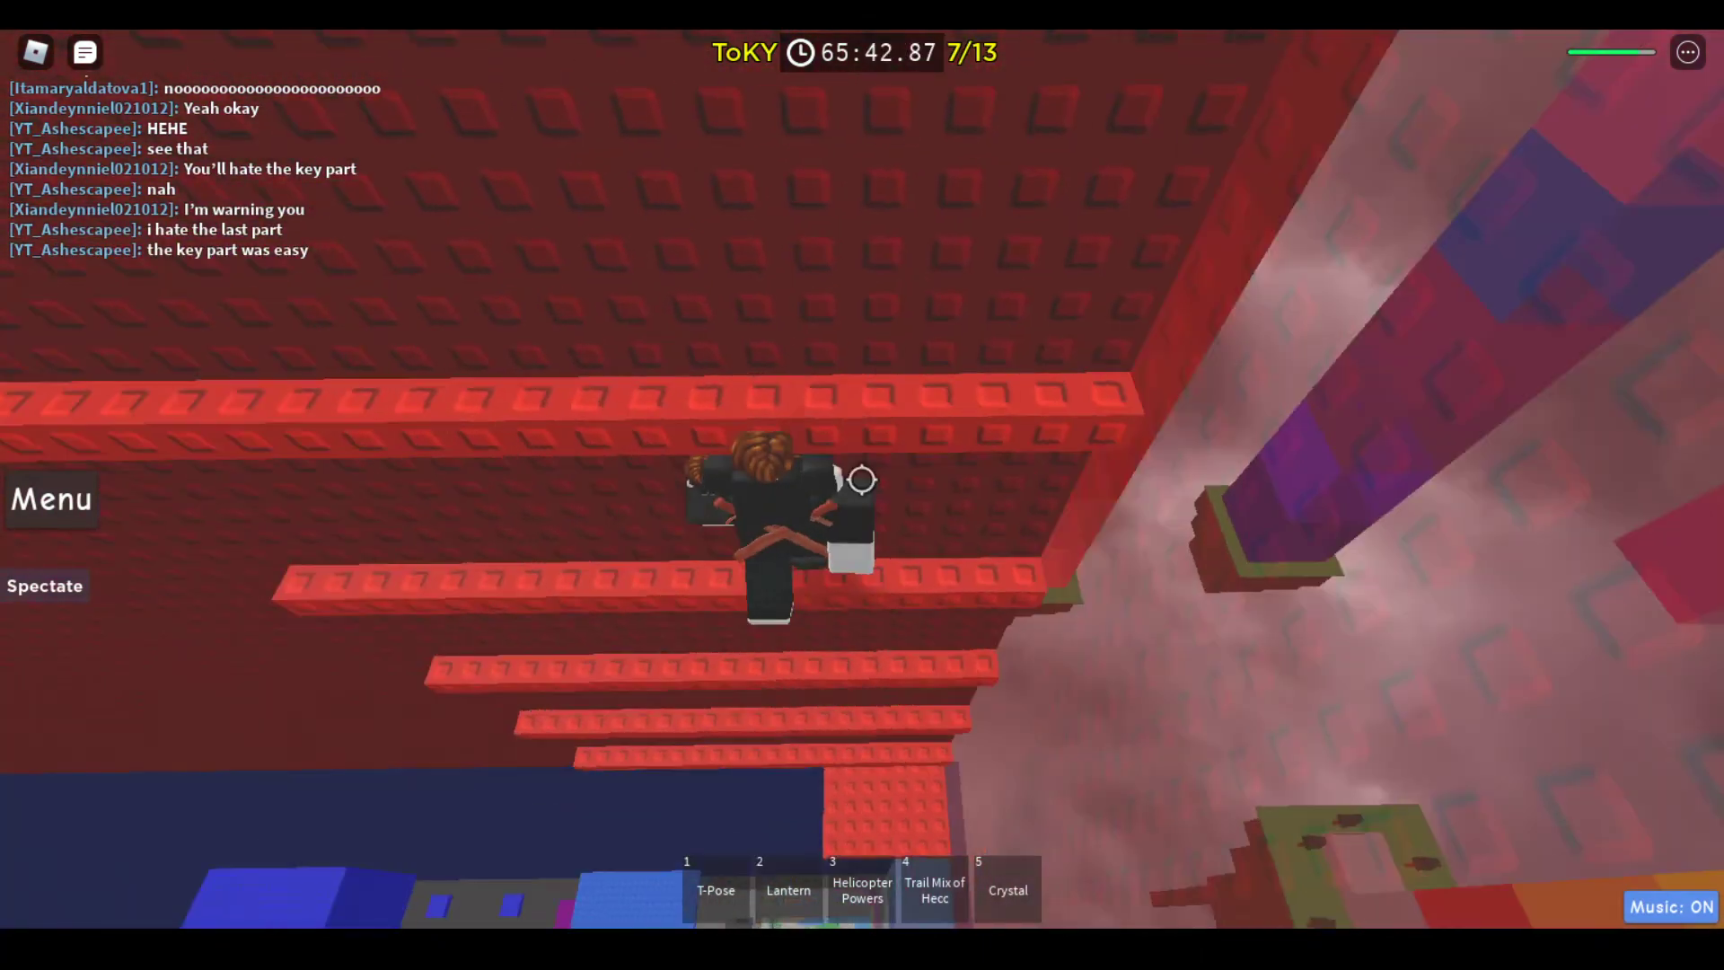
key(w)
key(w)
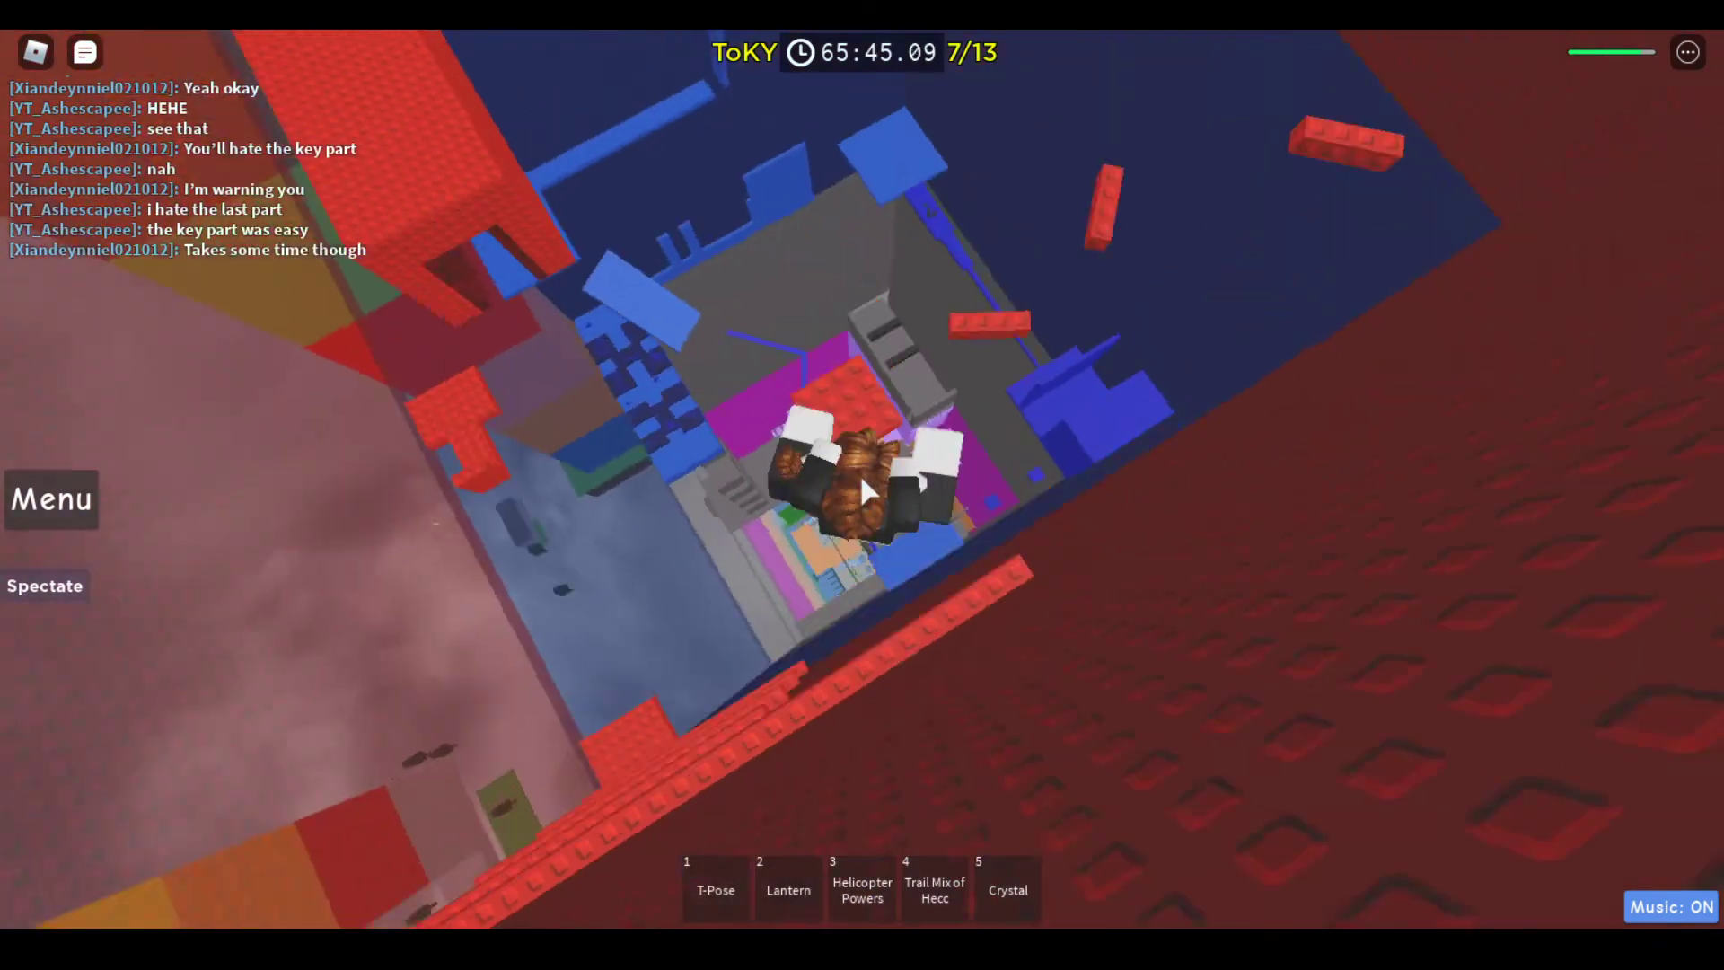
Keep jumping up the red platforms toward the long red studded path
key(w)
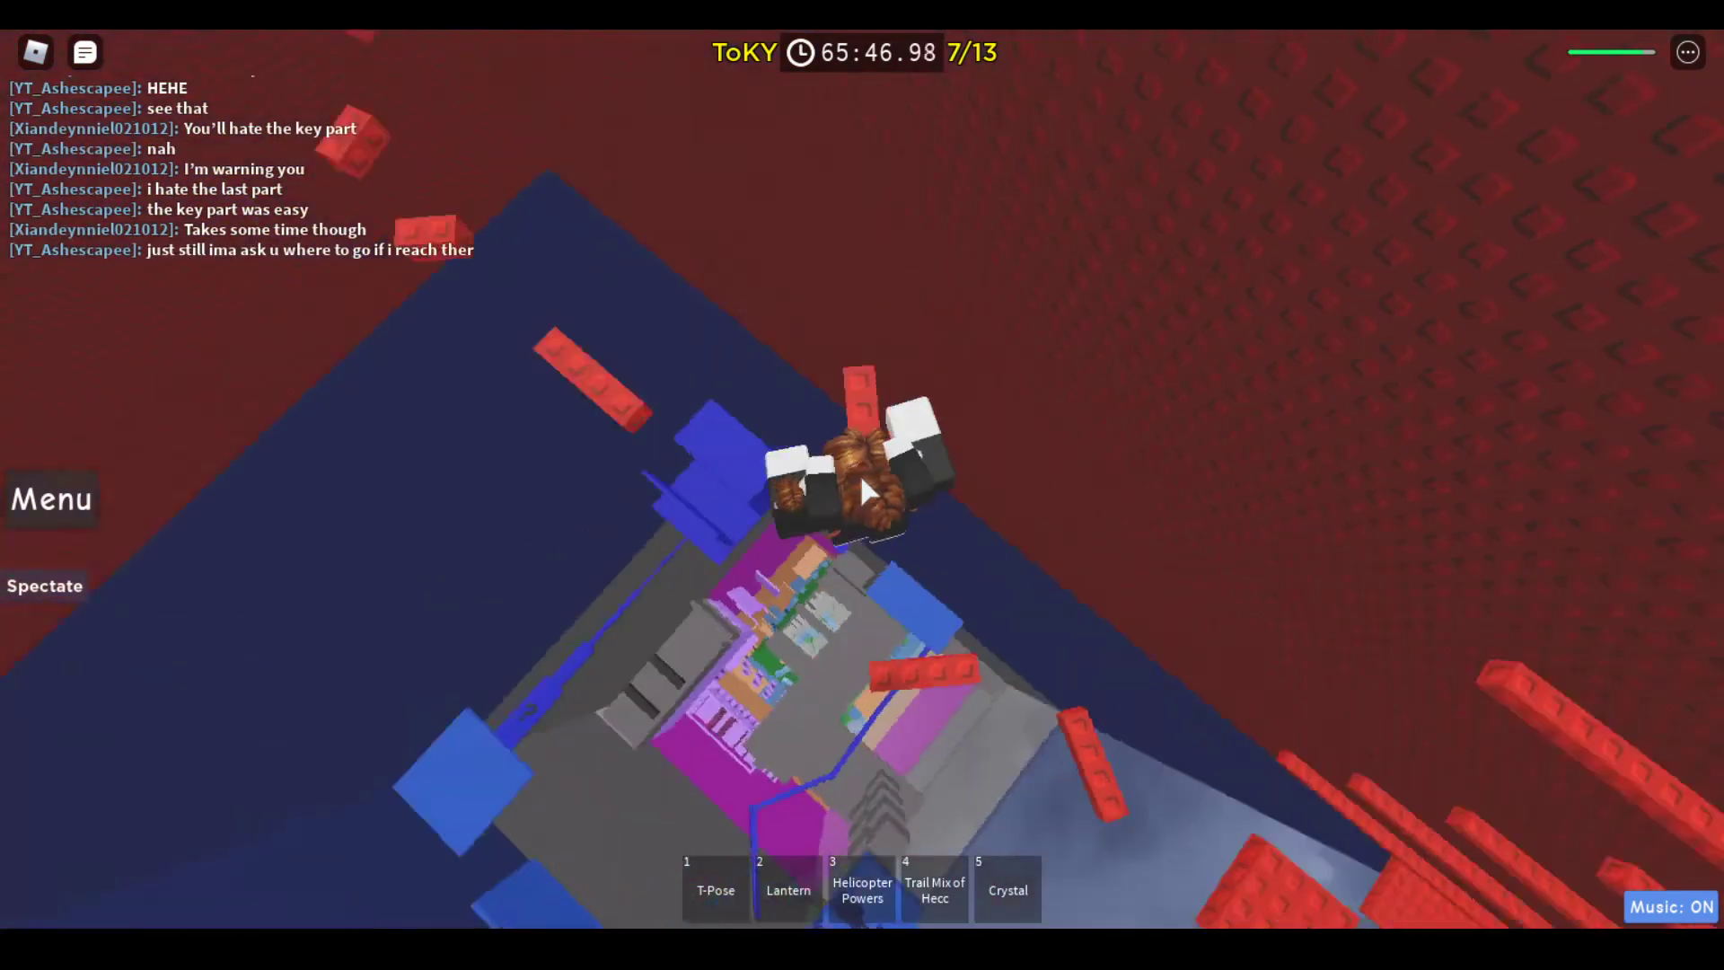
key(w)
key(w)
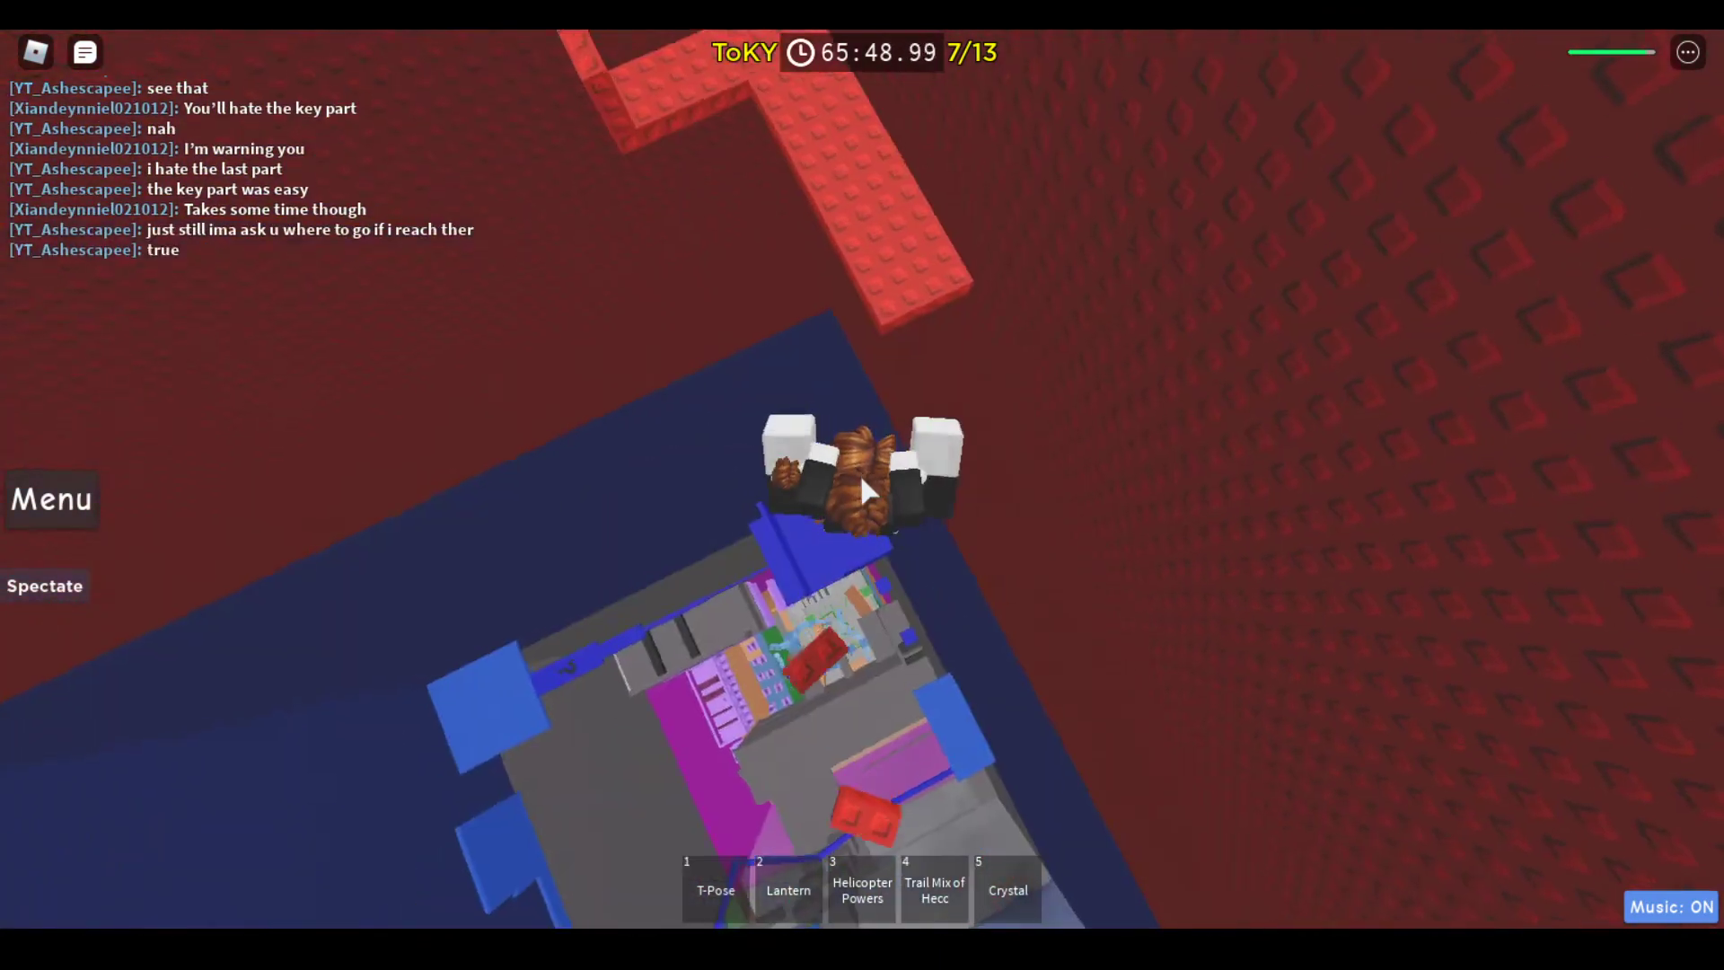
key(w)
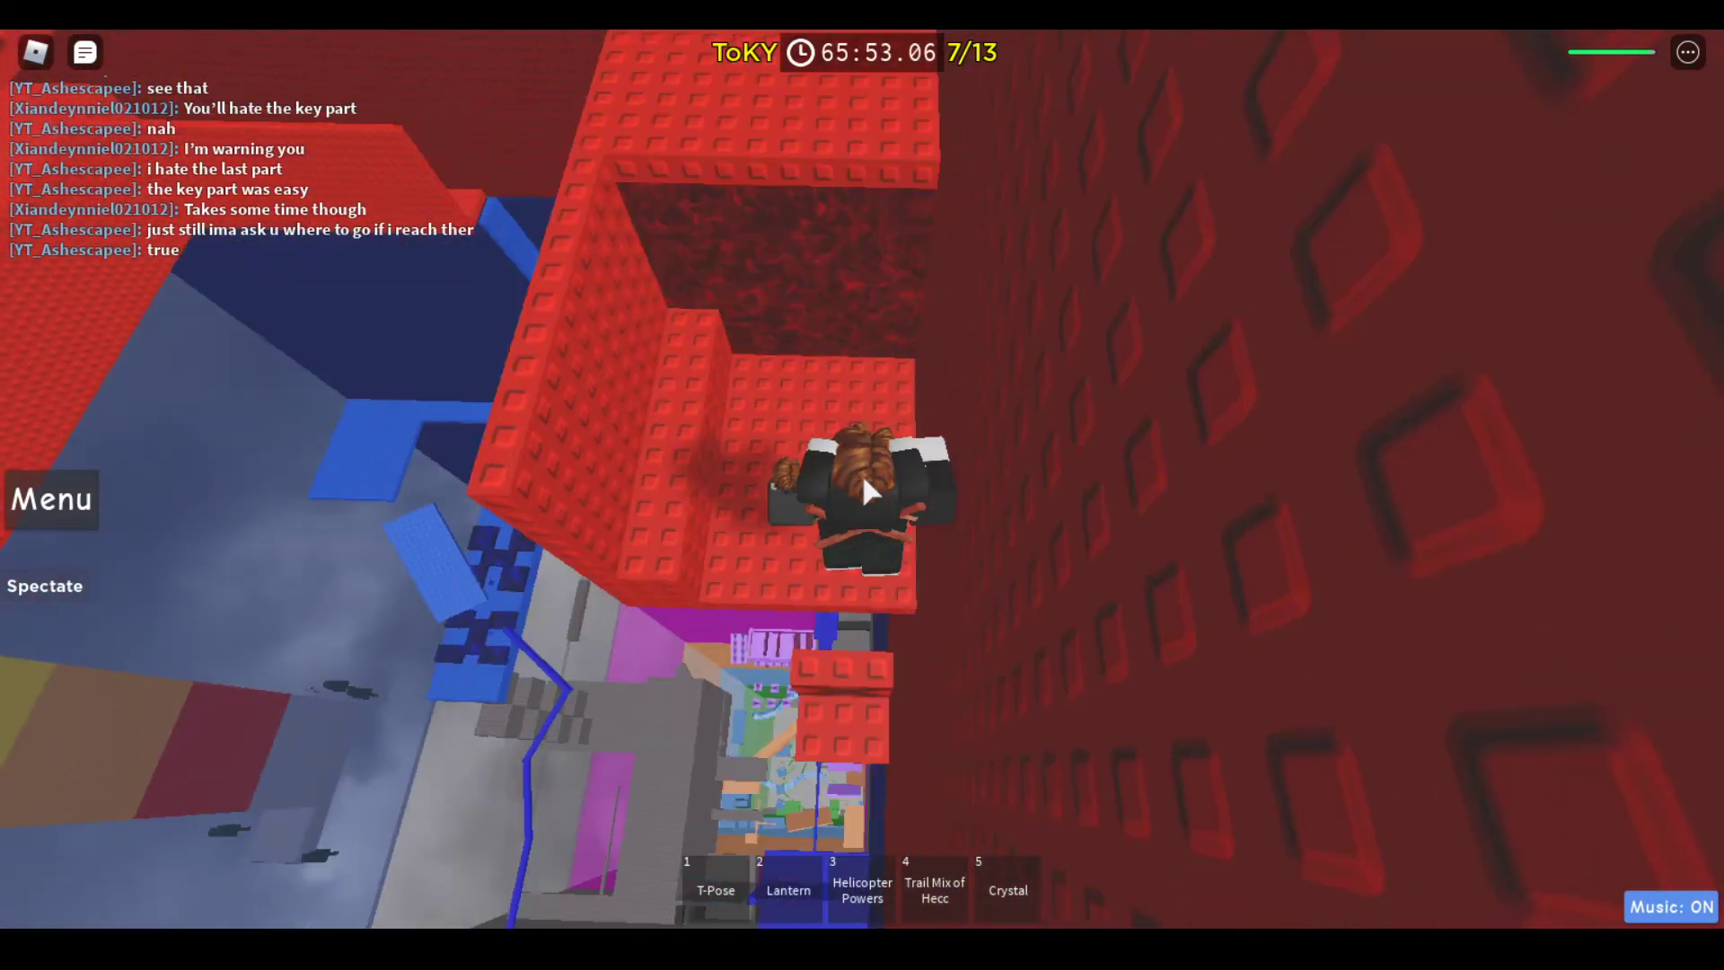
key(w)
key(w)
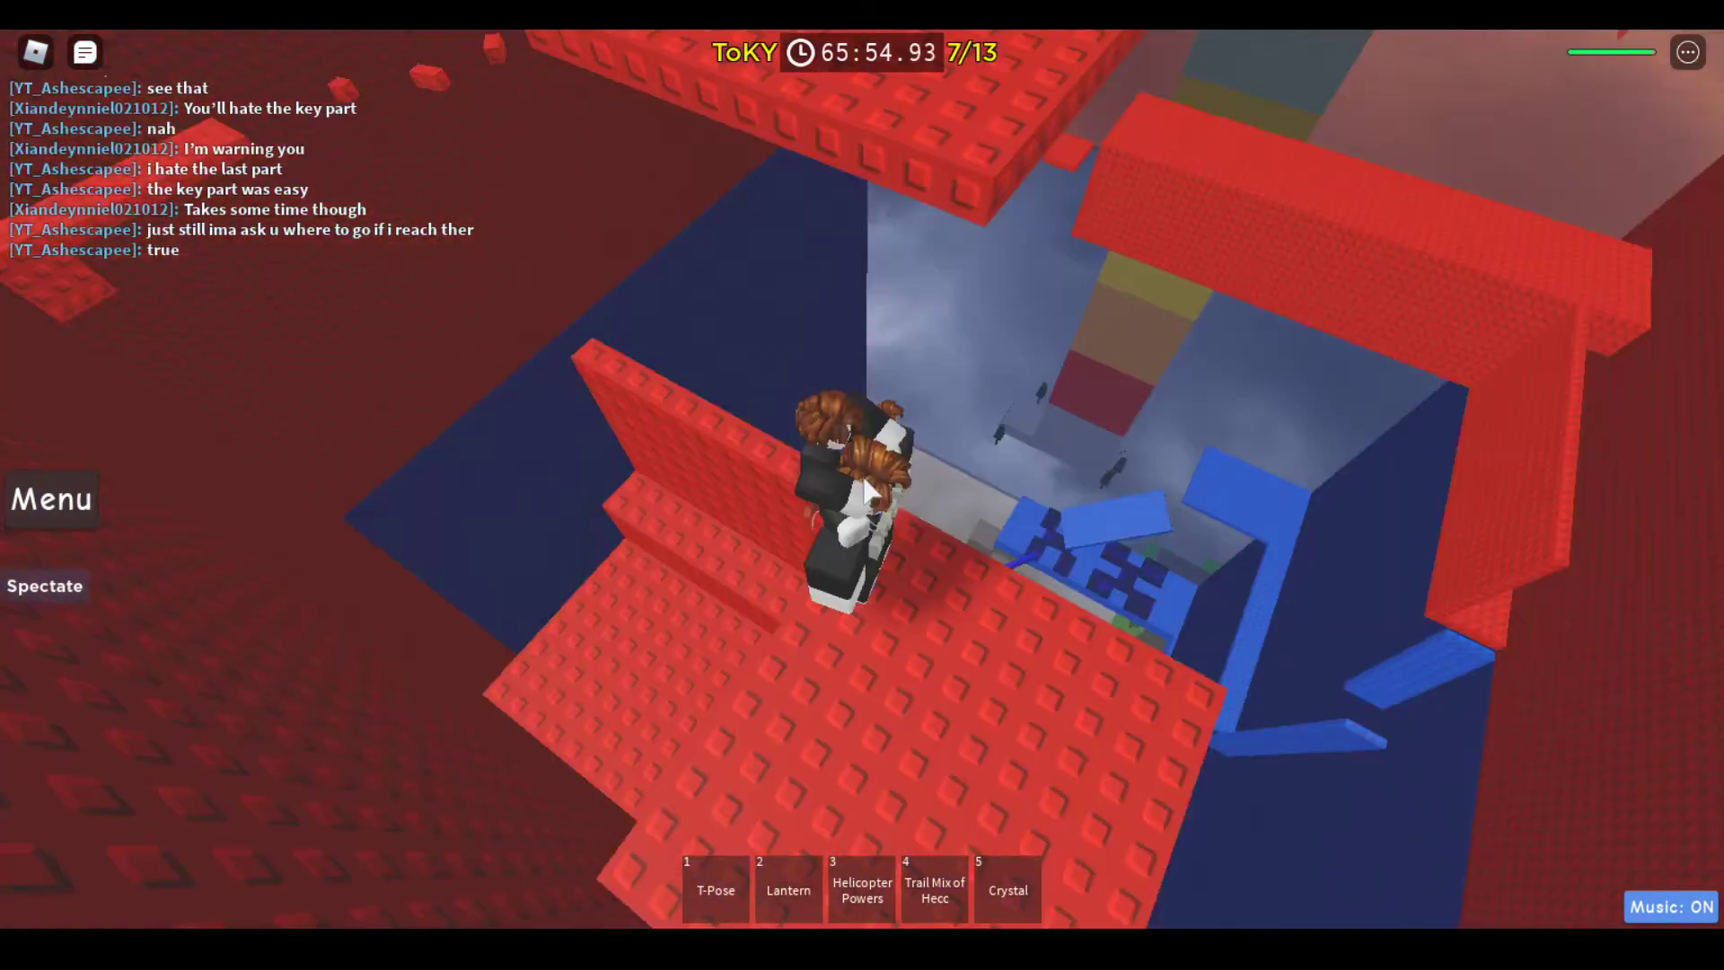
key(w)
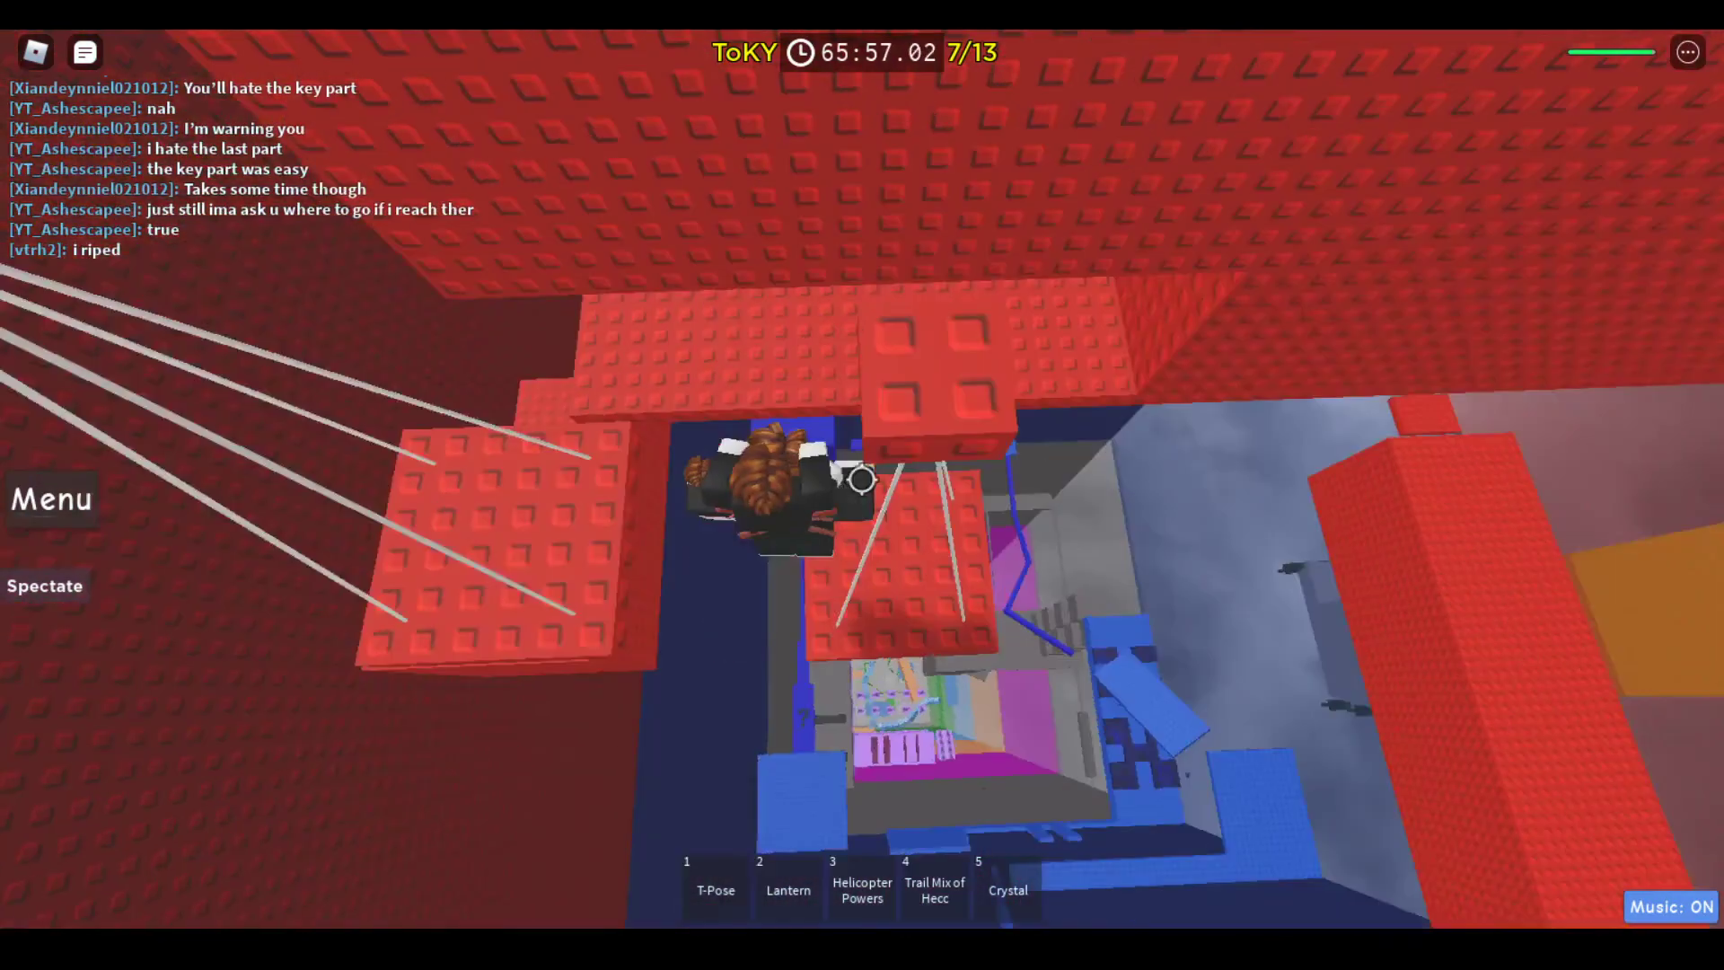
key(w)
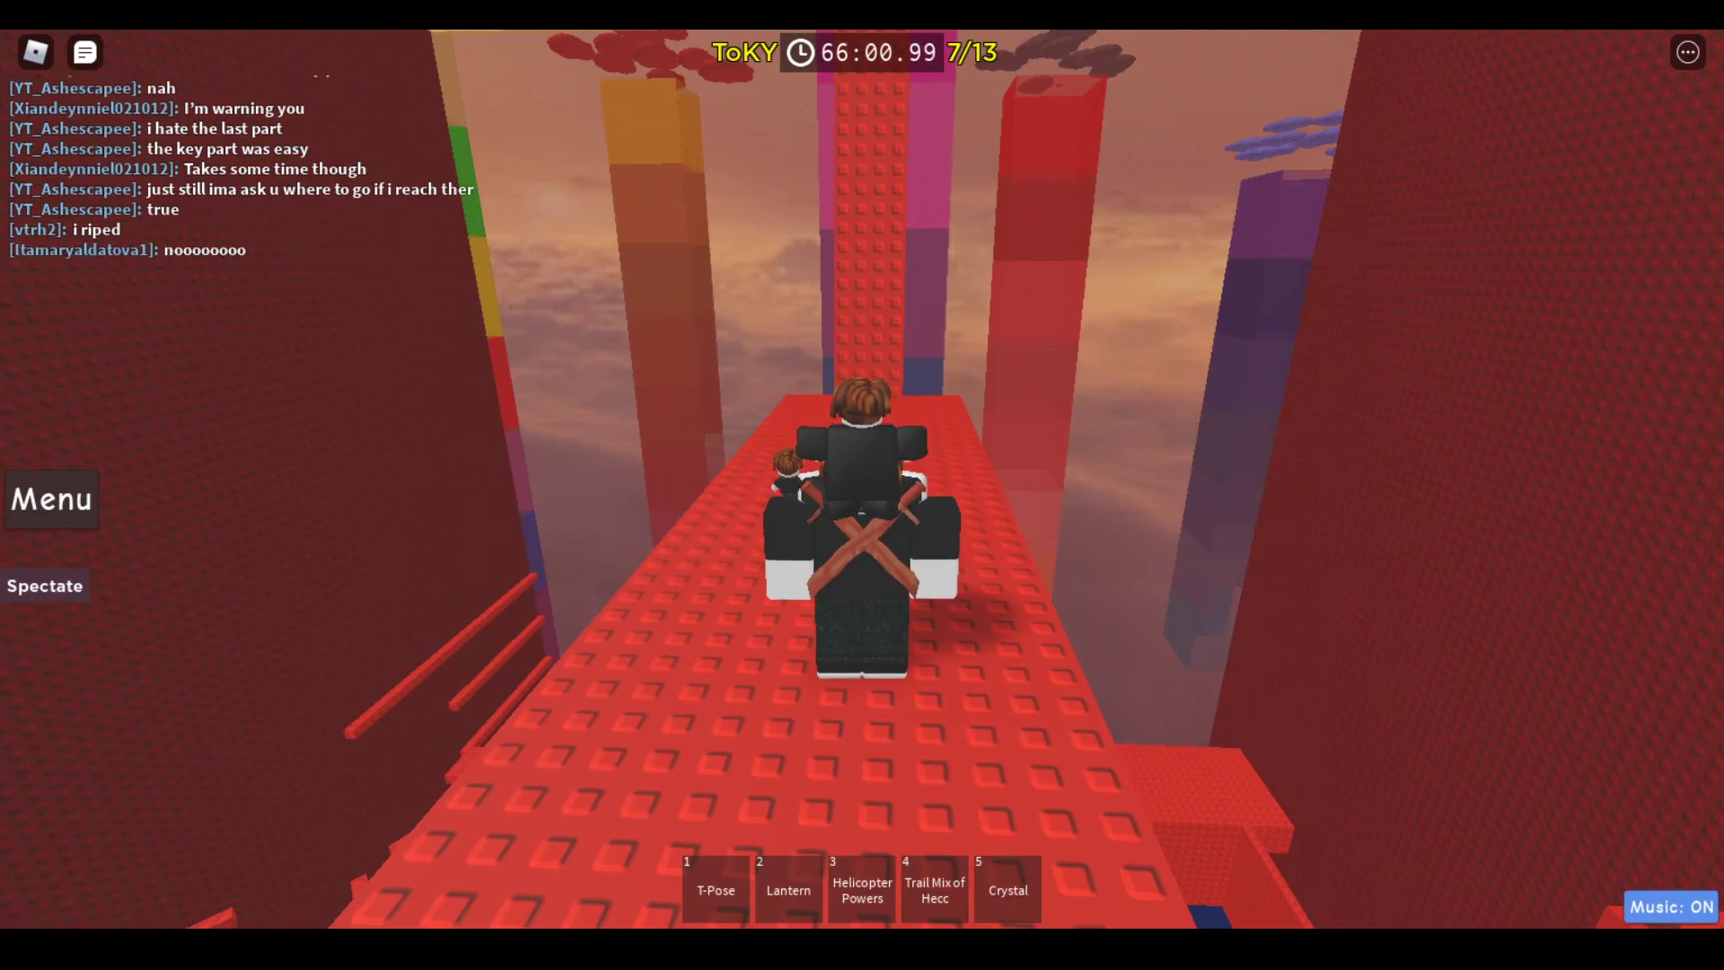
Walk the red walkway to its end, checking the leaderboard, and jump into the shaft
key(w)
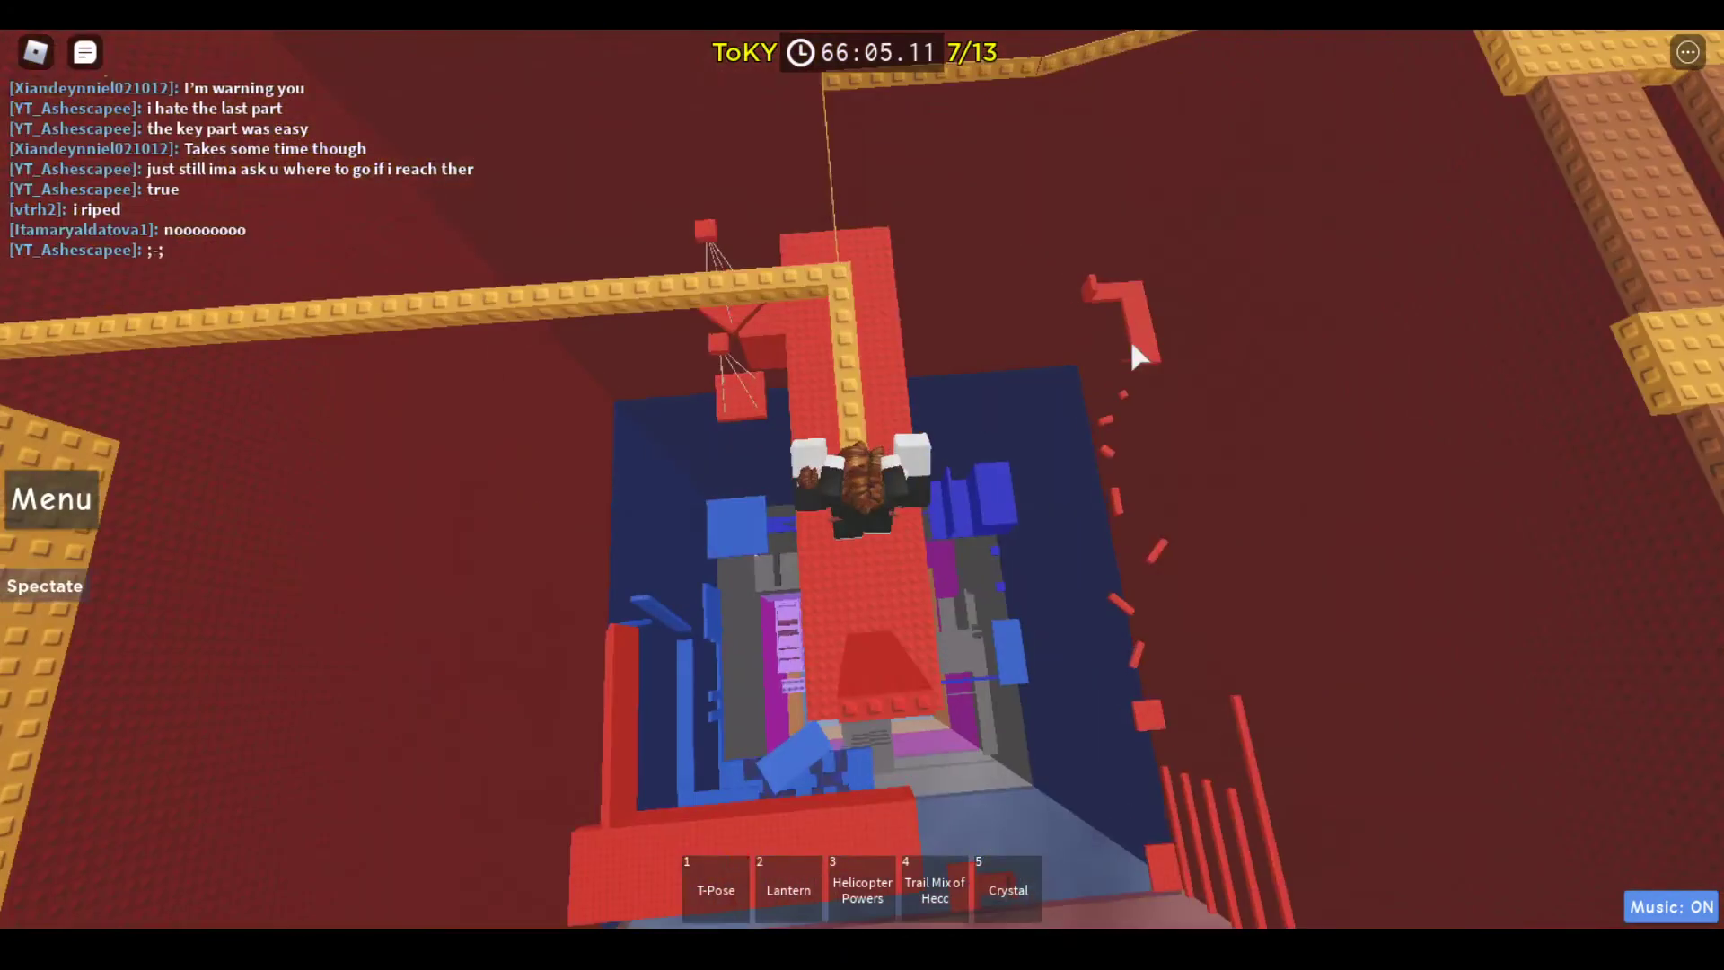
scroll(1130, 338, up, 5)
drag(1129, 338, 864, 494)
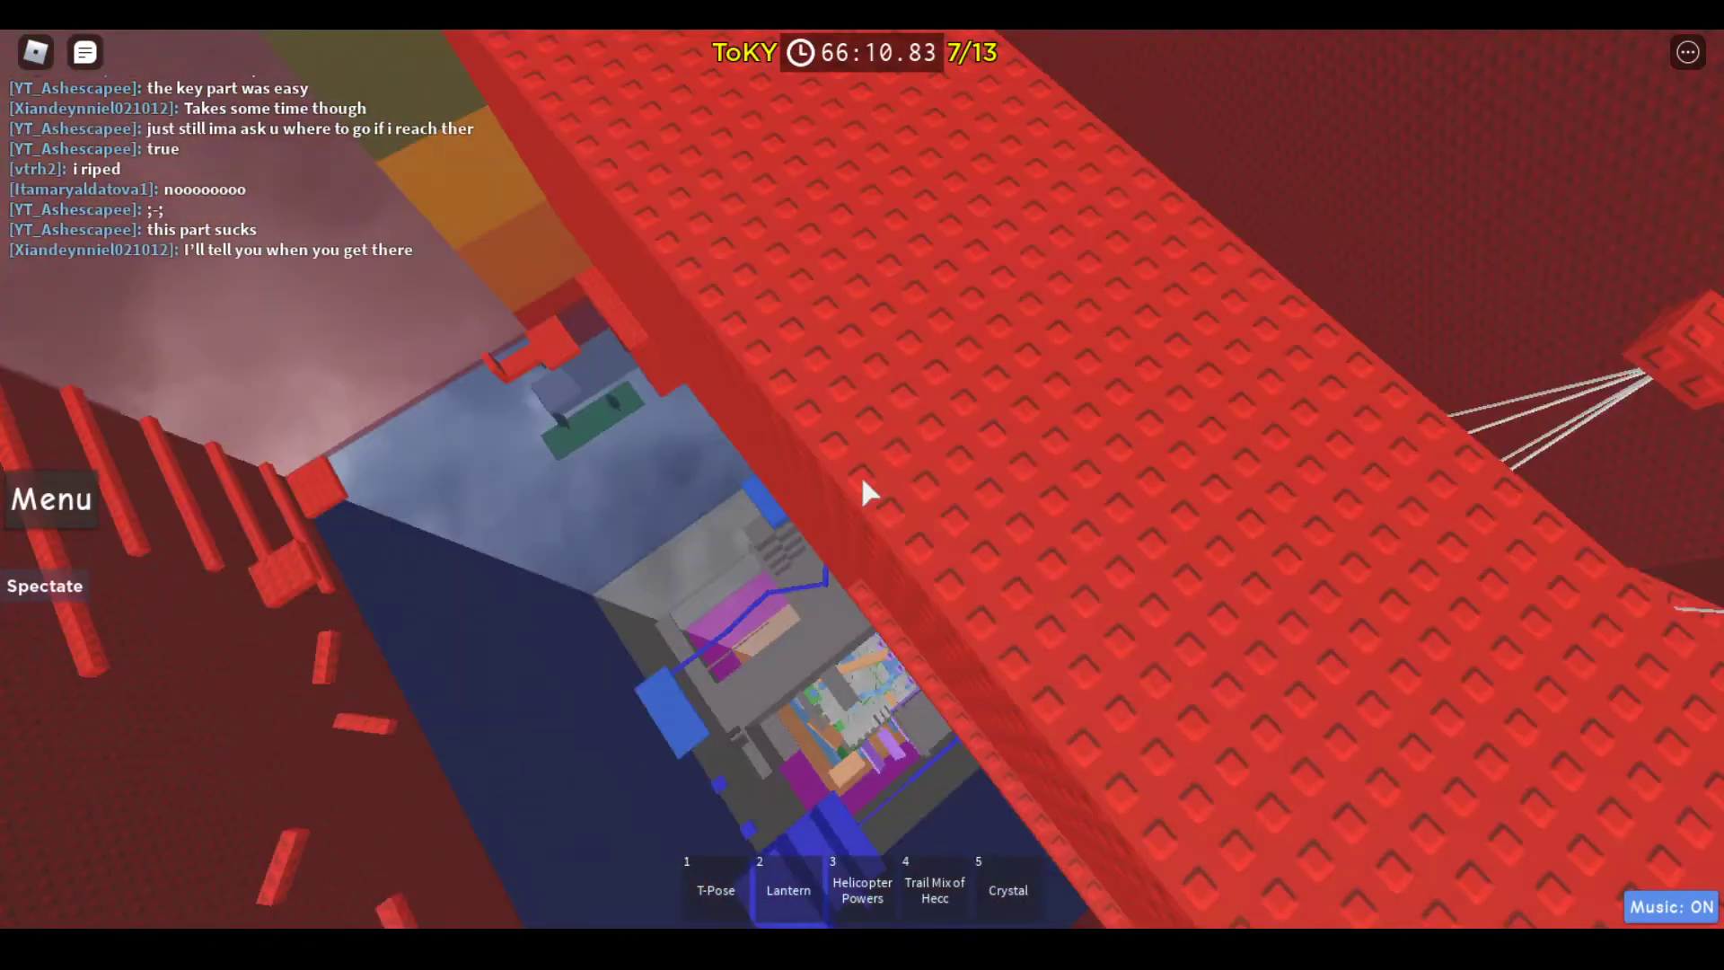
key(shift)
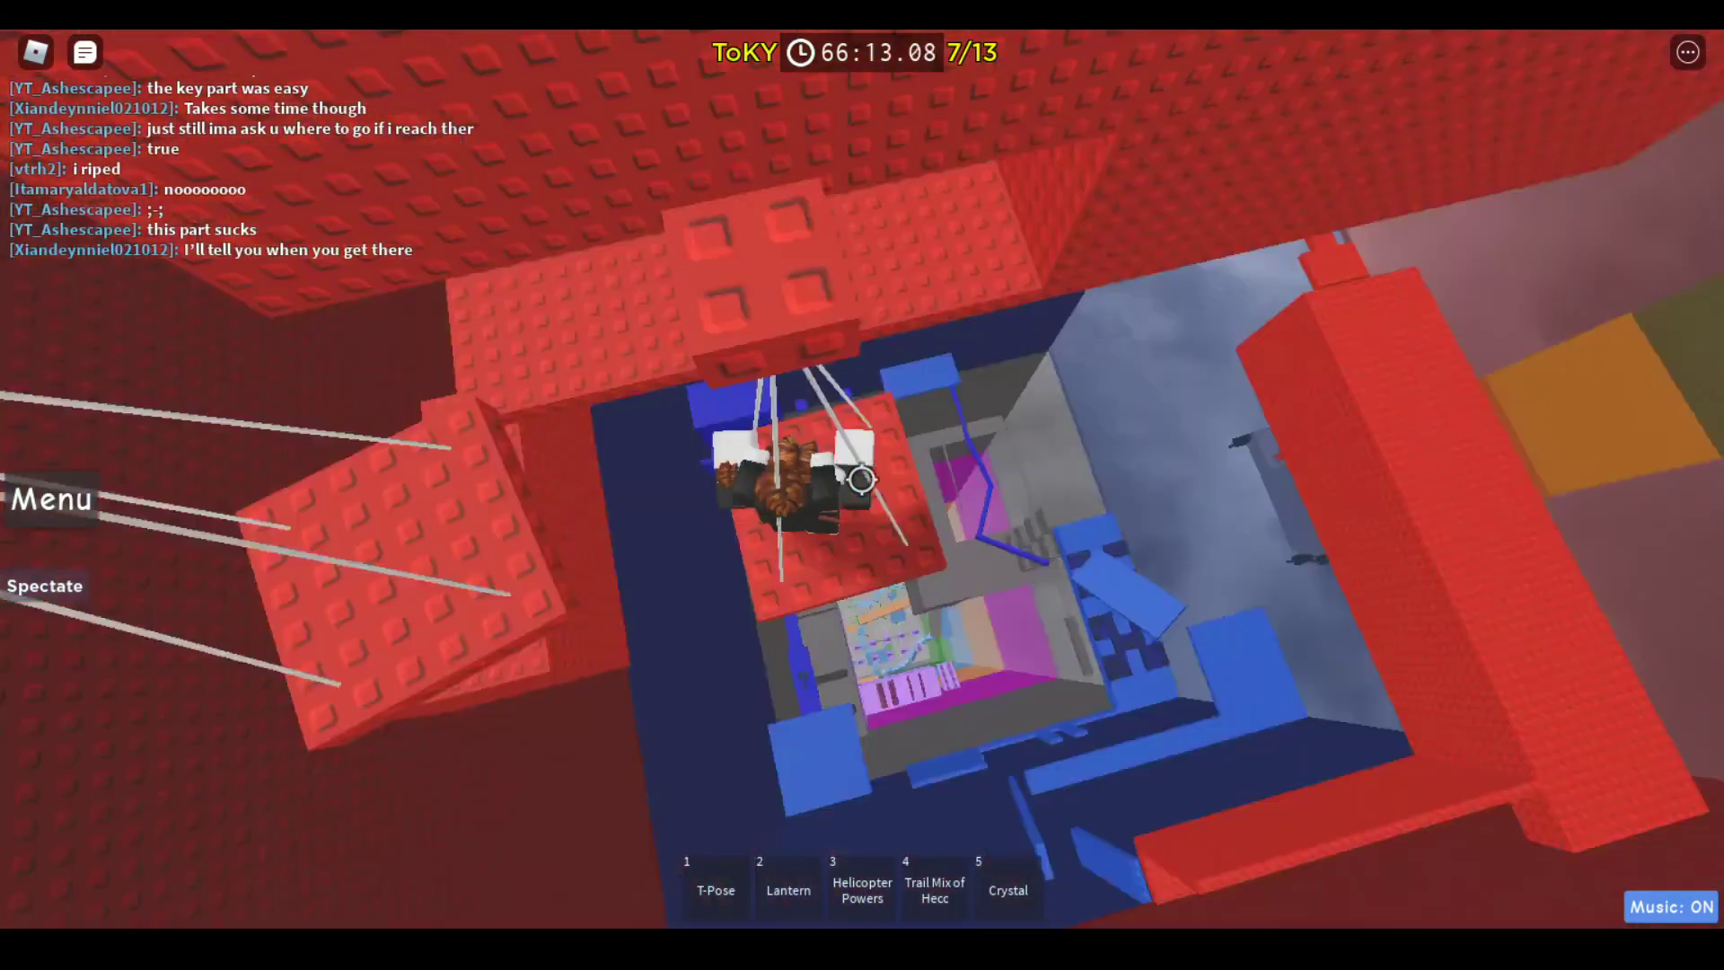
key(Tab)
key(shift)
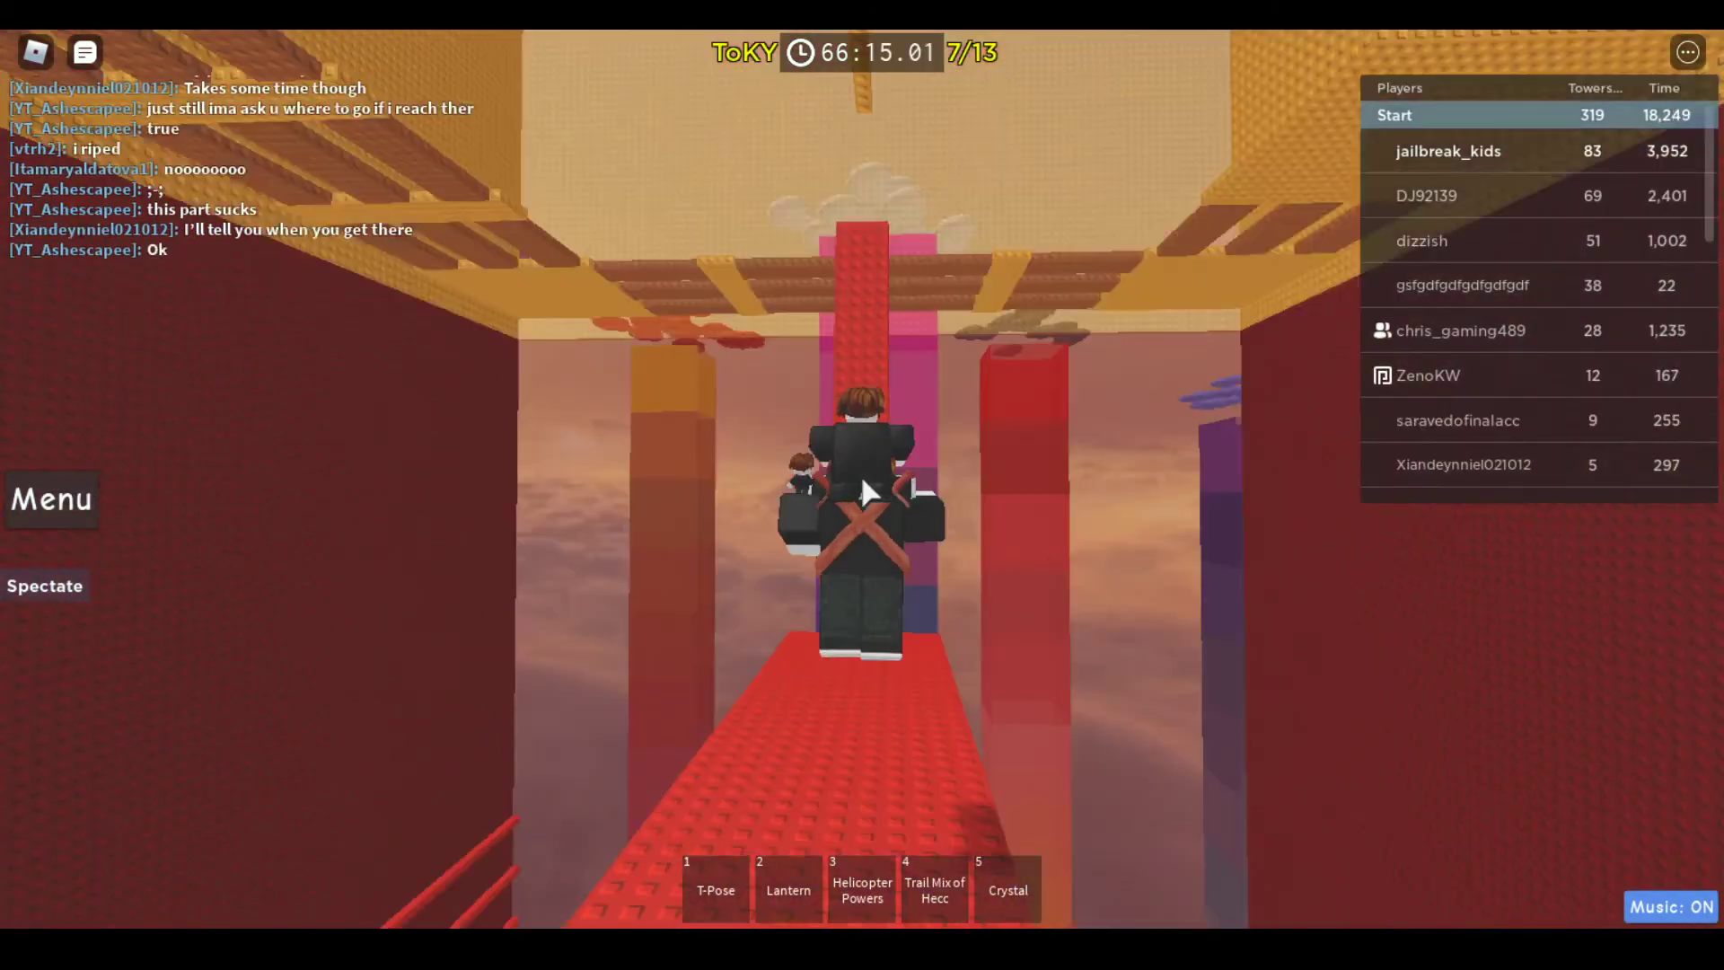
key(w)
key(Tab)
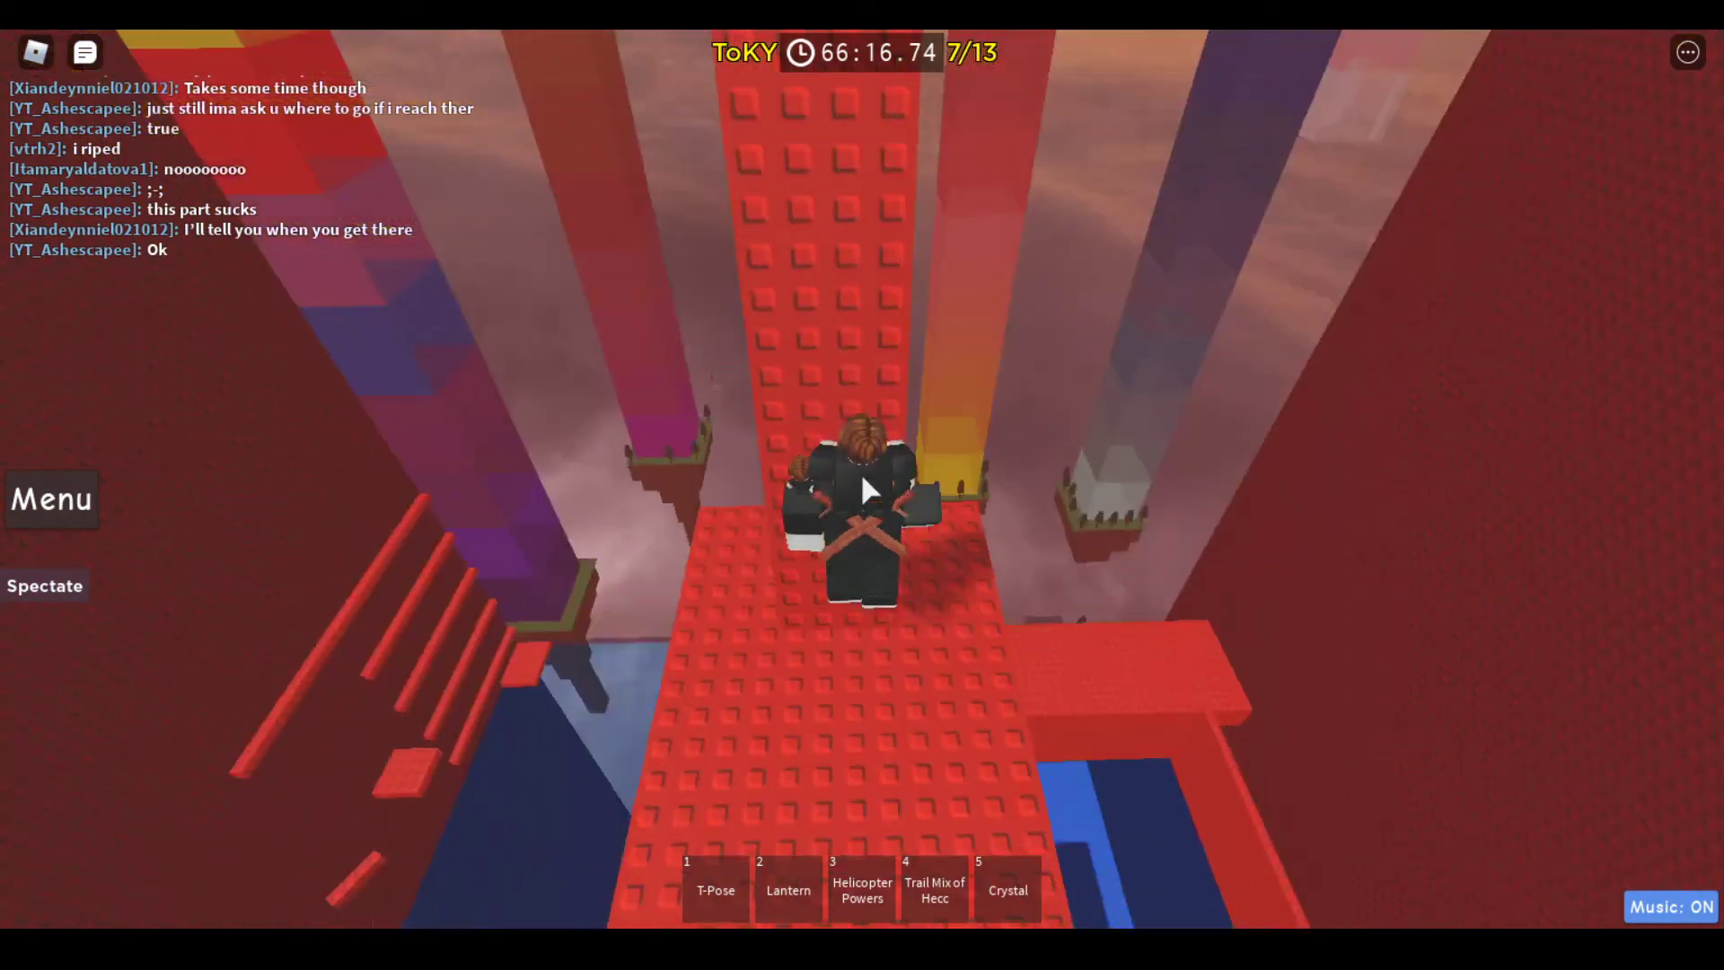
key(w)
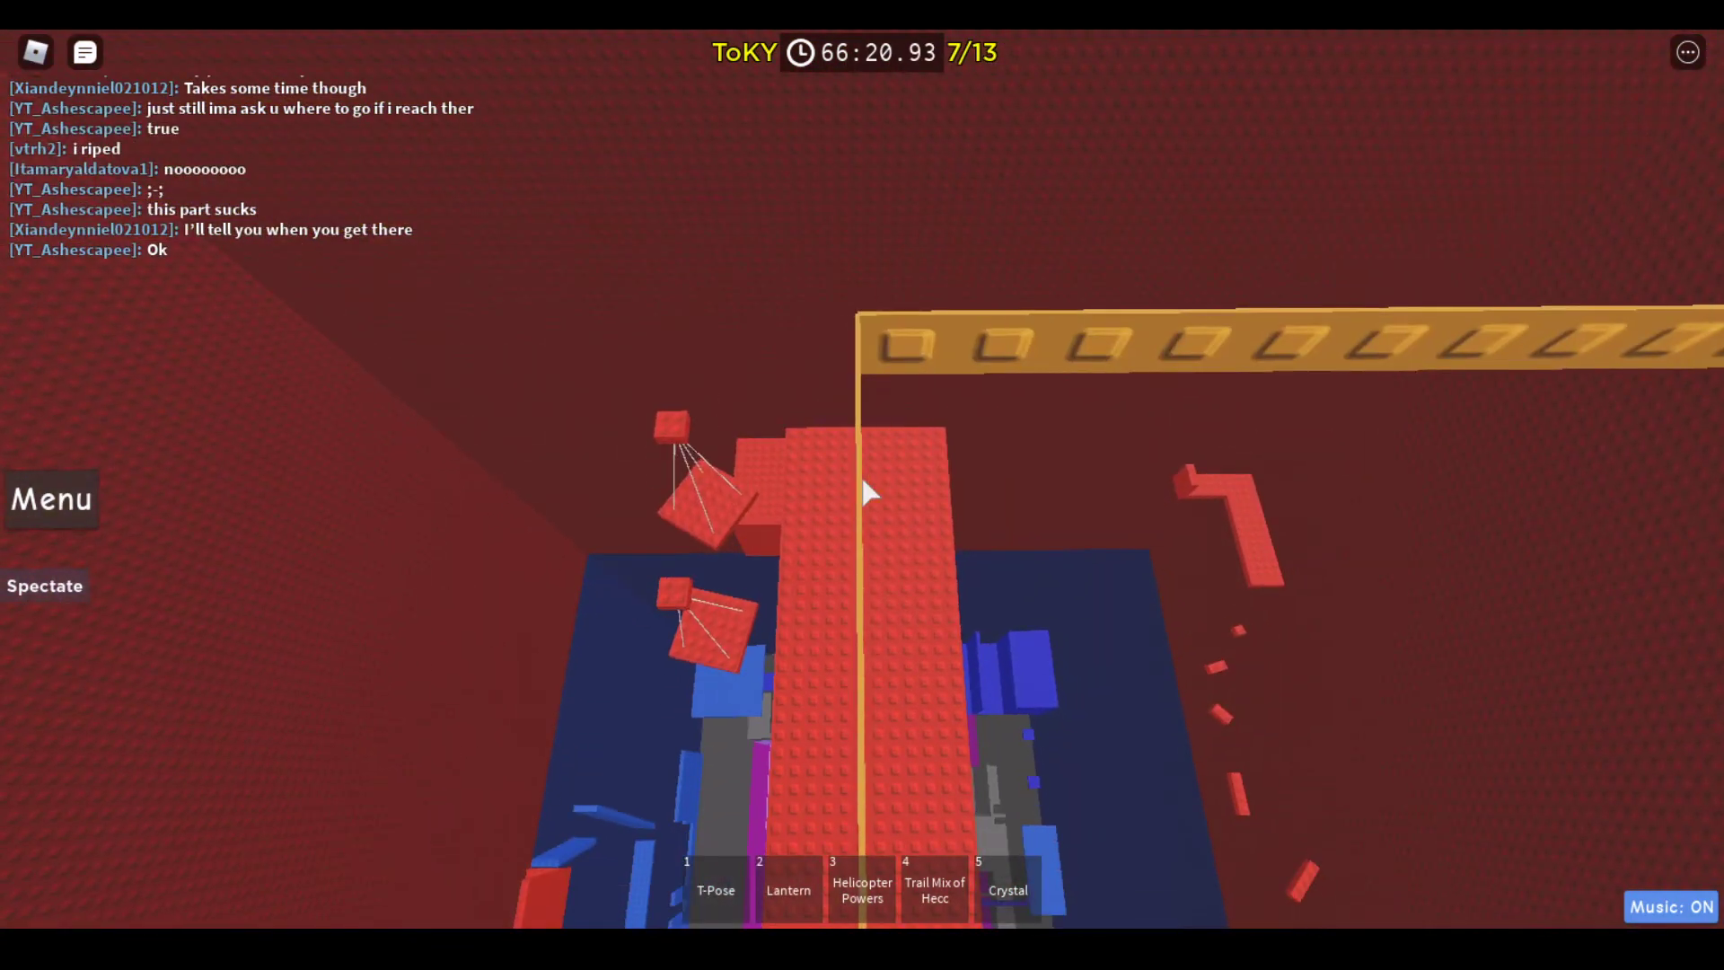
Jump onto the orange beam and climb it up to the tall orange pillar
key(w)
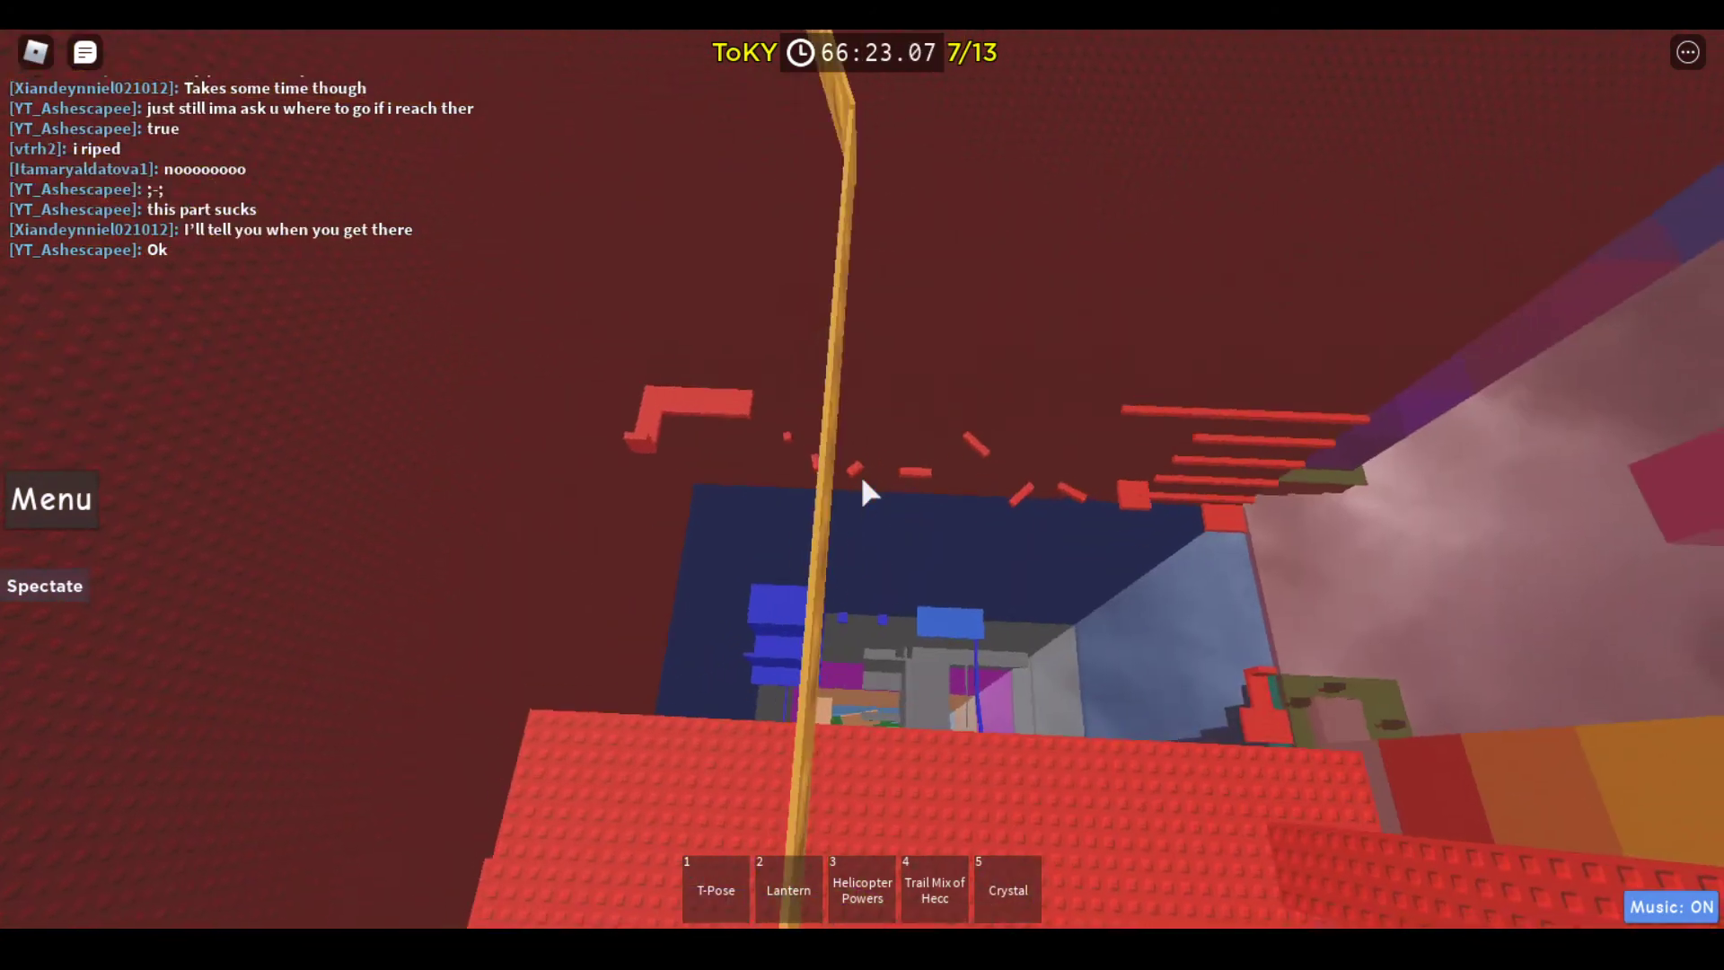
key(w)
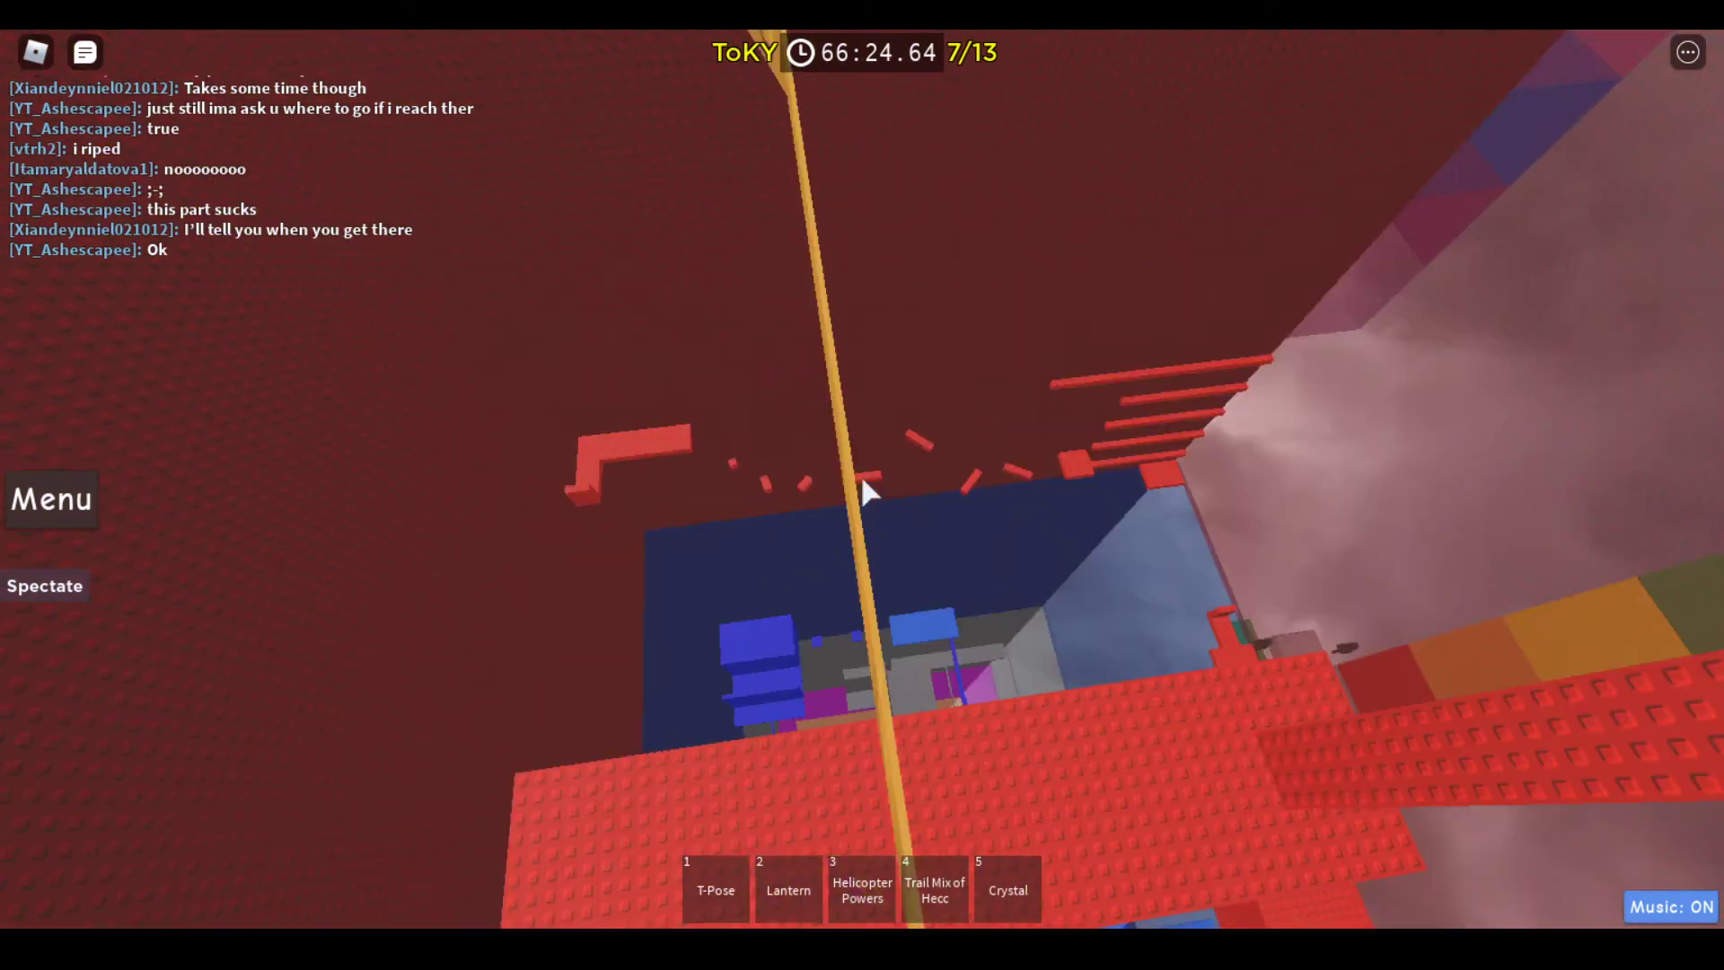
key(w)
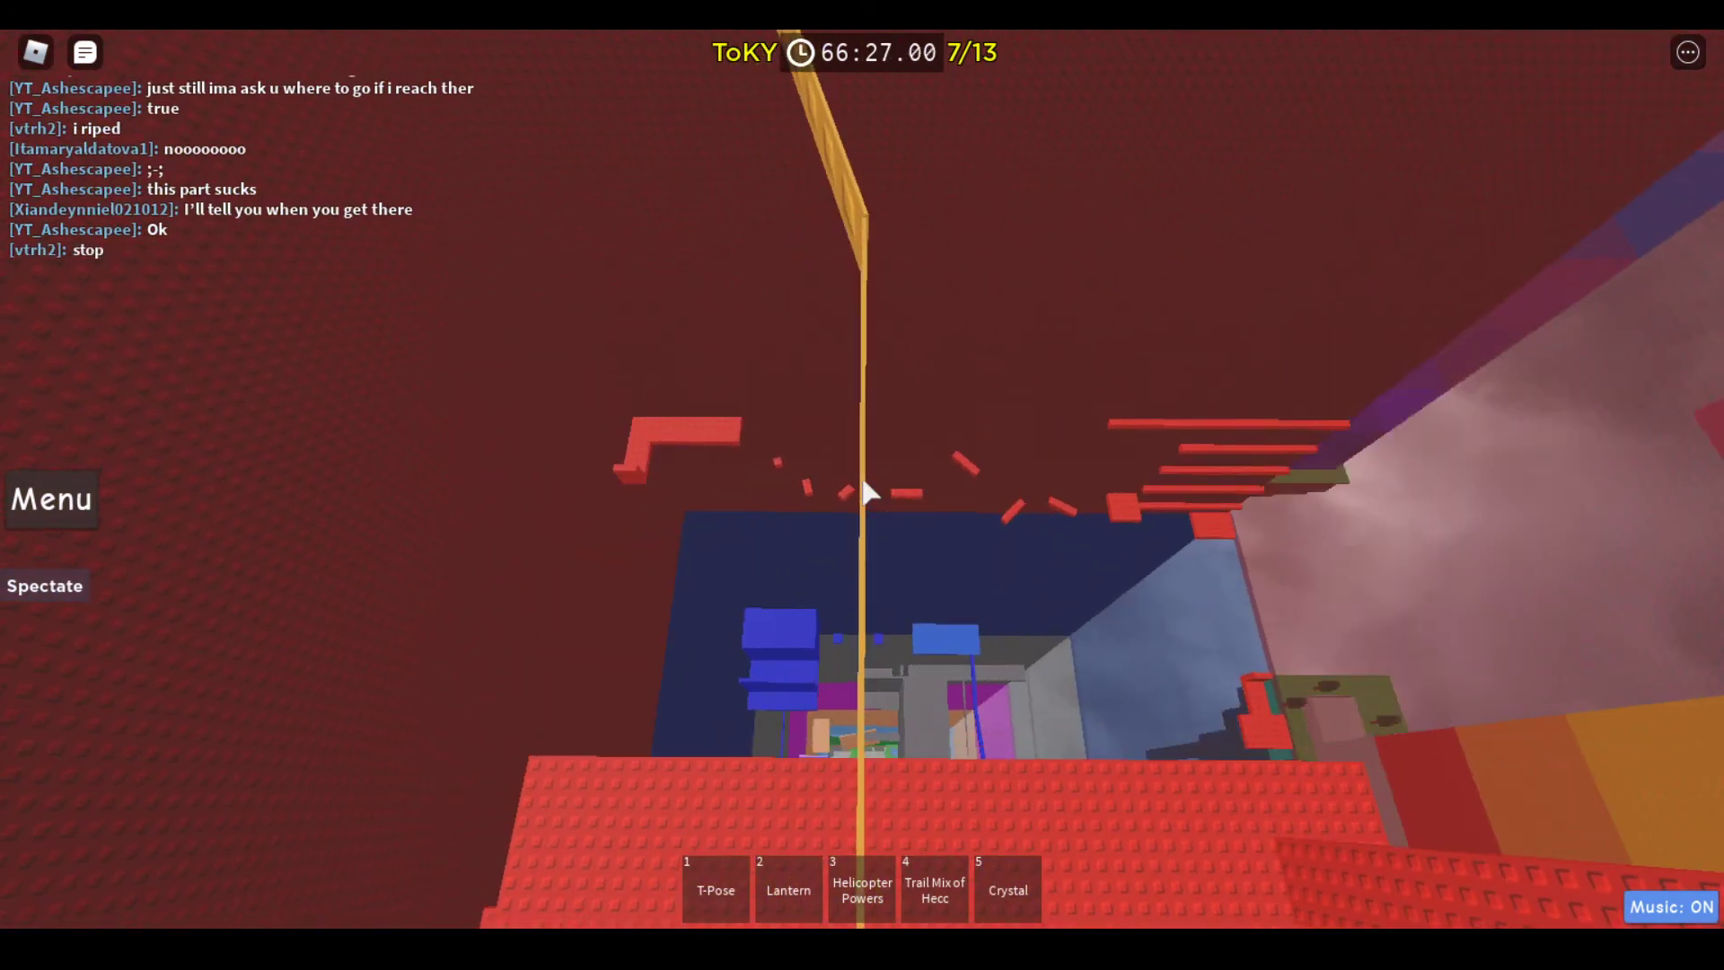
key(w)
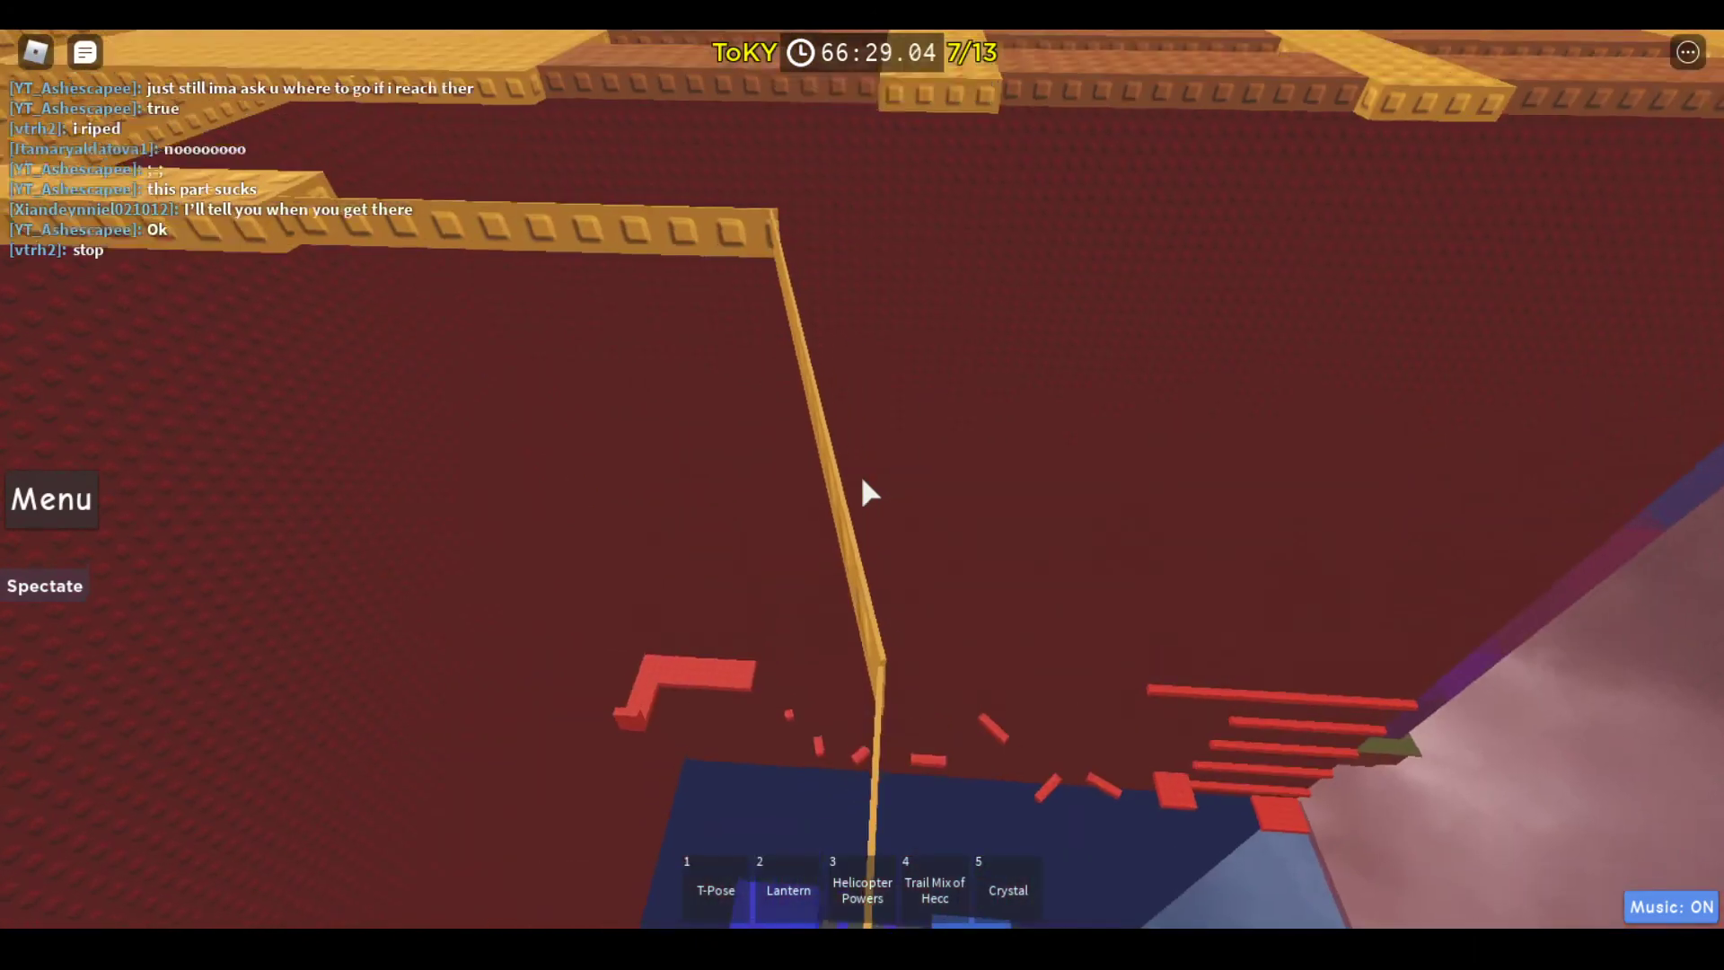
key(w)
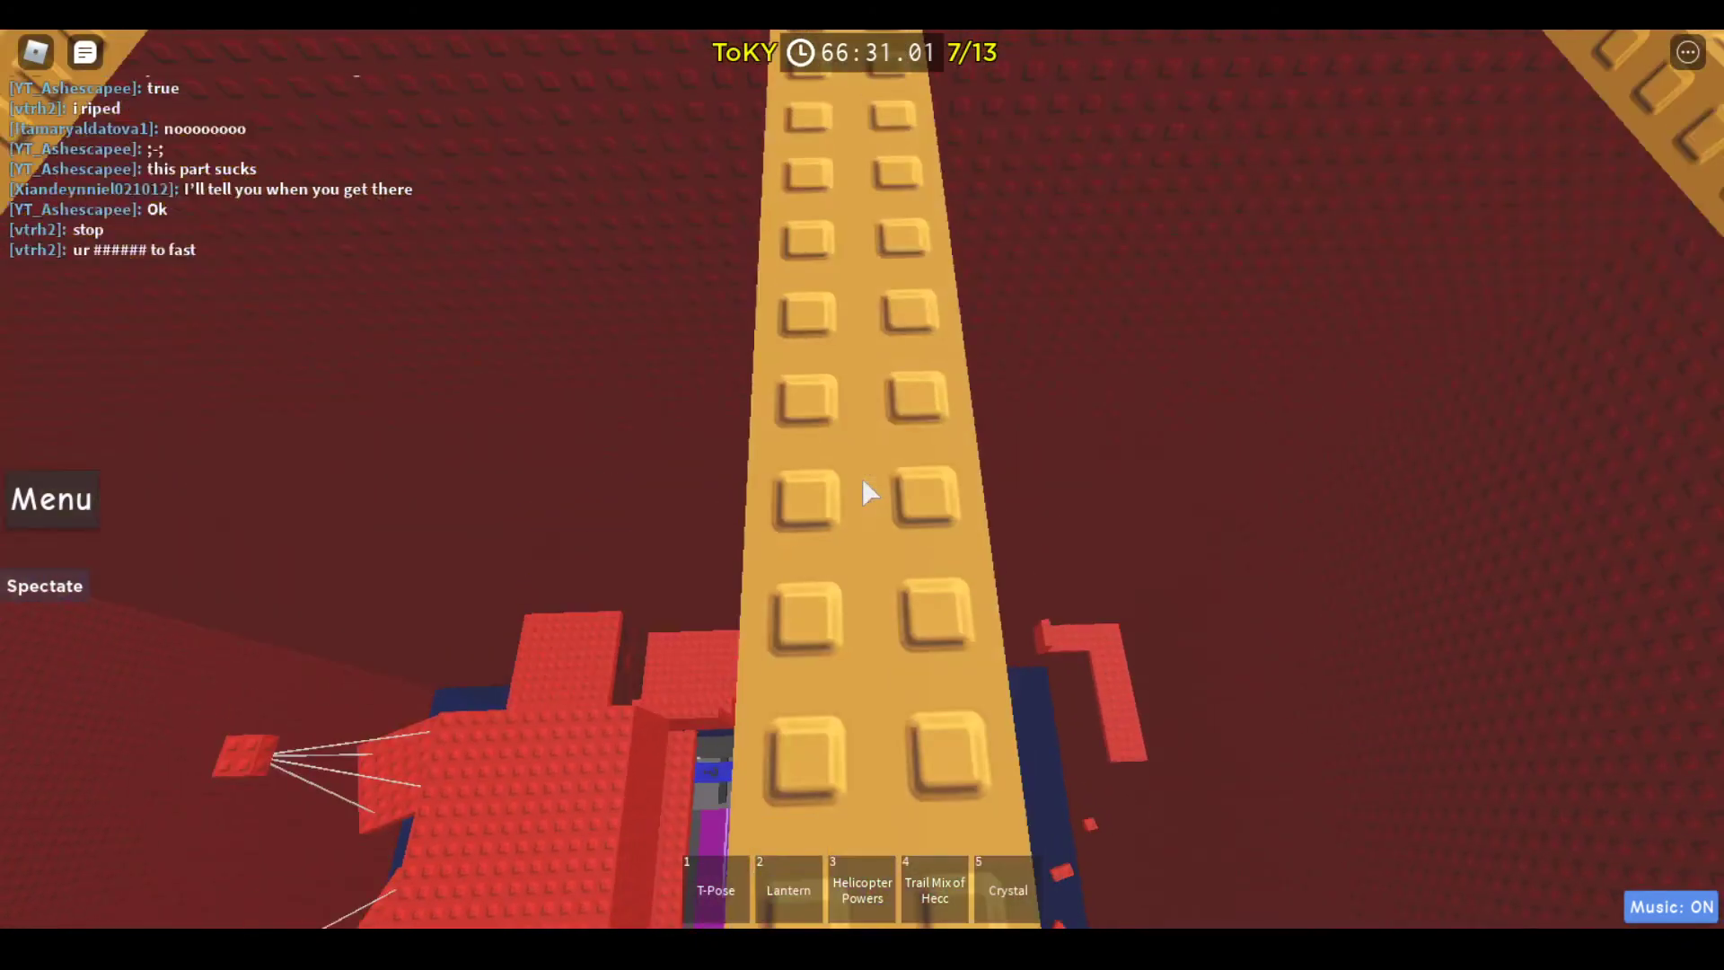
drag(862, 493, 863, 494)
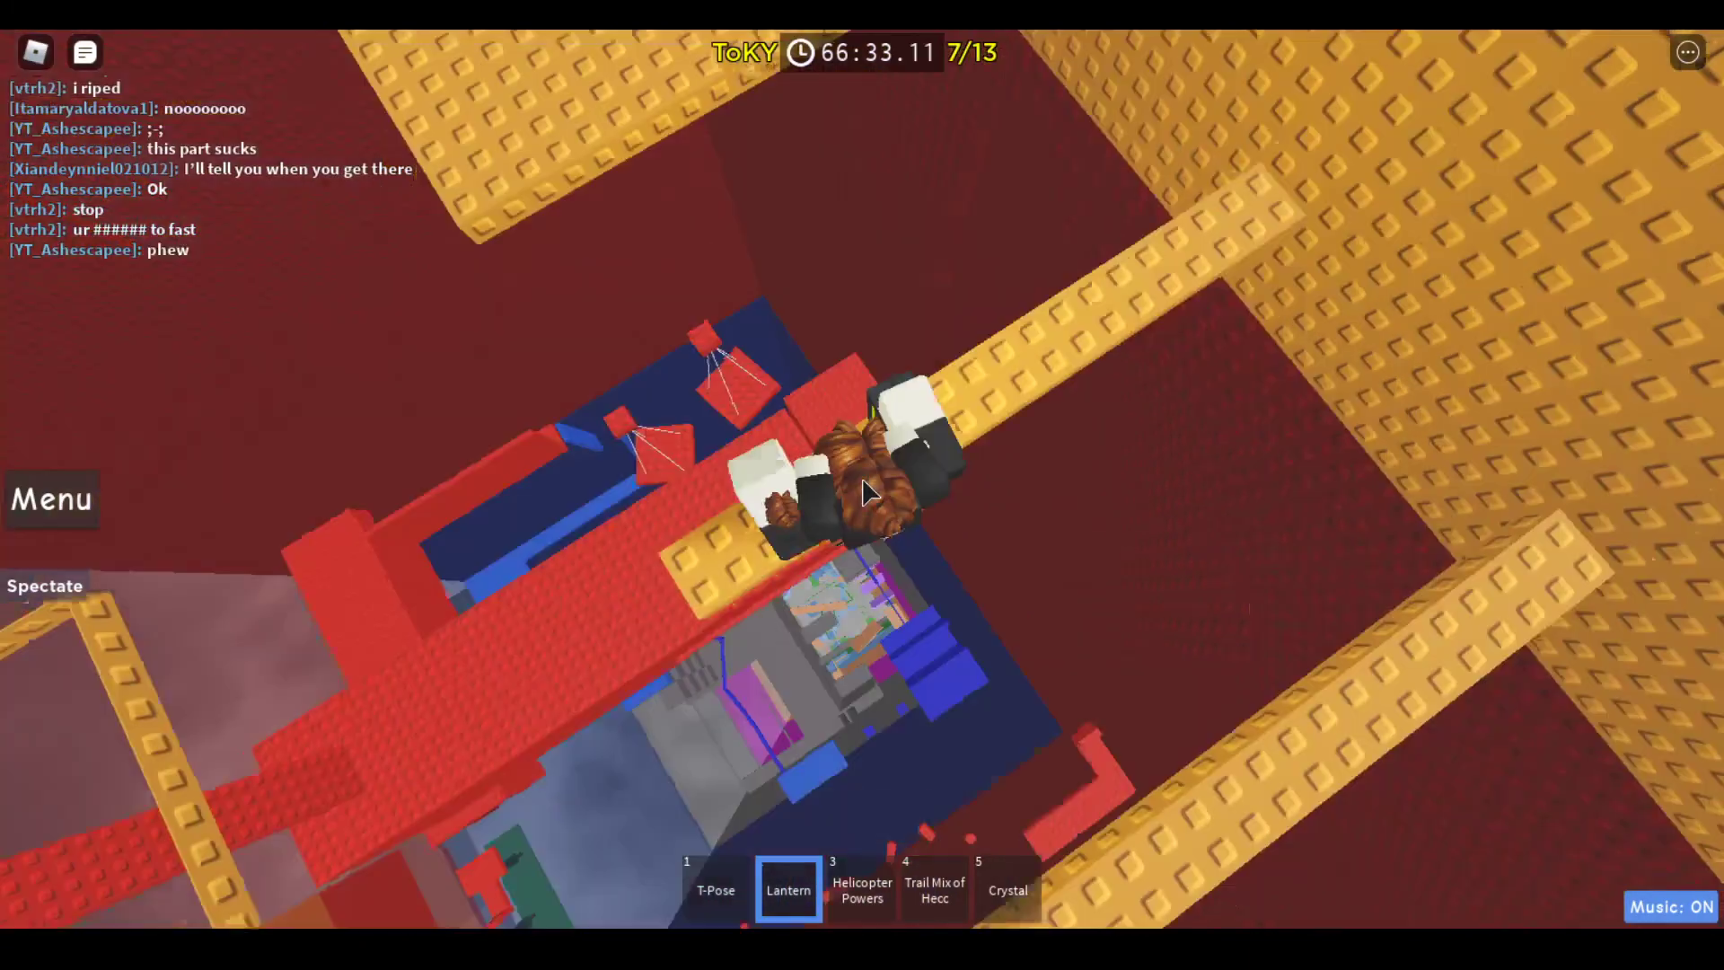
Check the leaderboard, look down from above, and jump across the yellow beams
key(Tab)
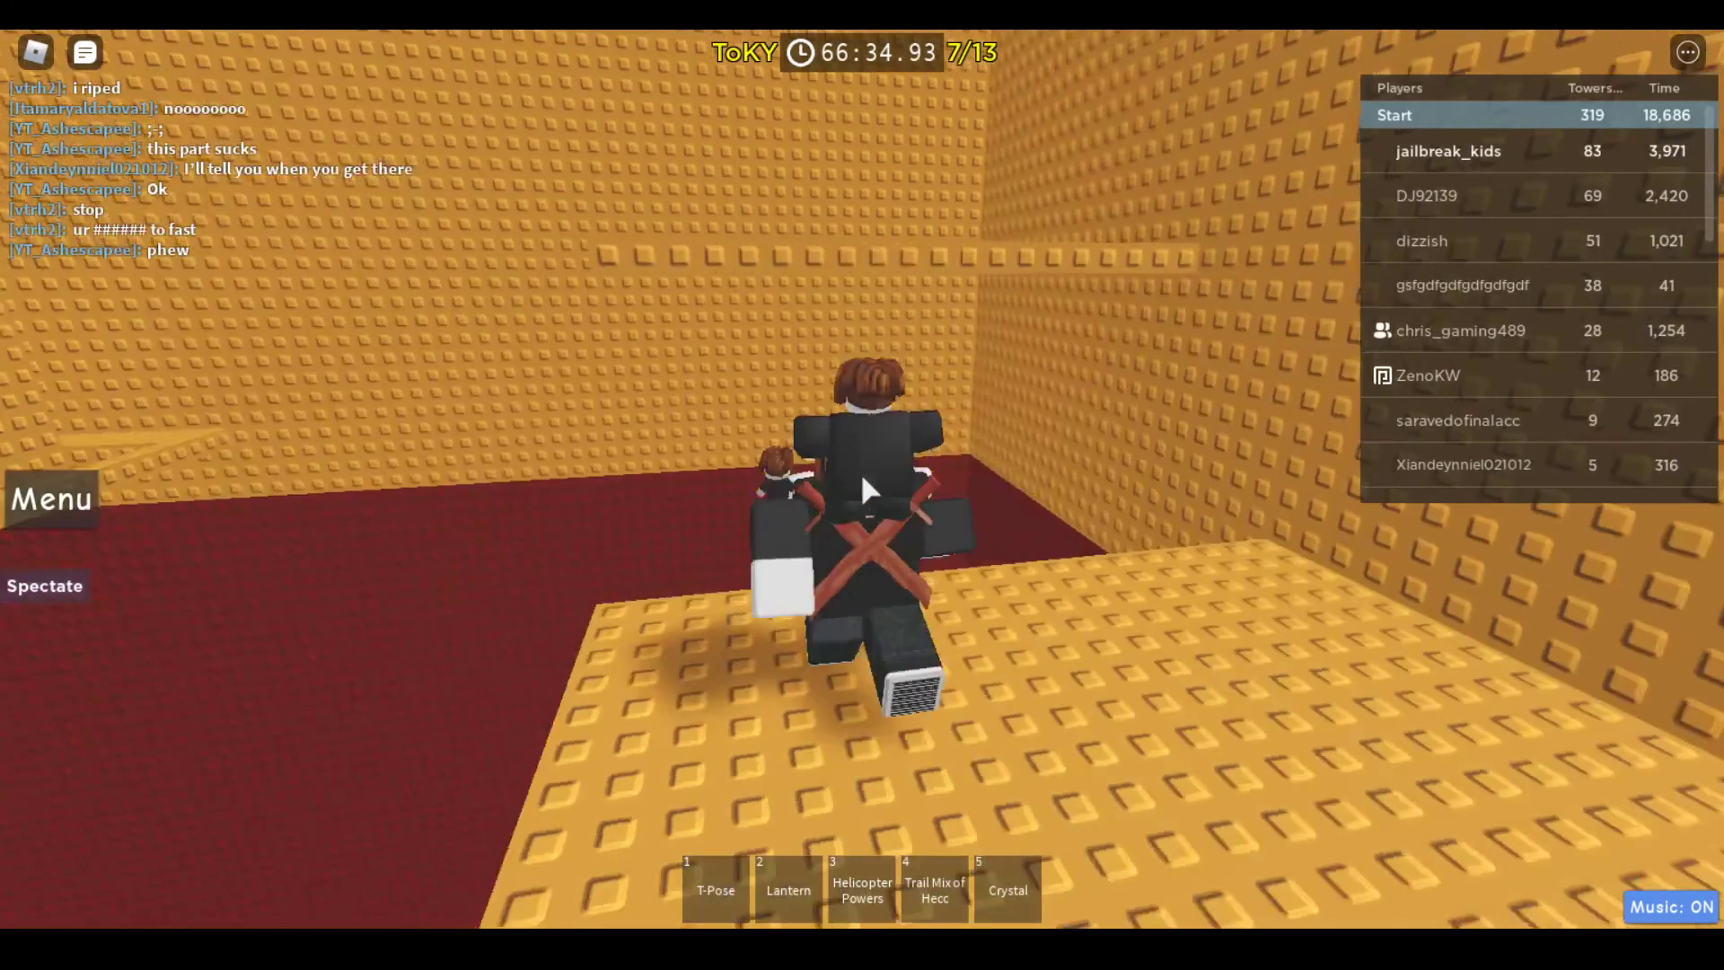
right_click(861, 473)
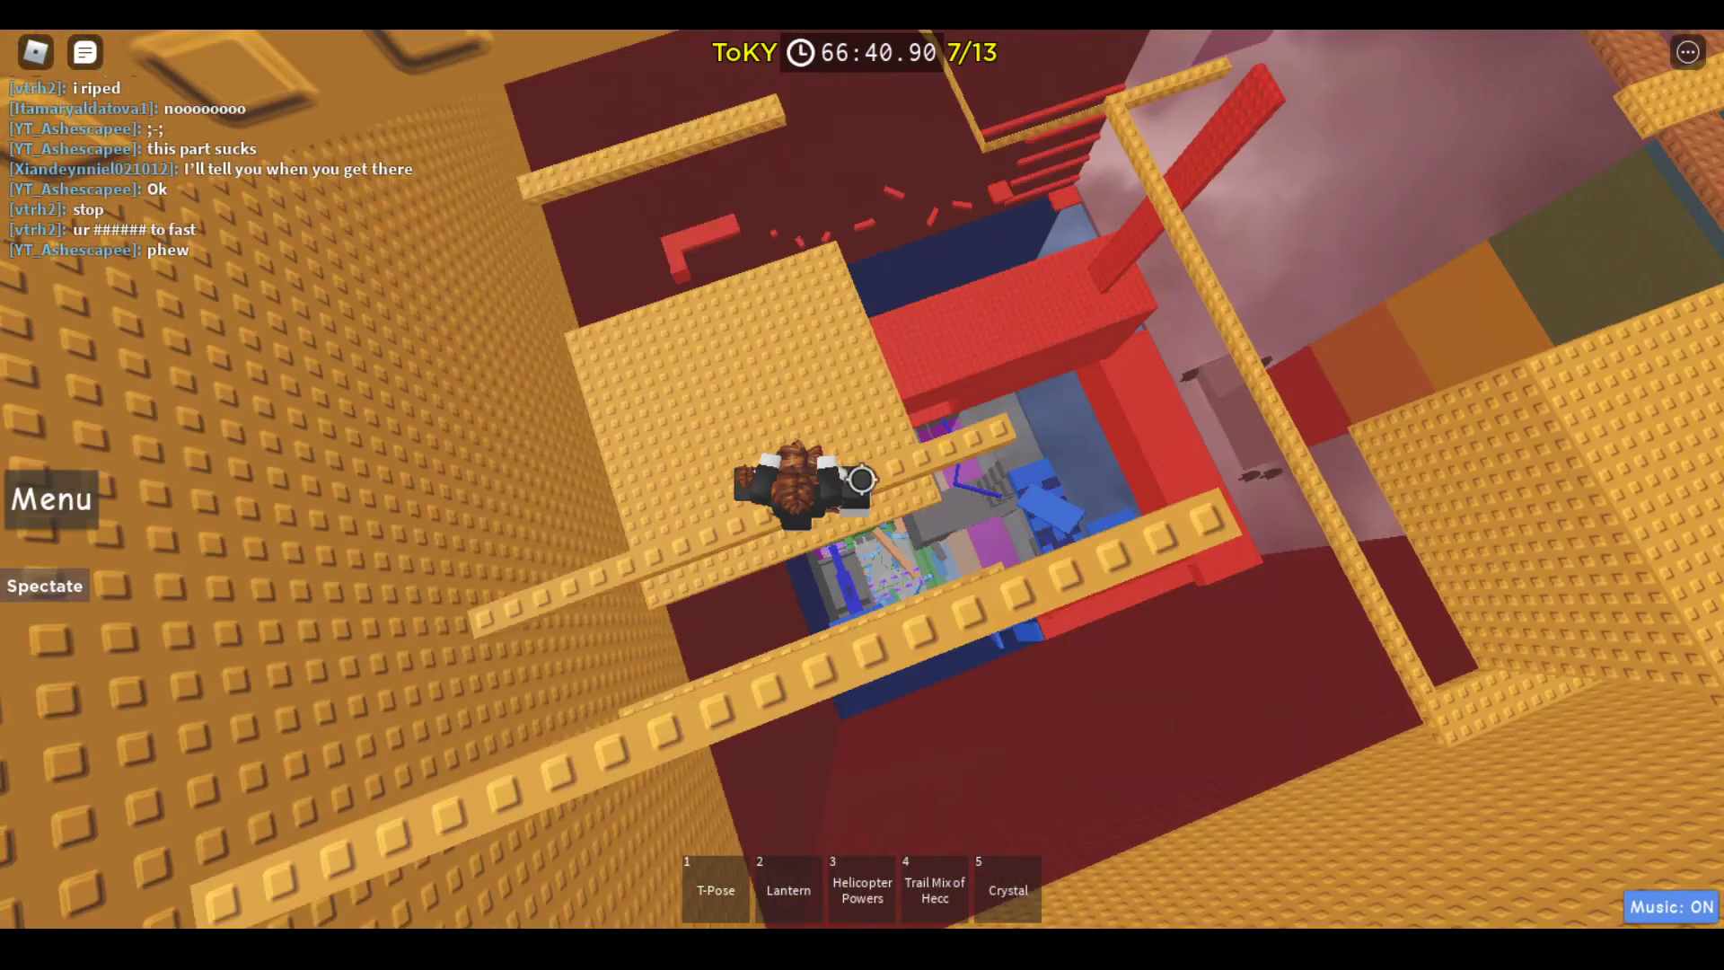
key(2)
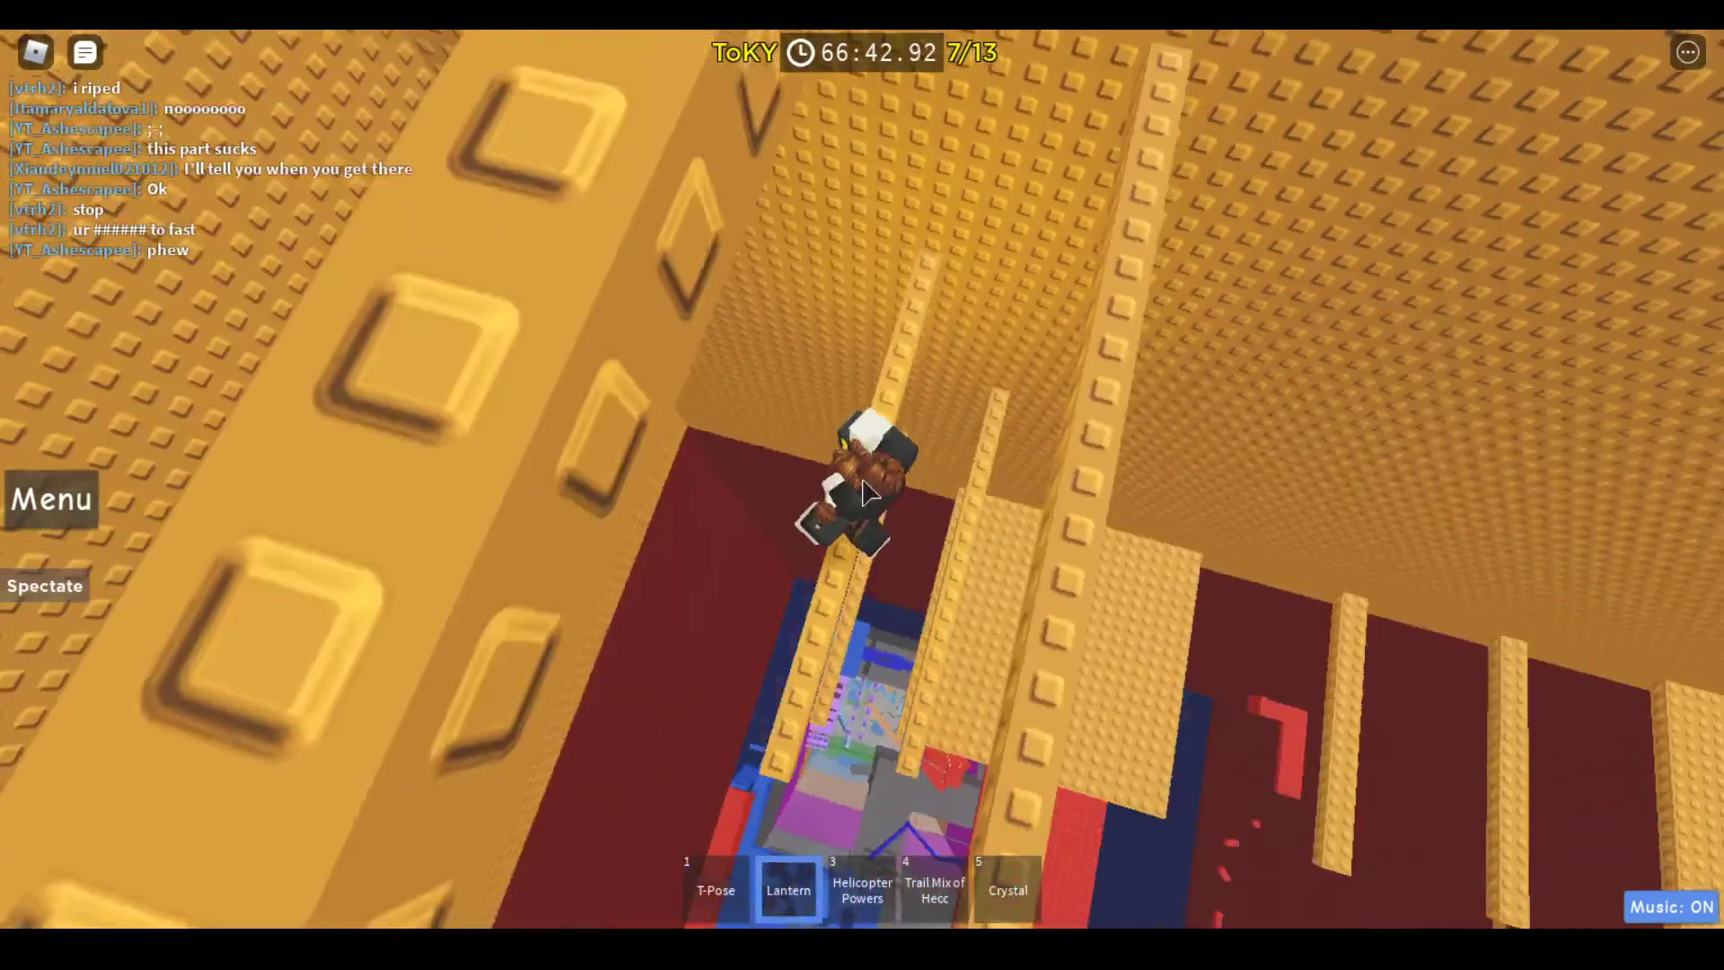